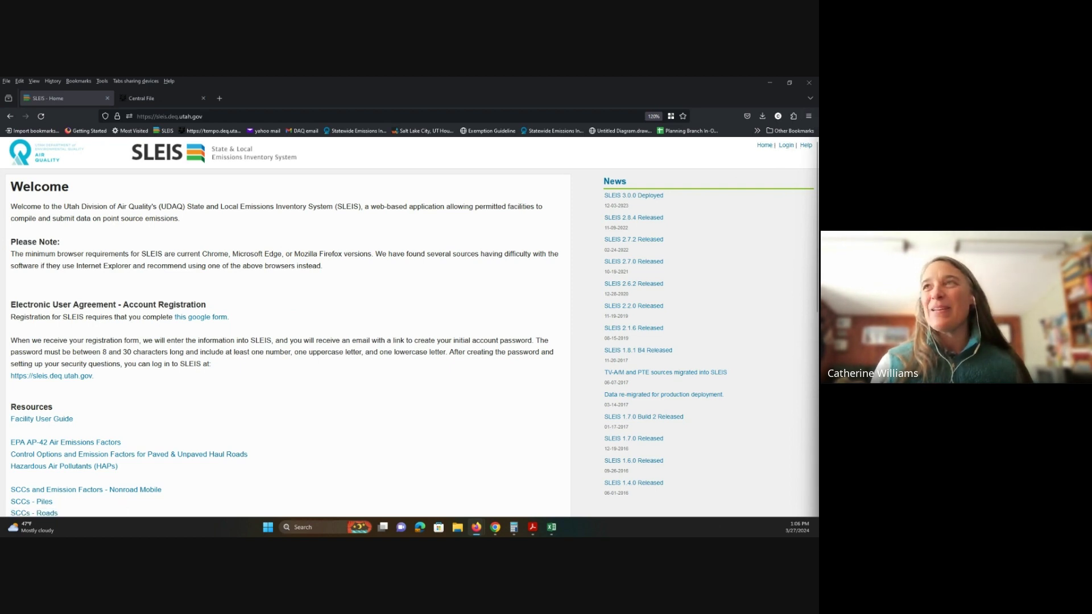
Step: Sign in to SLEIS using the saved email login entry
{"action": "left_click", "coordinate": [787, 145]}
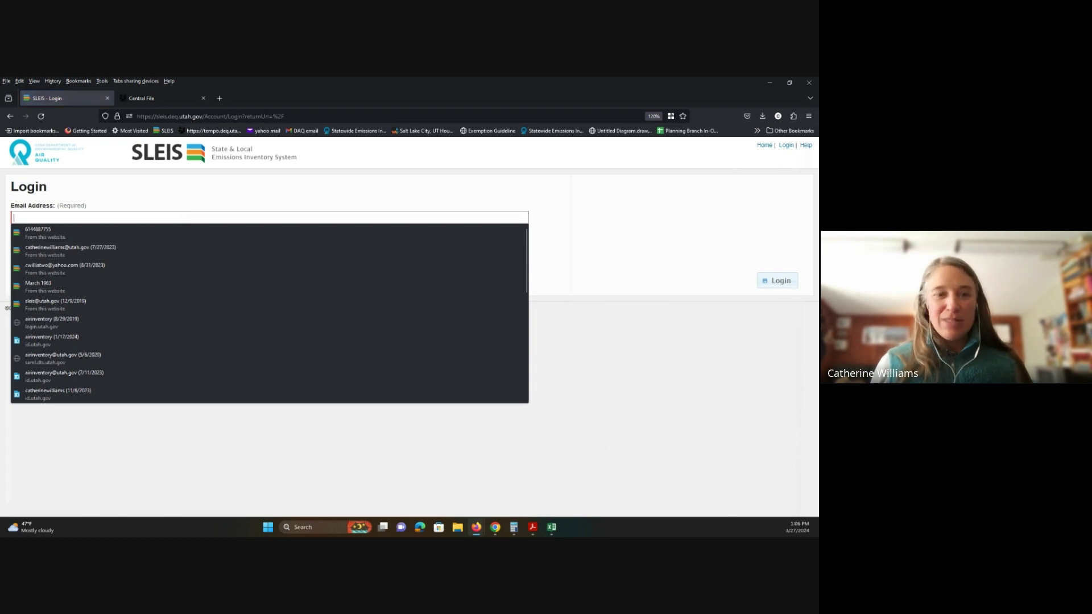
{"action": "left_click", "coordinate": [208, 273]}
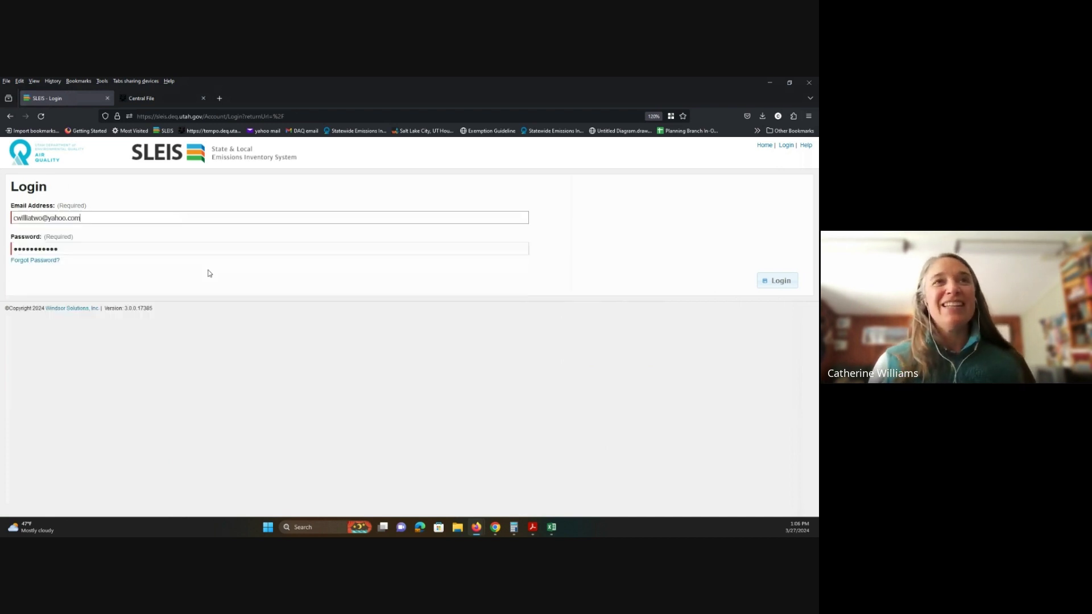
{"action": "left_click", "coordinate": [780, 281]}
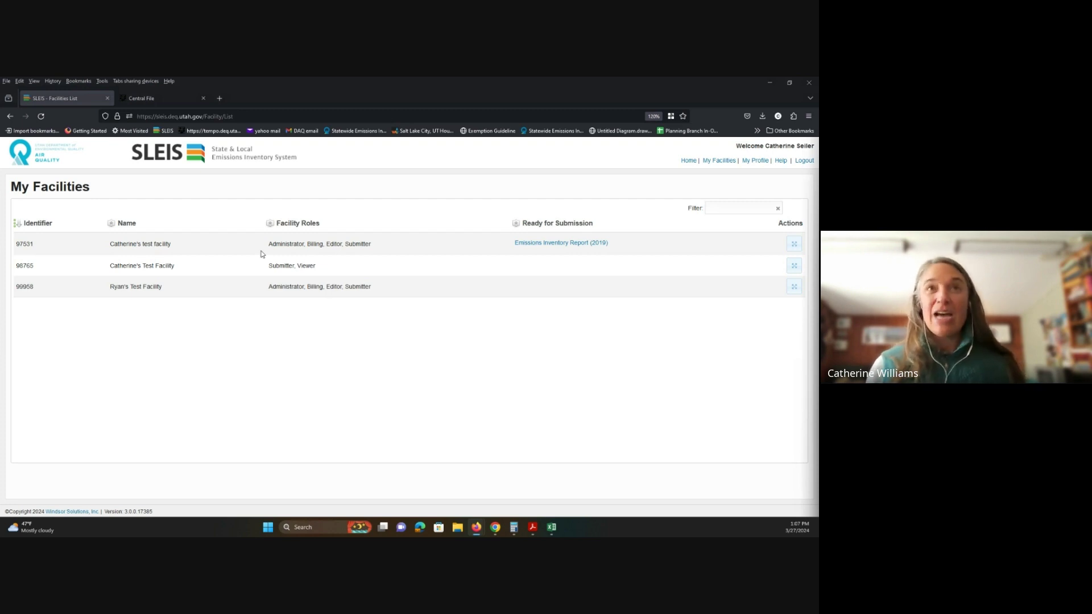
Step: Log out of SLEIS and reopen the Login form
{"action": "left_click", "coordinate": [804, 161]}
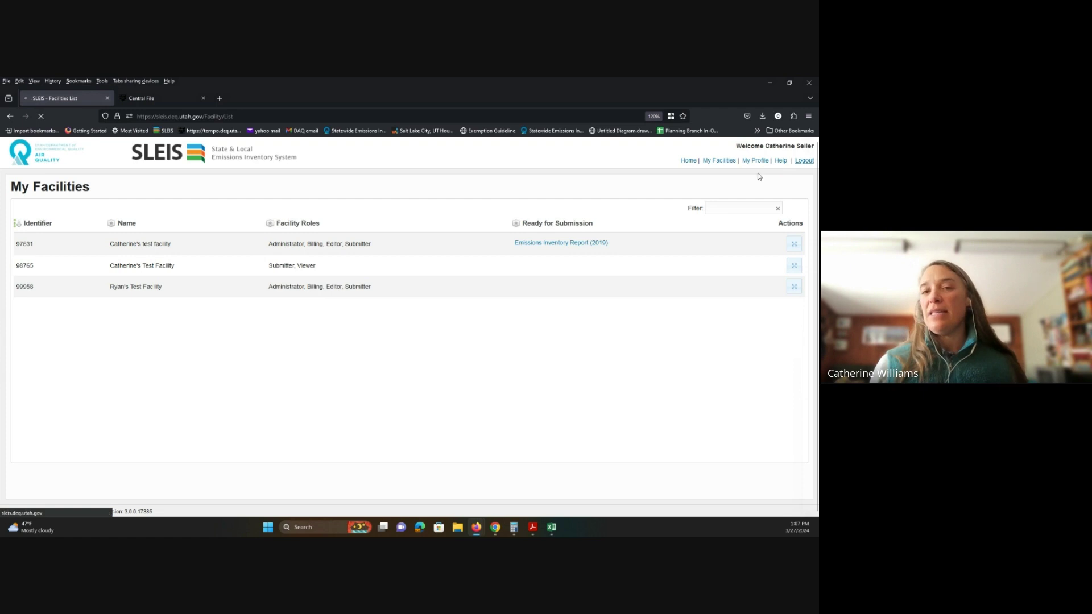
{"action": "left_click", "coordinate": [785, 147]}
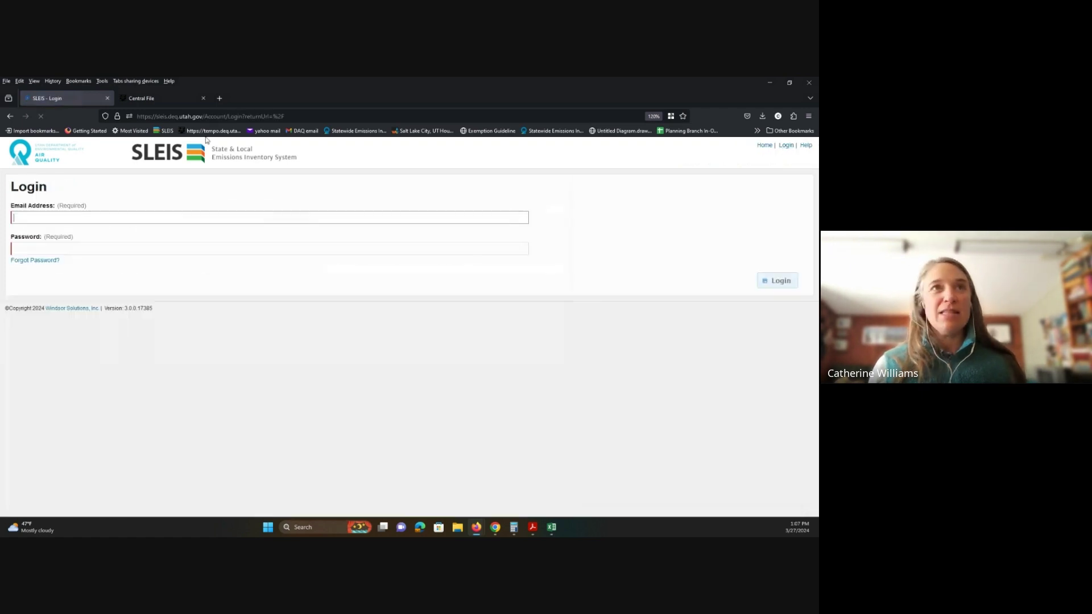
Step: Log back in with the saved email entry to return to My Facilities
{"action": "left_click", "coordinate": [158, 217]}
{"action": "left_click", "coordinate": [199, 267]}
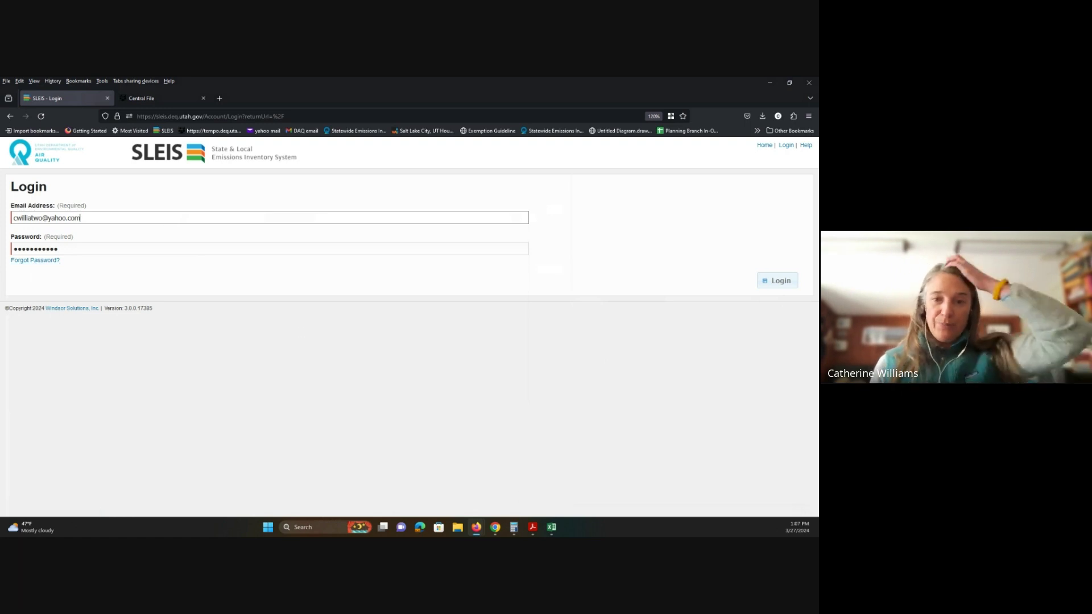
{"action": "left_click", "coordinate": [778, 281]}
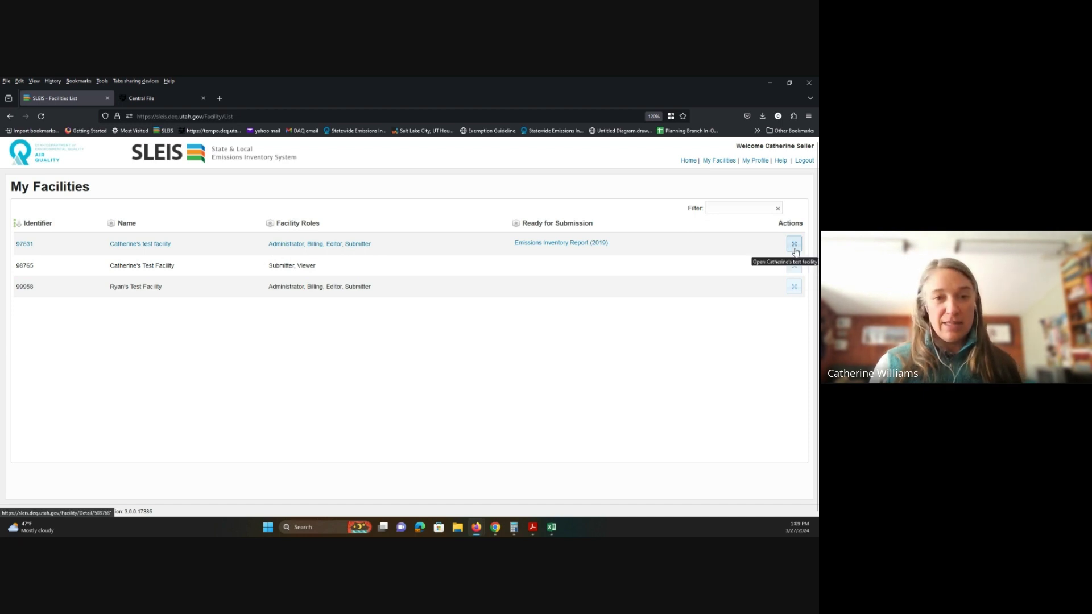
Step: Open facility 97531's reports list and its 2023 Emissions Report
{"action": "left_click", "coordinate": [795, 249]}
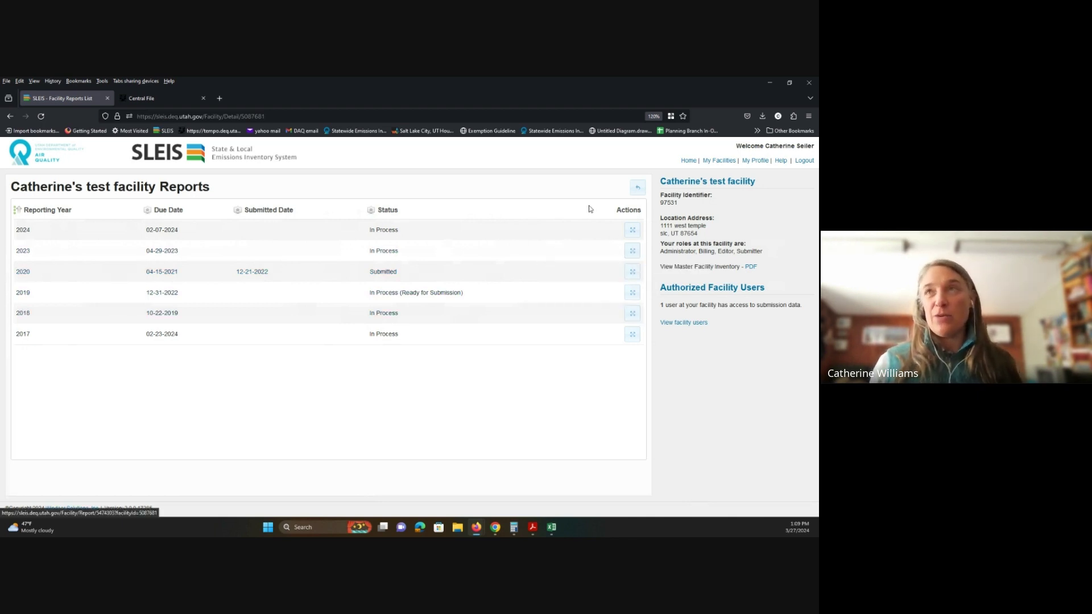
{"action": "left_click", "coordinate": [632, 252]}
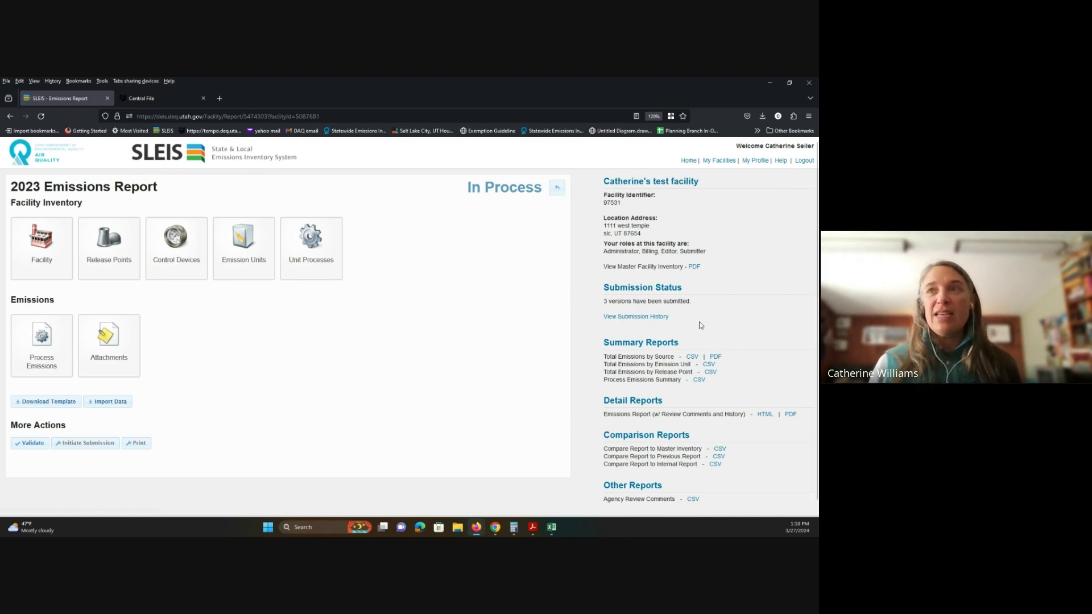
{"action": "left_click", "coordinate": [632, 320]}
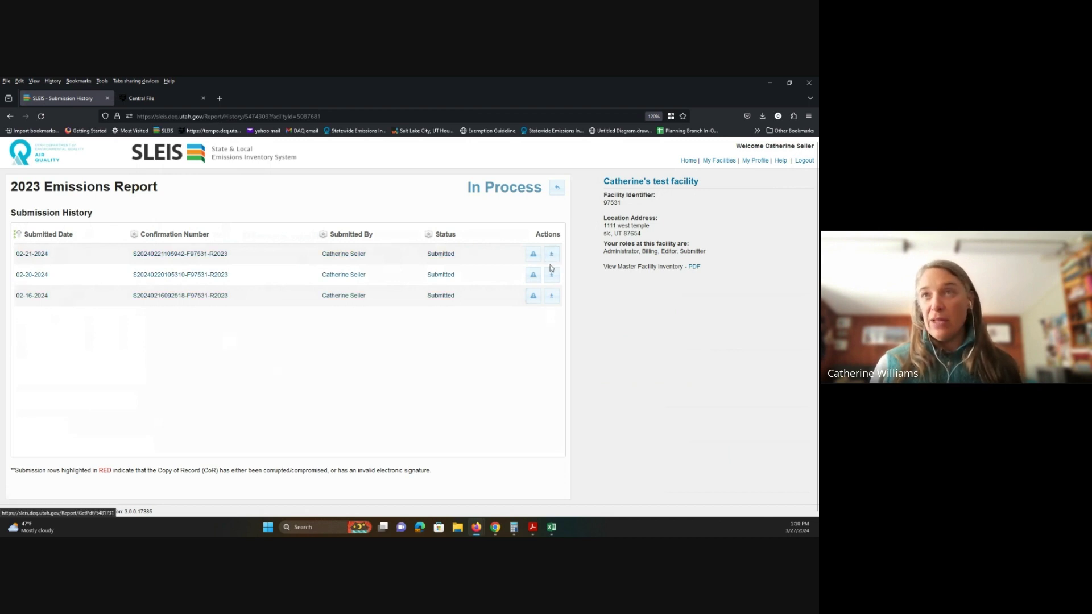
{"action": "left_click", "coordinate": [553, 194]}
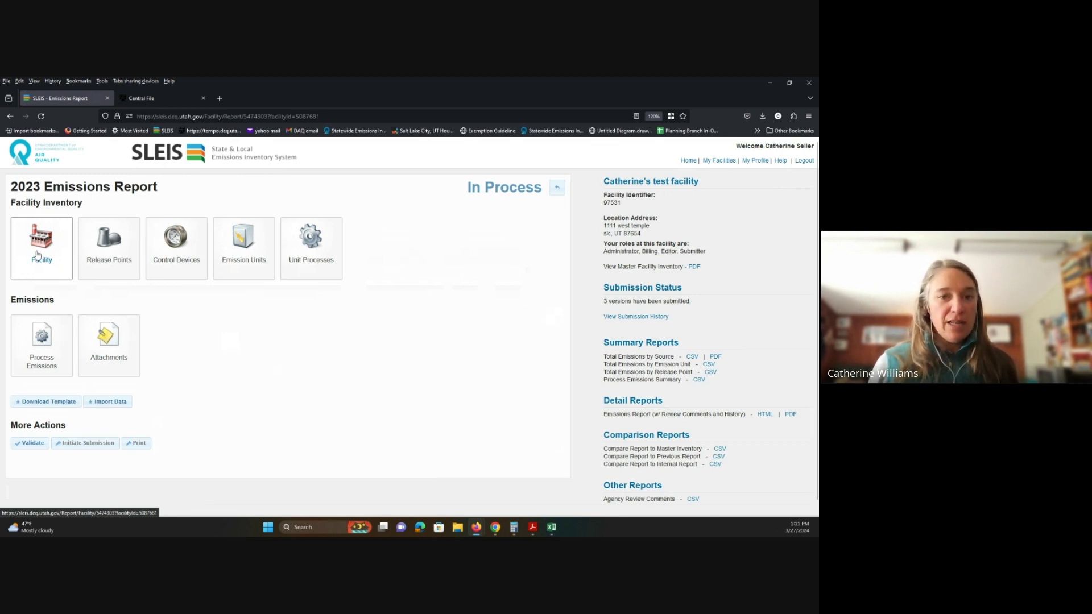
{"action": "left_click", "coordinate": [37, 255]}
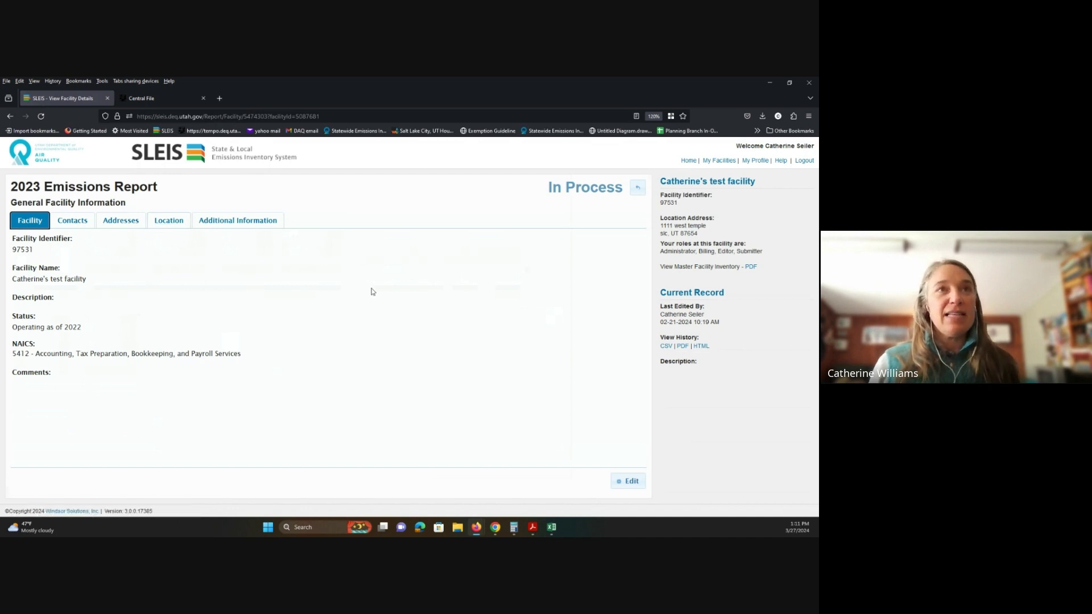
Step: Put the 2023 report's facility details into edit mode
{"action": "left_click", "coordinate": [639, 489]}
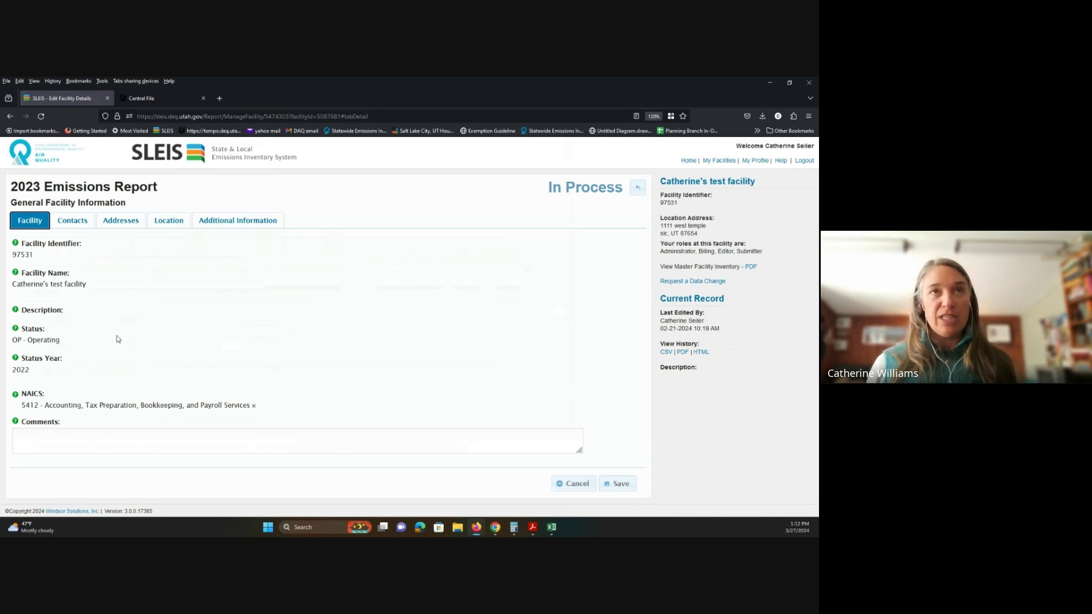
Step: On the Contacts tab, enter the emissions contact's last name
{"action": "left_click", "coordinate": [71, 223]}
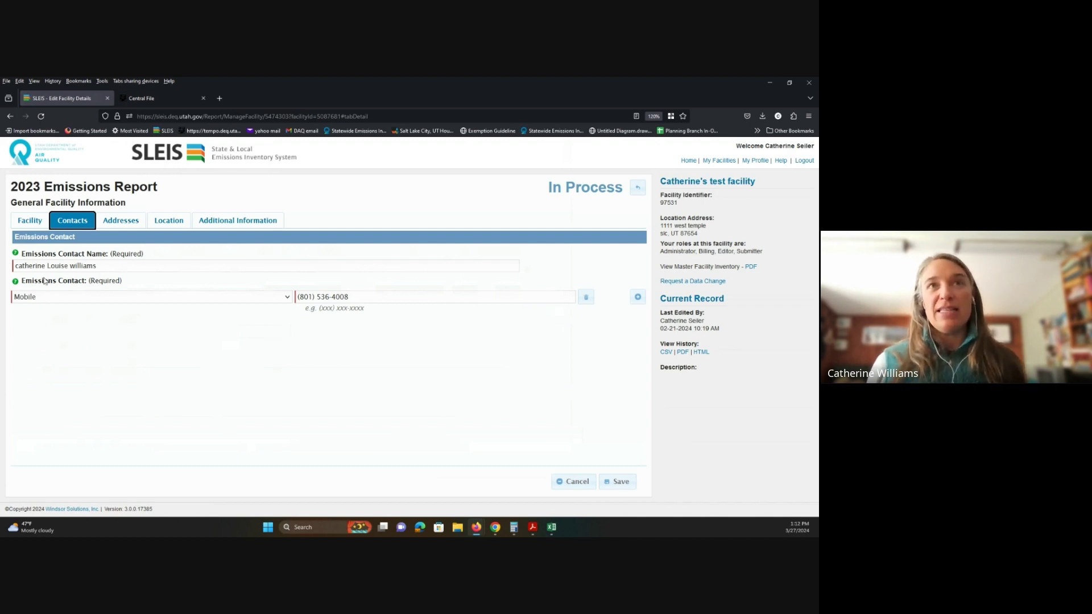
{"action": "left_click", "coordinate": [157, 267]}
{"action": "type", "text": "S"}
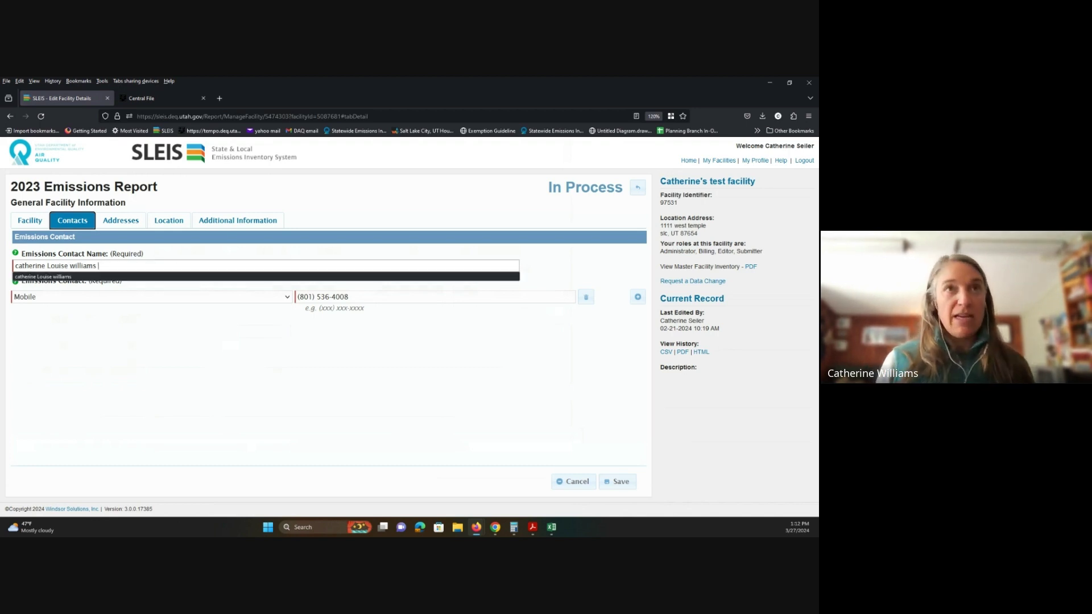
{"action": "type", "text": "eiler"}
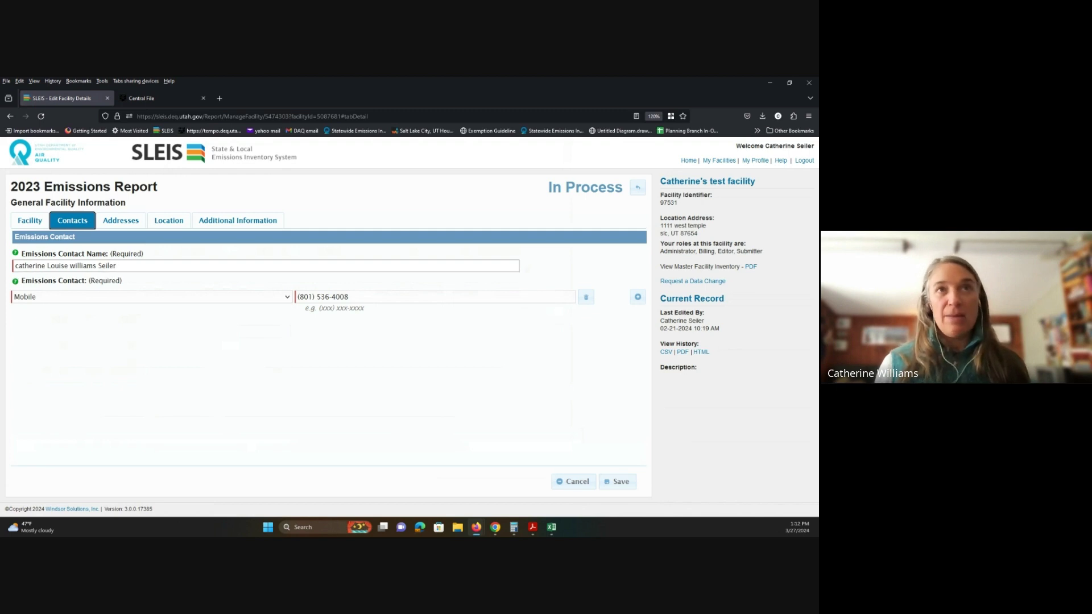
Step: Add a Fax contact method with the contact's fax number and try saving
{"action": "left_click", "coordinate": [638, 296]}
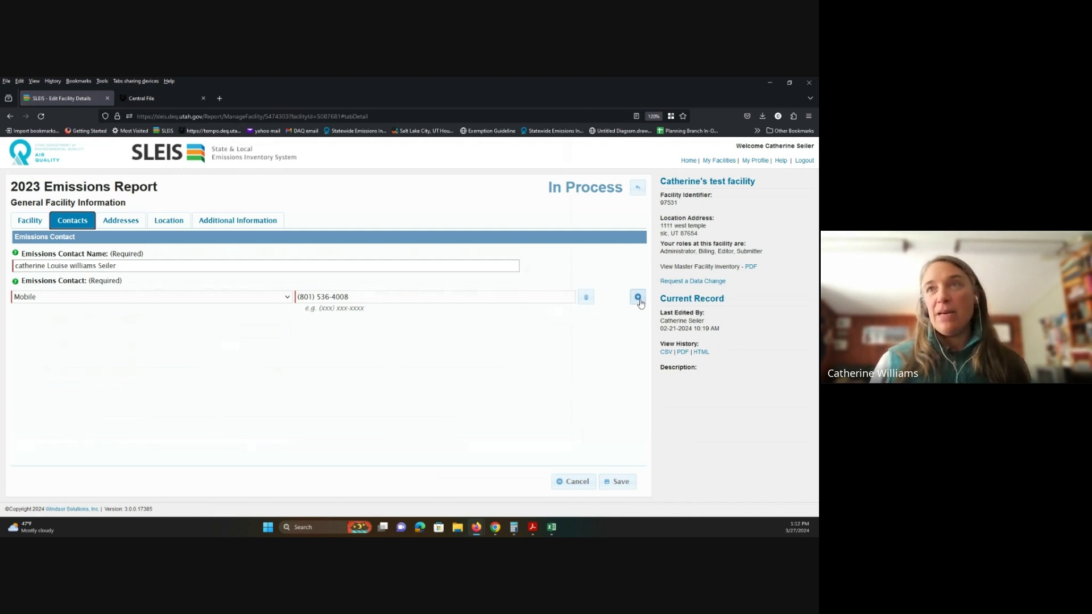
{"action": "left_click", "coordinate": [291, 322]}
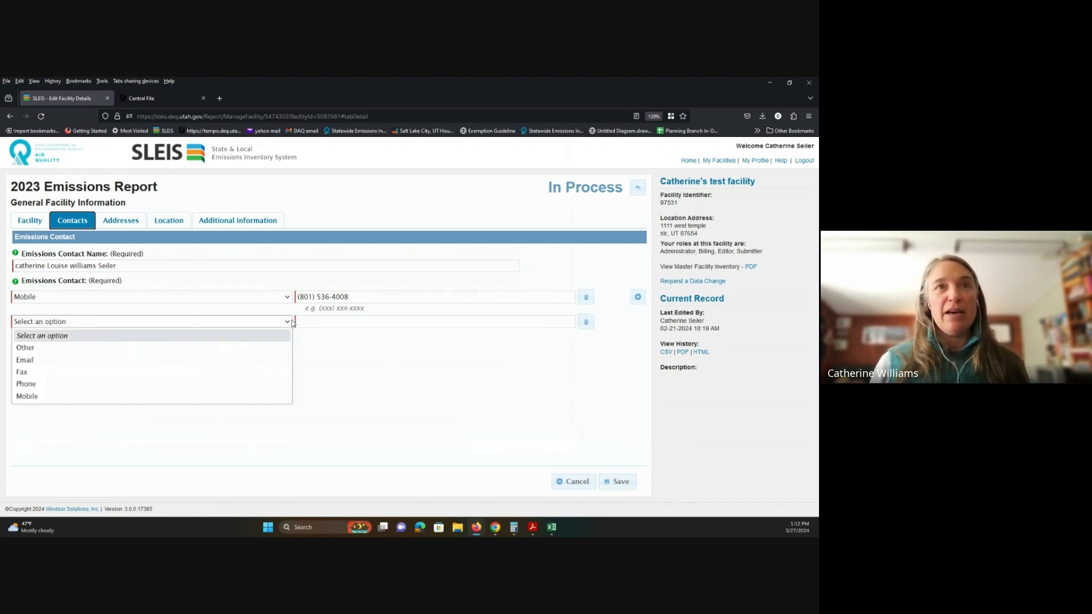
{"action": "left_click", "coordinate": [249, 372]}
{"action": "left_click", "coordinate": [348, 325]}
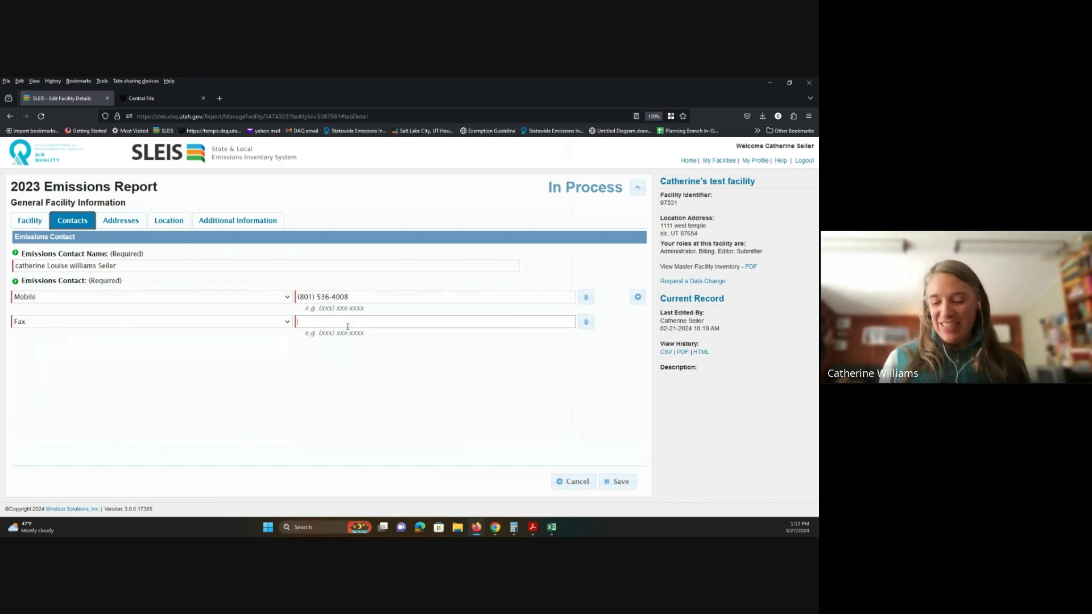
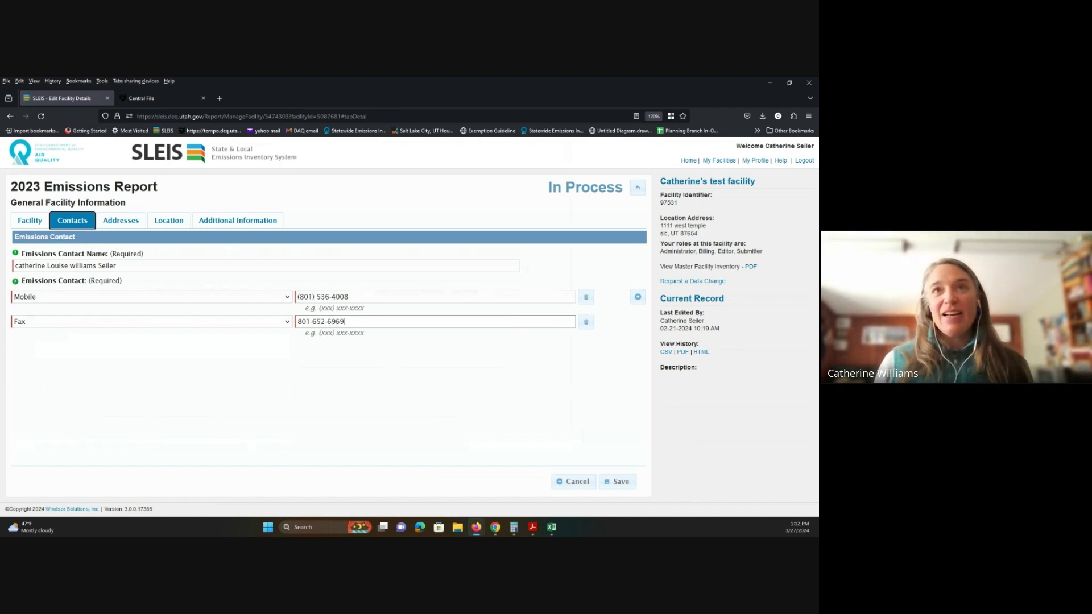
{"action": "left_click", "coordinate": [619, 482]}
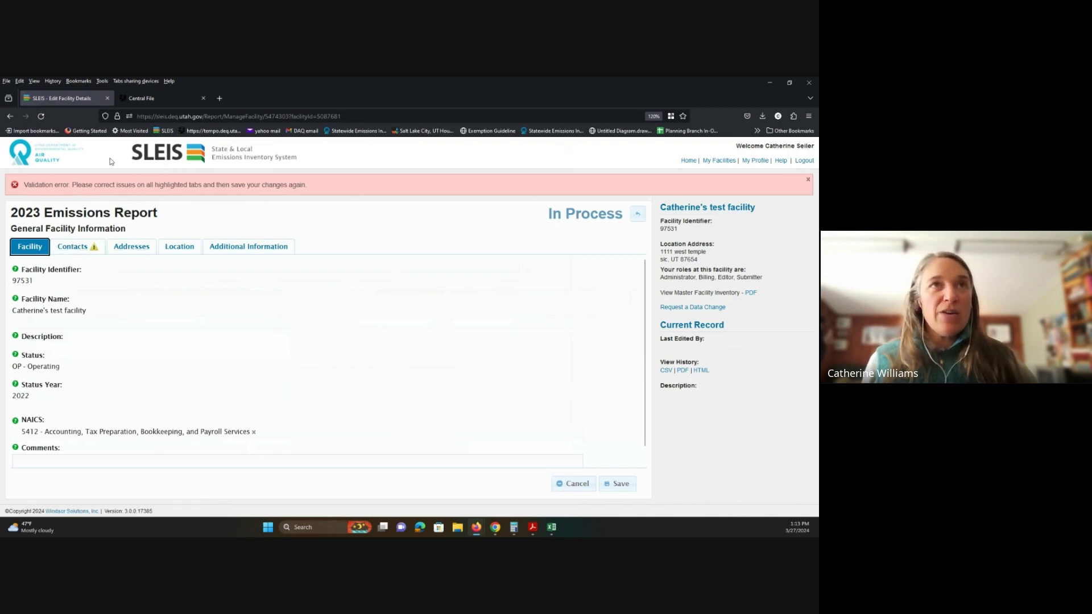
Step: Reformat the contact's fax number to the (###) ###-#### pattern and save the facility
{"action": "left_click", "coordinate": [66, 252]}
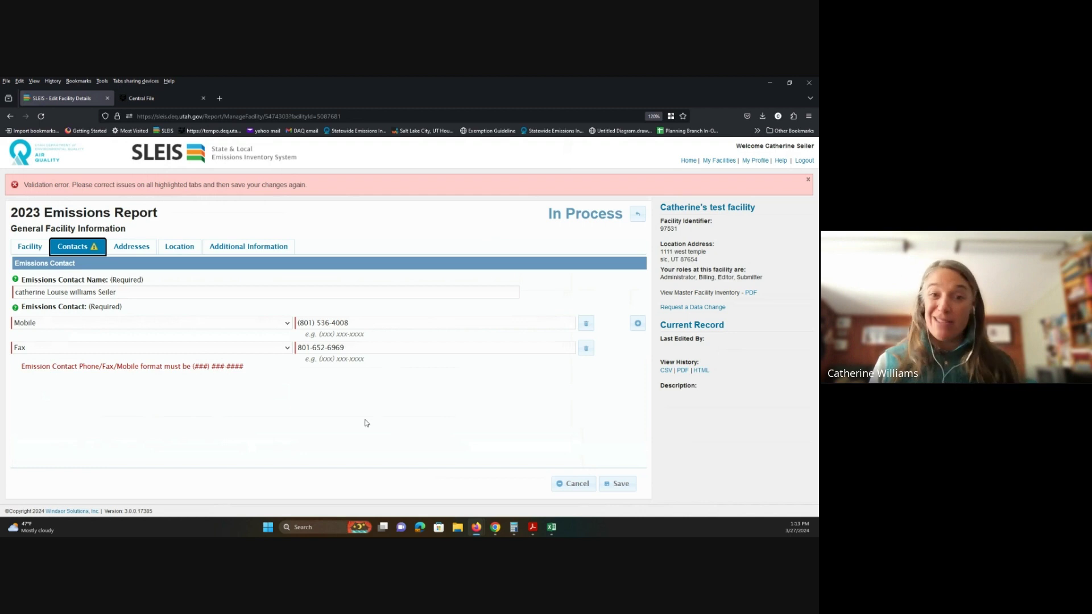
{"action": "left_click", "coordinate": [312, 347]}
{"action": "key", "text": "BackSpace"}
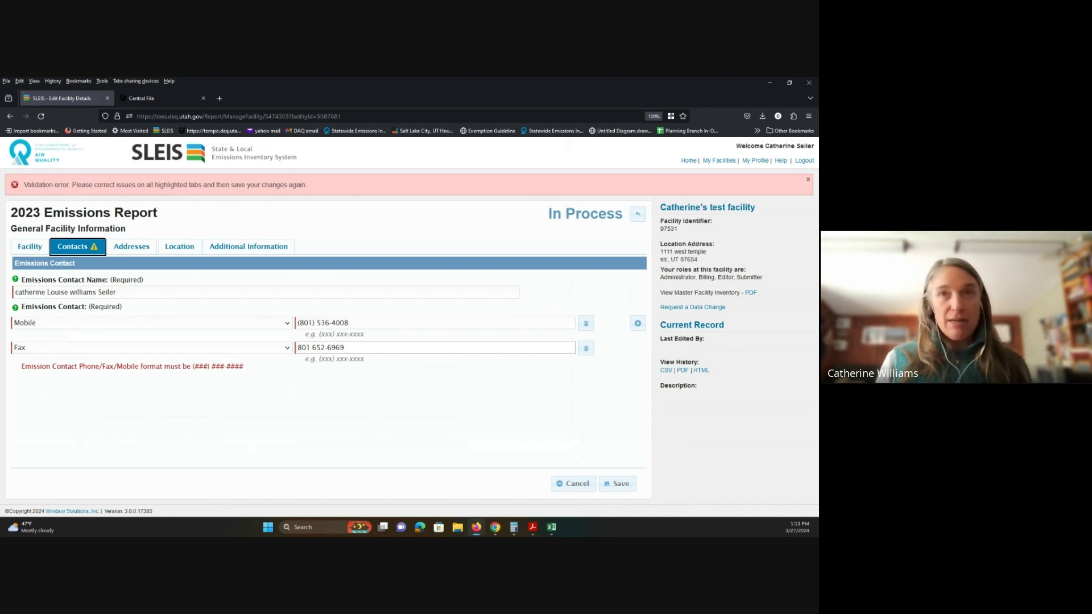
{"action": "type", "text": ")"}
{"action": "type", "text": "("}
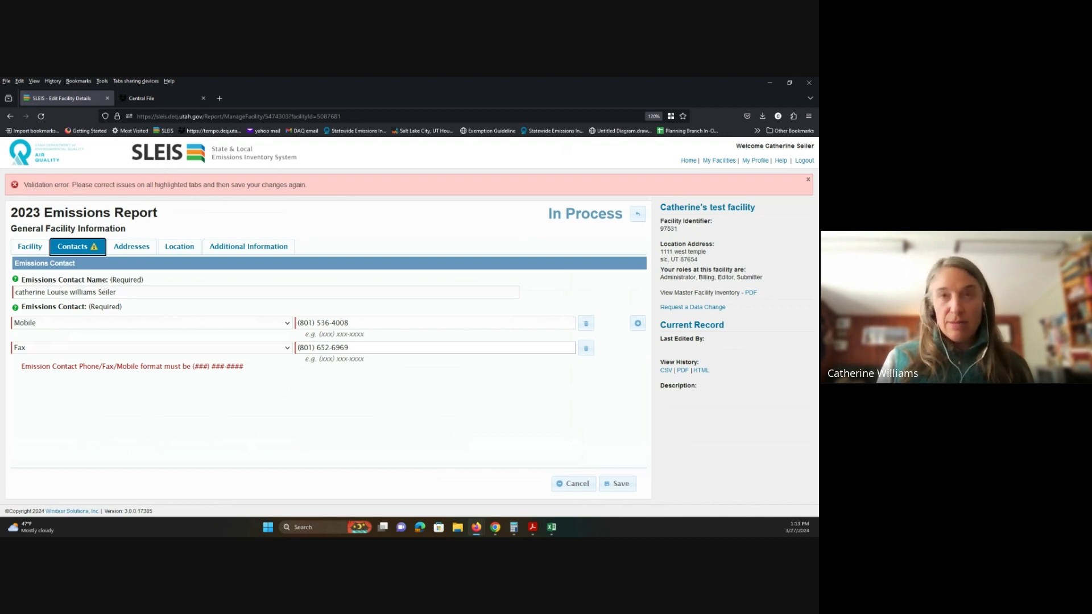
{"action": "left_click", "coordinate": [617, 484]}
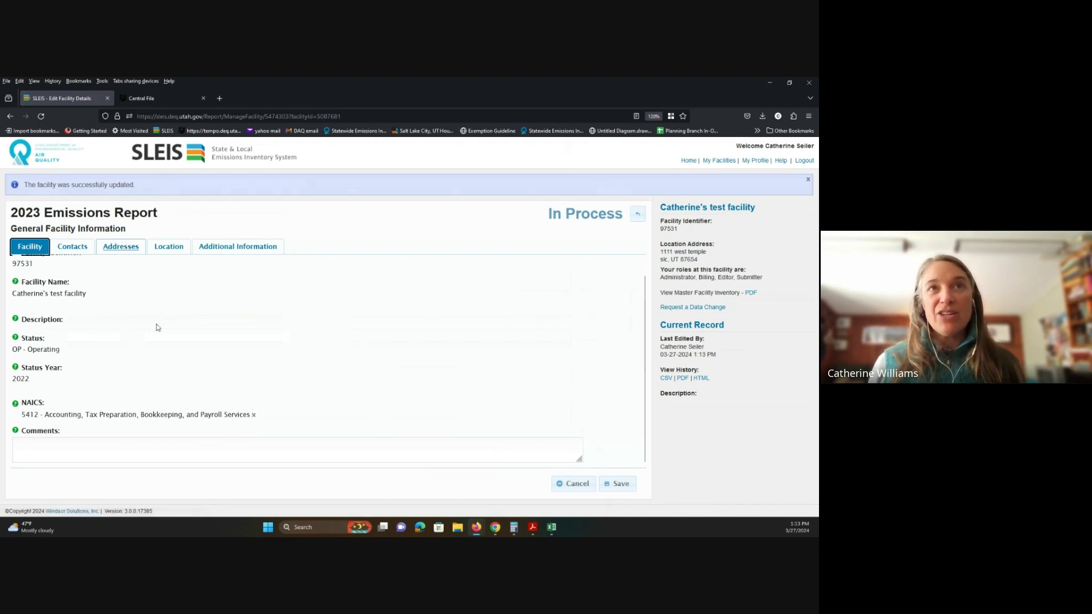
Step: Review the Addresses, Location and Additional Information tabs, then return to the report overview
{"action": "left_click", "coordinate": [105, 251]}
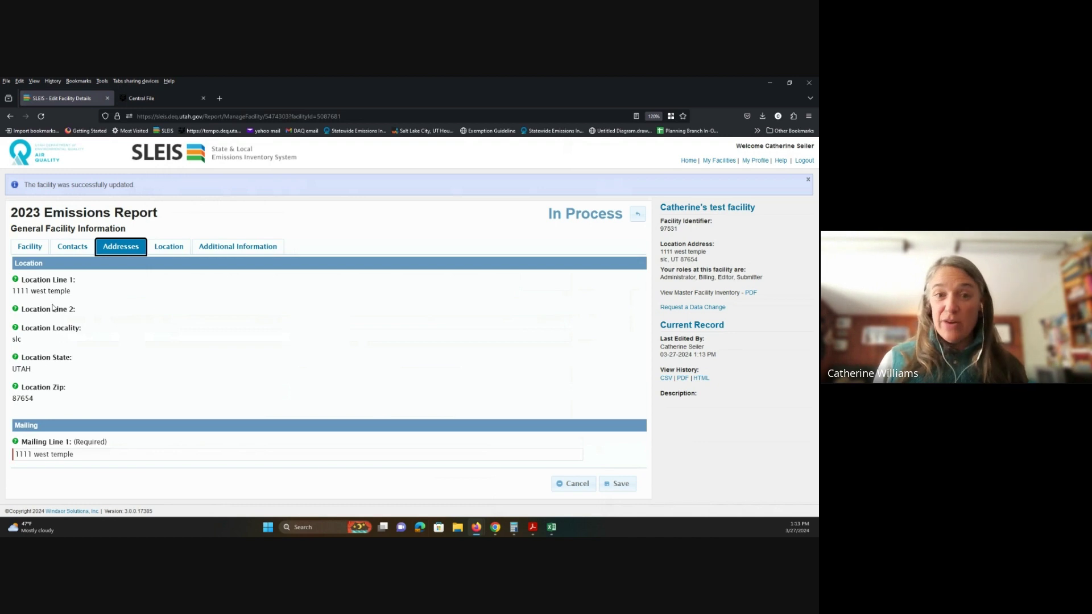
{"action": "scroll", "coordinate": [139, 383], "scroll_direction": "down", "scroll_amount": 2}
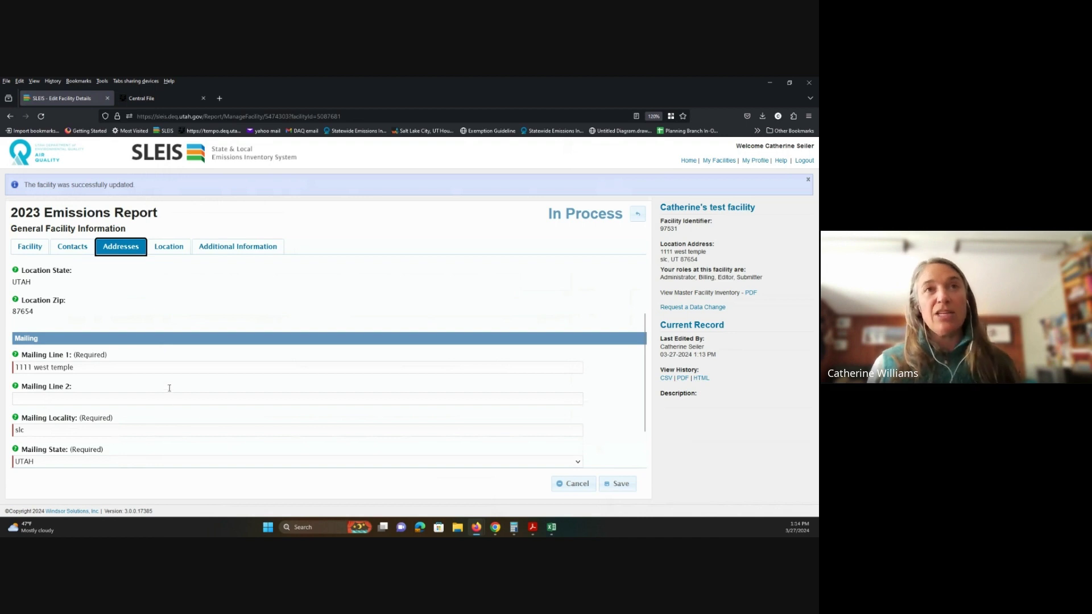
{"action": "left_click", "coordinate": [170, 246]}
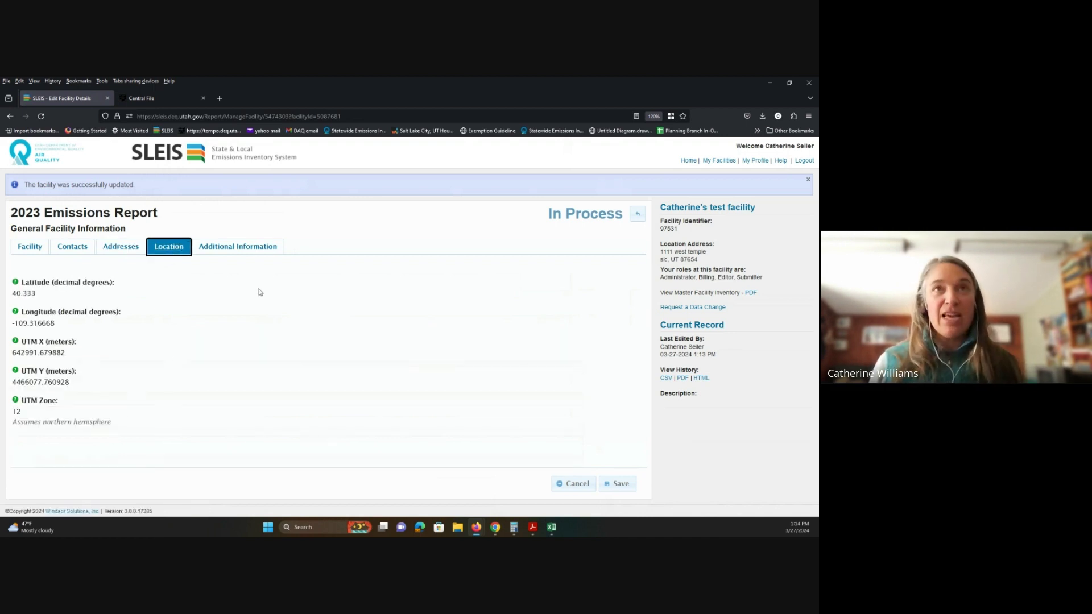
{"action": "left_click", "coordinate": [261, 253]}
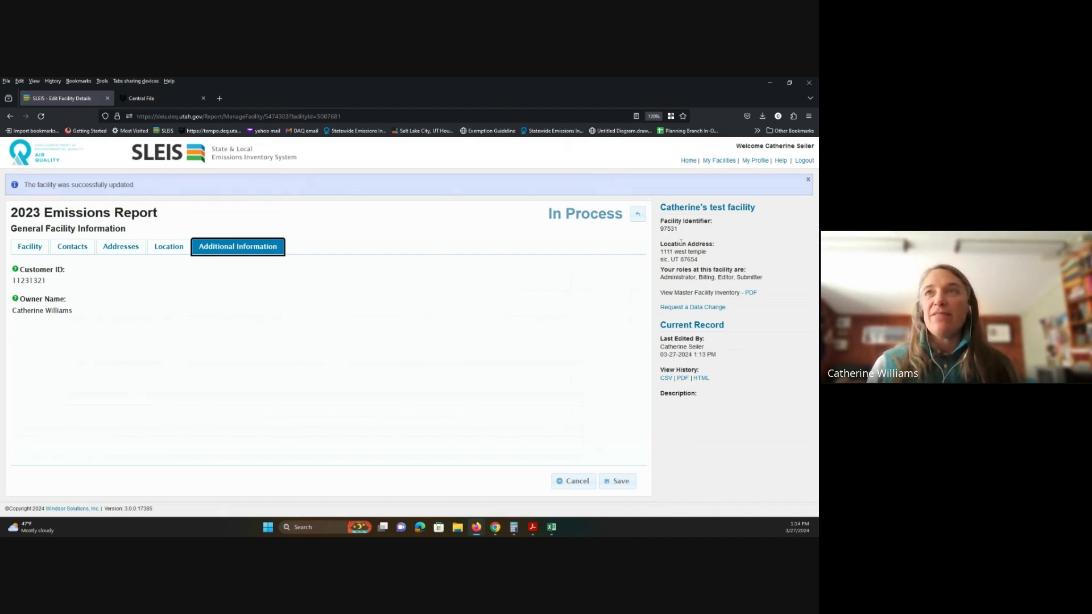
{"action": "left_click", "coordinate": [639, 216]}
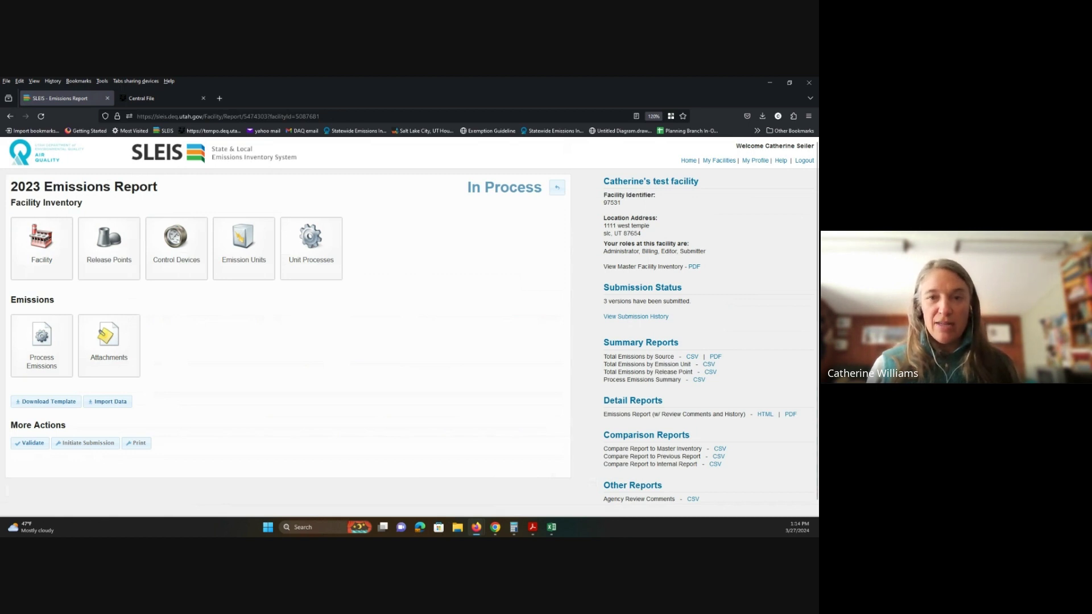
Step: Open the Release Points list, back out to the overview, and reopen it
{"action": "left_click", "coordinate": [111, 259]}
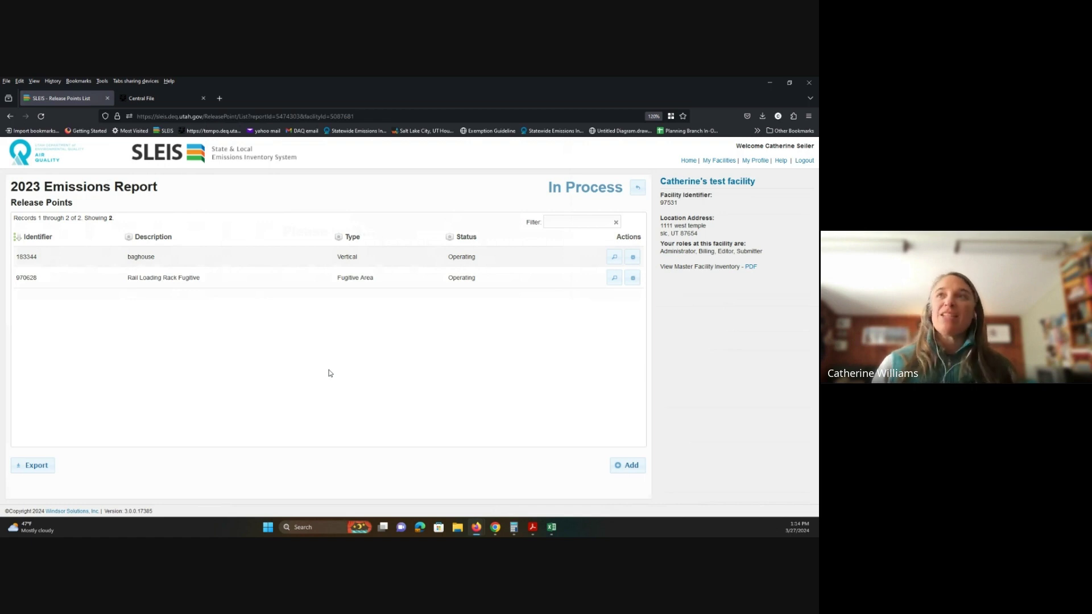
{"action": "left_click", "coordinate": [638, 187]}
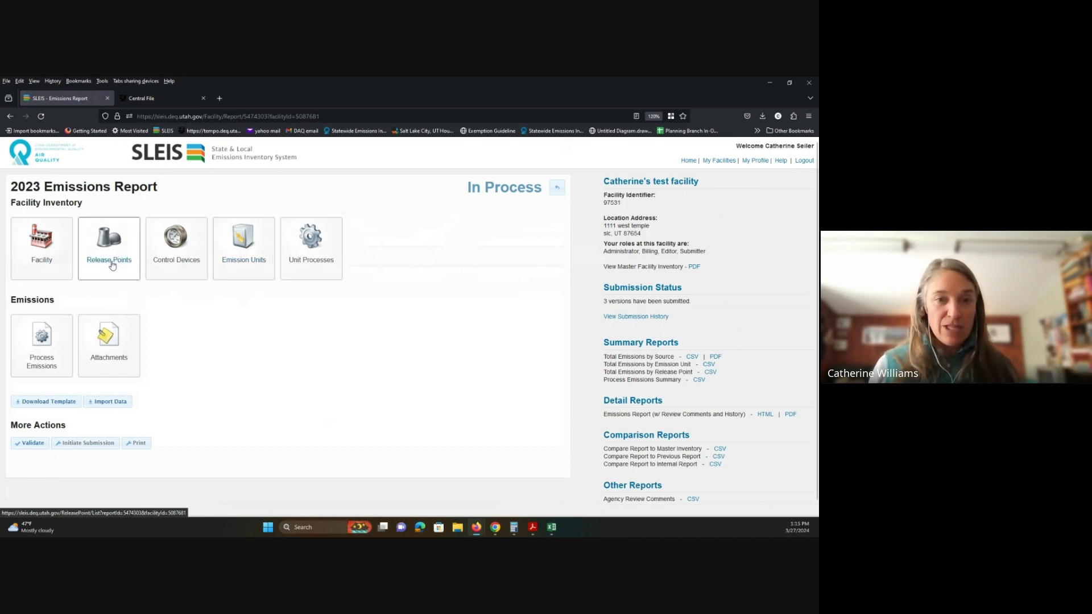
{"action": "left_click", "coordinate": [112, 264]}
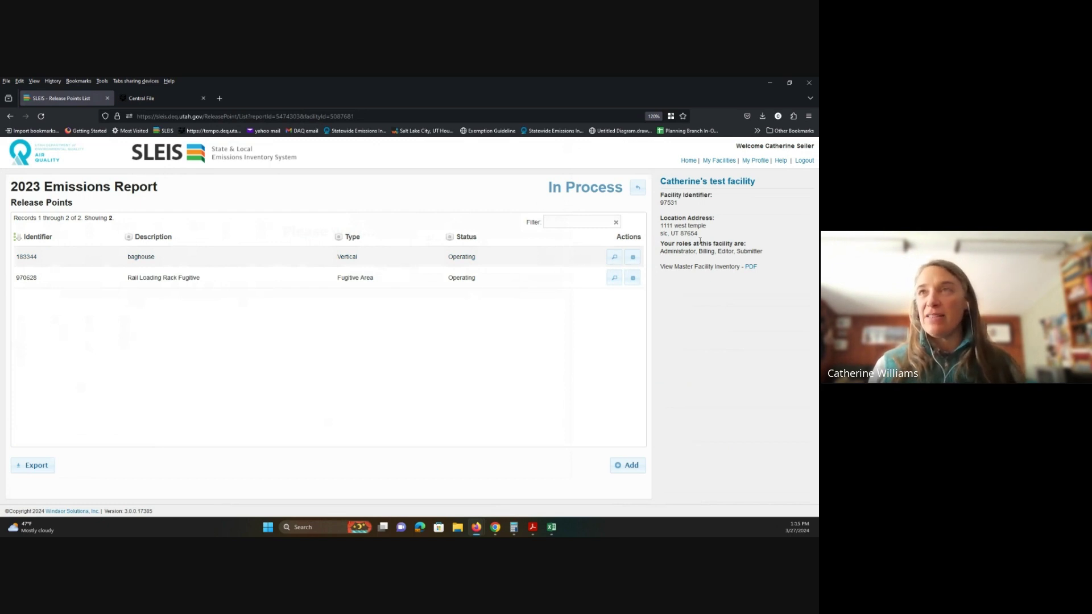
Step: View baghouse release point 183344's details, then open it for editing
{"action": "left_click", "coordinate": [614, 260]}
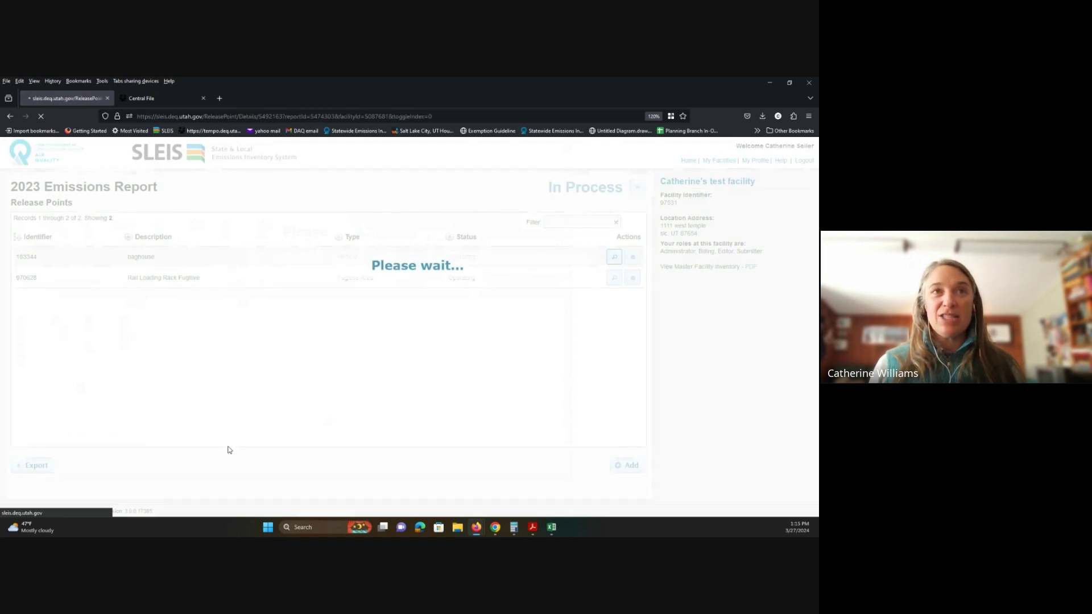
{"action": "scroll", "coordinate": [232, 450], "scroll_direction": "down", "scroll_amount": 3}
{"action": "scroll", "coordinate": [232, 449], "scroll_direction": "up", "scroll_amount": 3}
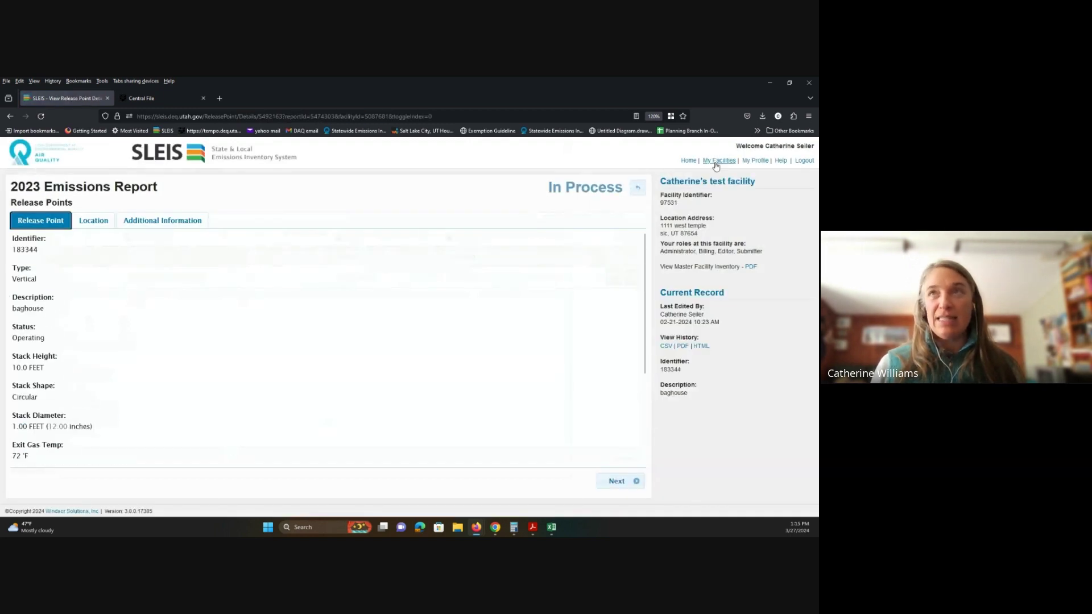
{"action": "left_click", "coordinate": [638, 188]}
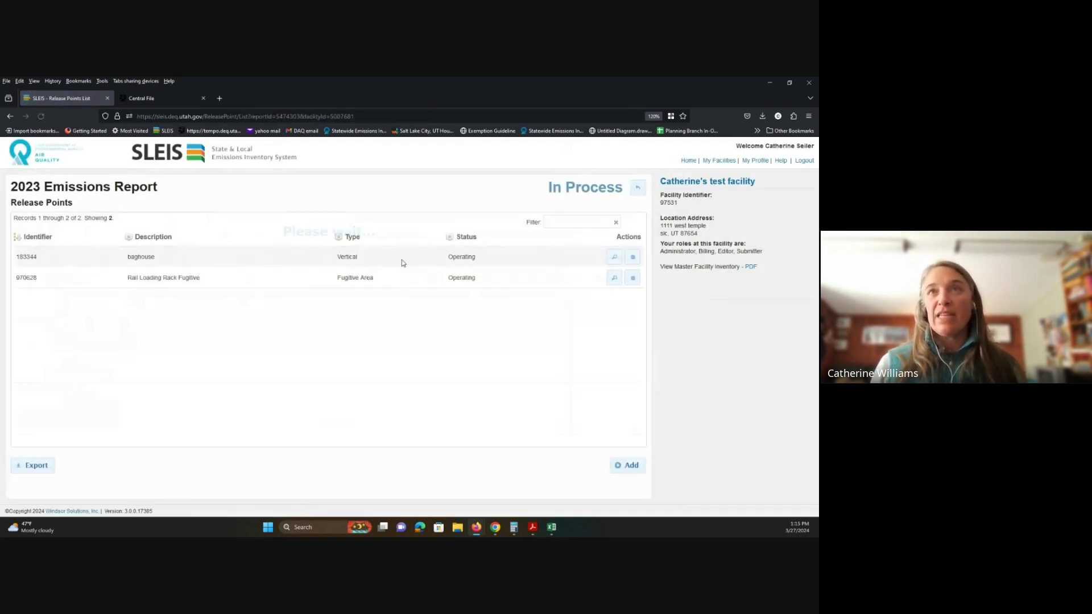
{"action": "left_click", "coordinate": [634, 257]}
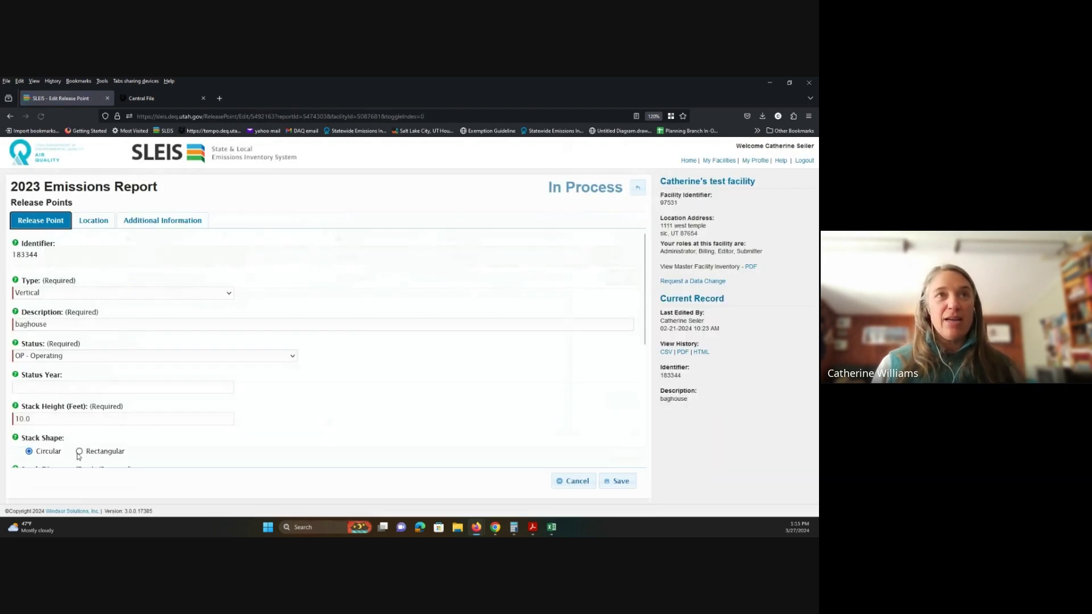
Step: Scroll through the baghouse release point form to review its stack and exit gas values
{"action": "scroll", "coordinate": [161, 301], "scroll_direction": "down", "scroll_amount": 3}
{"action": "scroll", "coordinate": [163, 319], "scroll_direction": "down", "scroll_amount": 5}
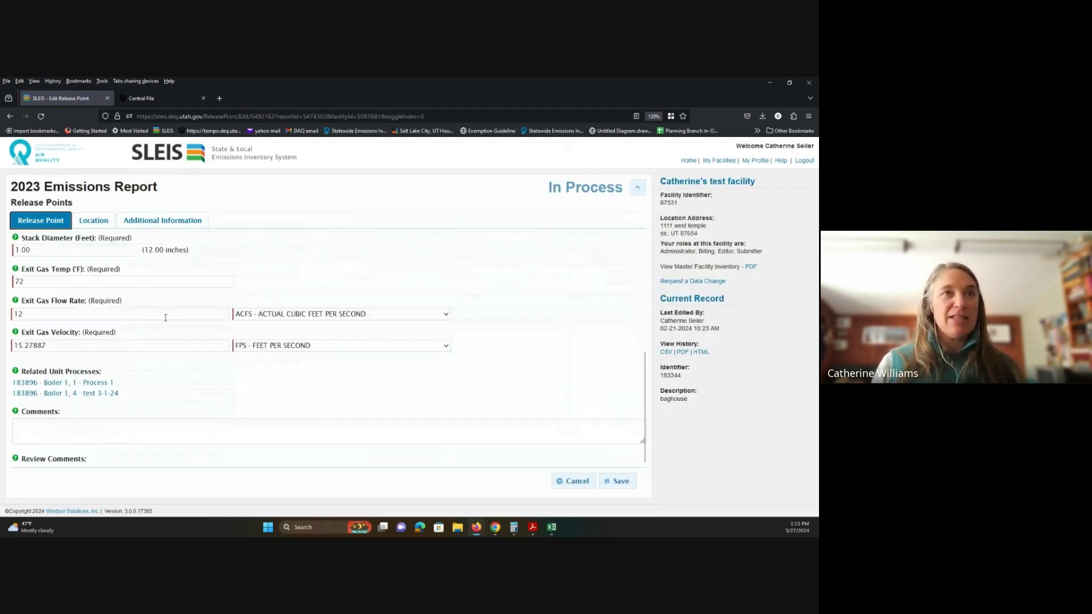
{"action": "scroll", "coordinate": [188, 358], "scroll_direction": "up", "scroll_amount": 8}
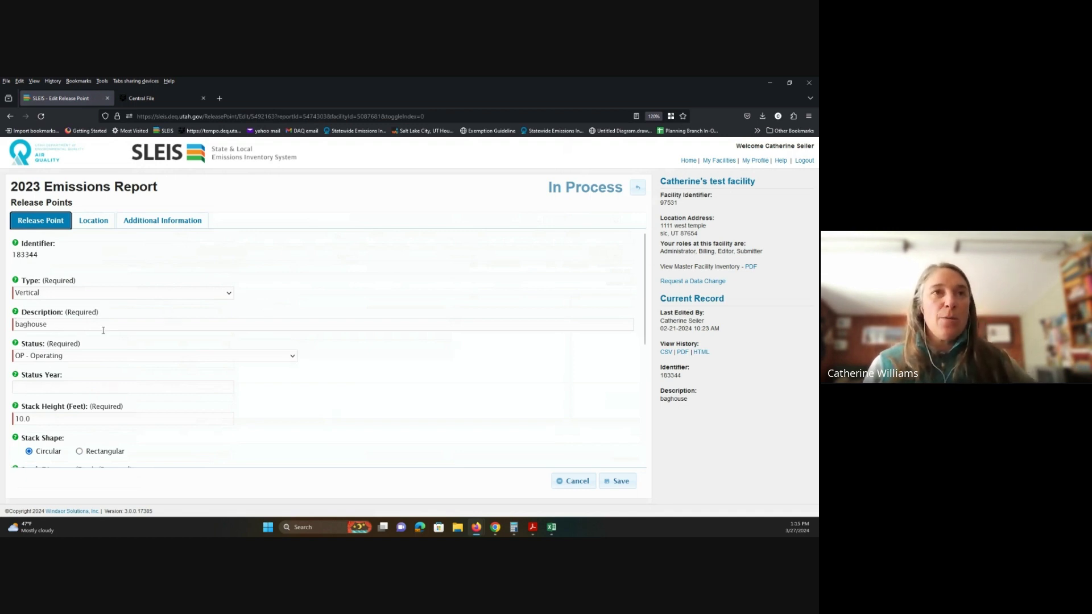
{"action": "scroll", "coordinate": [116, 374], "scroll_direction": "down", "scroll_amount": 3}
{"action": "scroll", "coordinate": [106, 392], "scroll_direction": "up", "scroll_amount": 3}
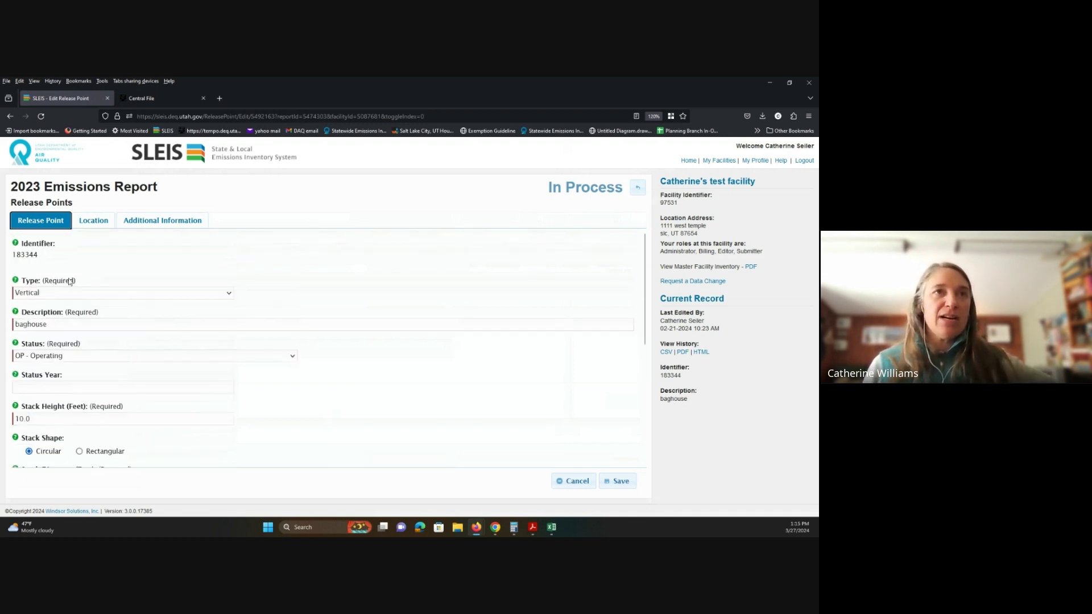
{"action": "scroll", "coordinate": [96, 414], "scroll_direction": "down", "scroll_amount": 1}
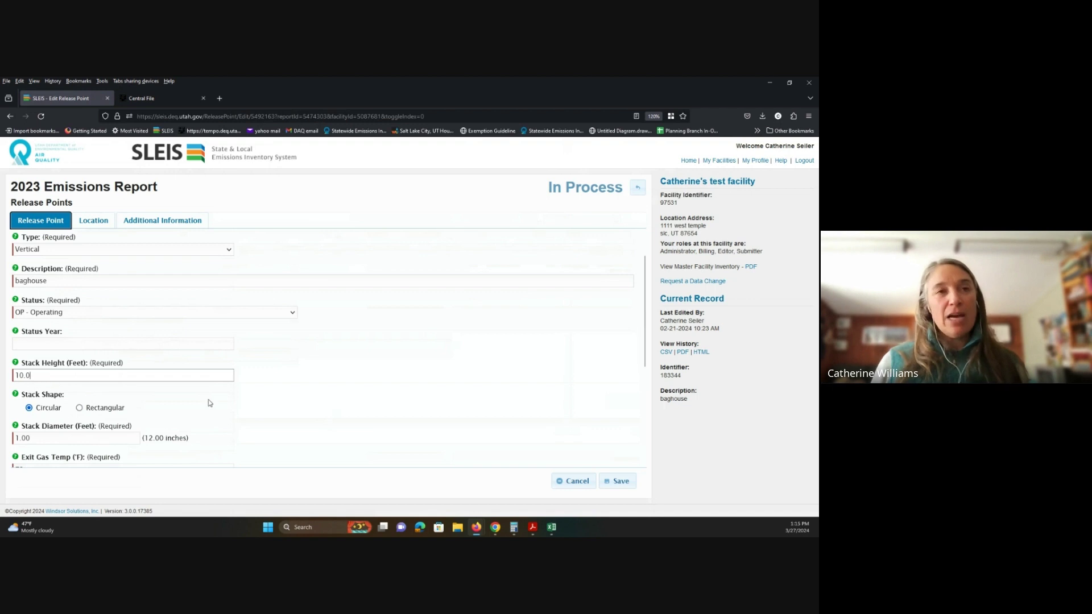
{"action": "scroll", "coordinate": [210, 403], "scroll_direction": "down", "scroll_amount": 4}
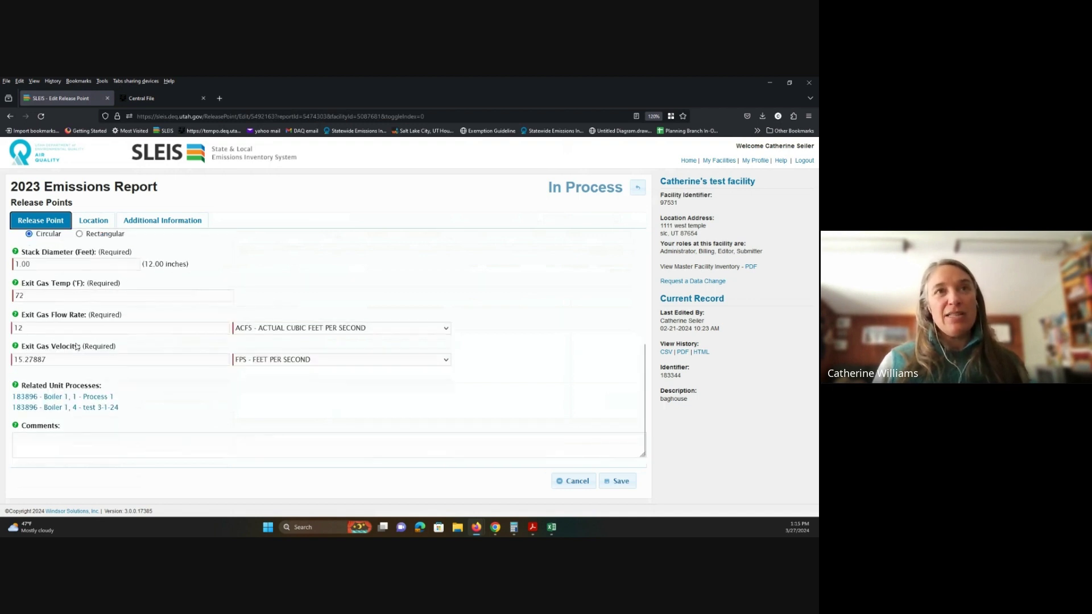
Step: Empty the Exit Gas Velocity field and leave it, keeping 1.00 ft, 72 °F and 12 ACFS
{"action": "left_click", "coordinate": [62, 358]}
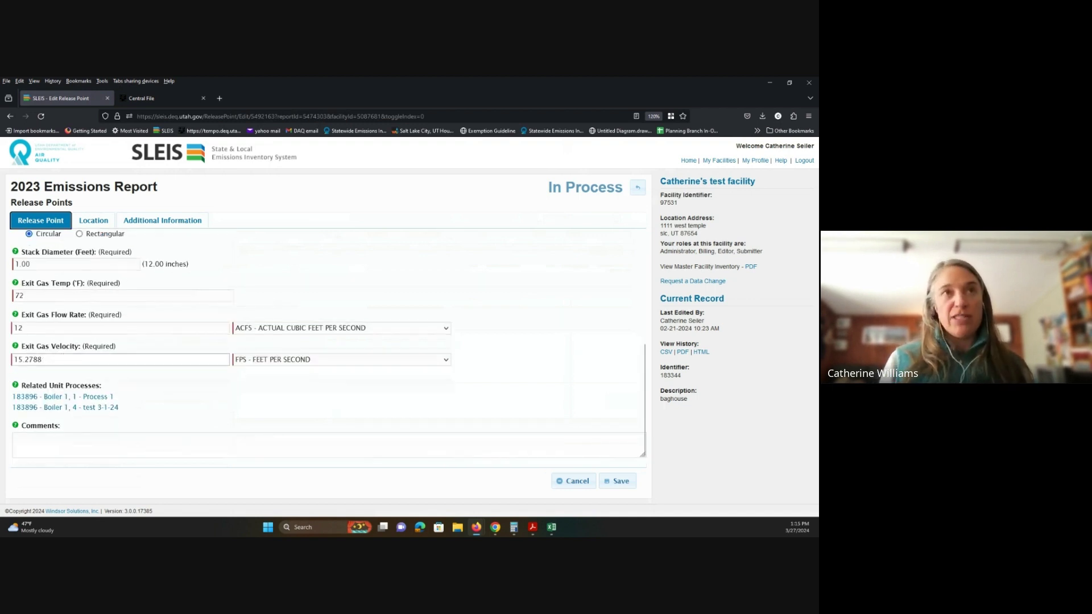
{"action": "key", "text": "ctrl+a"}
{"action": "key", "text": "BackSpace"}
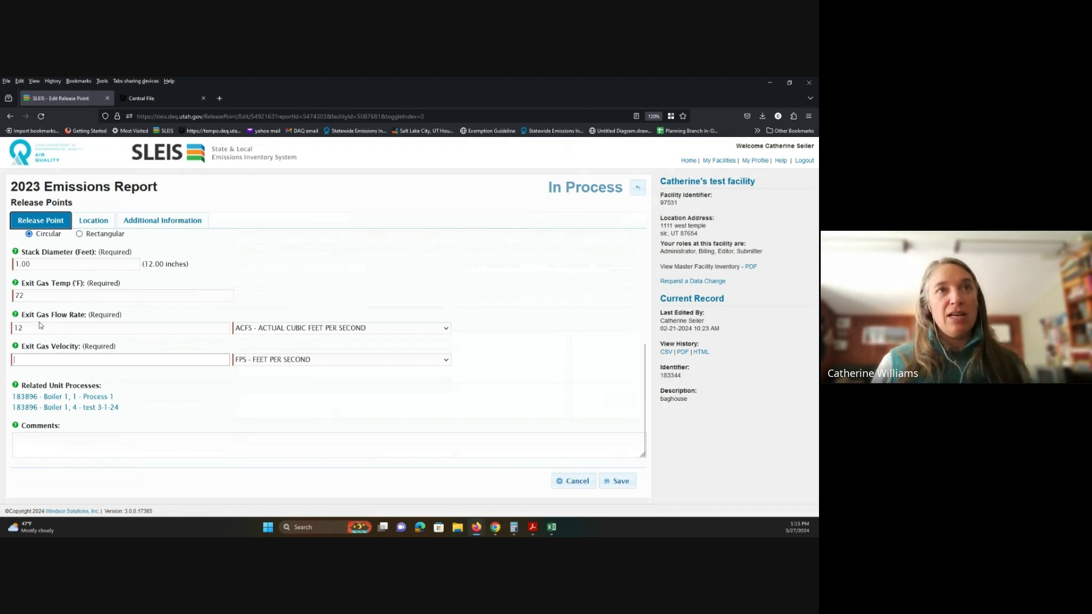
{"action": "left_click", "coordinate": [40, 324]}
{"action": "scroll", "coordinate": [84, 386], "scroll_direction": "up", "scroll_amount": 4}
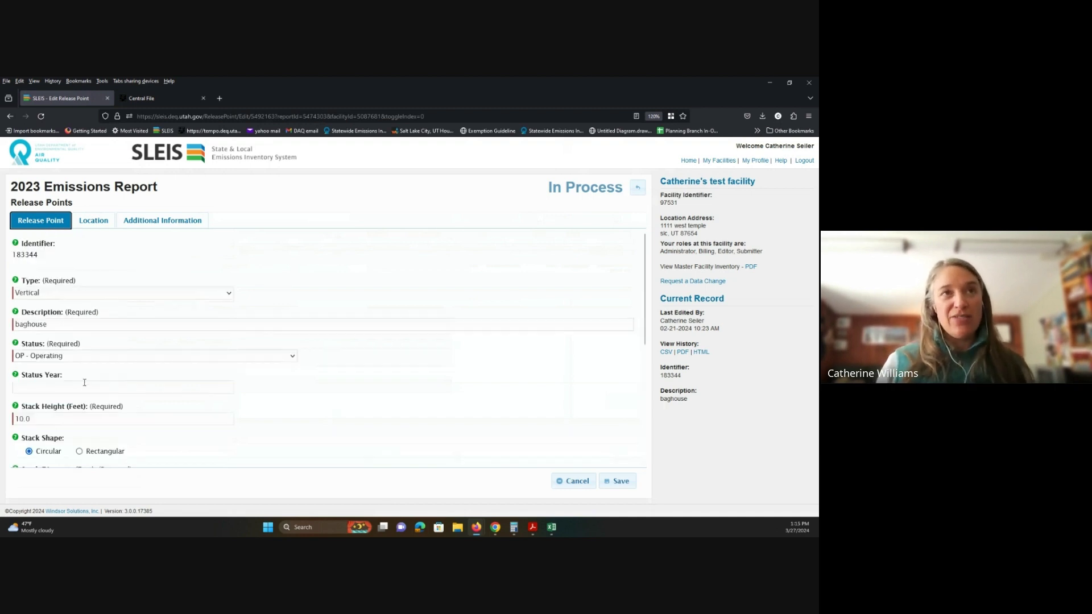
{"action": "scroll", "coordinate": [80, 390], "scroll_direction": "down", "scroll_amount": 3}
{"action": "scroll", "coordinate": [43, 327], "scroll_direction": "up", "scroll_amount": 3}
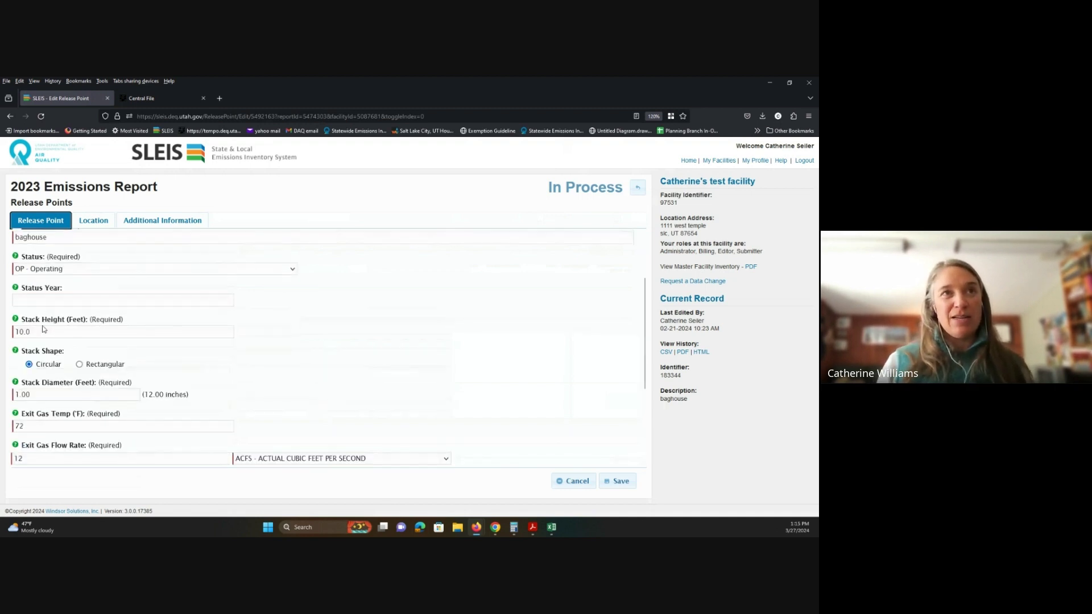
Step: Clear the old stack height, diameter, exit temperature (72), flow rate (12) and velocity values
{"action": "key", "text": "BackSpace"}
{"action": "key", "text": "BackSpace"}
{"action": "key", "text": "BackSpace"}
{"action": "key", "text": "BackSpace"}
{"action": "key", "text": "Tab"}
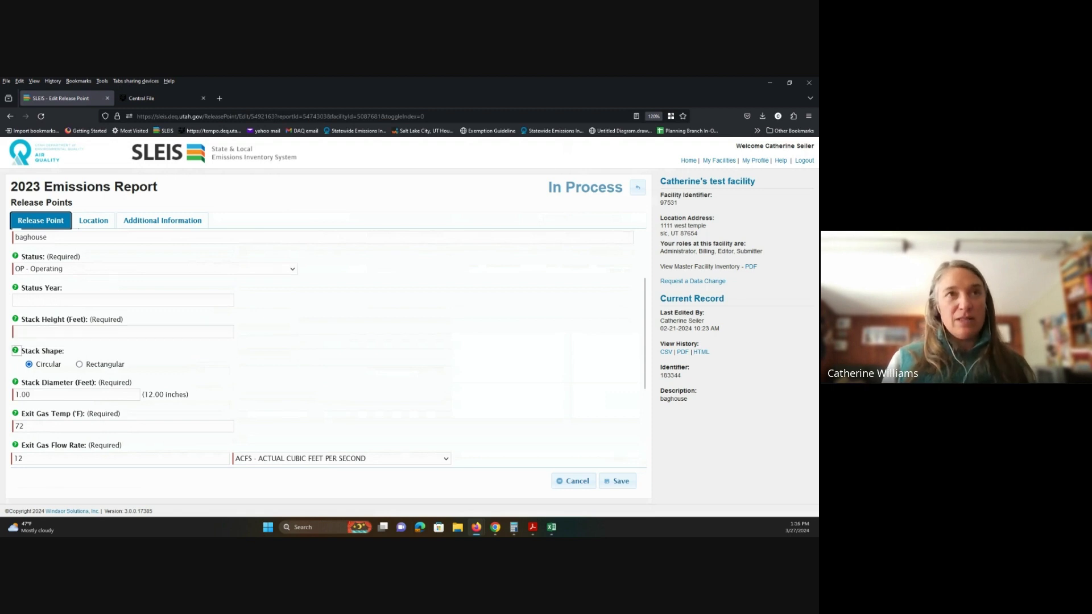
{"action": "key", "text": "Tab"}
{"action": "key", "text": "Tab"}
{"action": "key", "text": "BackSpace"}
{"action": "key", "text": "Tab"}
{"action": "key", "text": "Tab"}
{"action": "key", "text": "Tab"}
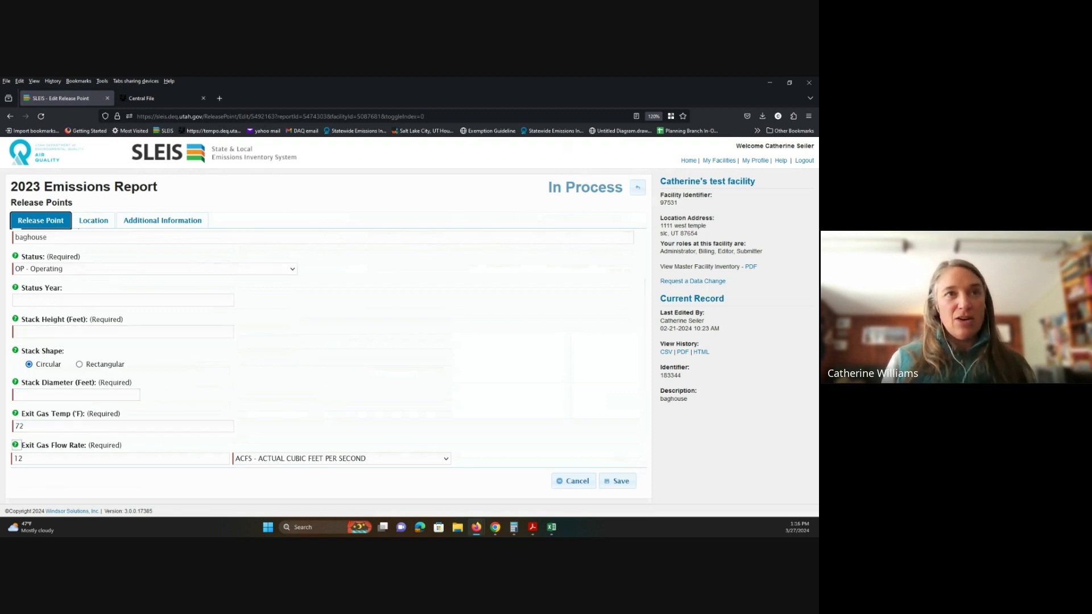
{"action": "left_click", "coordinate": [31, 427]}
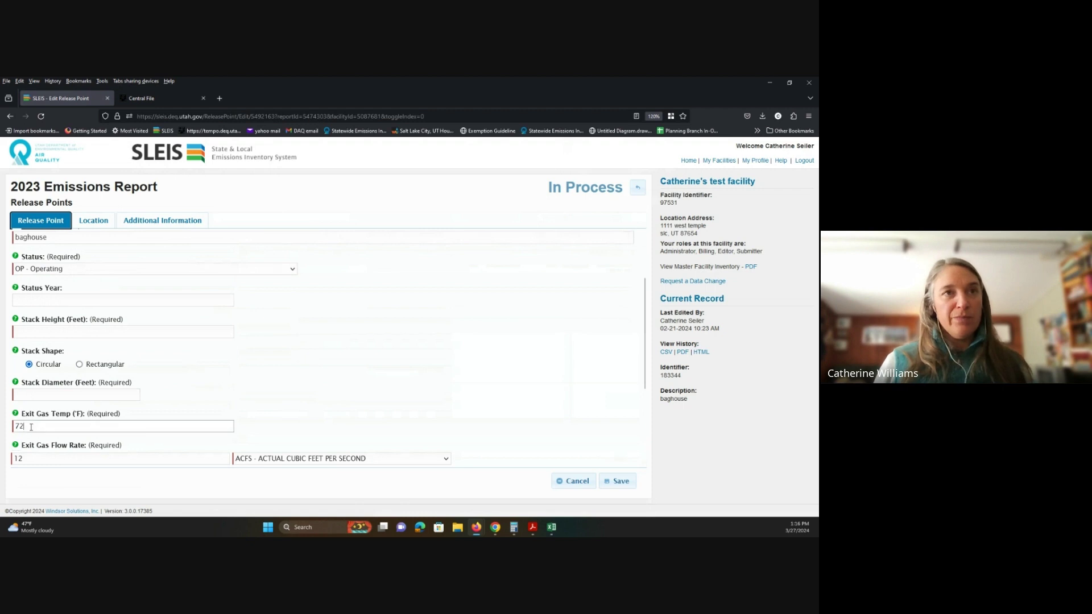
{"action": "key", "text": "BackSpace"}
{"action": "key", "text": "BackSpace"}
{"action": "key", "text": "Tab"}
{"action": "key", "text": "Tab"}
{"action": "key", "text": "BackSpace"}
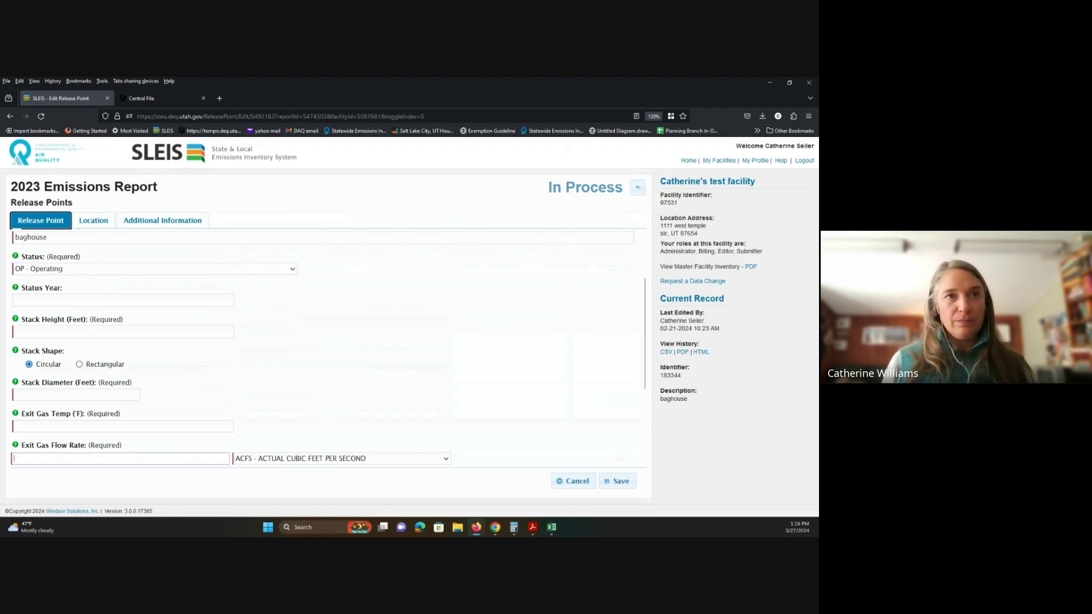
{"action": "key", "text": "Tab"}
{"action": "key", "text": "Tab"}
{"action": "key", "text": "Tab"}
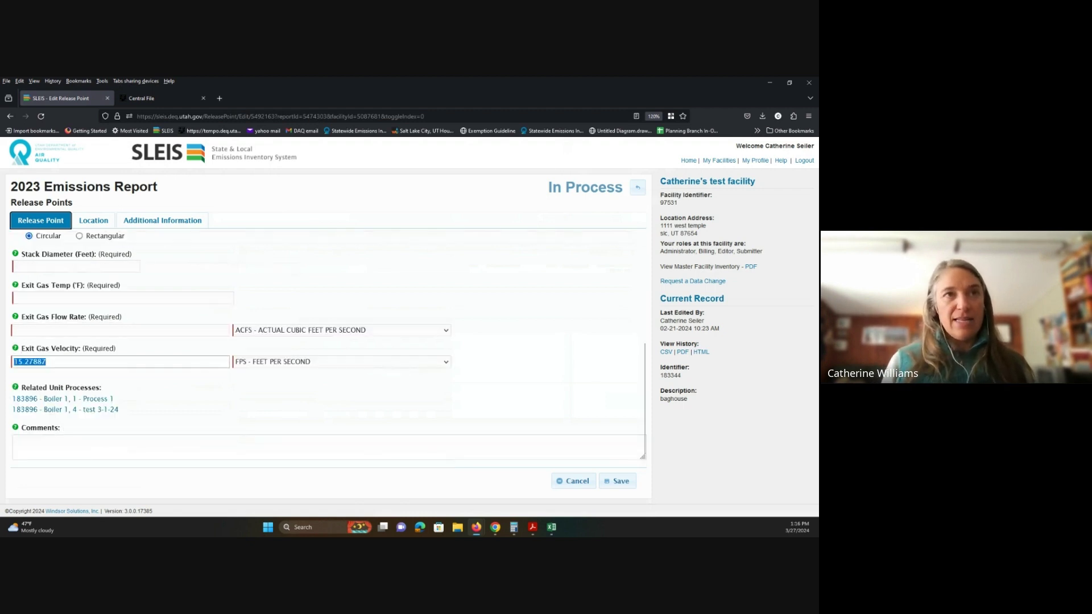
{"action": "key", "text": "BackSpace"}
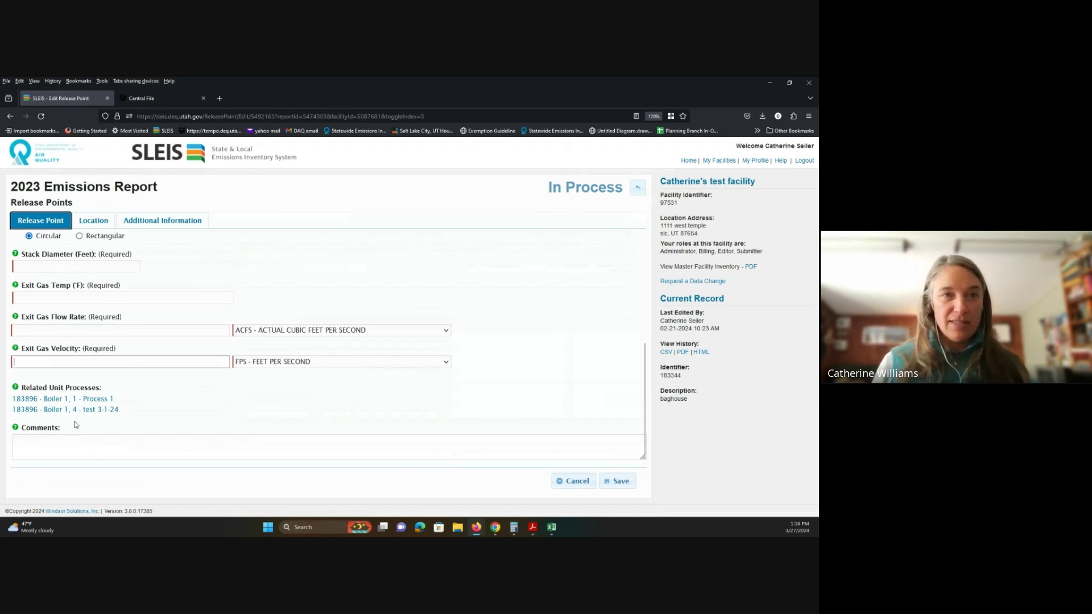
Step: Enter stack height 15 ft, diameter 2 ft, exit temperature 300 °F and flow rate 500 ACFS
{"action": "scroll", "coordinate": [72, 438], "scroll_direction": "up", "scroll_amount": 2}
{"action": "left_click", "coordinate": [28, 331]}
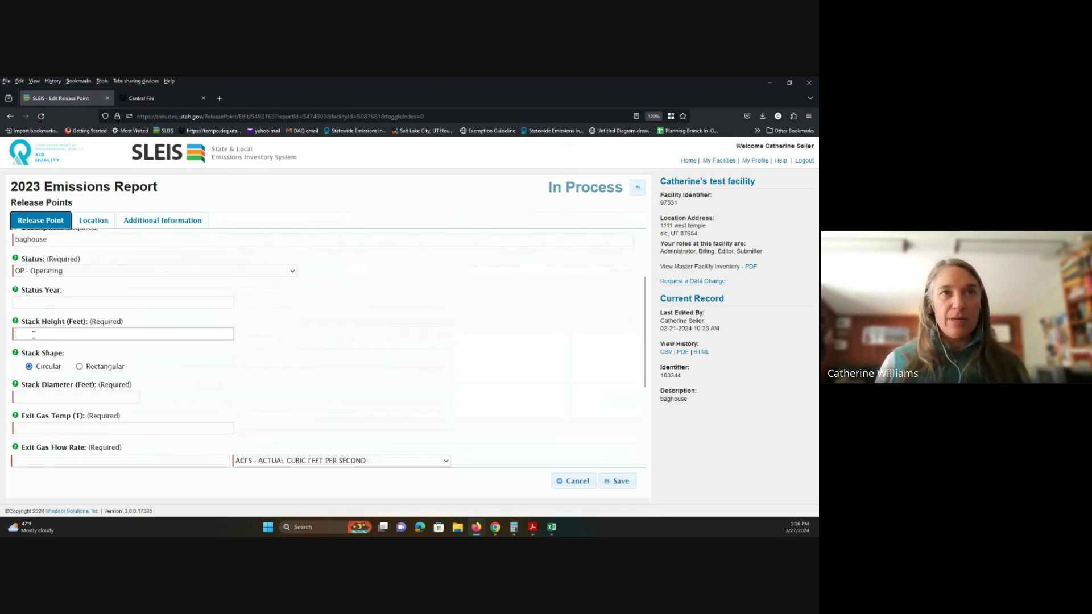
{"action": "type", "text": "15"}
{"action": "key", "text": "Tab"}
{"action": "key", "text": "Tab"}
{"action": "key", "text": "Tab"}
{"action": "key", "text": "Tab"}
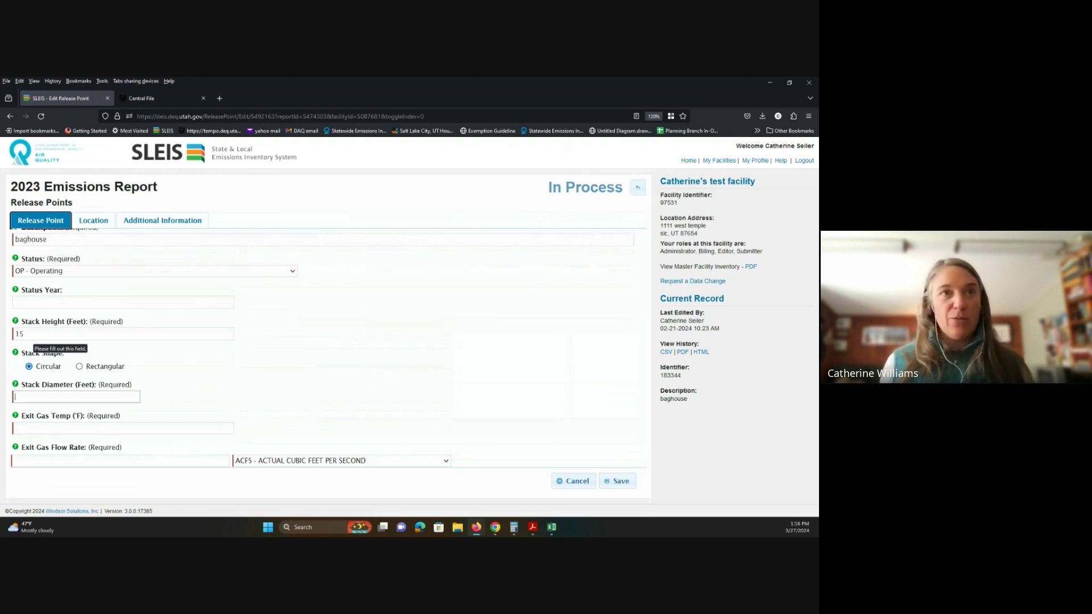
{"action": "type", "text": "2"}
{"action": "key", "text": "Tab"}
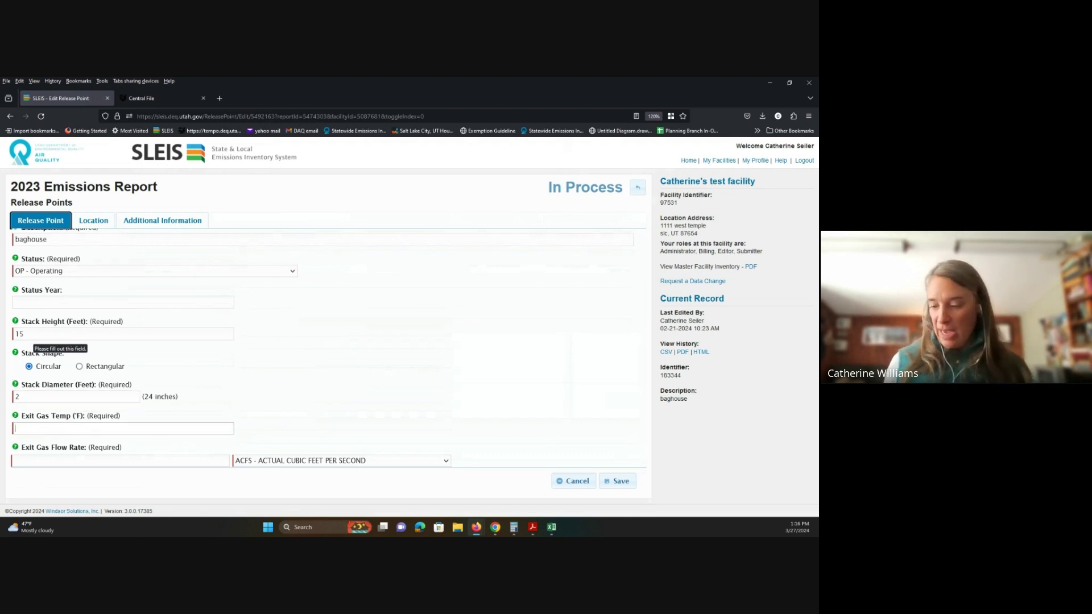
{"action": "type", "text": "300"}
{"action": "key", "text": "Tab"}
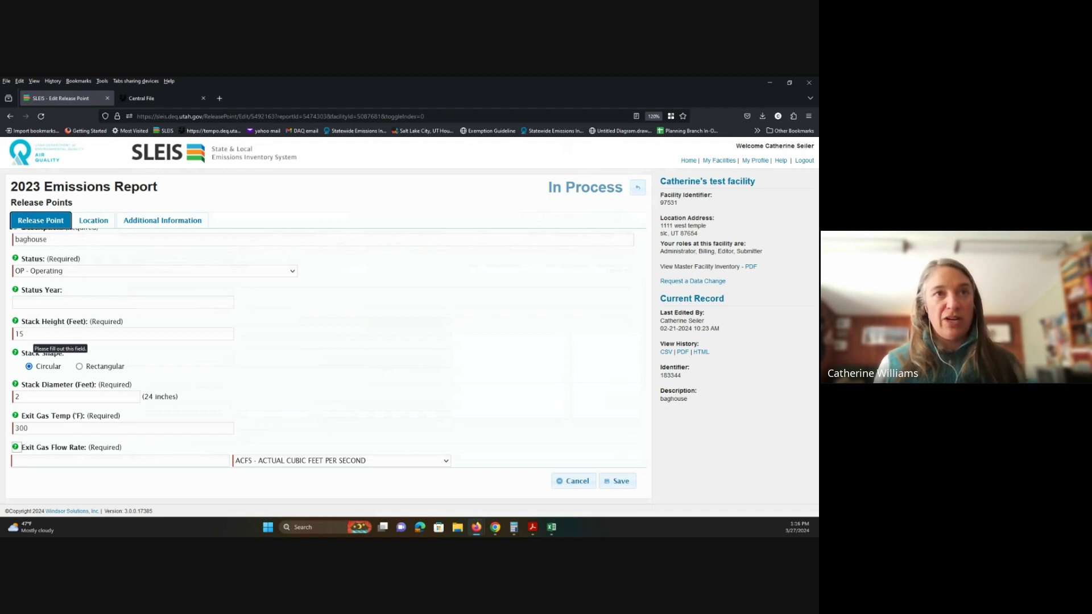
{"action": "key", "text": "Tab"}
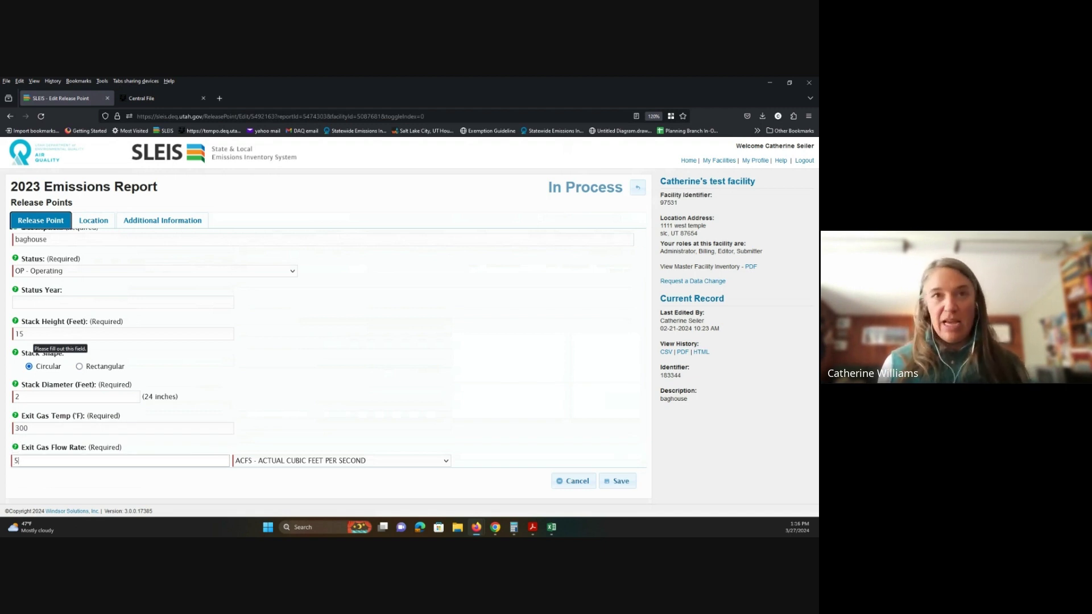
{"action": "type", "text": "5000"}
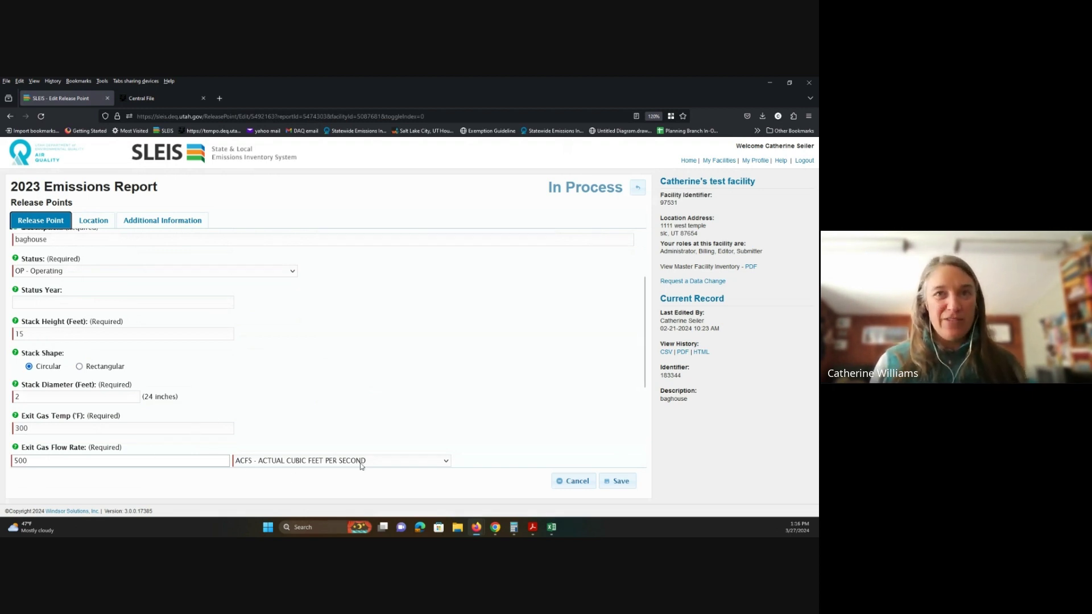
{"action": "key", "text": "Tab"}
{"action": "scroll", "coordinate": [324, 411], "scroll_direction": "down", "scroll_amount": 3}
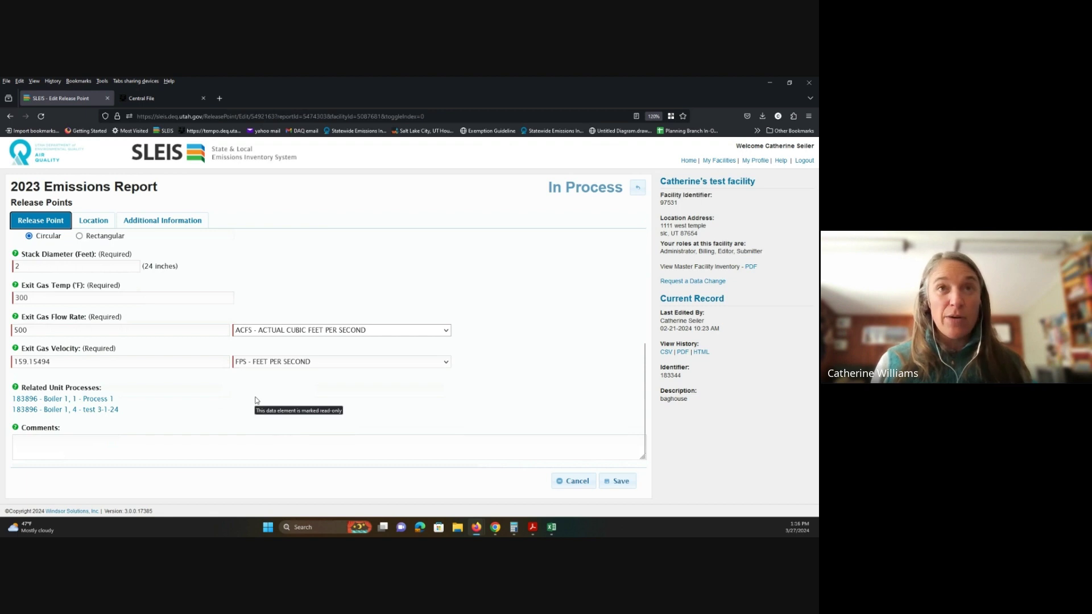
{"action": "scroll", "coordinate": [210, 455], "scroll_direction": "up", "scroll_amount": 3}
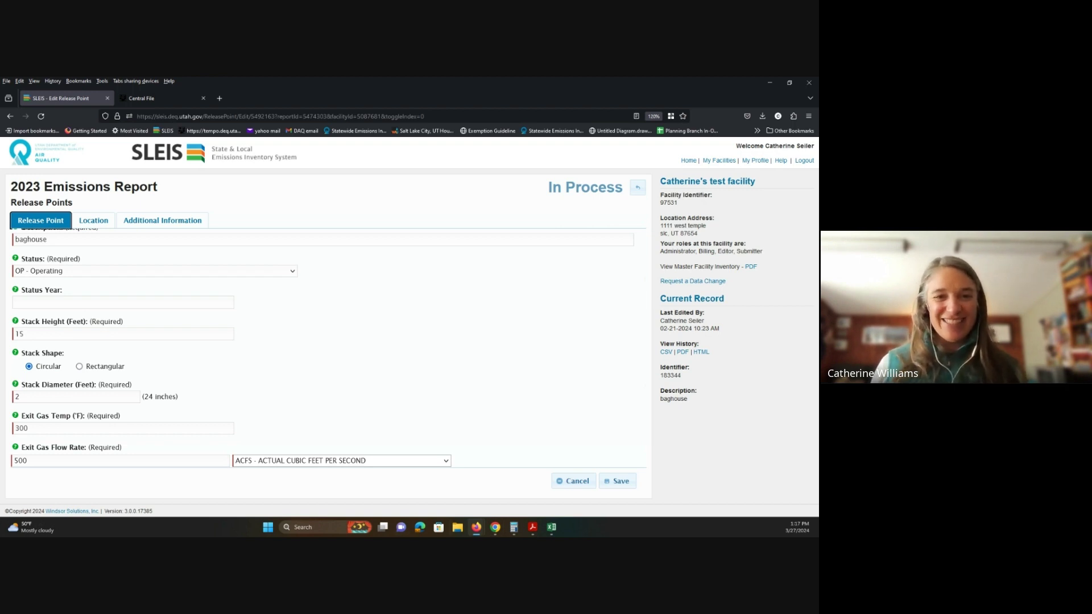
{"action": "scroll", "coordinate": [319, 341], "scroll_direction": "up", "scroll_amount": 3}
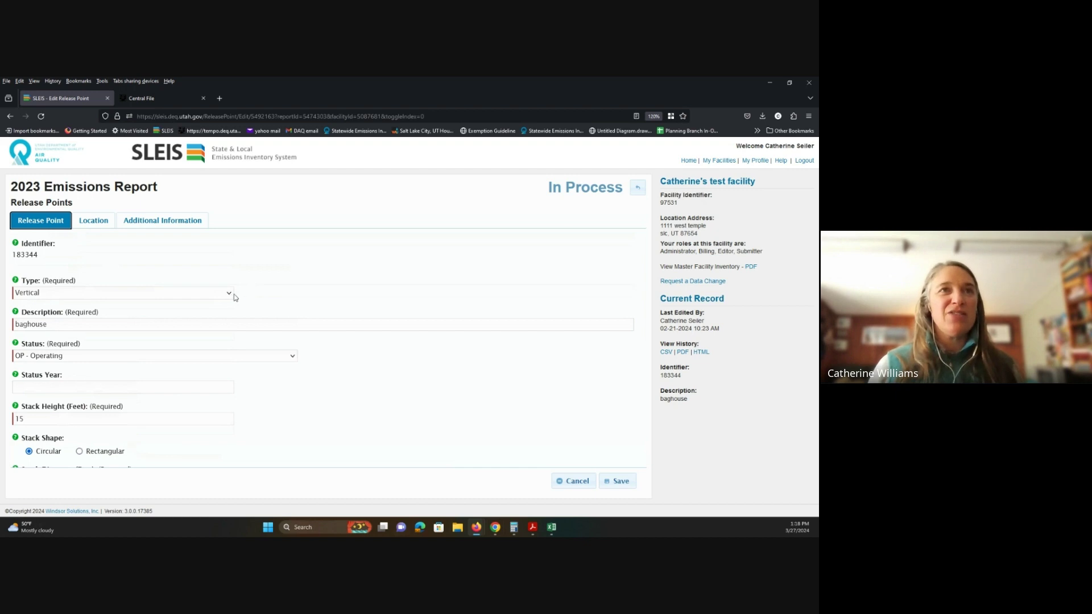
Step: Switch release point 183344's type from Vertical to Fugitive Area and save it
{"action": "left_click", "coordinate": [231, 294]}
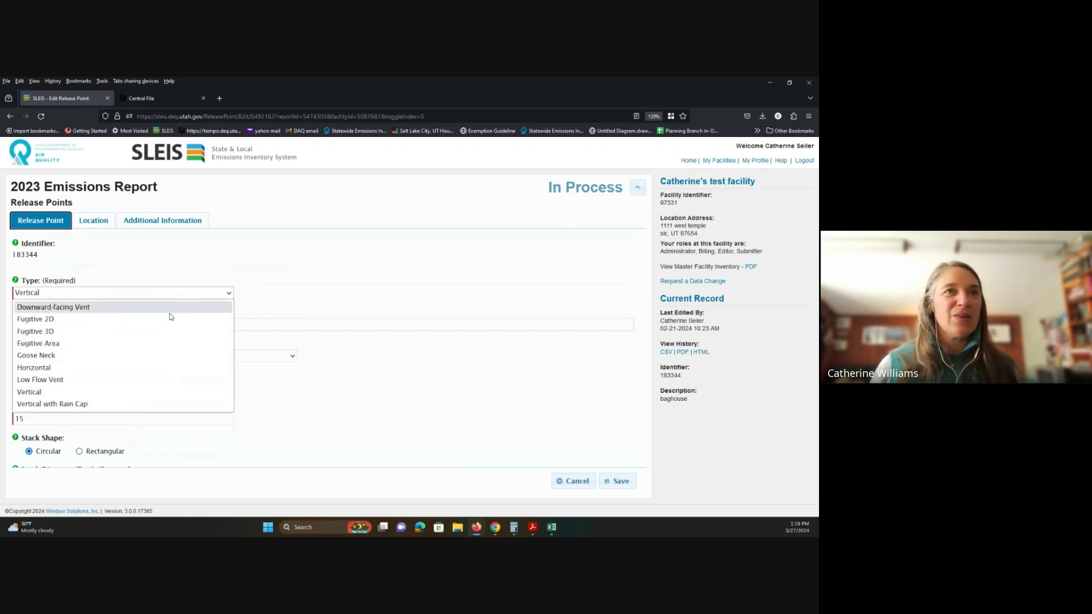
{"action": "left_click", "coordinate": [148, 344]}
{"action": "scroll", "coordinate": [416, 414], "scroll_direction": "down", "scroll_amount": 3}
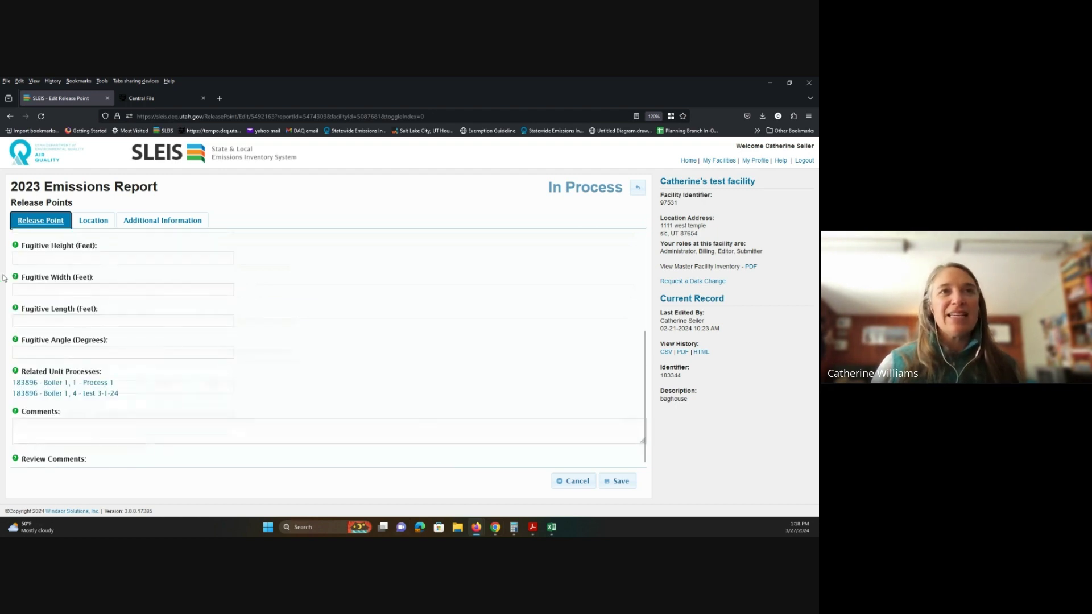
{"action": "left_click", "coordinate": [626, 484]}
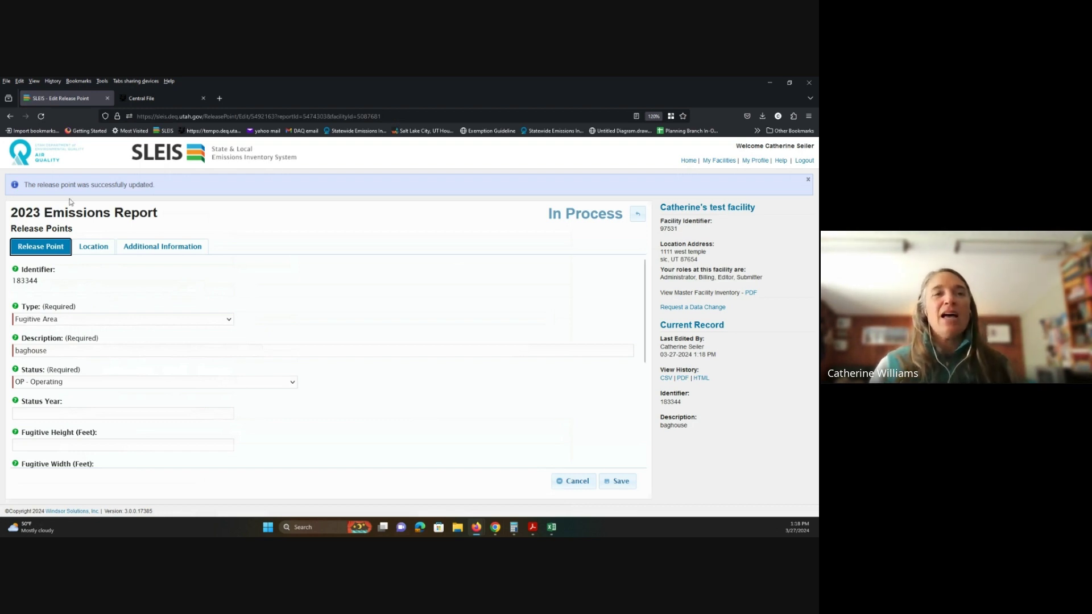
Step: On the Location details, turn 'Release point utilizes facility coordinates?' off and back on, then save
{"action": "left_click", "coordinate": [93, 248]}
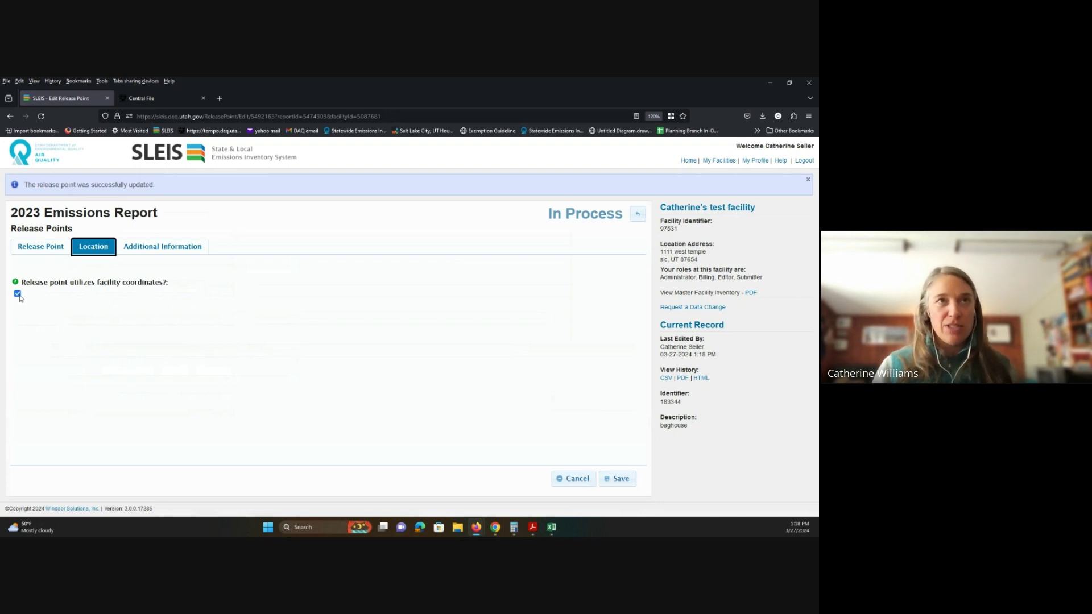
{"action": "left_click", "coordinate": [18, 294]}
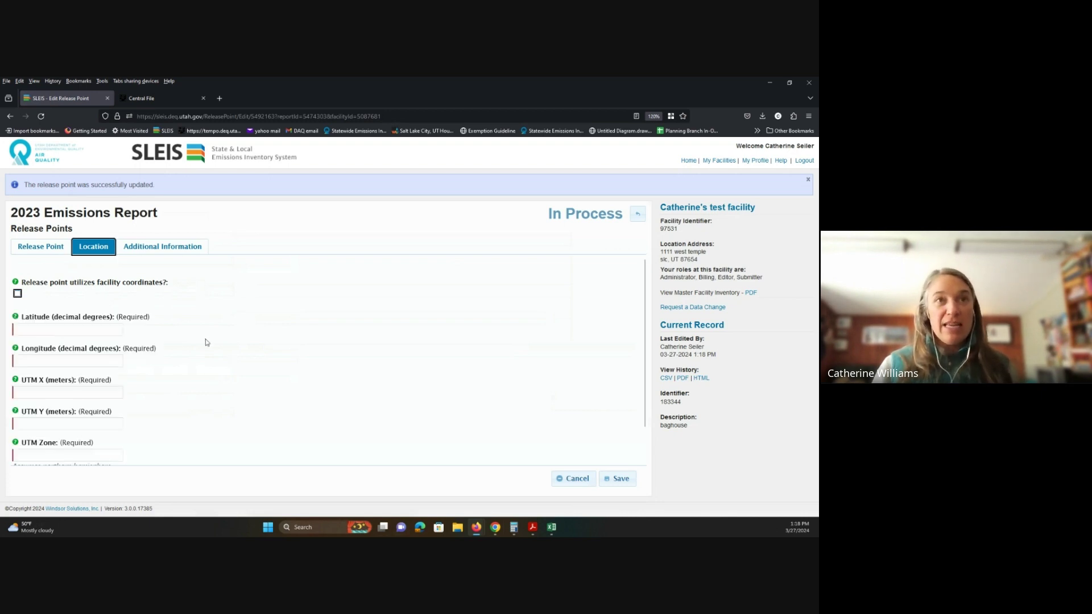
{"action": "scroll", "coordinate": [205, 342], "scroll_direction": "down", "scroll_amount": 1}
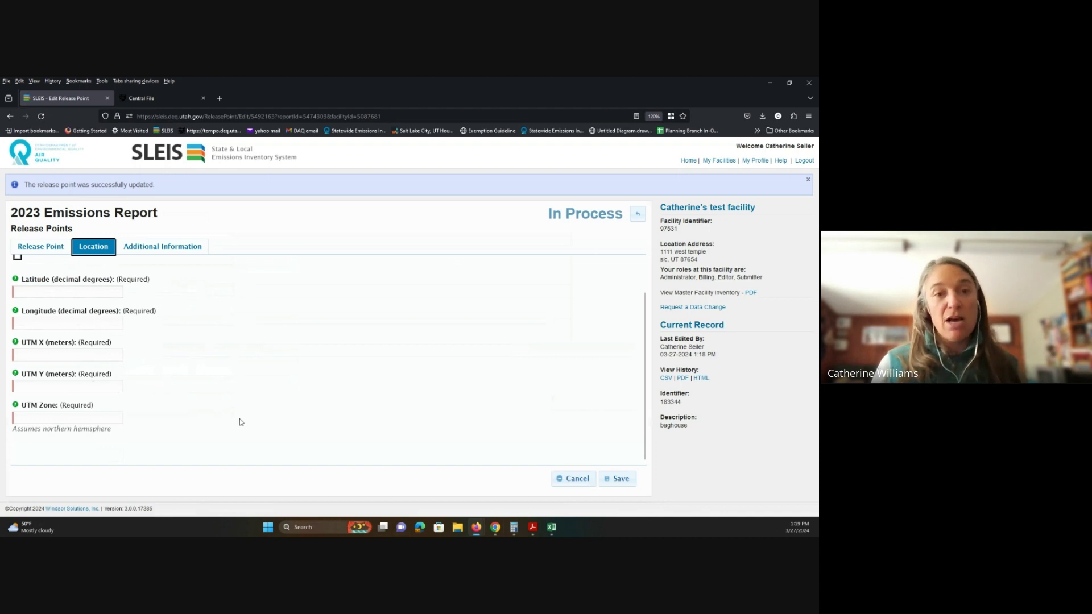
{"action": "scroll", "coordinate": [158, 367], "scroll_direction": "up", "scroll_amount": 1}
{"action": "left_click", "coordinate": [17, 292]}
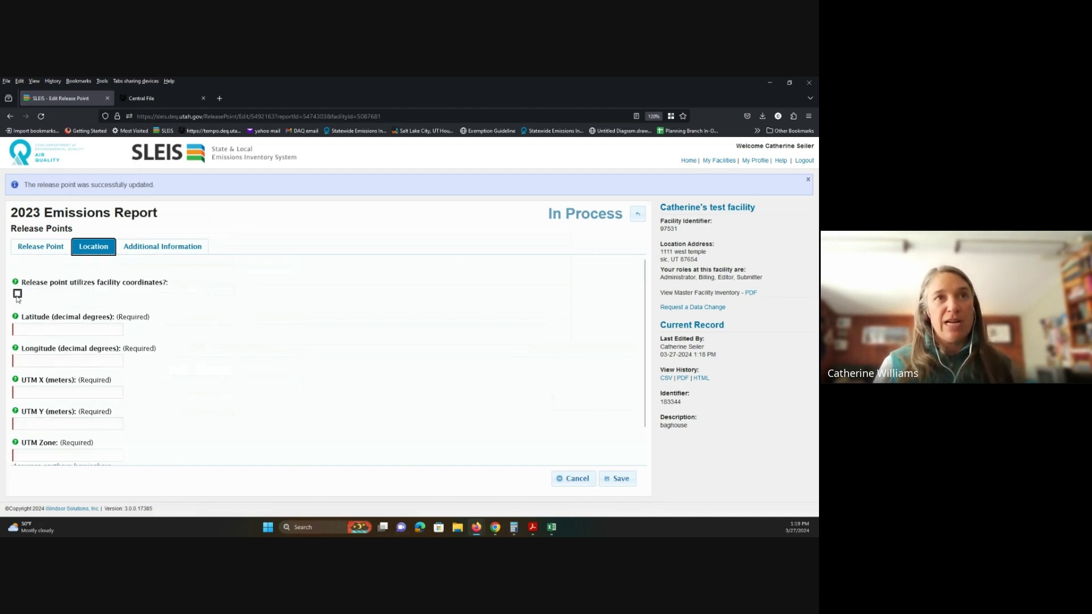
{"action": "left_click", "coordinate": [632, 477]}
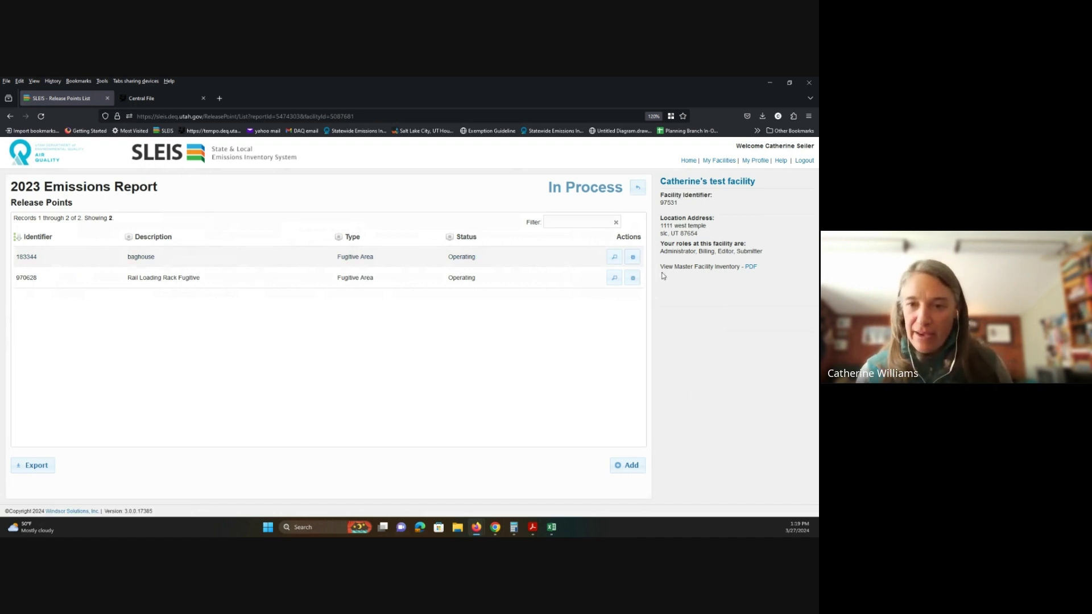
{"action": "left_click", "coordinate": [638, 189]}
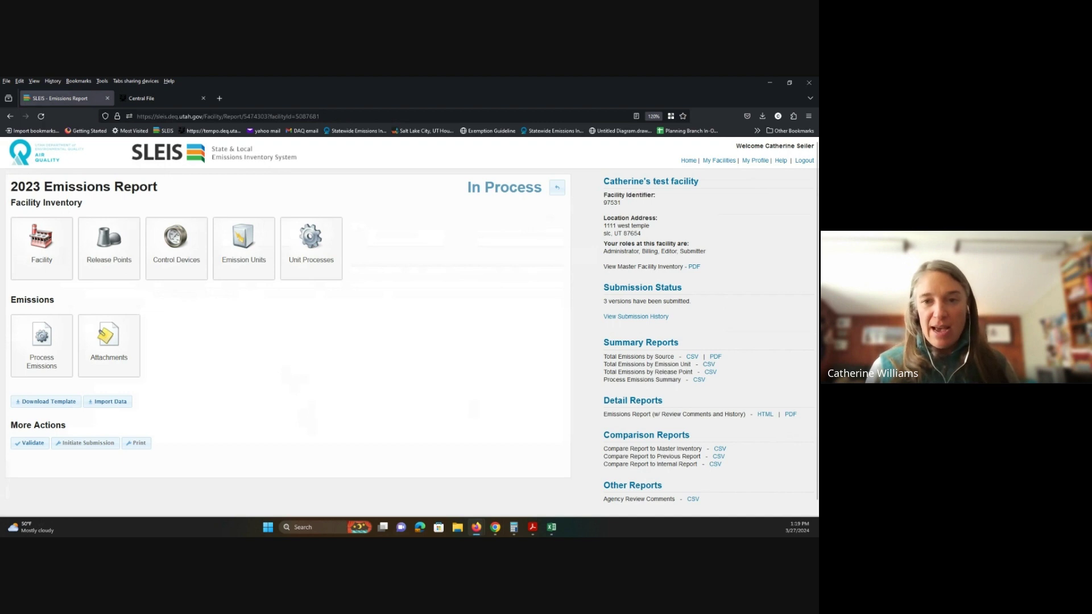
{"action": "left_click", "coordinate": [91, 257]}
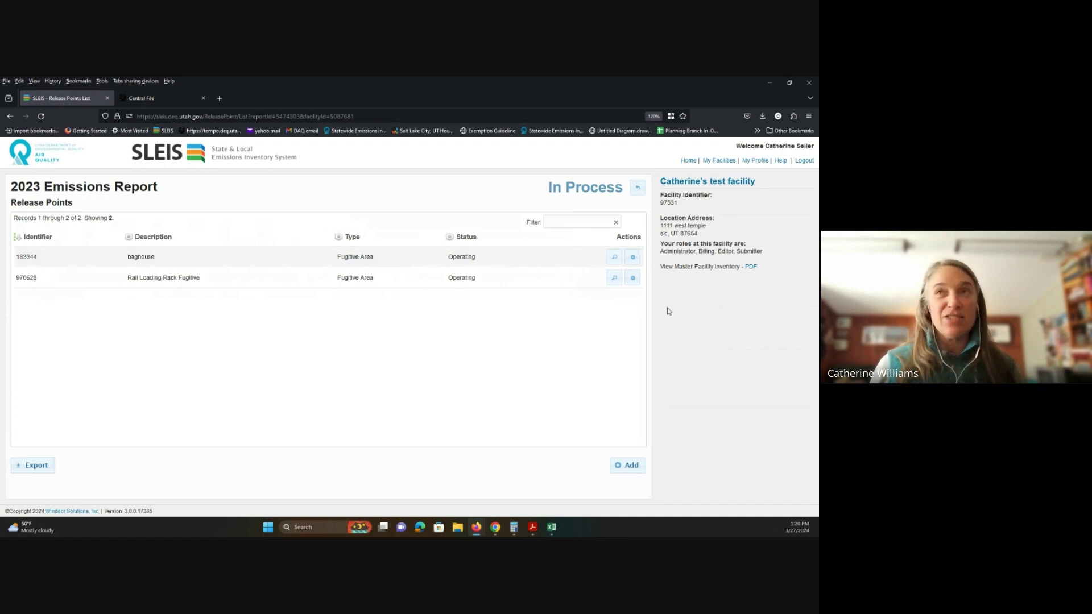
Step: Filter the Release Points list by '18', clear the filter, and go back to the report overview
{"action": "left_click", "coordinate": [577, 222]}
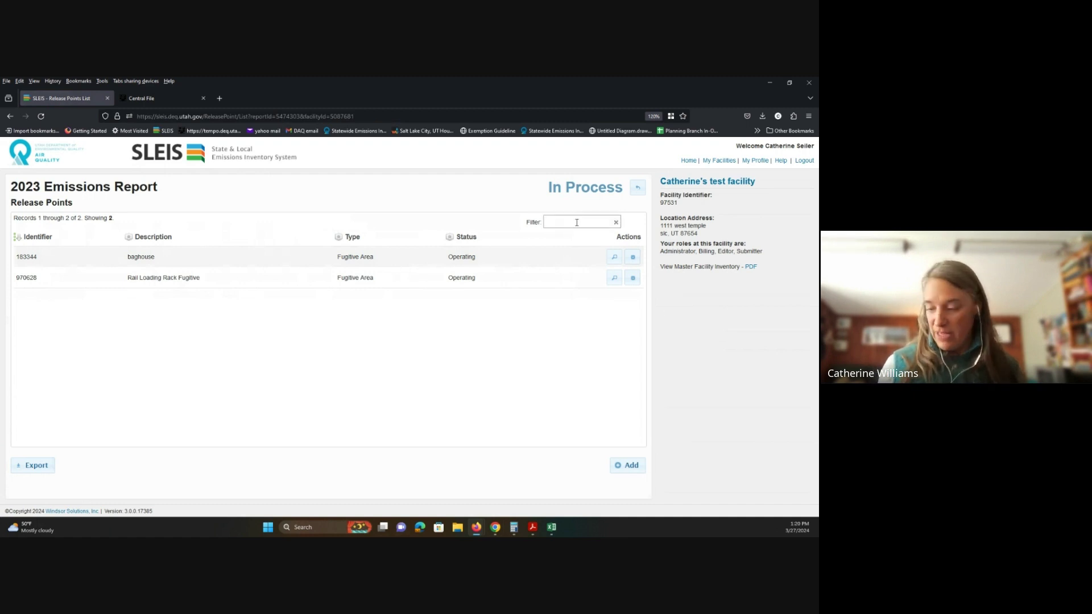
{"action": "type", "text": "18"}
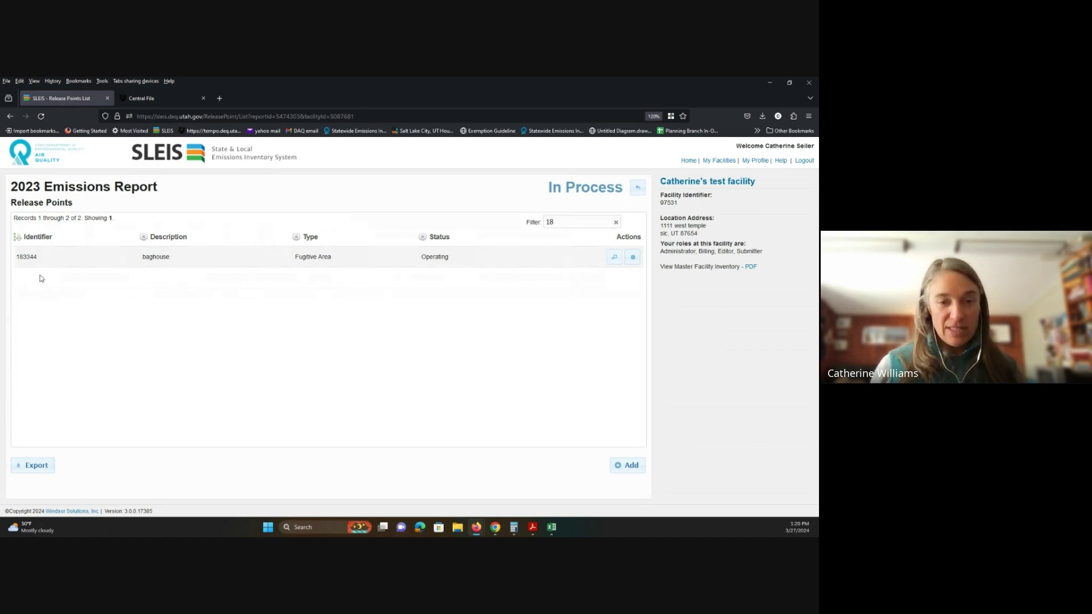
{"action": "left_click", "coordinate": [616, 223]}
{"action": "left_click", "coordinate": [635, 193]}
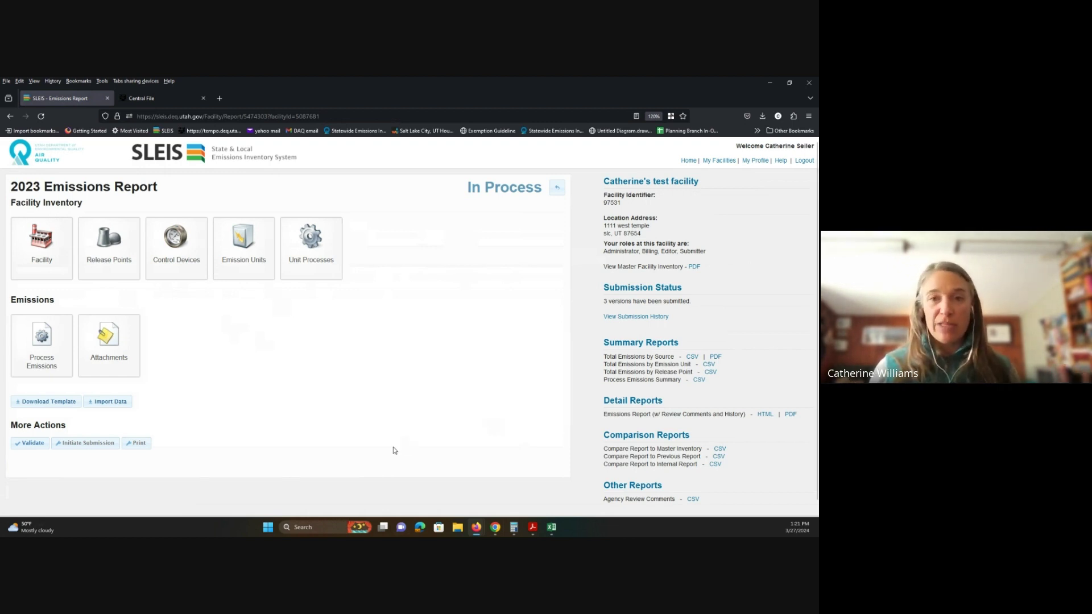
Step: Inspect Boiler 1's Process 1 Control Approach and Release Point Apportionment, then return to Unit Processes
{"action": "left_click", "coordinate": [289, 269]}
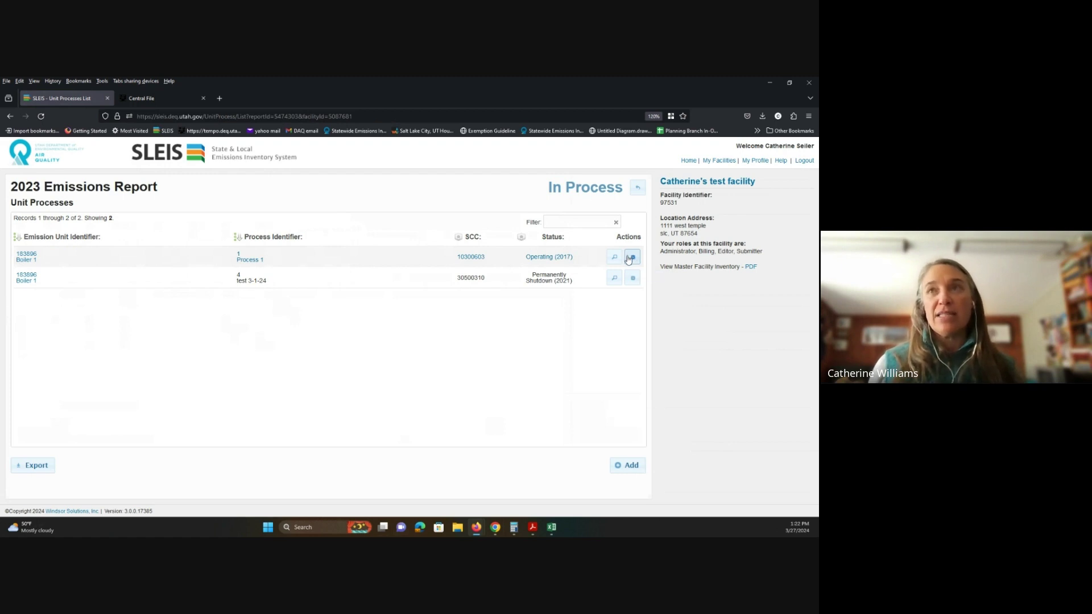
{"action": "left_click", "coordinate": [614, 257]}
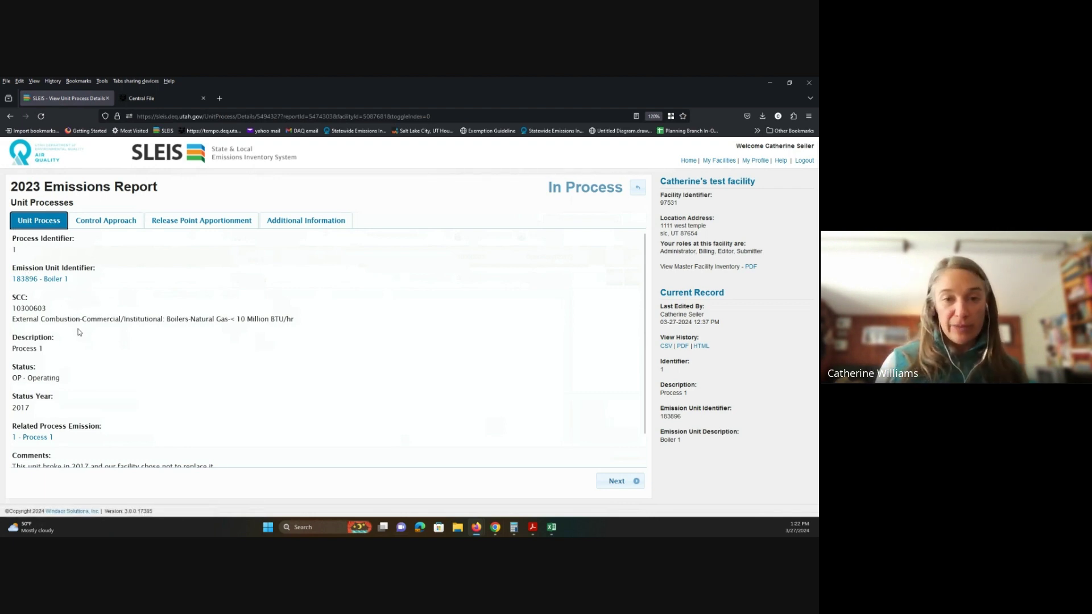
{"action": "left_click", "coordinate": [104, 222]}
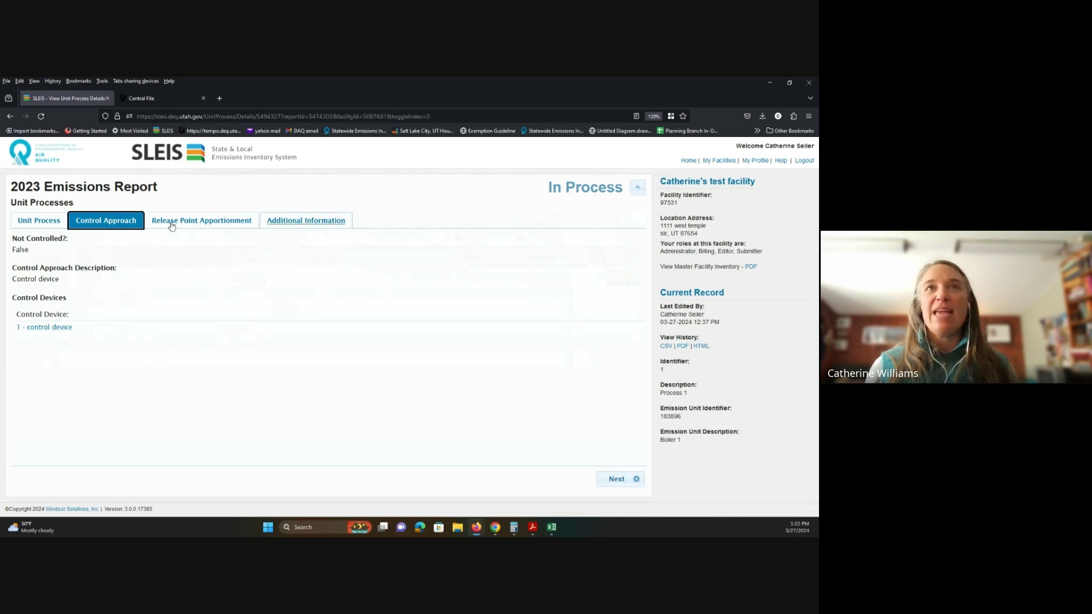
{"action": "left_click", "coordinate": [194, 226]}
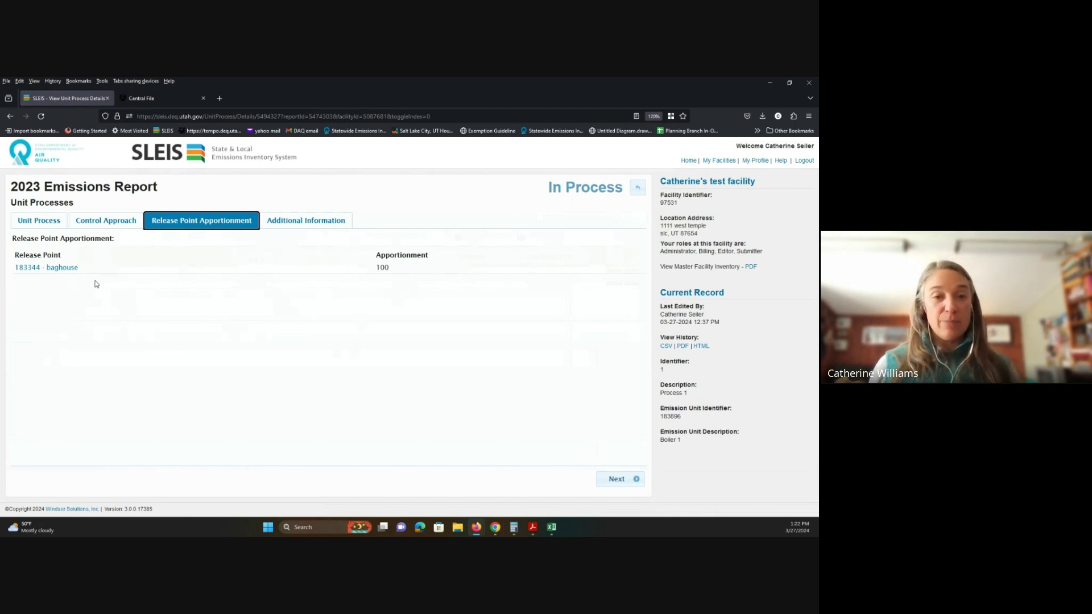
{"action": "left_click", "coordinate": [637, 191]}
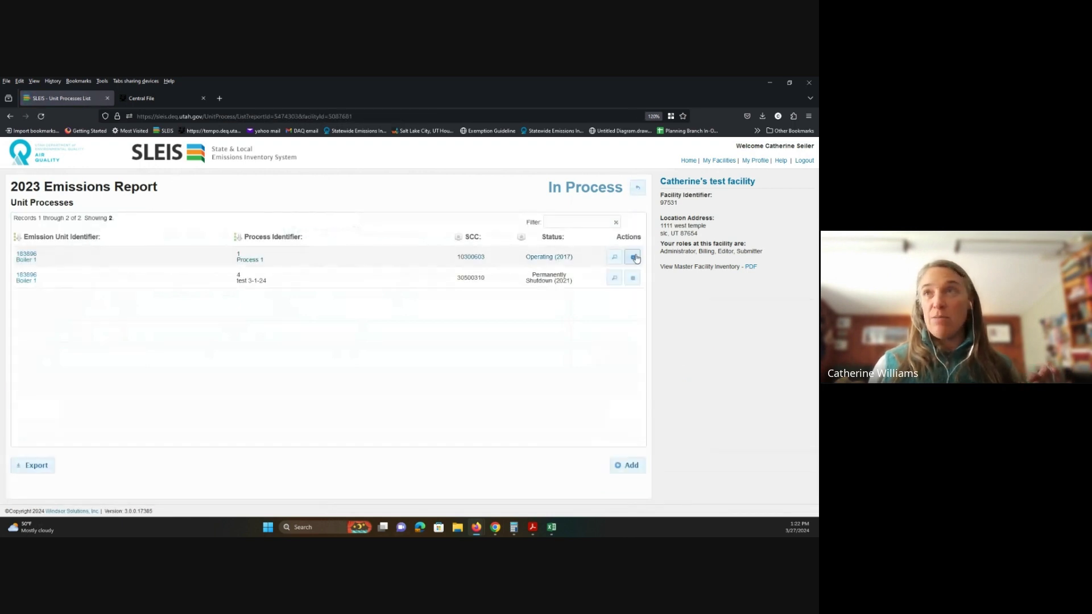
Step: Edit Process 1, toggle Not Controlled on and off, and review its release point apportionment
{"action": "left_click", "coordinate": [627, 256]}
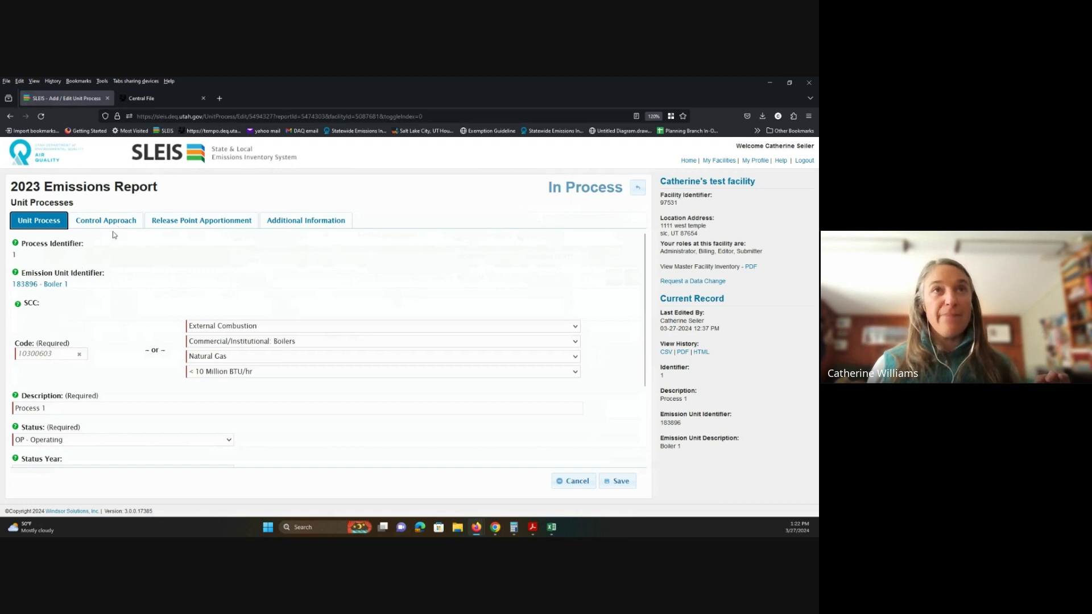
{"action": "left_click", "coordinate": [107, 224]}
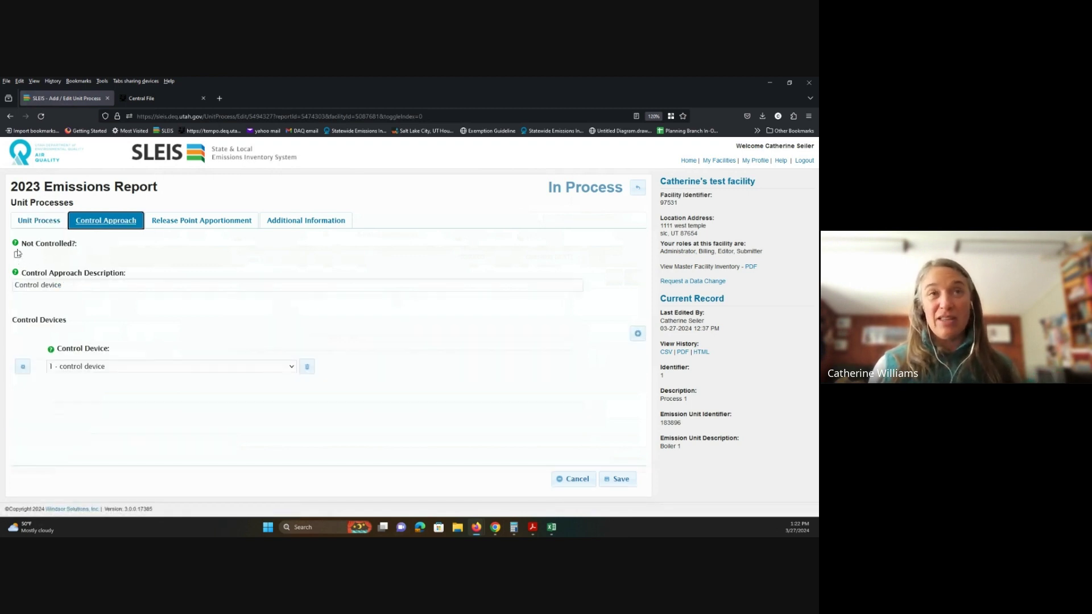
{"action": "left_click", "coordinate": [18, 256]}
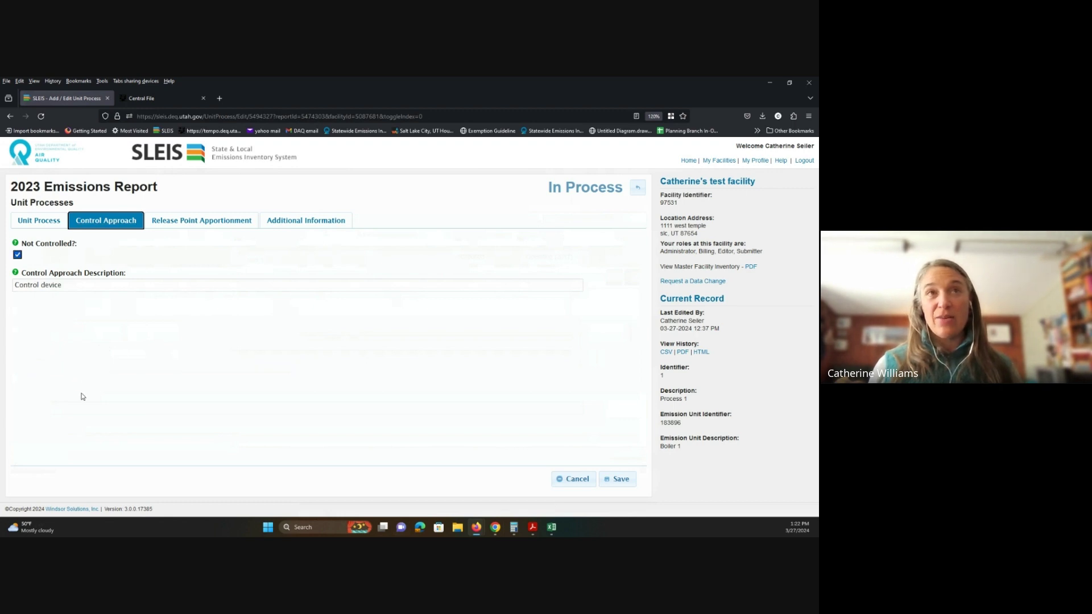
{"action": "left_click", "coordinate": [17, 255]}
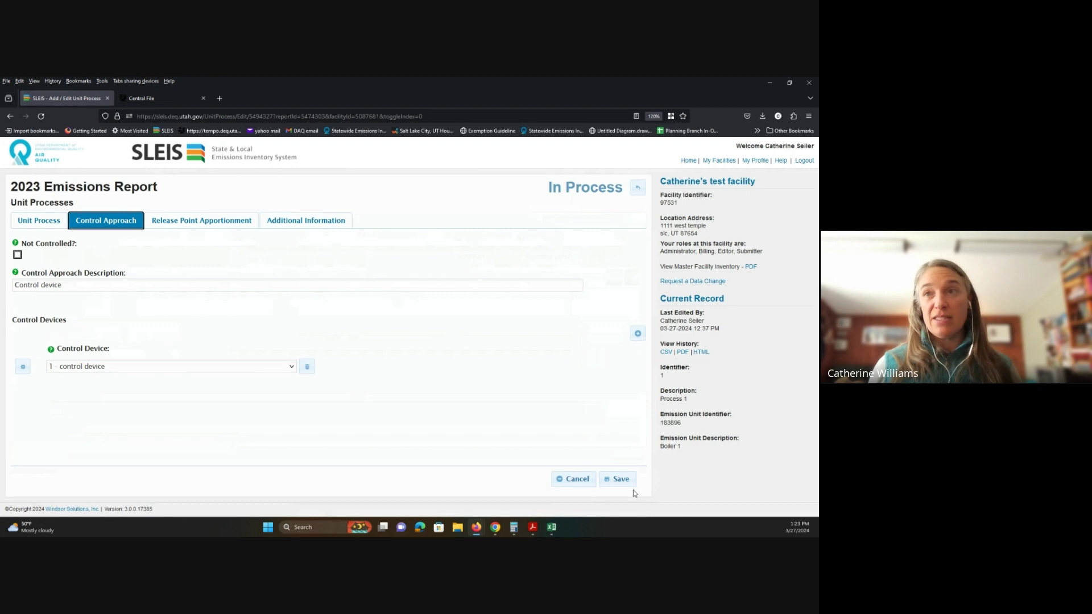
{"action": "left_click", "coordinate": [171, 223]}
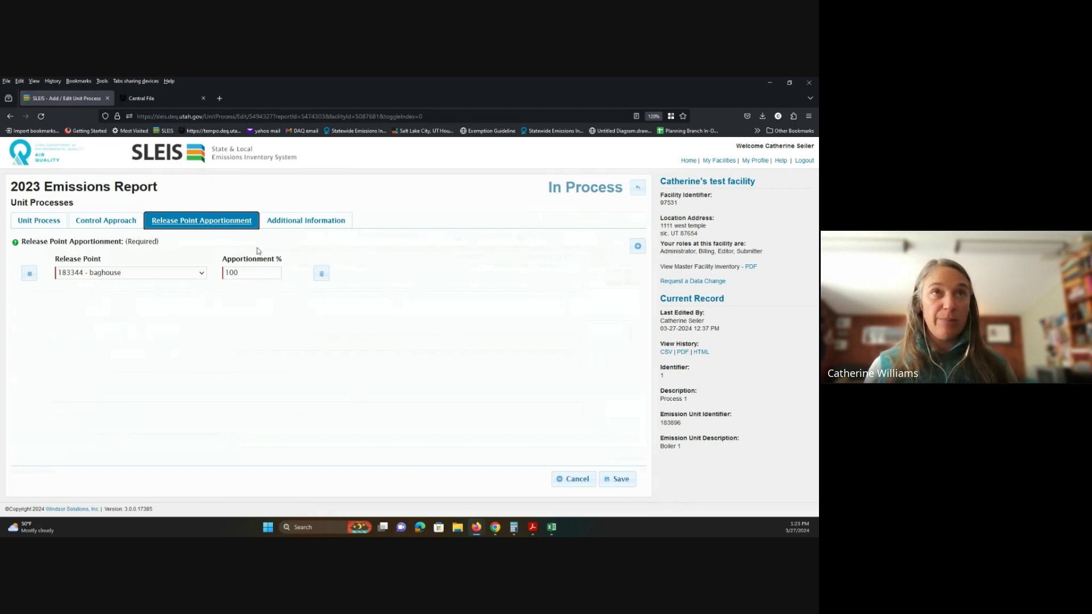
{"action": "left_click", "coordinate": [27, 228]}
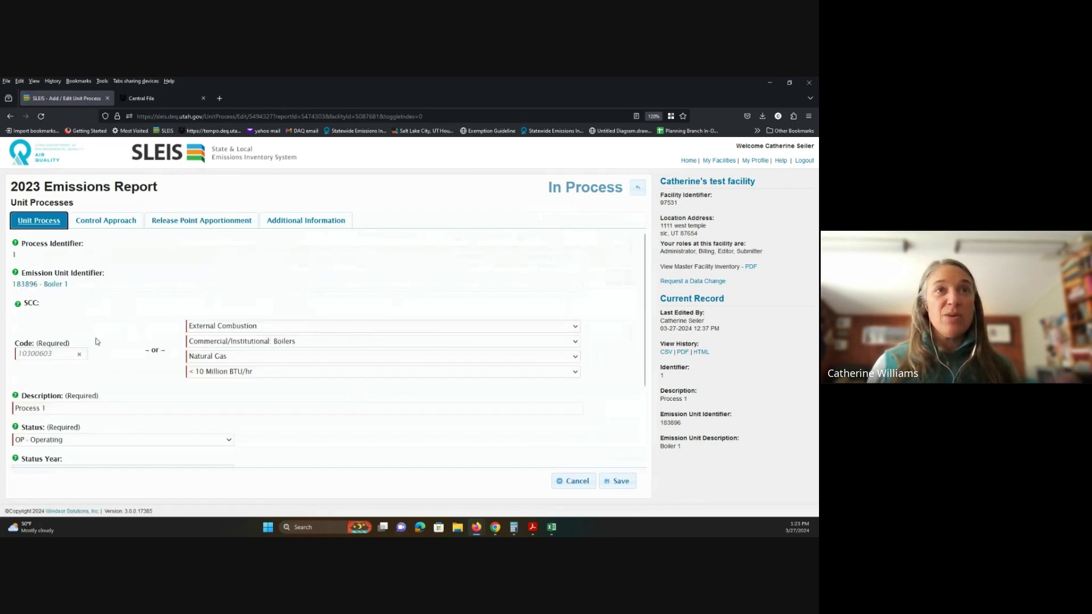
{"action": "scroll", "coordinate": [112, 341], "scroll_direction": "down", "scroll_amount": 1}
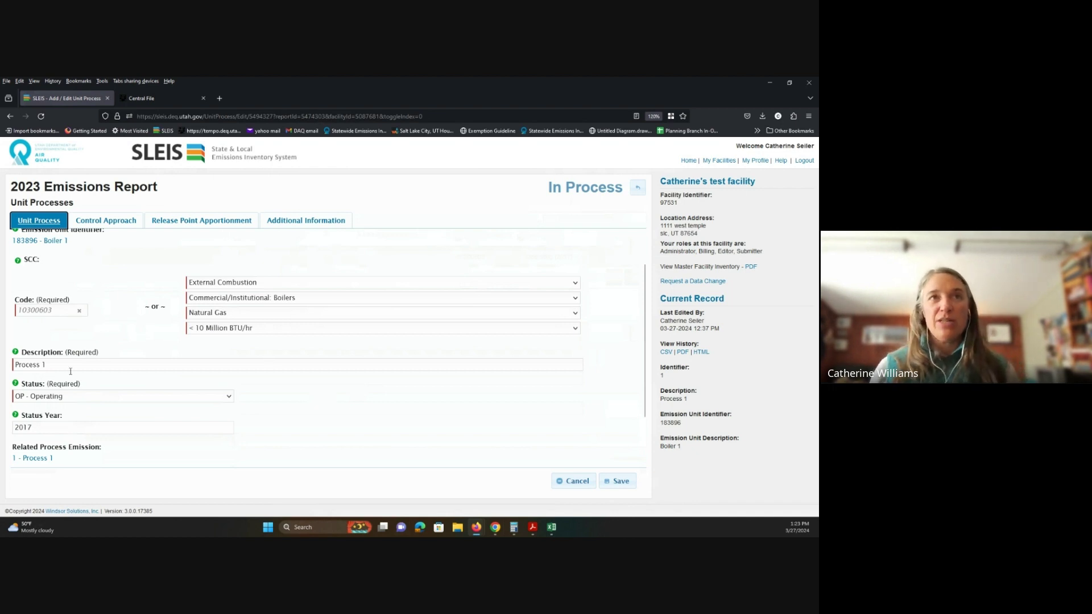
{"action": "left_click", "coordinate": [17, 261]}
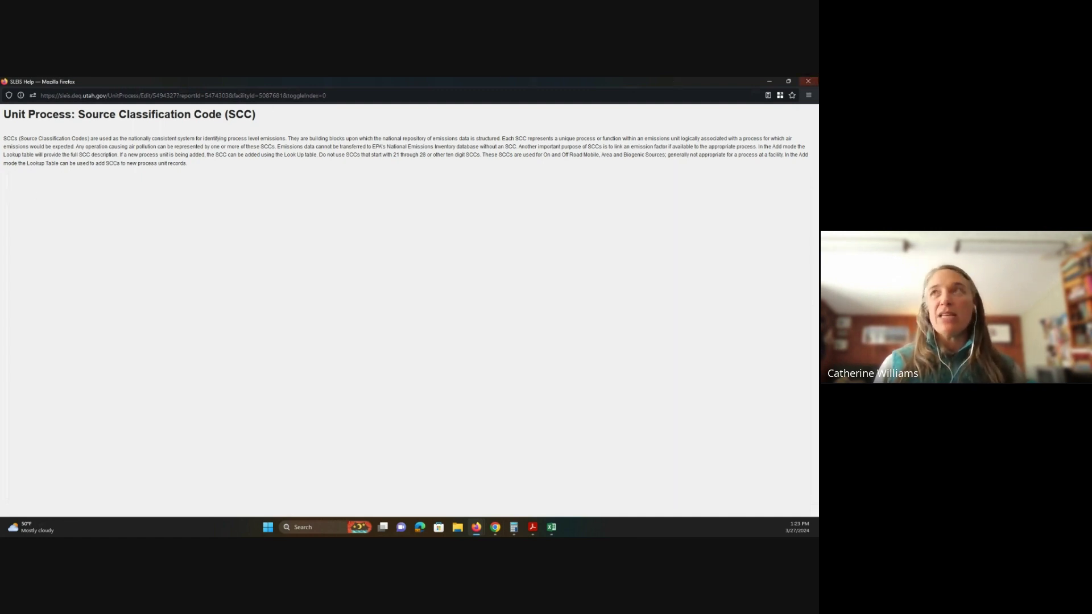
{"action": "left_click", "coordinate": [808, 81]}
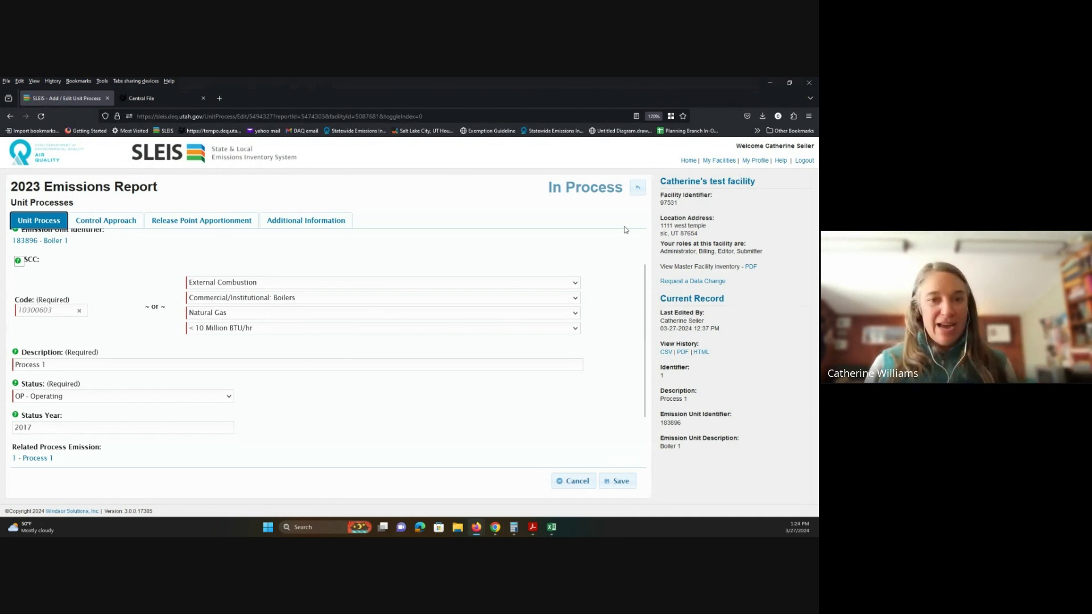
Step: Back out of the Process 1 edit form through Unit Processes to the report overview
{"action": "left_click", "coordinate": [637, 193]}
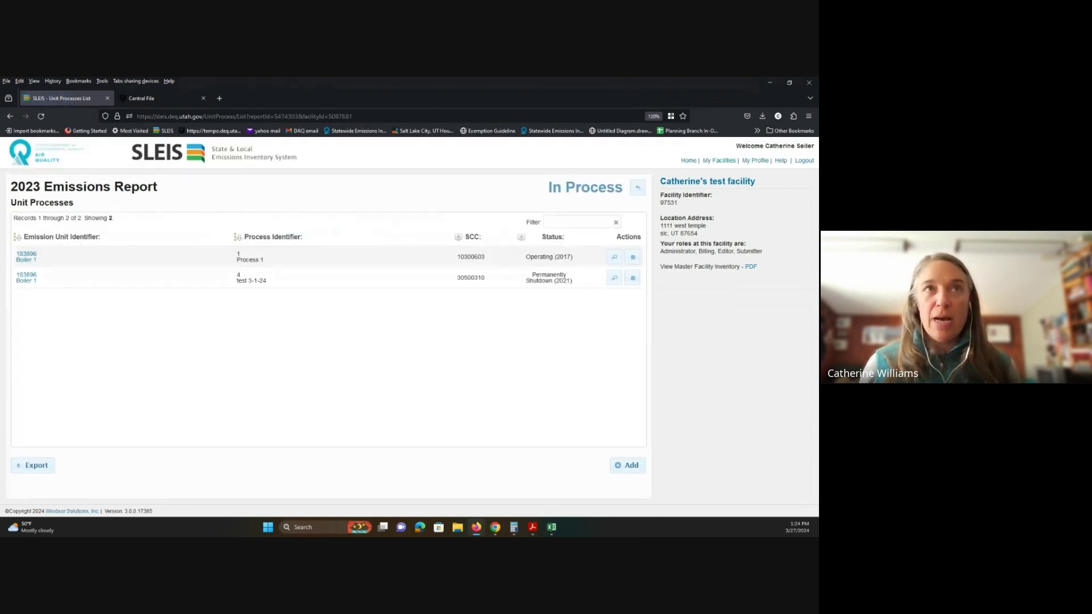
{"action": "left_click", "coordinate": [638, 188]}
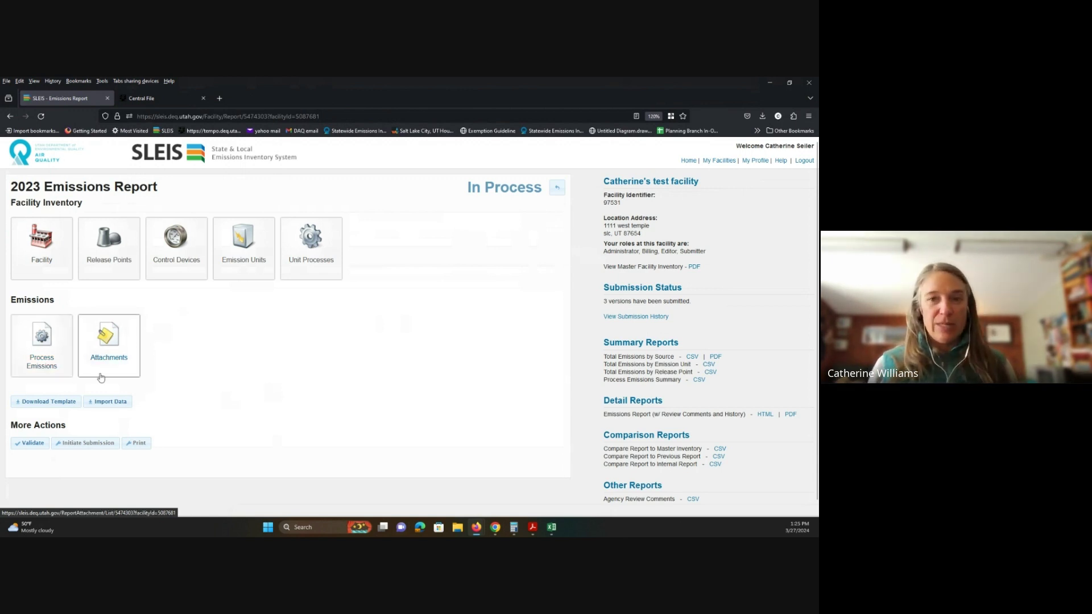
Step: Open Process Emissions and edit Process 1's record (100 million cubic feet natural gas)
{"action": "left_click", "coordinate": [50, 356]}
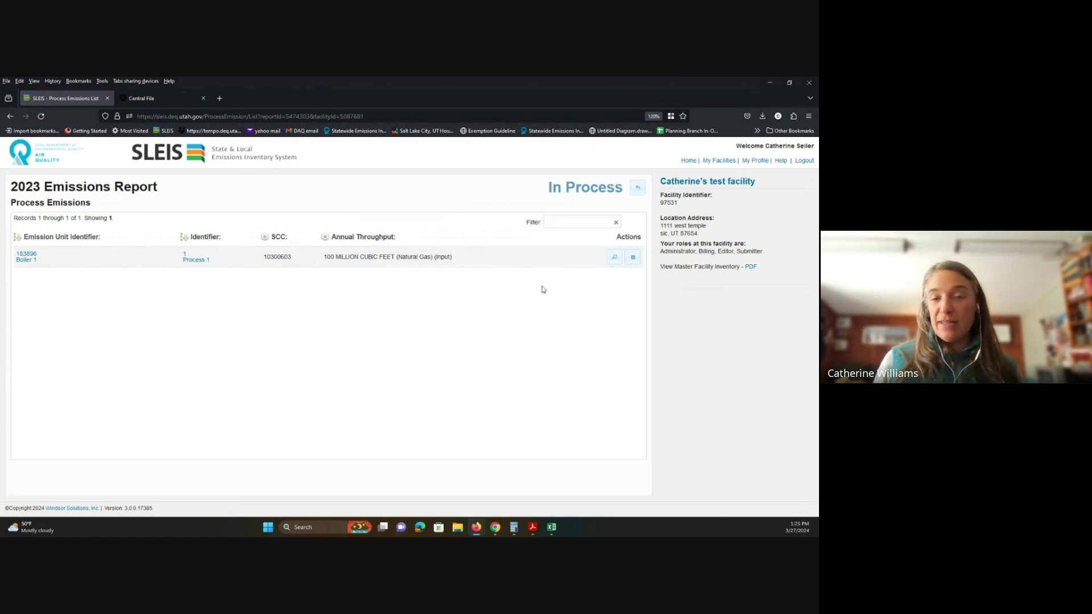
{"action": "left_click", "coordinate": [633, 258]}
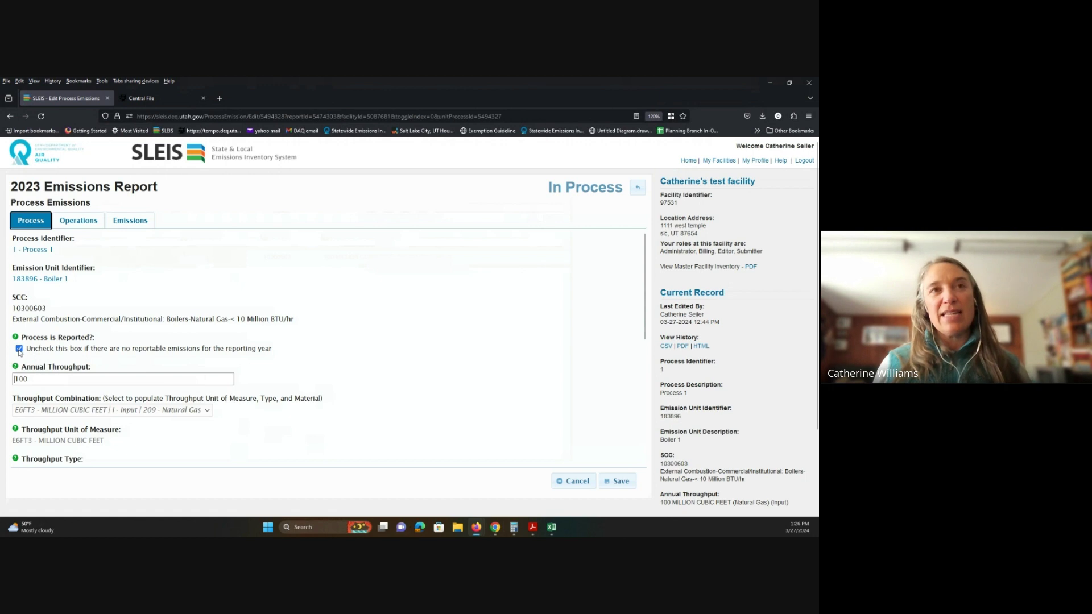
Step: Toggle 'Process is Reported' and cancel the pollutant-removal prompt so the pollutants stay
{"action": "left_click", "coordinate": [20, 349]}
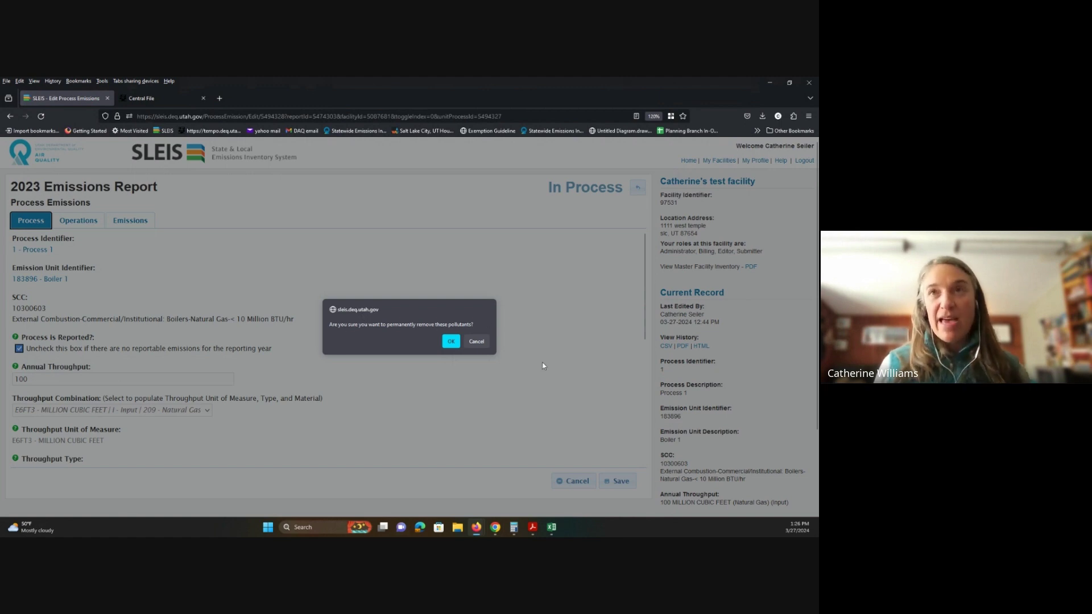
{"action": "left_click", "coordinate": [478, 341]}
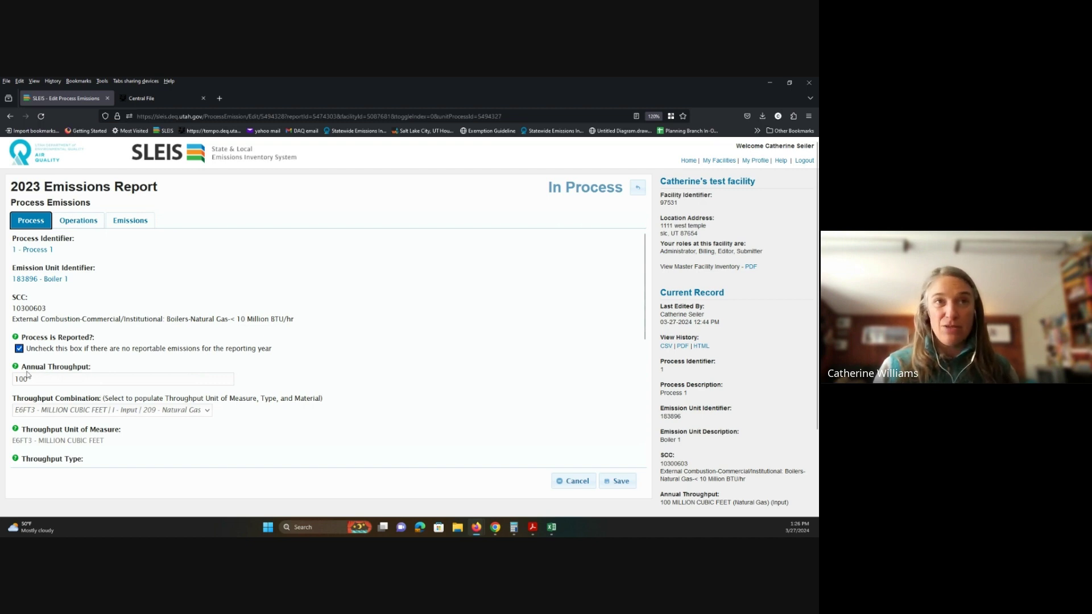
Step: Replace Process 1's annual throughput of 100 with 560 million cubic feet
{"action": "left_click", "coordinate": [46, 380]}
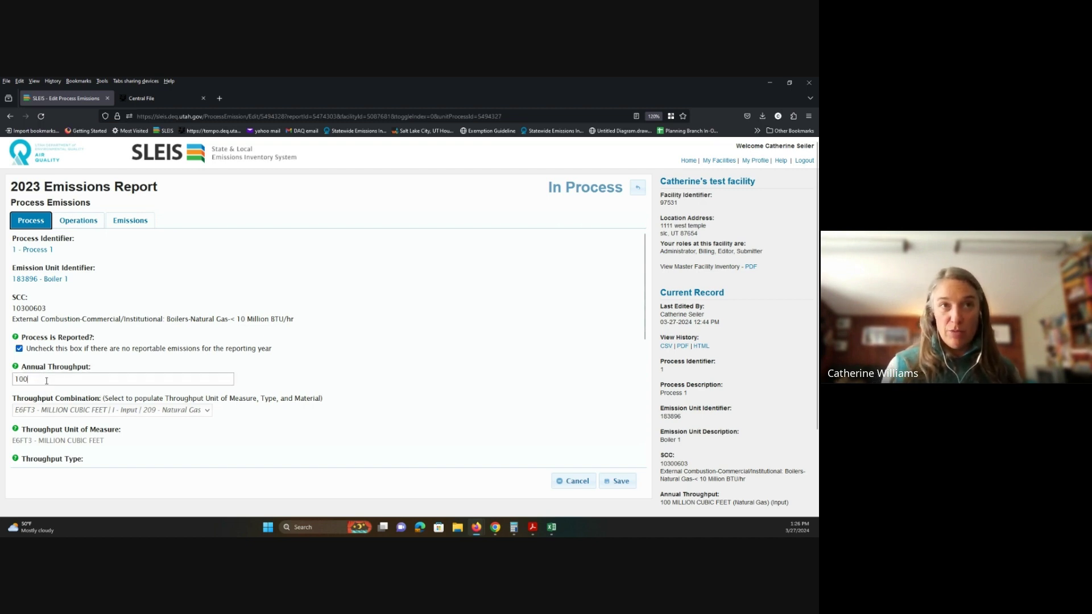
{"action": "key", "text": "BackSpace"}
{"action": "key", "text": "BackSpace"}
{"action": "key", "text": "BackSpace"}
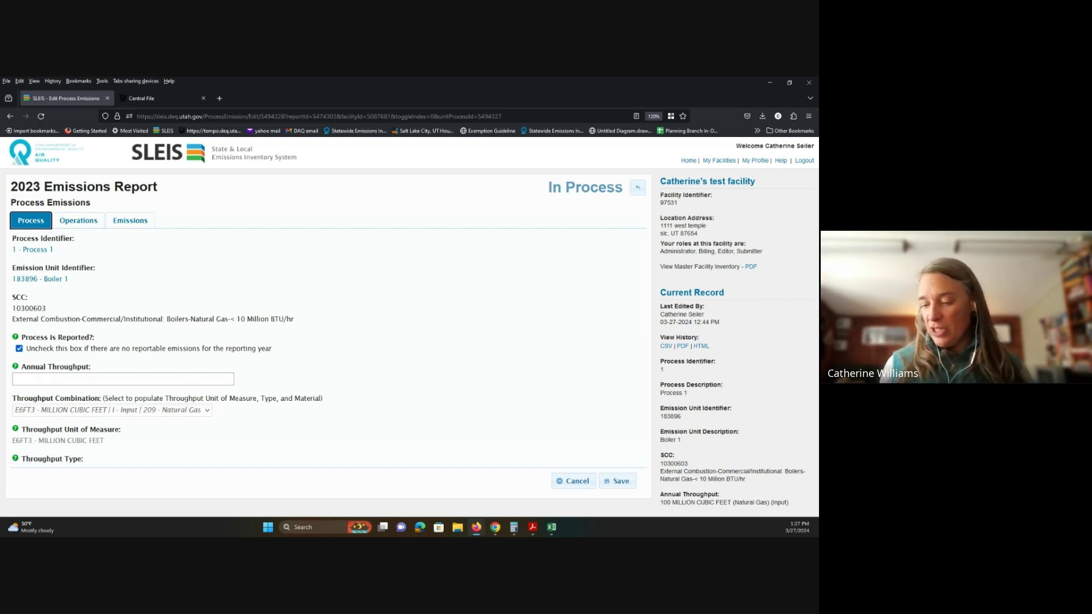
{"action": "type", "text": "560"}
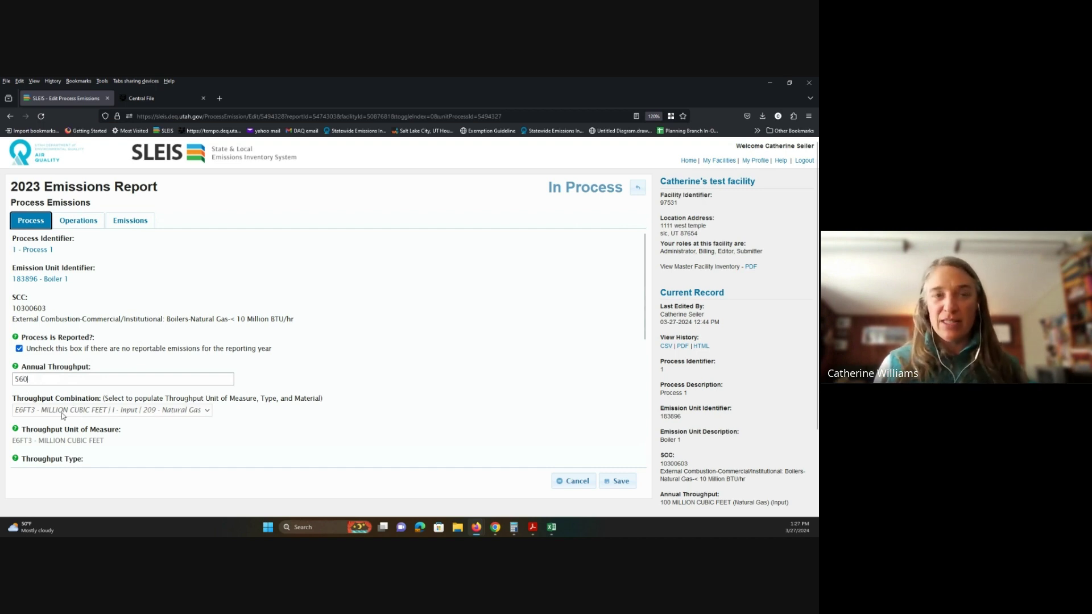
{"action": "scroll", "coordinate": [351, 254], "scroll_direction": "down", "scroll_amount": 5}
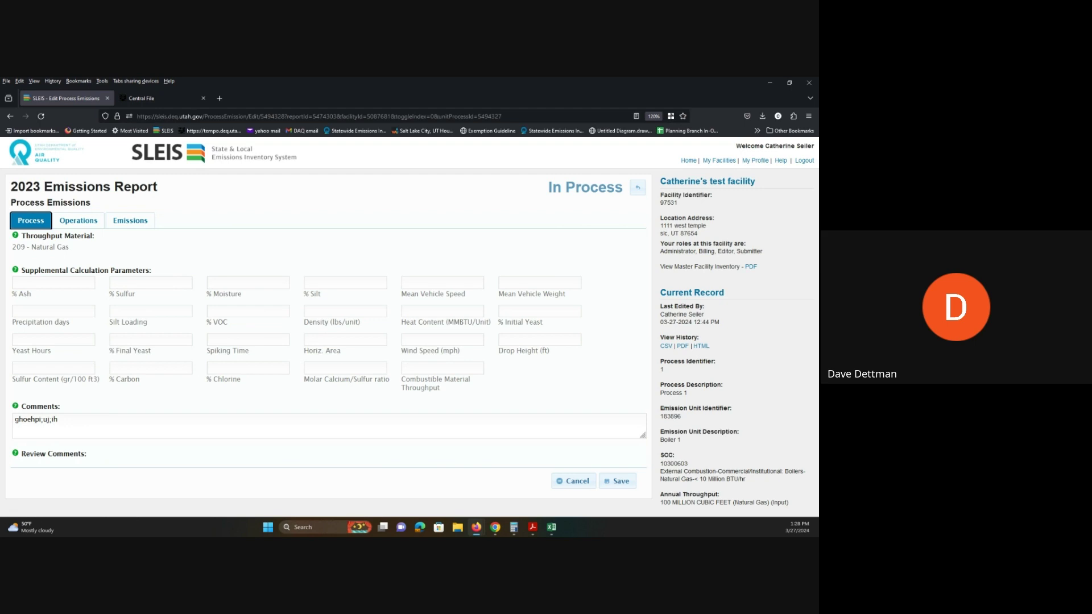
{"action": "left_click", "coordinate": [639, 190]}
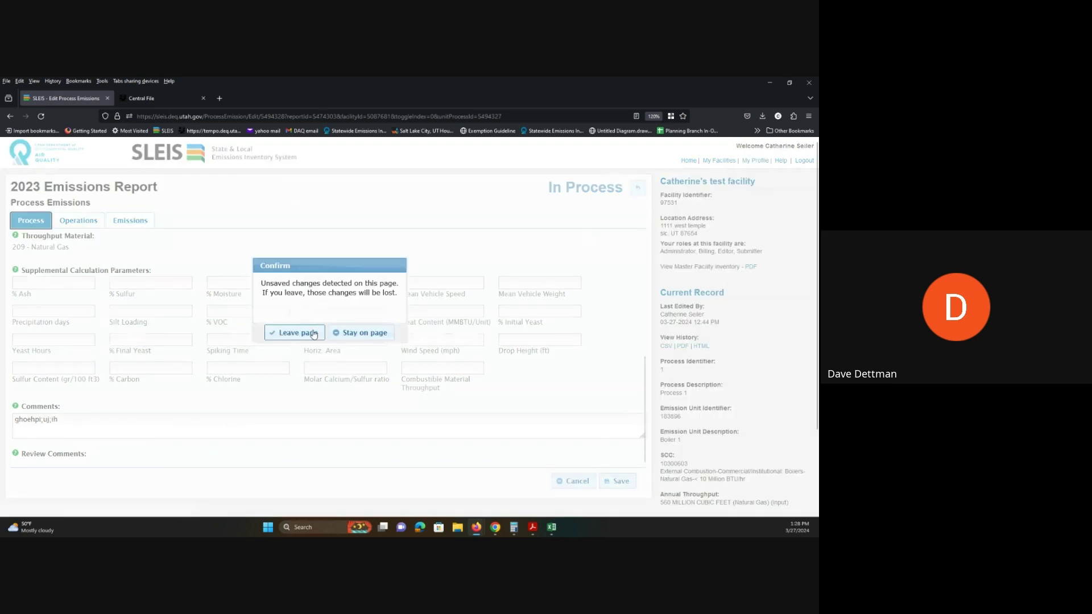
Step: Discard the unsaved Boiler 1 throughput change and get back to the emission units list
{"action": "left_click", "coordinate": [294, 333]}
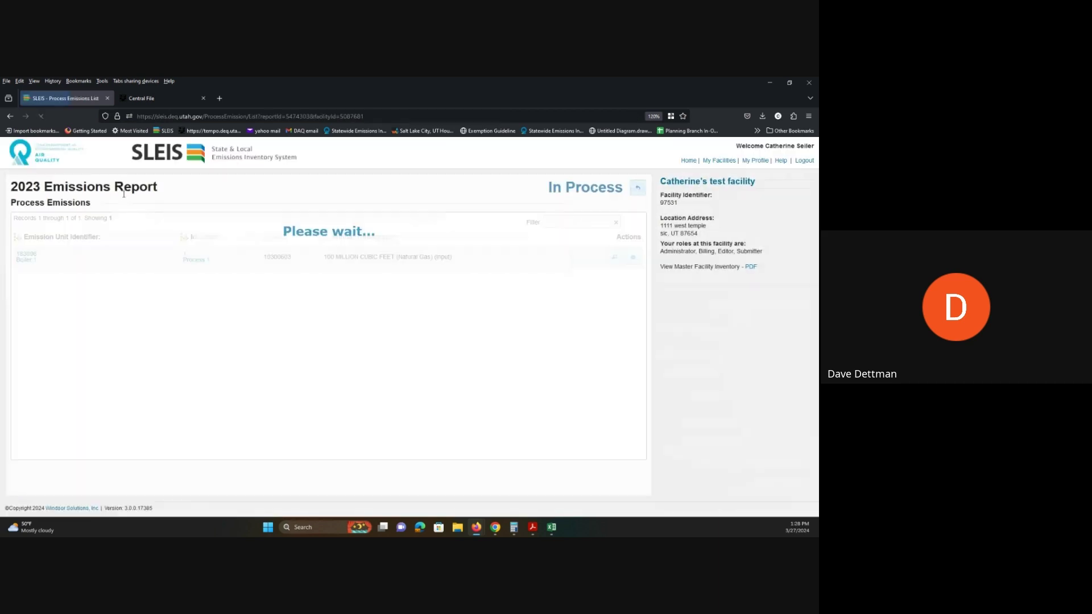
{"action": "left_click", "coordinate": [638, 192]}
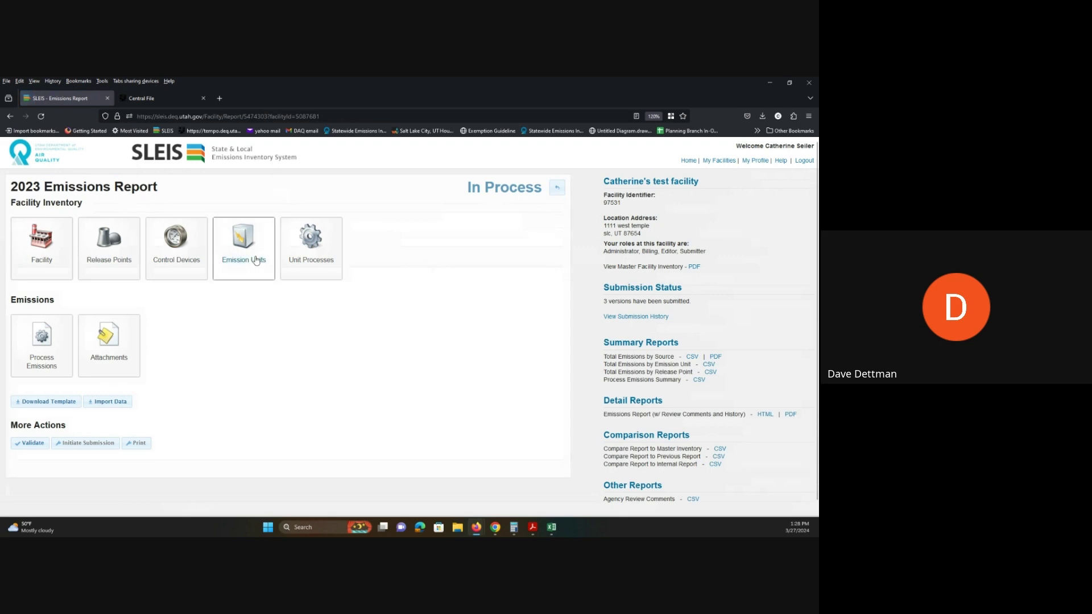
{"action": "left_click", "coordinate": [246, 253]}
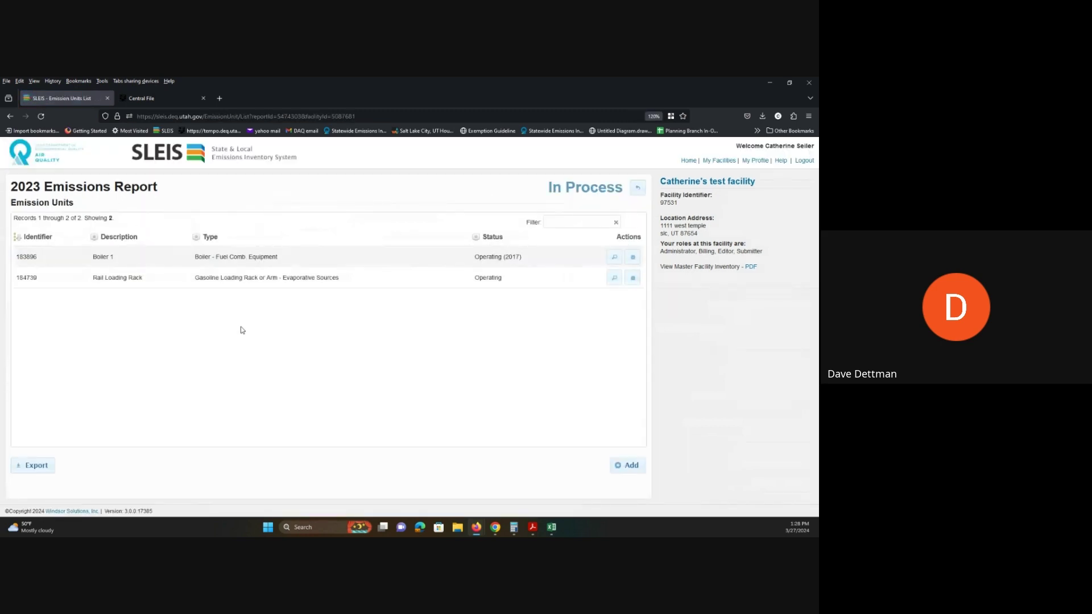
{"action": "left_click", "coordinate": [632, 256]}
{"action": "left_click", "coordinate": [638, 189]}
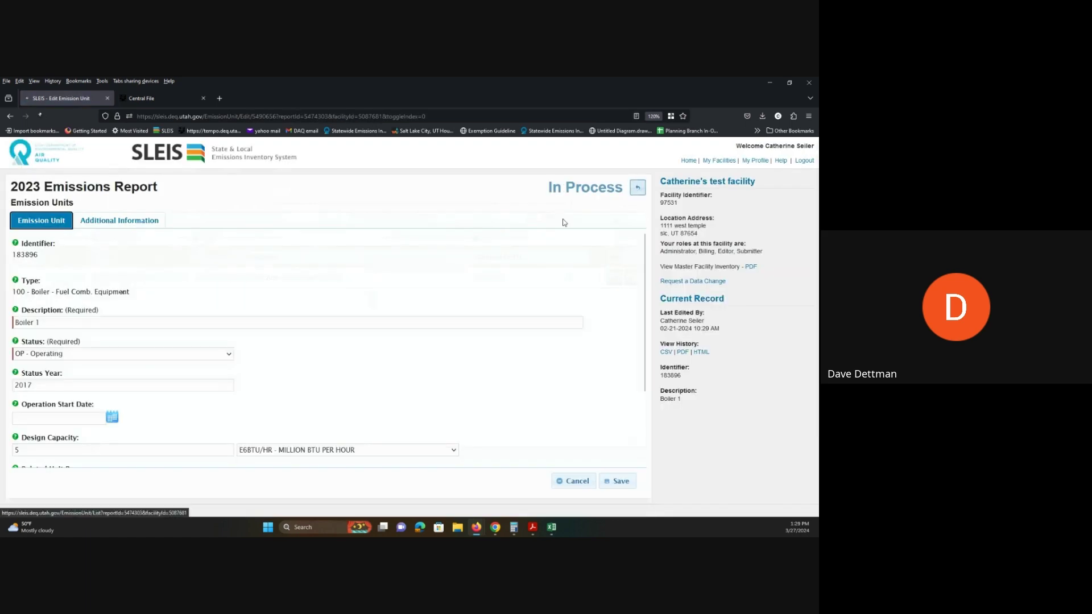
Step: Open the Rail Loading Rack emission unit 184739 for editing and review its form
{"action": "left_click", "coordinate": [632, 283]}
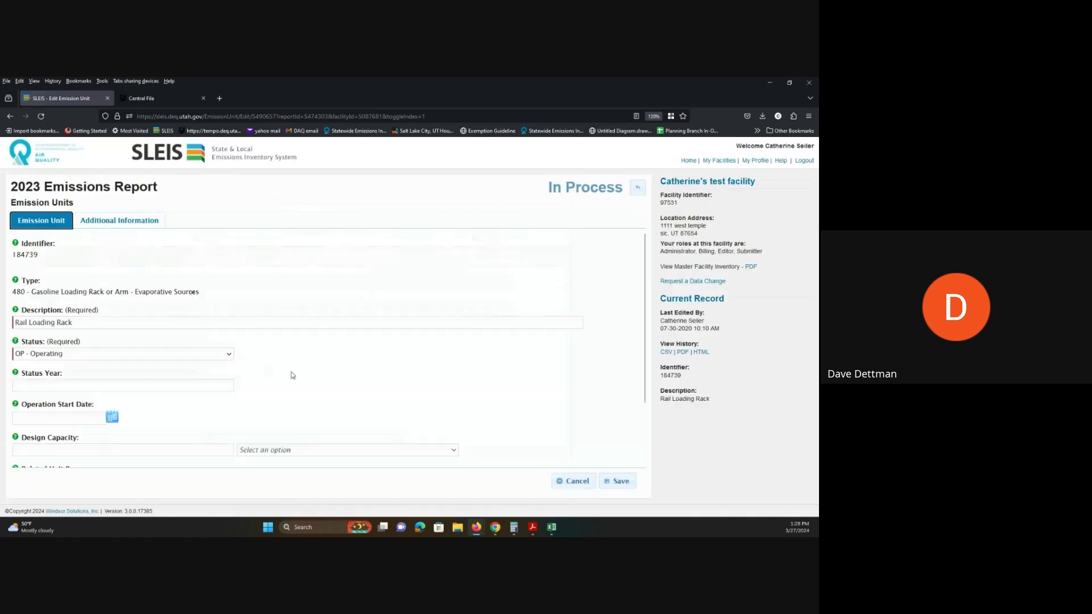
{"action": "scroll", "coordinate": [292, 375], "scroll_direction": "down", "scroll_amount": 2}
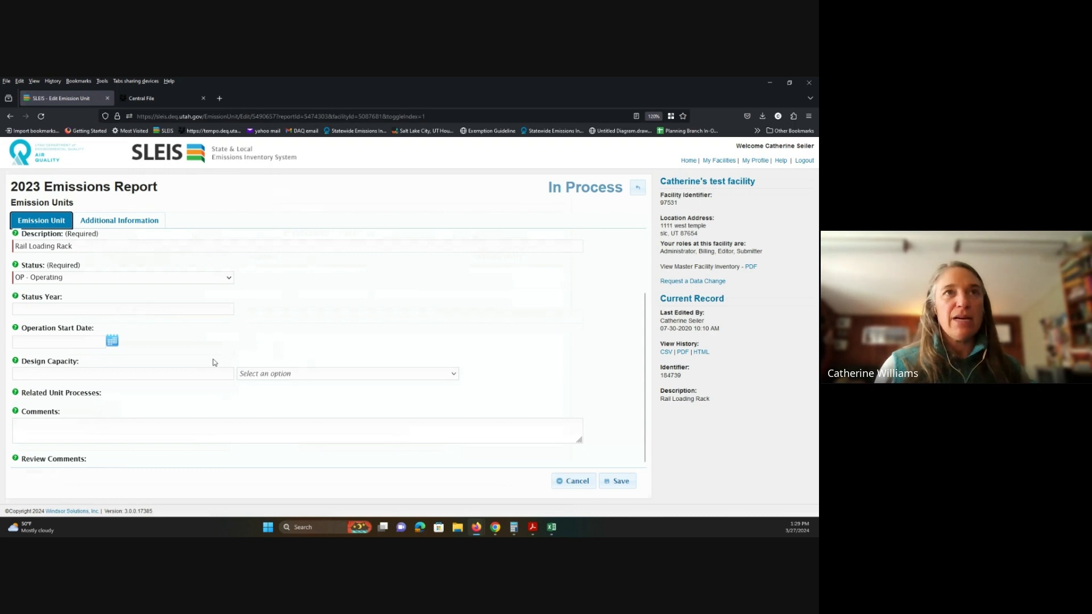
{"action": "scroll", "coordinate": [214, 362], "scroll_direction": "up", "scroll_amount": 2}
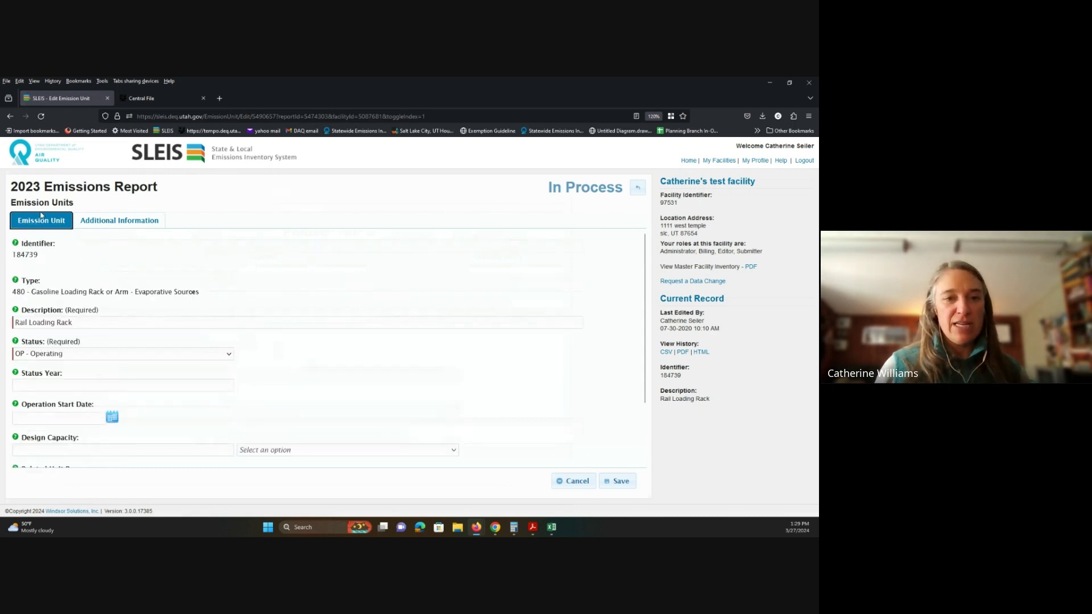
{"action": "scroll", "coordinate": [115, 311], "scroll_direction": "down", "scroll_amount": 2}
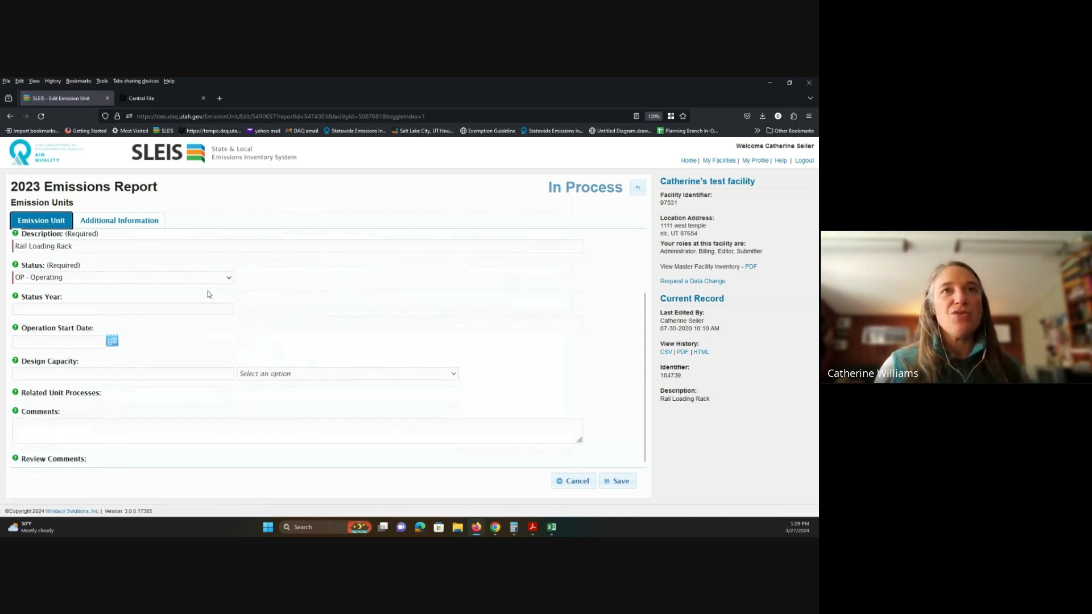
Step: Set the Rail Loading Rack status to PS - Permanently Shutdown with status year 2022
{"action": "left_click", "coordinate": [225, 279]}
{"action": "left_click", "coordinate": [162, 306]}
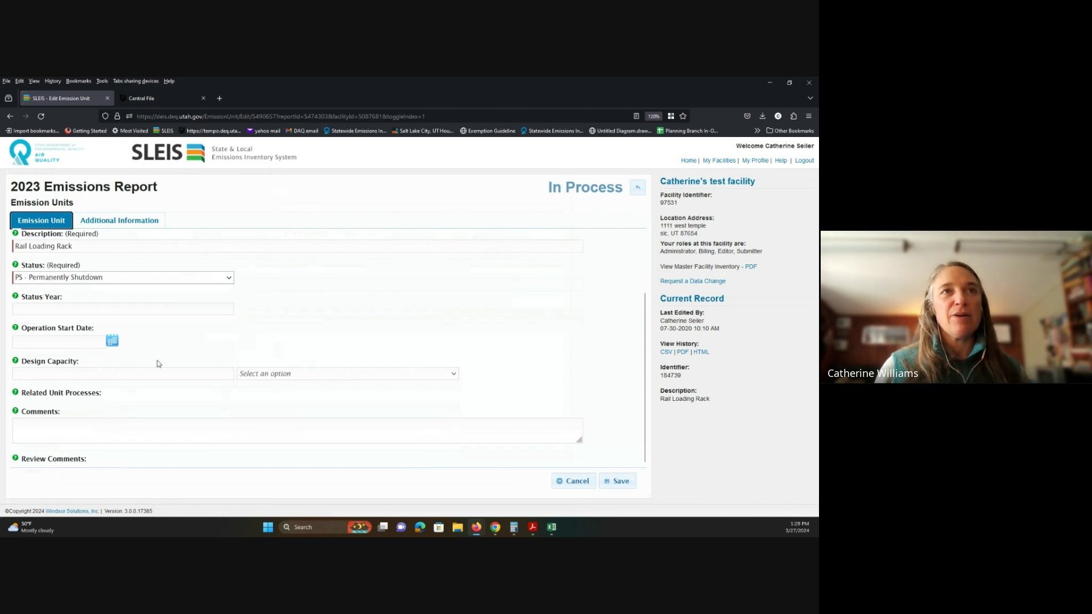
{"action": "left_click", "coordinate": [121, 309]}
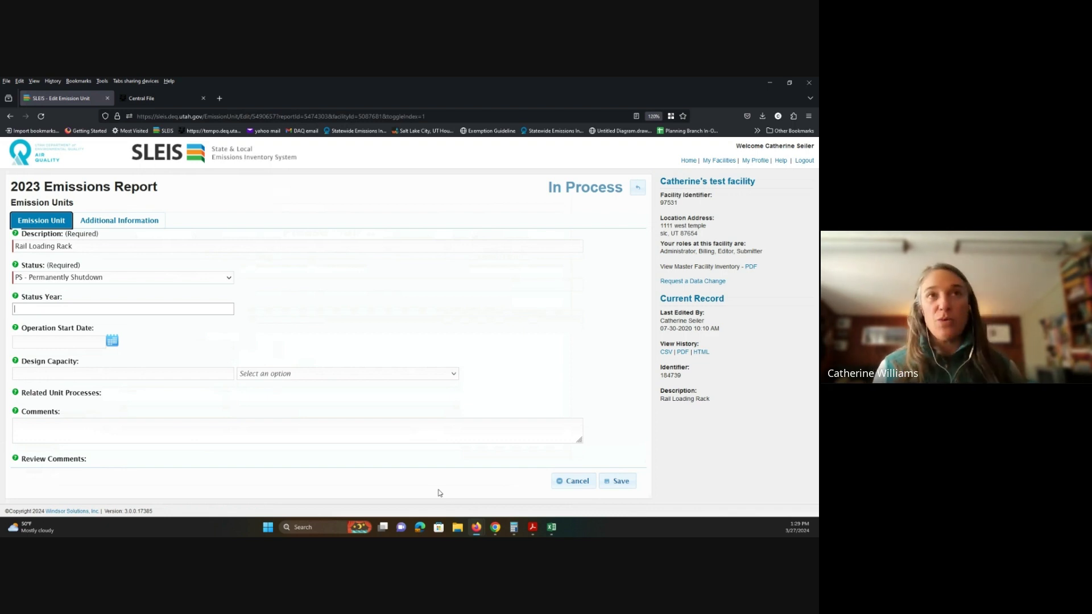
{"action": "type", "text": "20"}
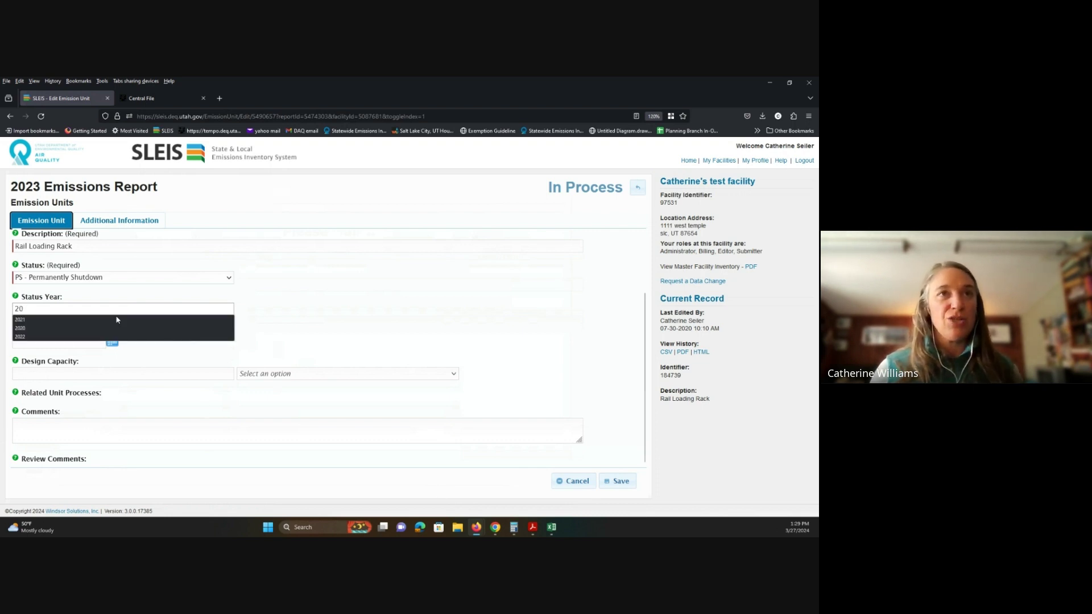
{"action": "left_click", "coordinate": [119, 336]}
Step: Add the comment 'Loading rack was revoved in 2022.', save, and return to the report overview
{"action": "left_click", "coordinate": [116, 432]}
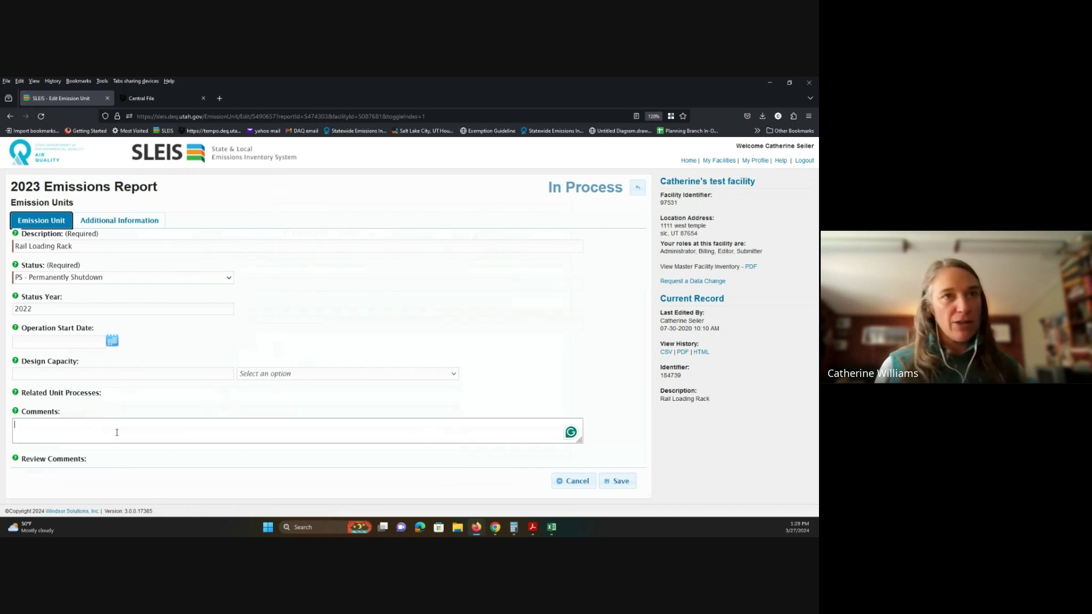
{"action": "type", "text": "Loadi"}
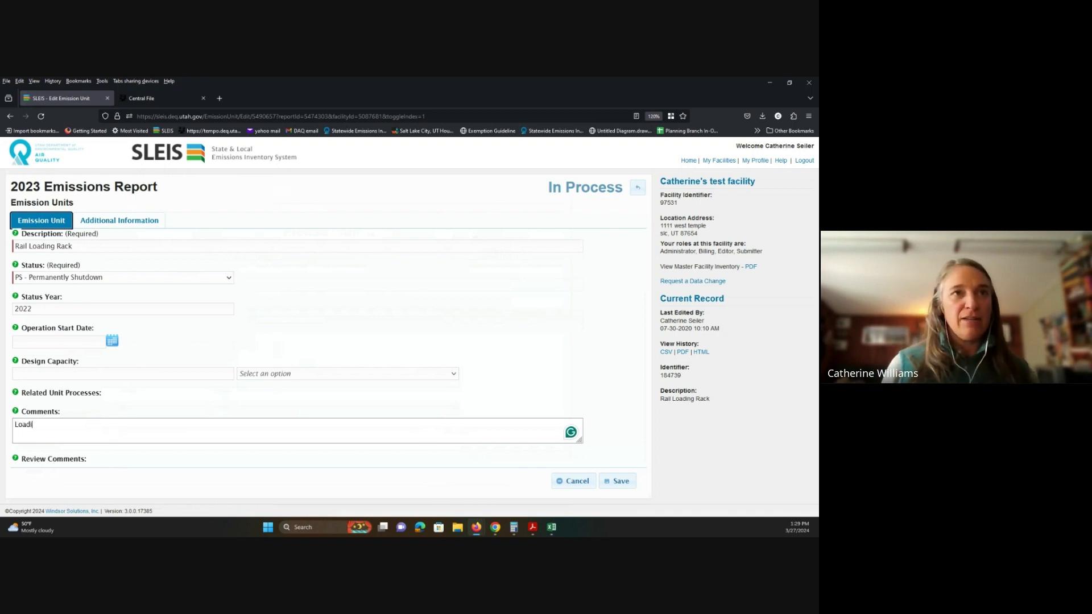
{"action": "type", "text": "ng rack was r"}
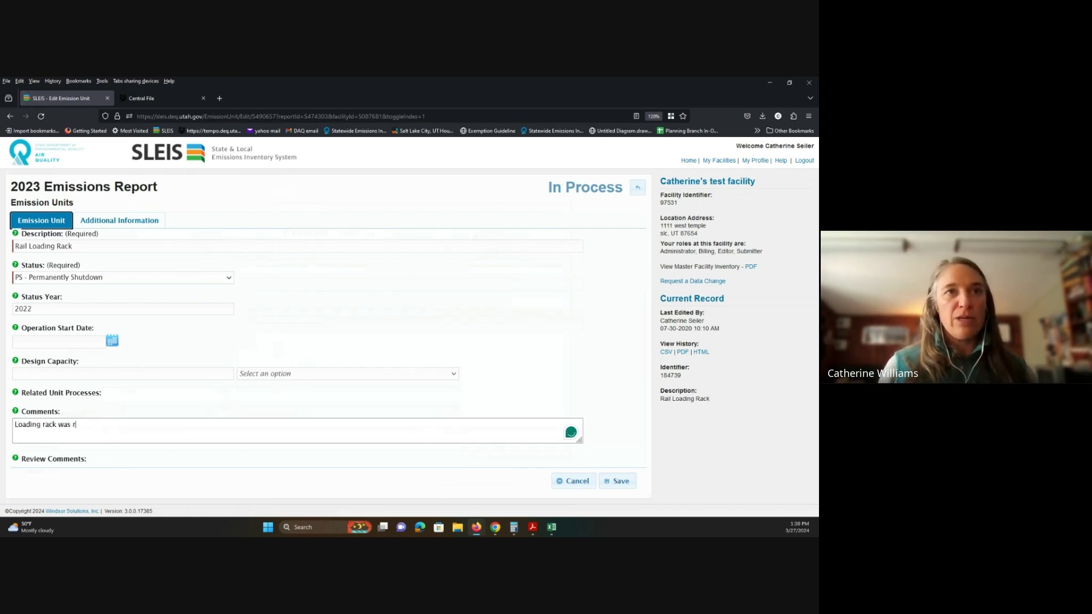
{"action": "type", "text": "evoved in 2"}
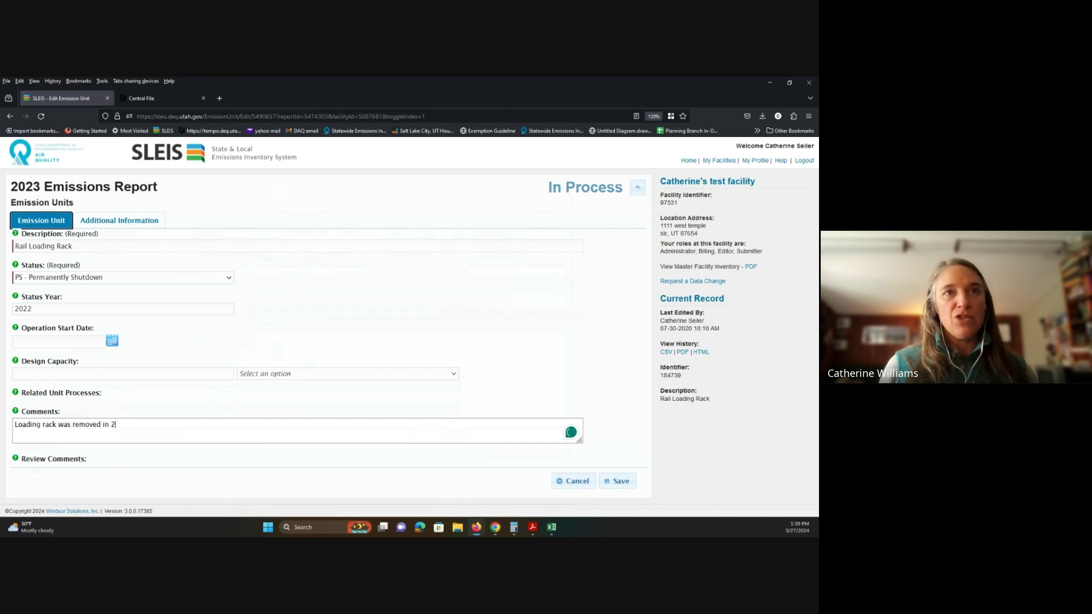
{"action": "type", "text": "022."}
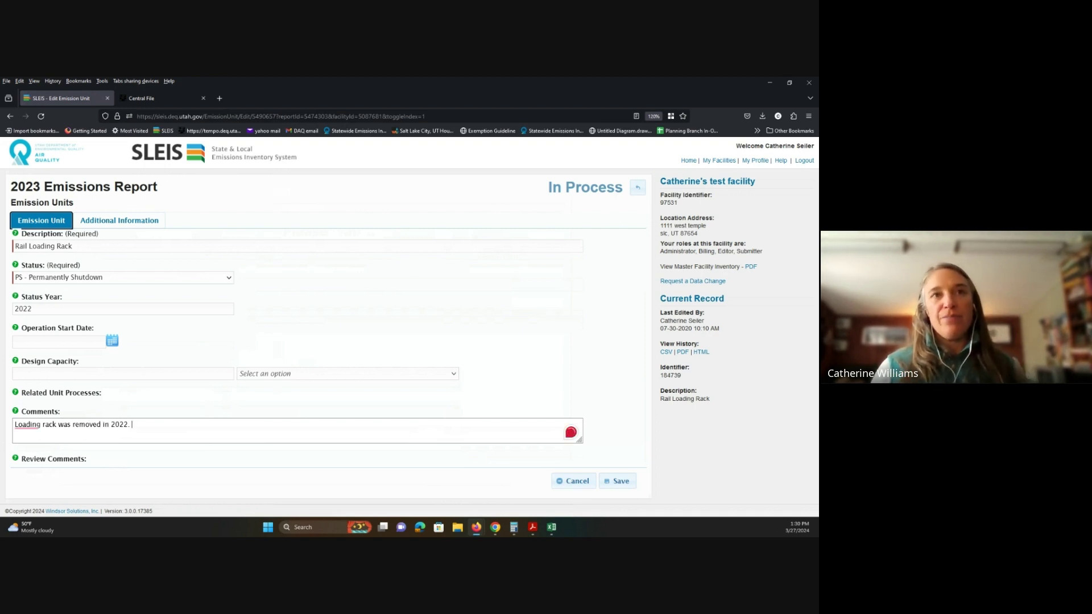
{"action": "left_click", "coordinate": [614, 480]}
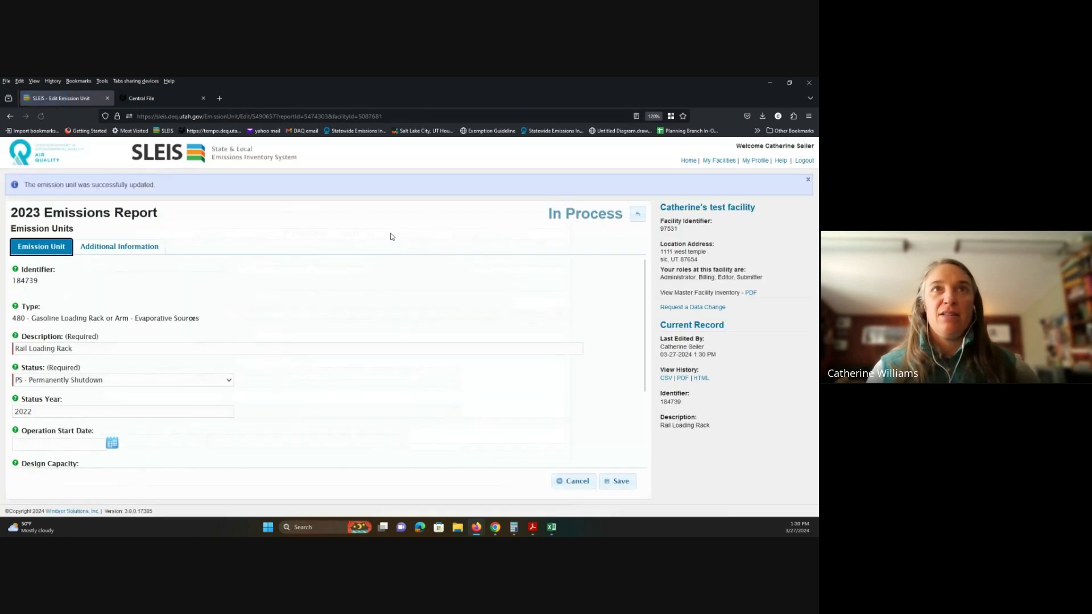
{"action": "left_click", "coordinate": [637, 214]}
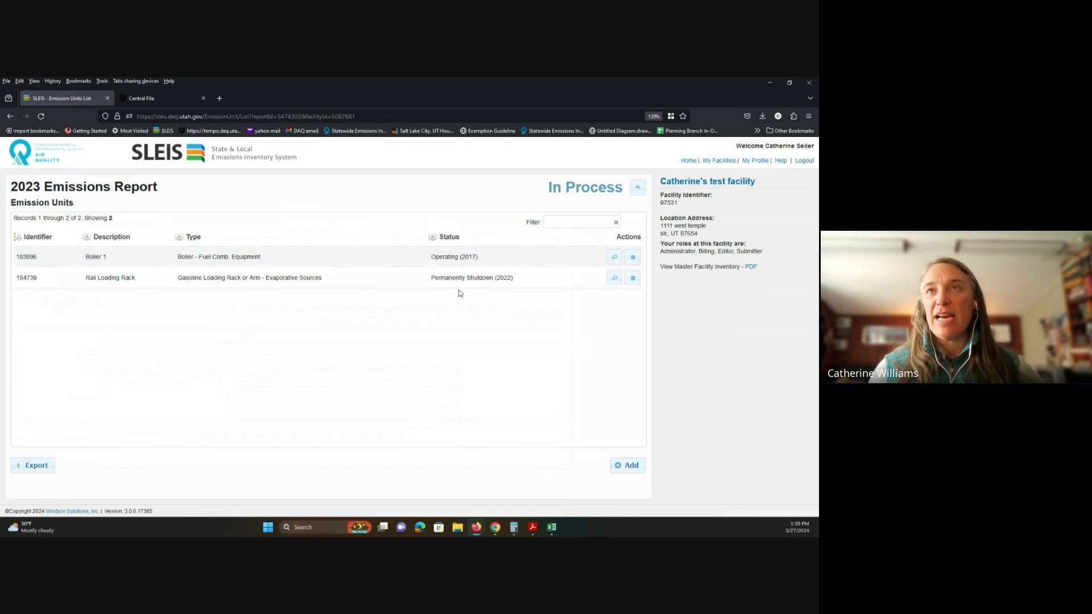
{"action": "left_click", "coordinate": [638, 188]}
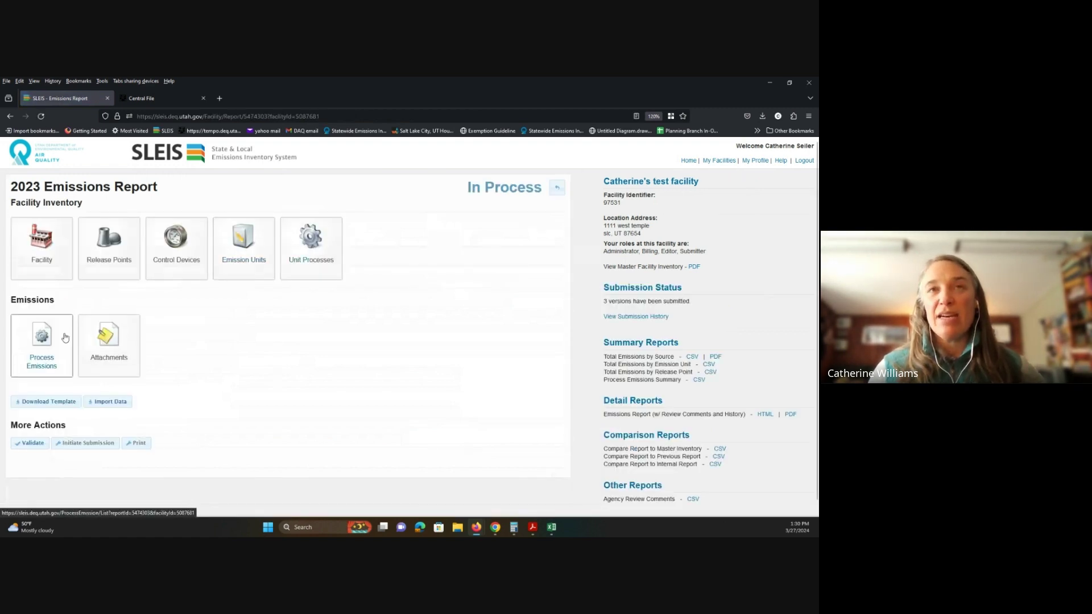
Step: Change the test 3-1-24 unit process status to OP - Operating and save it
{"action": "left_click", "coordinate": [312, 245]}
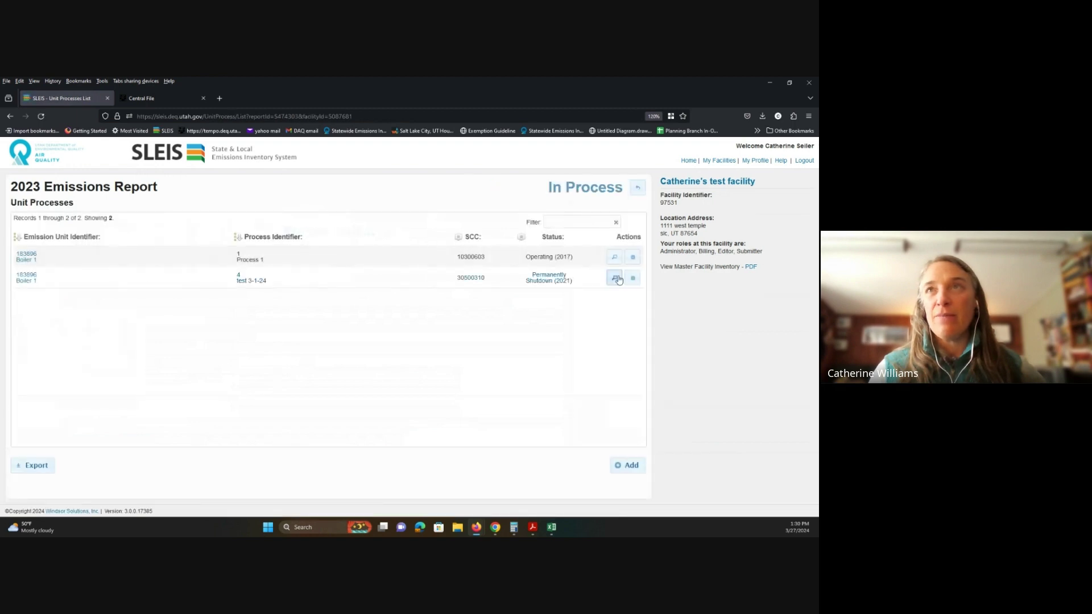
{"action": "left_click", "coordinate": [632, 278]}
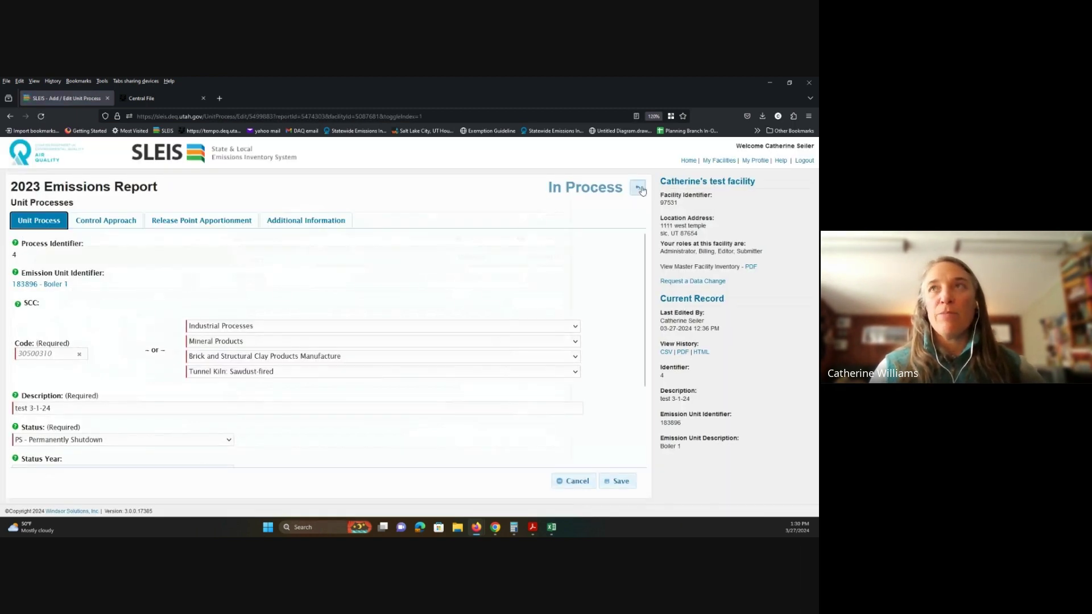
{"action": "scroll", "coordinate": [273, 364], "scroll_direction": "down", "scroll_amount": 3}
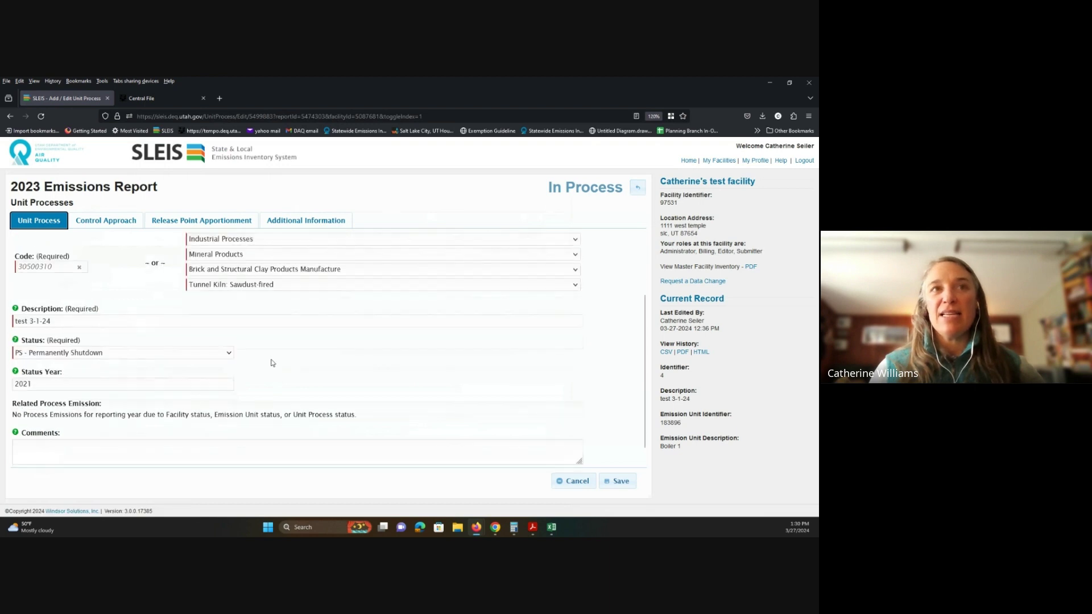
{"action": "left_click", "coordinate": [227, 352]}
{"action": "left_click", "coordinate": [183, 378]}
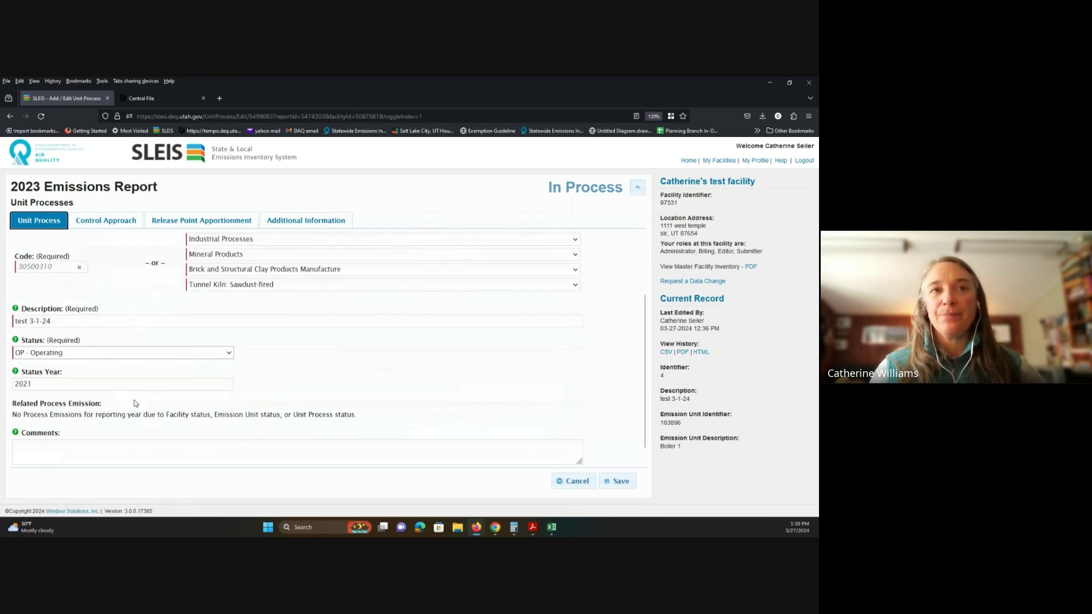
{"action": "left_click", "coordinate": [620, 481]}
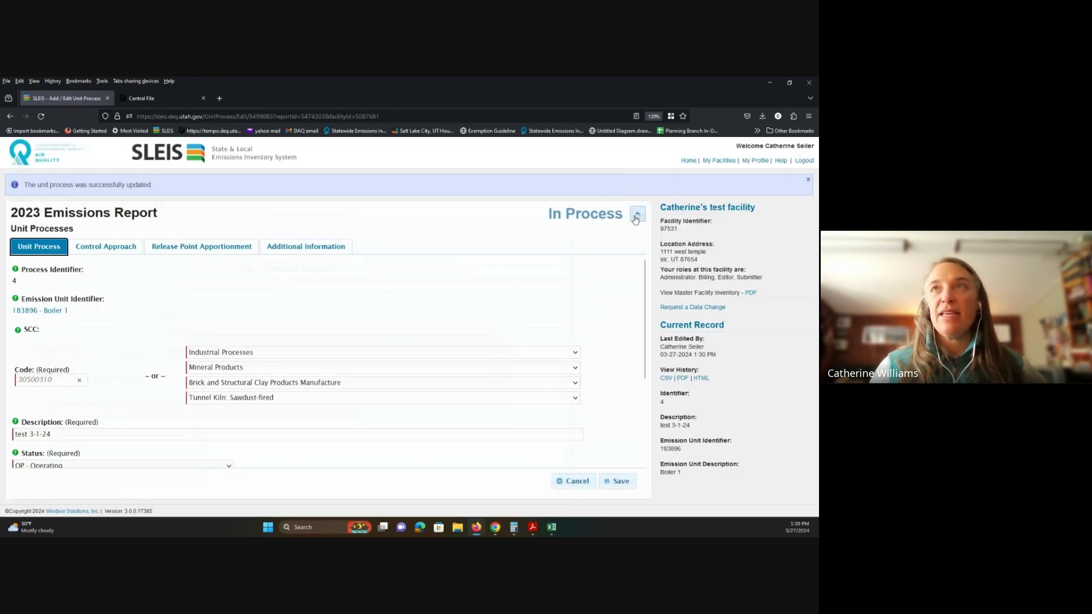
Step: Return to the report overview and open the Process Emissions list
{"action": "left_click", "coordinate": [636, 216]}
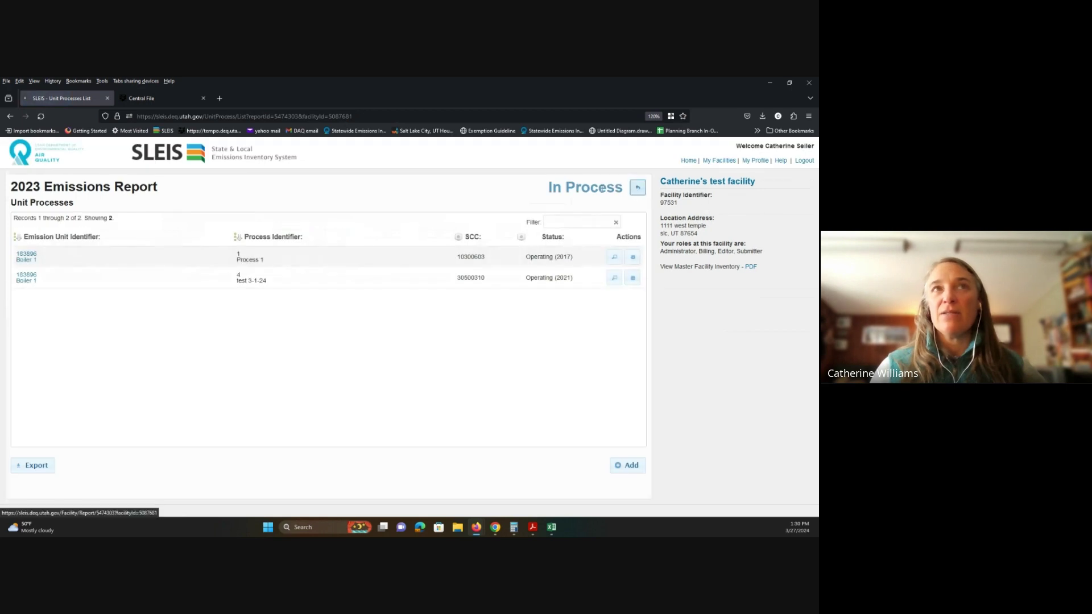
{"action": "left_click", "coordinate": [638, 188]}
{"action": "left_click", "coordinate": [35, 348]}
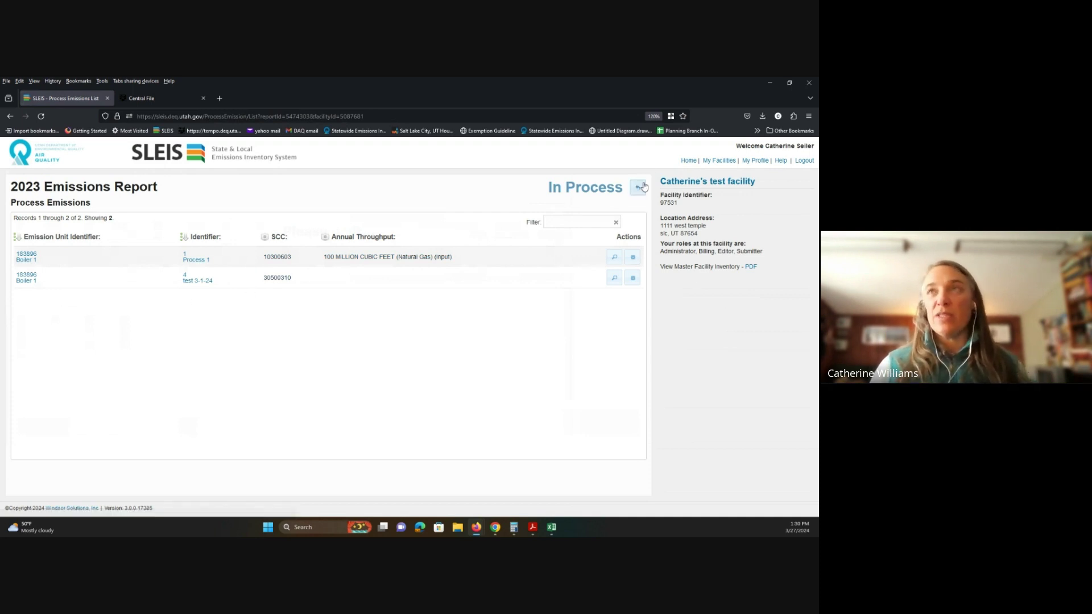
Step: Set the test 3-1-24 process back to PS - Permanently Shutdown, save, and return to the overview
{"action": "left_click", "coordinate": [643, 188]}
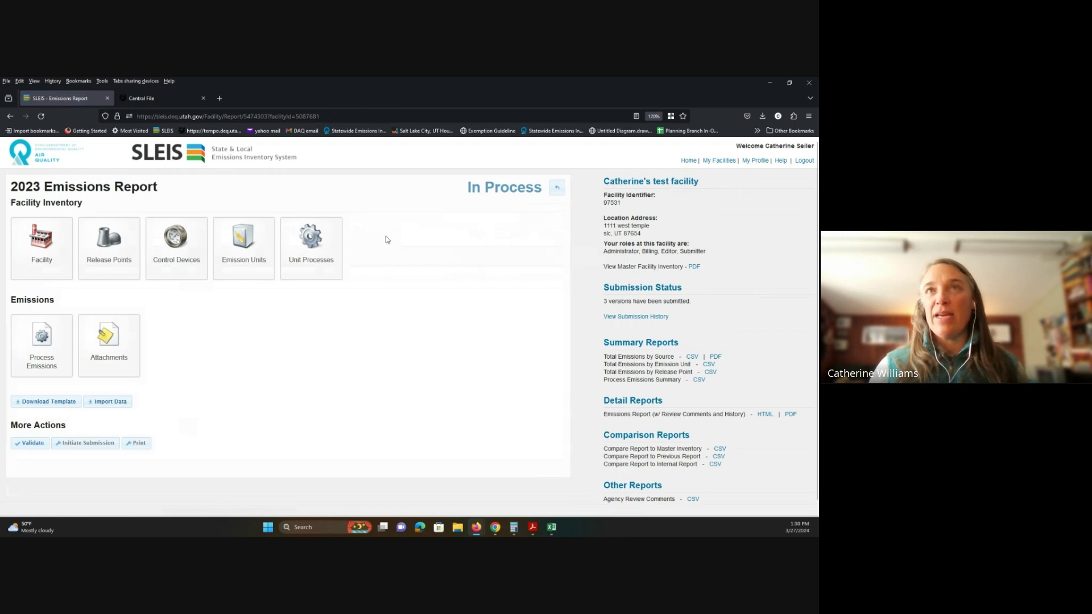
{"action": "left_click", "coordinate": [312, 244]}
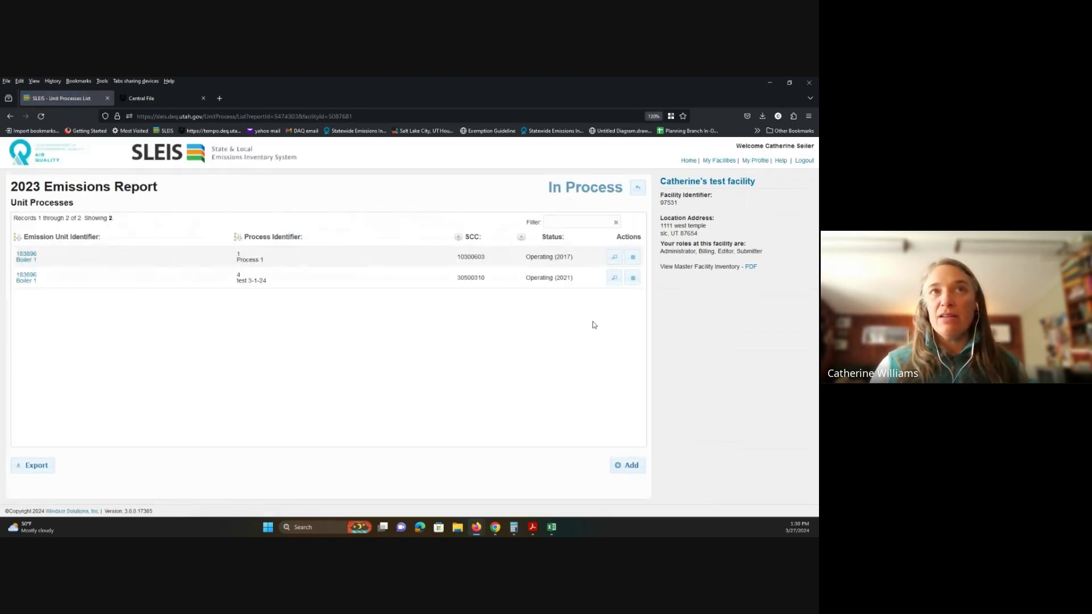
{"action": "left_click", "coordinate": [632, 278]}
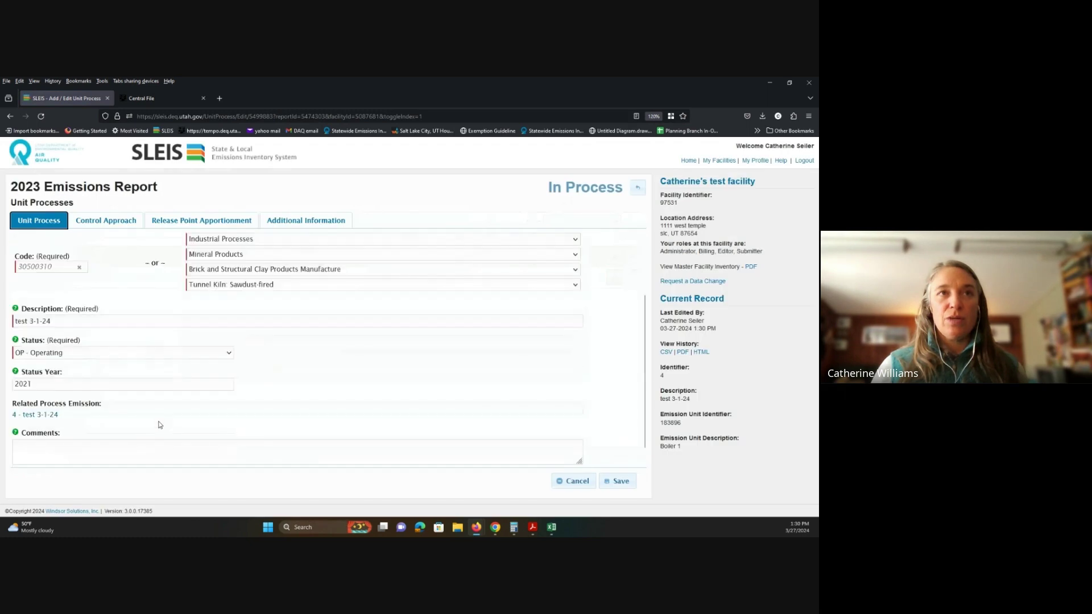
{"action": "left_click", "coordinate": [227, 355]}
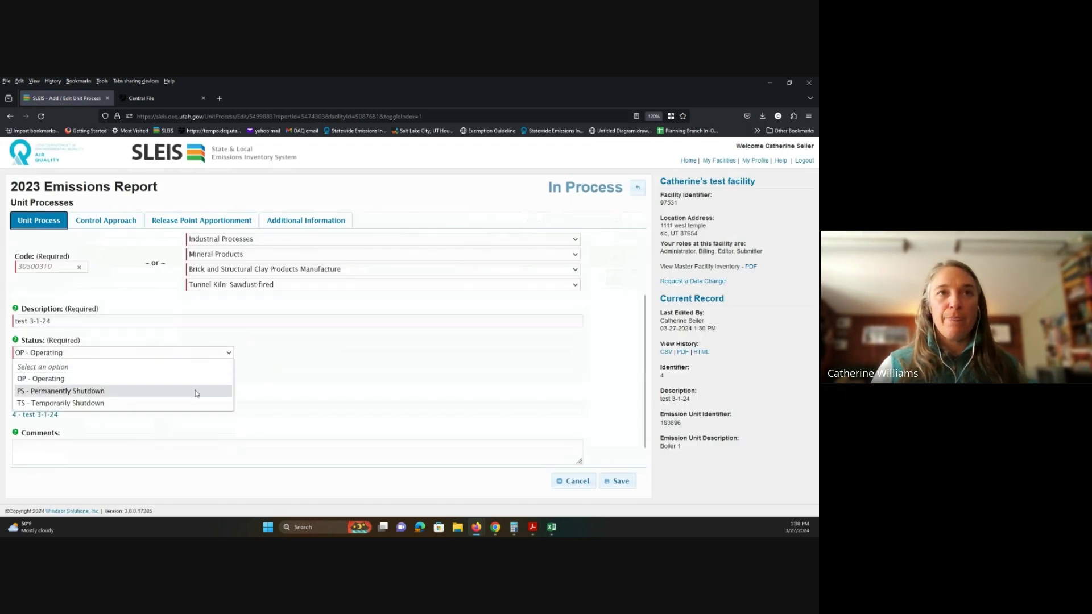
{"action": "left_click", "coordinate": [196, 391]}
{"action": "left_click", "coordinate": [617, 482]}
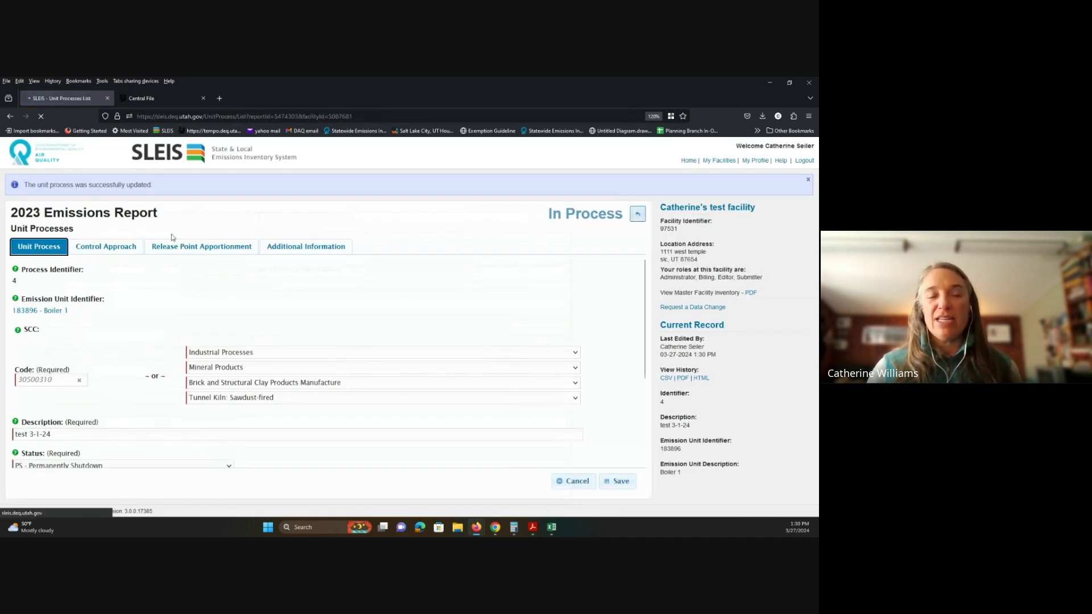
{"action": "left_click", "coordinate": [638, 212]}
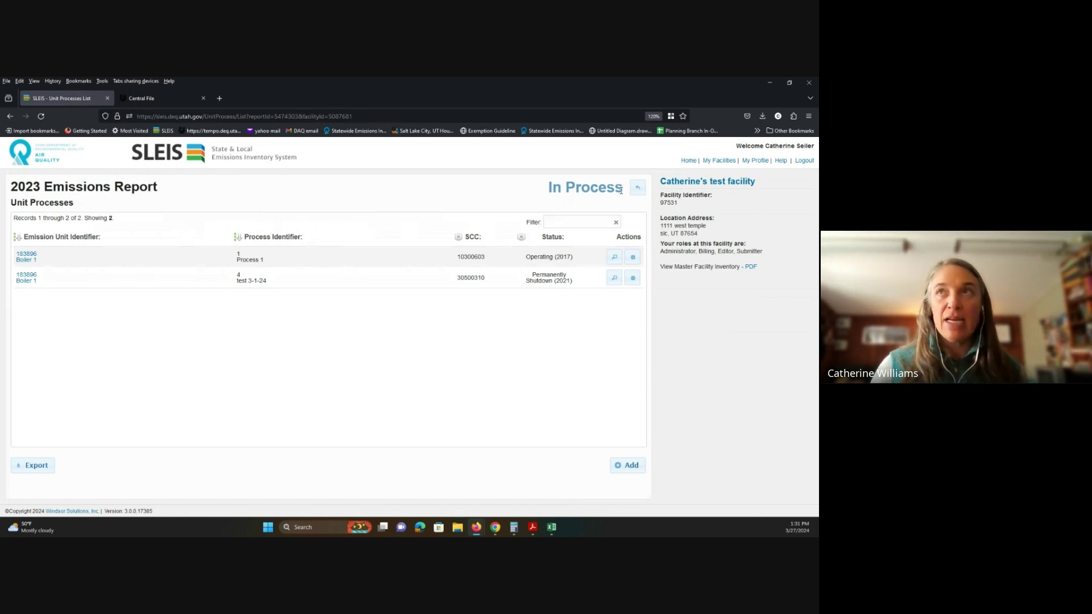
{"action": "left_click", "coordinate": [637, 187]}
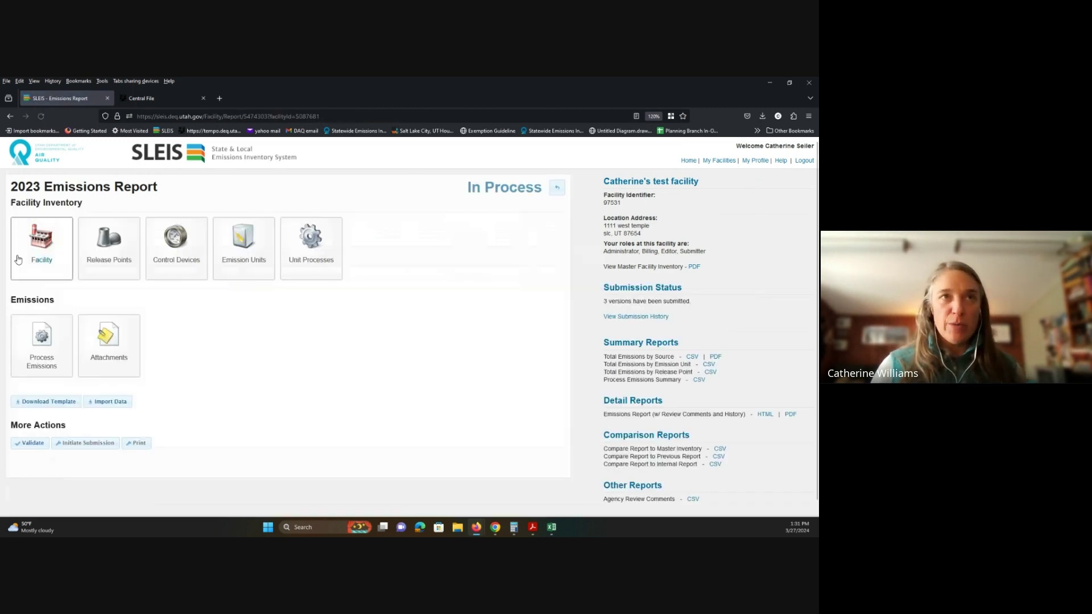
Step: Open the Process Emissions list and edit Boiler 1's Process 1 record
{"action": "left_click", "coordinate": [44, 330]}
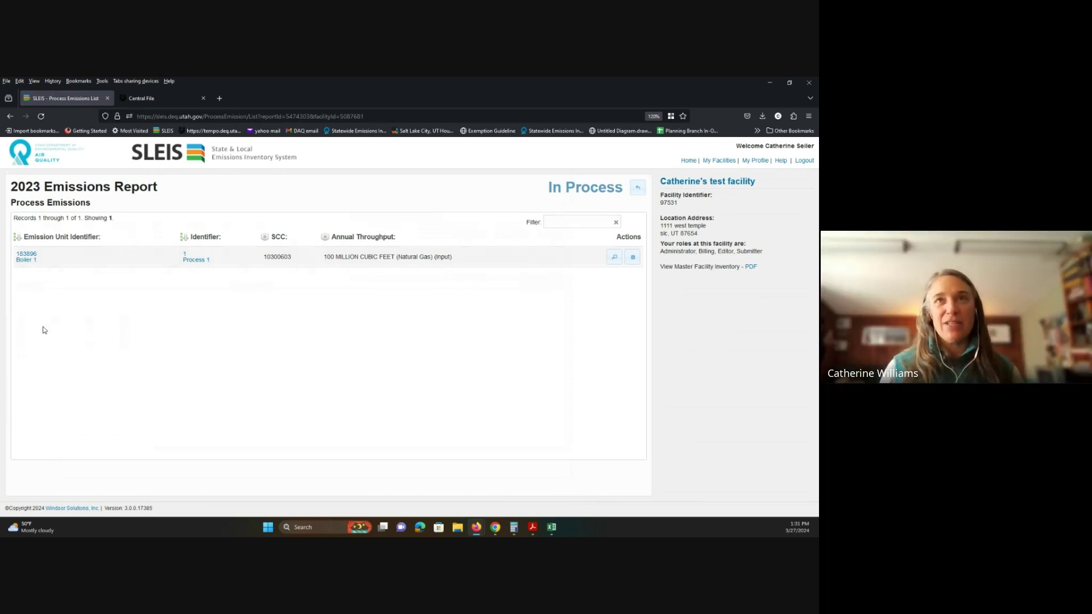
{"action": "left_click", "coordinate": [633, 257]}
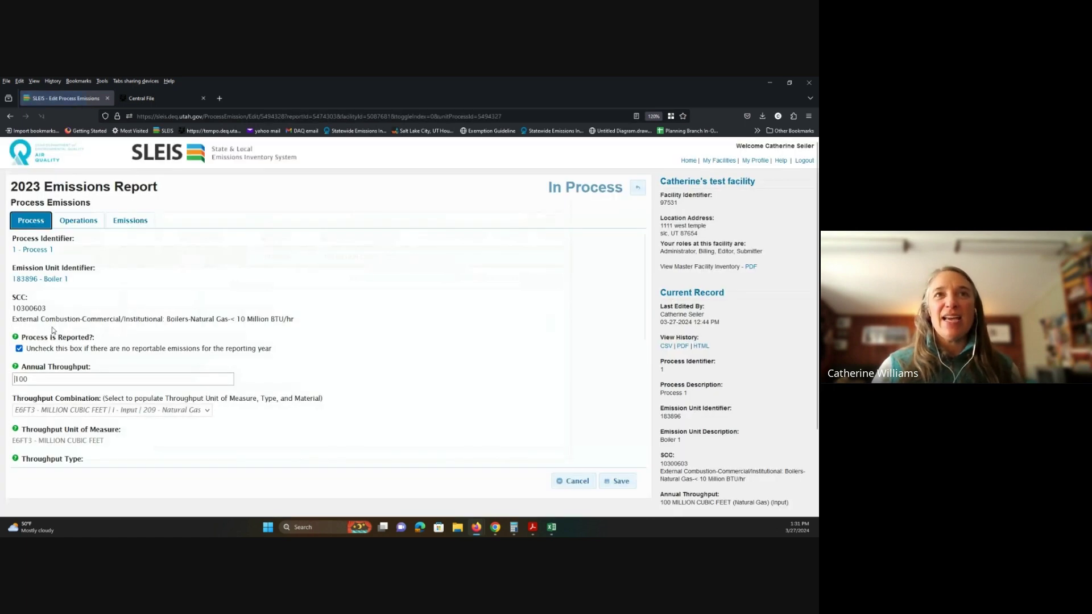
Step: Change Process 1's annual throughput from 100 to 560 and view its pollutant emissions
{"action": "left_click", "coordinate": [86, 379]}
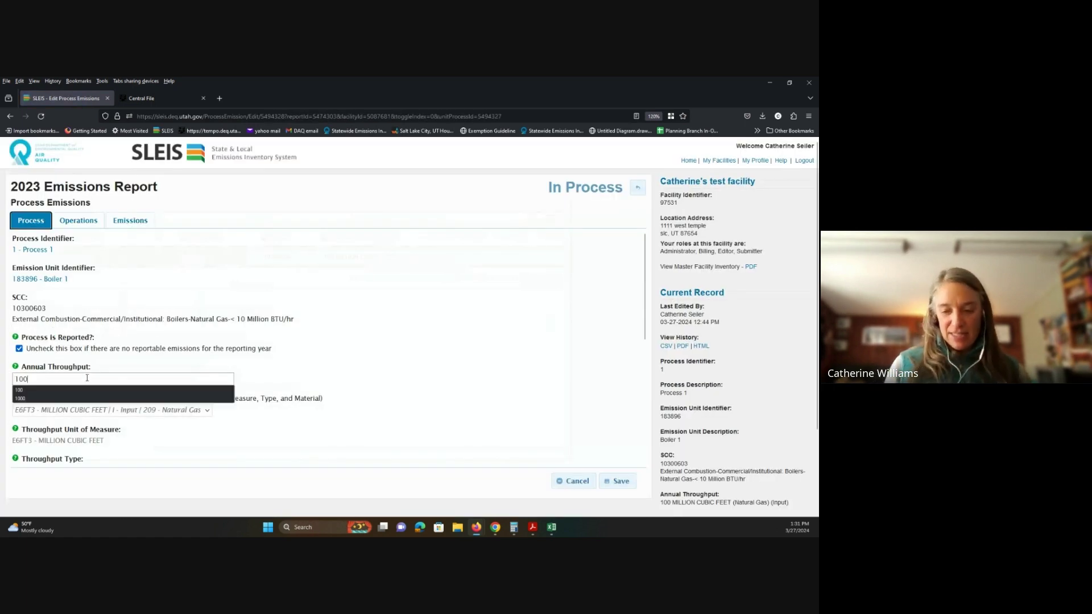
{"action": "key", "text": "BackSpace"}
{"action": "key", "text": "BackSpace"}
{"action": "key", "text": "BackSpace"}
{"action": "type", "text": "560"}
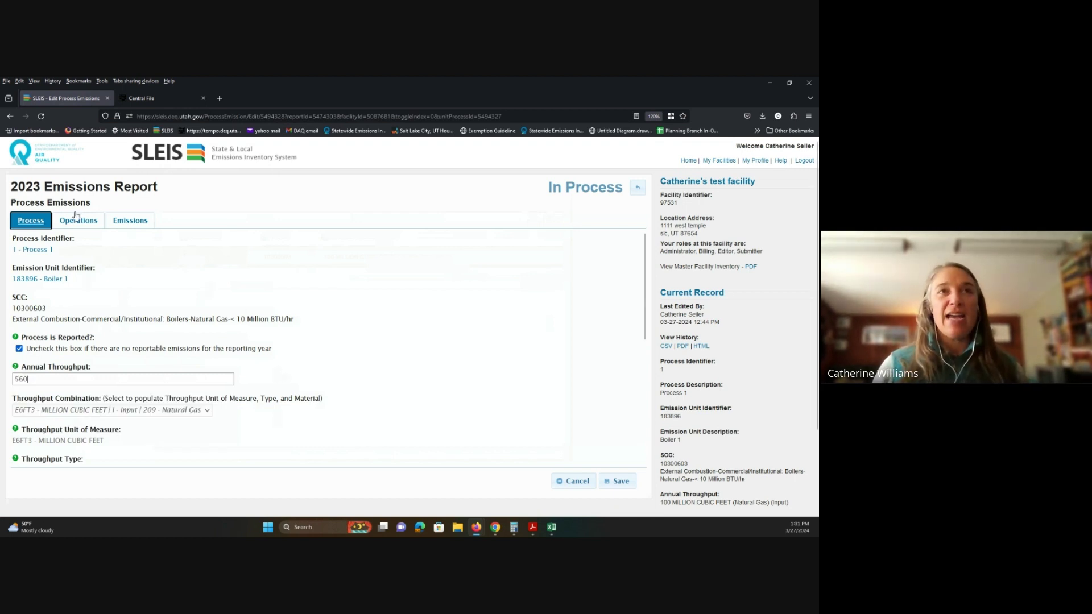
{"action": "left_click", "coordinate": [141, 226]}
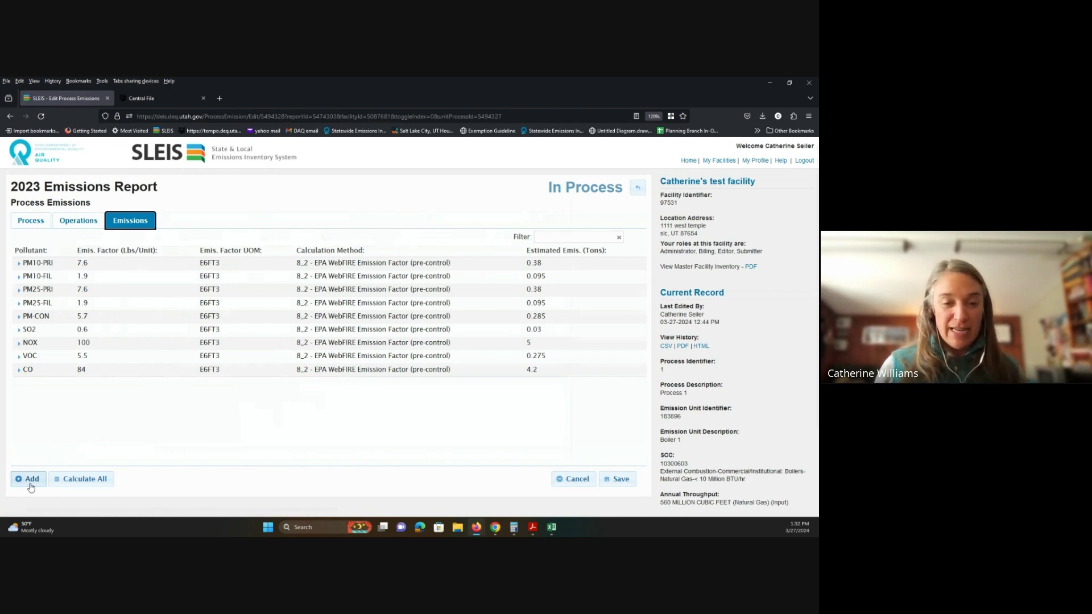
Step: Add a trial perfluorooctyl trimethylammonium chloride entry (1_0 - CEMS (no EF), 1 ton), then delete it
{"action": "left_click", "coordinate": [31, 480]}
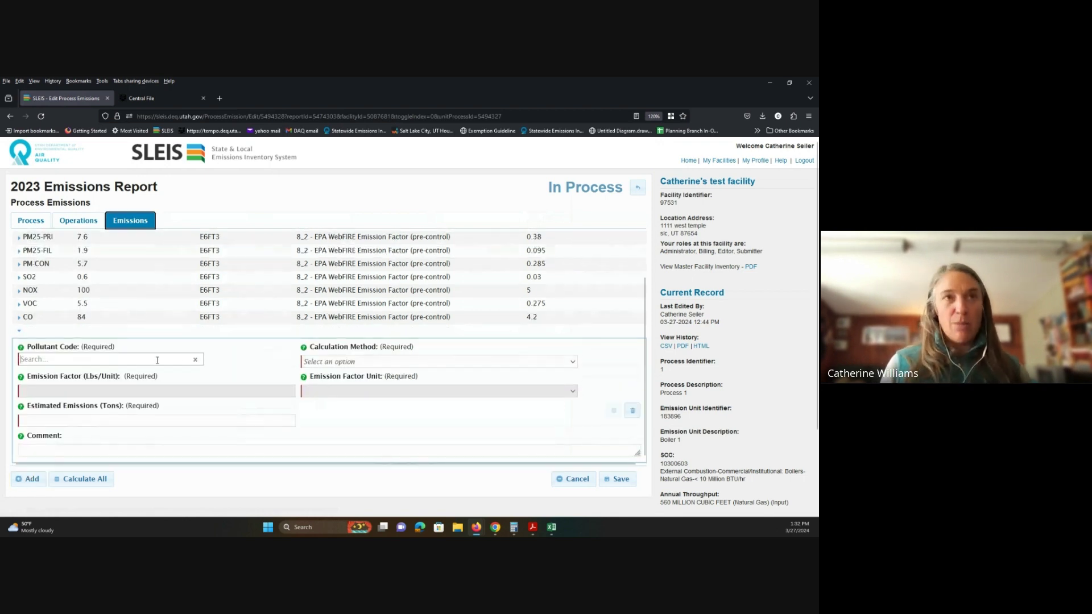
{"action": "type", "text": "s"}
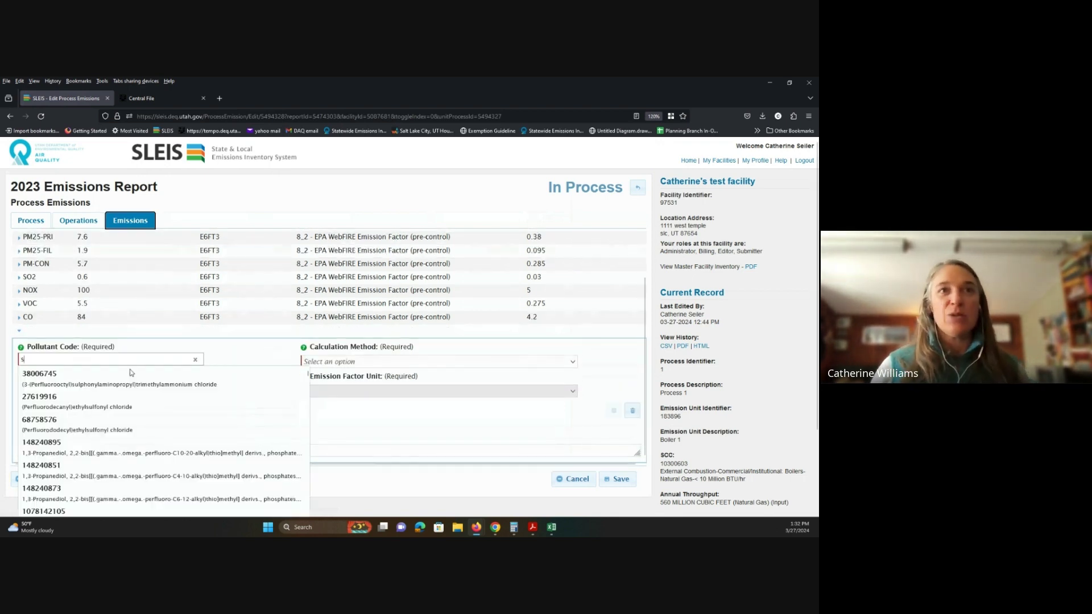
{"action": "left_click", "coordinate": [131, 376]}
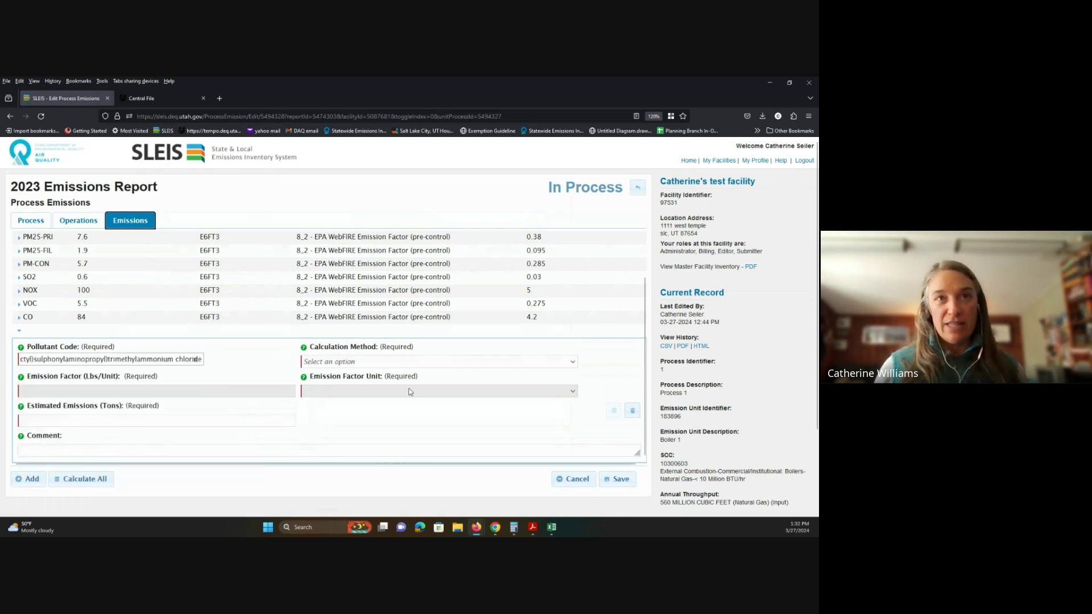
{"action": "left_click", "coordinate": [573, 367]}
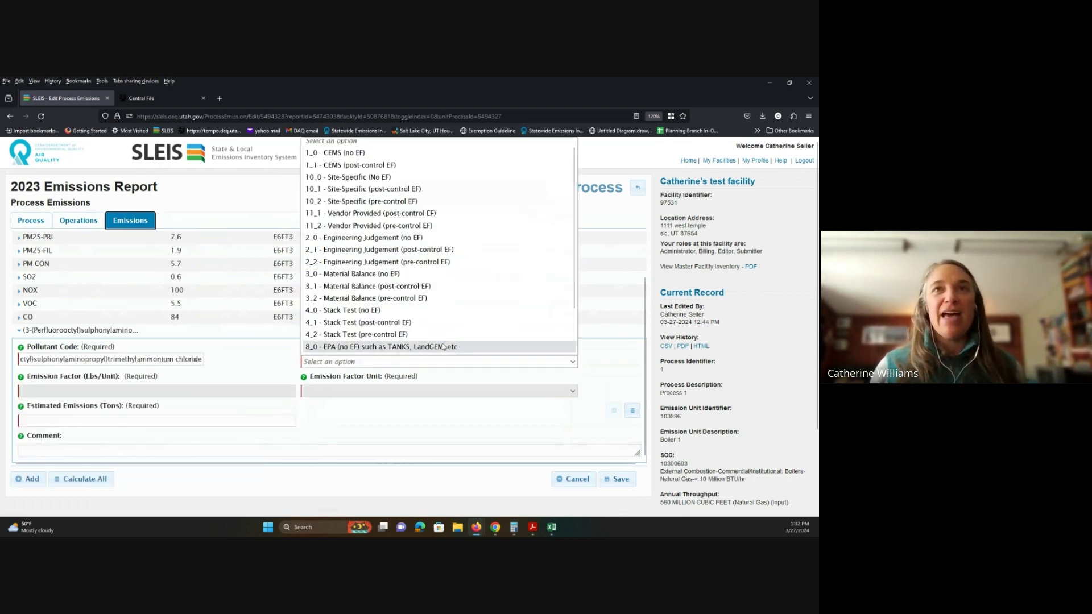
{"action": "left_click", "coordinate": [343, 158]}
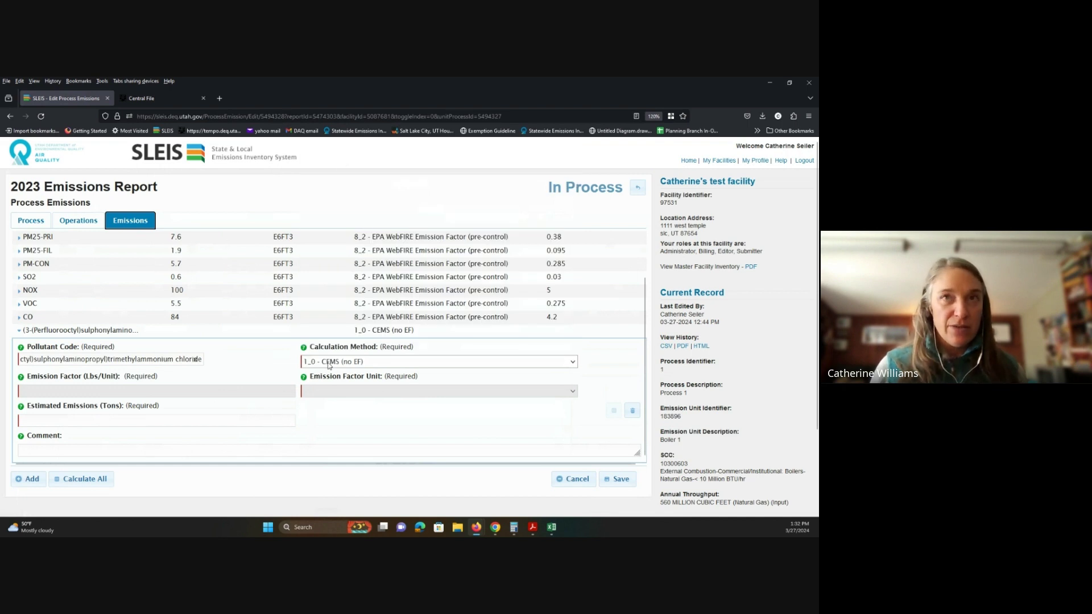
{"action": "left_click", "coordinate": [145, 422]}
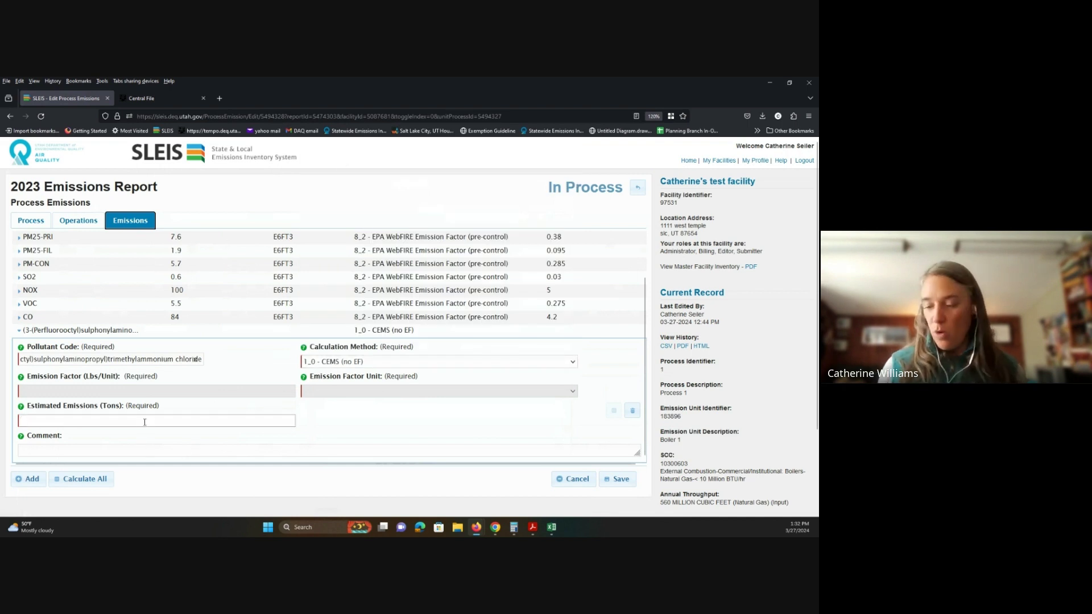
{"action": "type", "text": "1"}
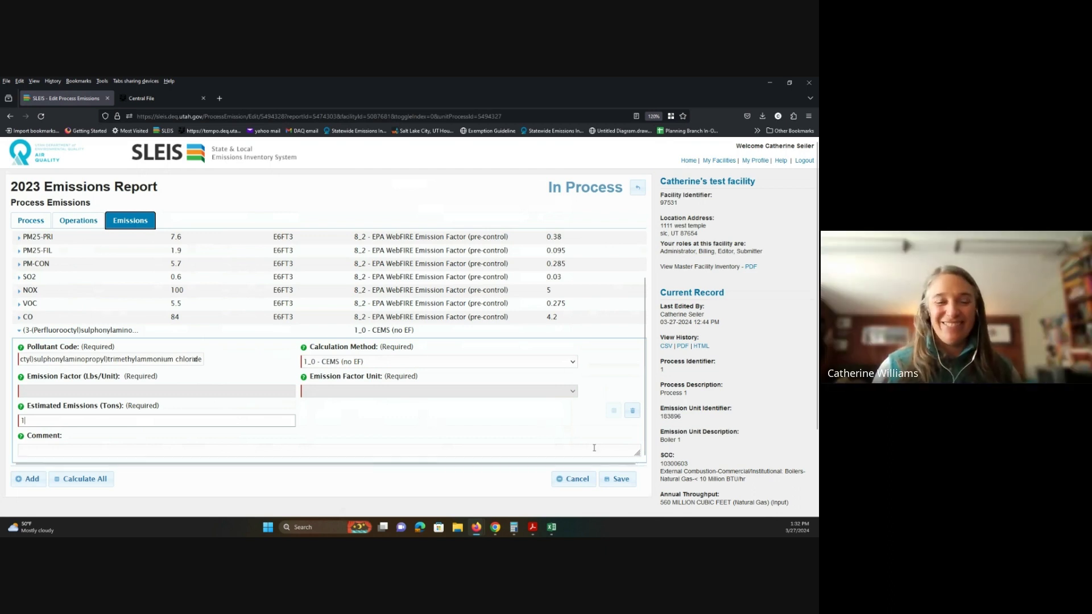
{"action": "left_click", "coordinate": [631, 413]}
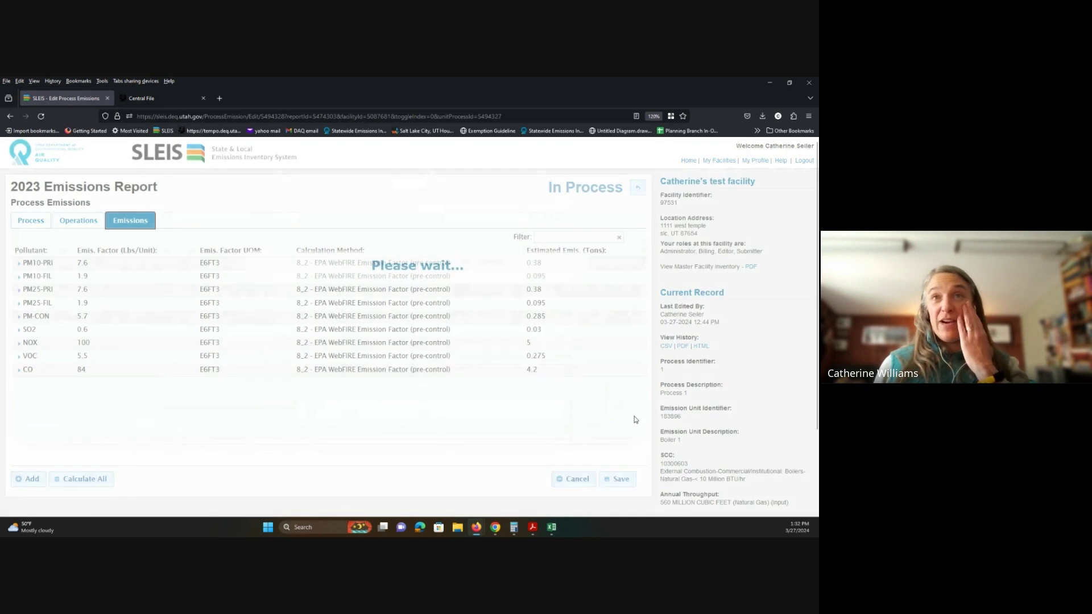
Step: View Process 1's details form with its SCC and 560 million cubic feet throughput
{"action": "left_click", "coordinate": [17, 224]}
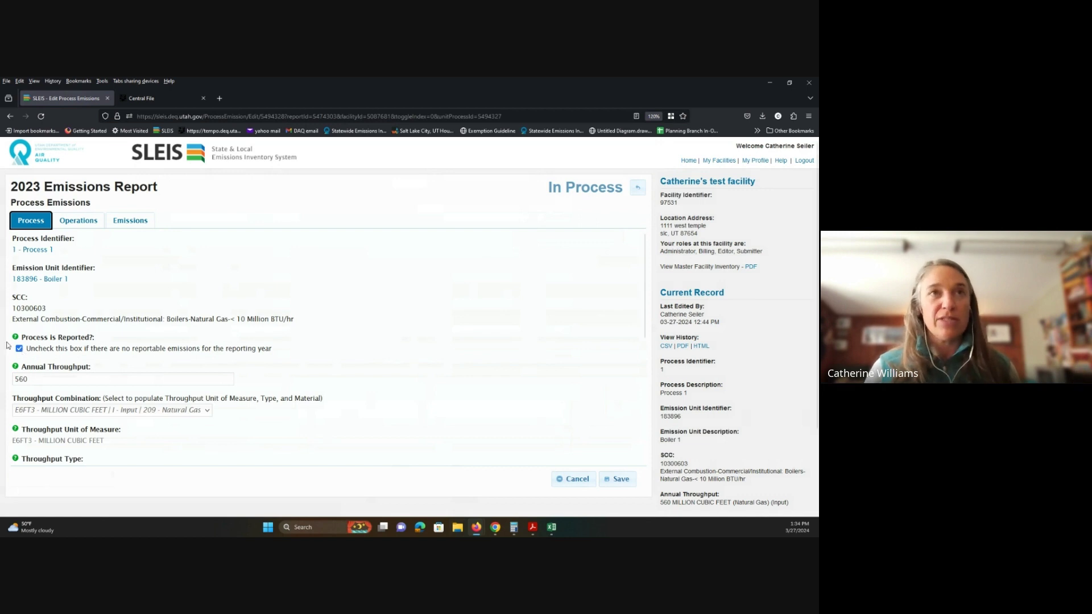
Step: Clear Process 1's old schedule values (12 hours/day, 5 days/week, 52 weeks, 260 days, 3120 hours)
{"action": "left_click", "coordinate": [79, 223]}
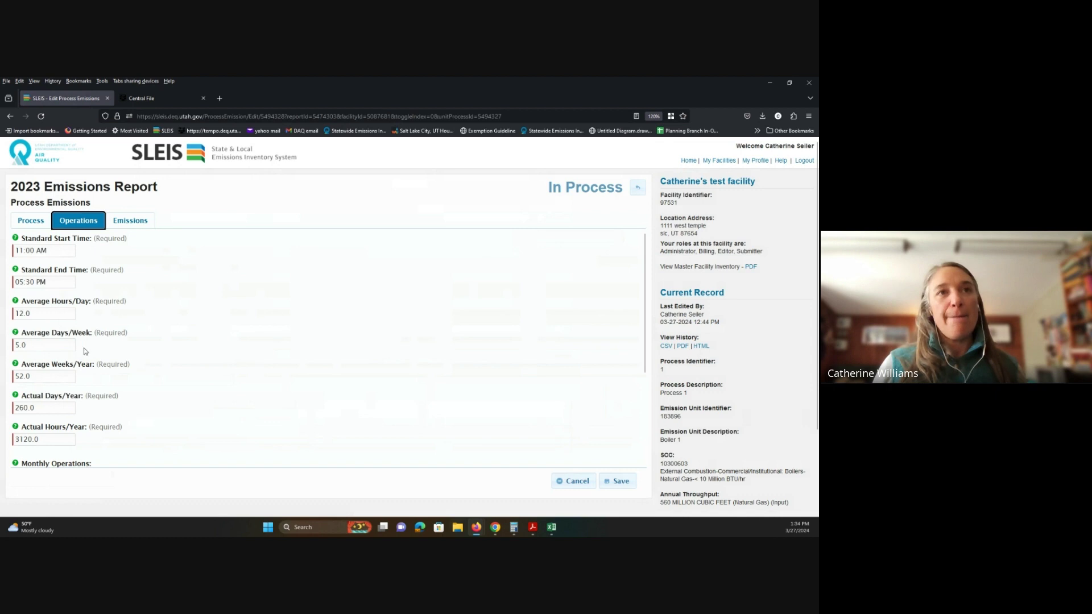
{"action": "scroll", "coordinate": [86, 352], "scroll_direction": "down", "scroll_amount": 3}
{"action": "scroll", "coordinate": [85, 353], "scroll_direction": "up", "scroll_amount": 3}
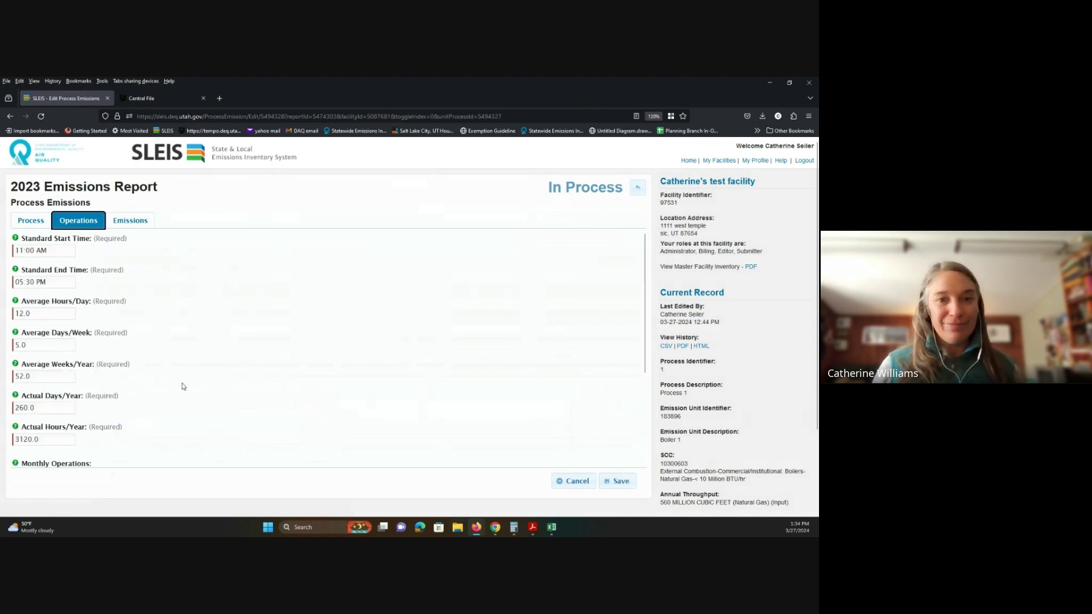
{"action": "left_click", "coordinate": [61, 315]}
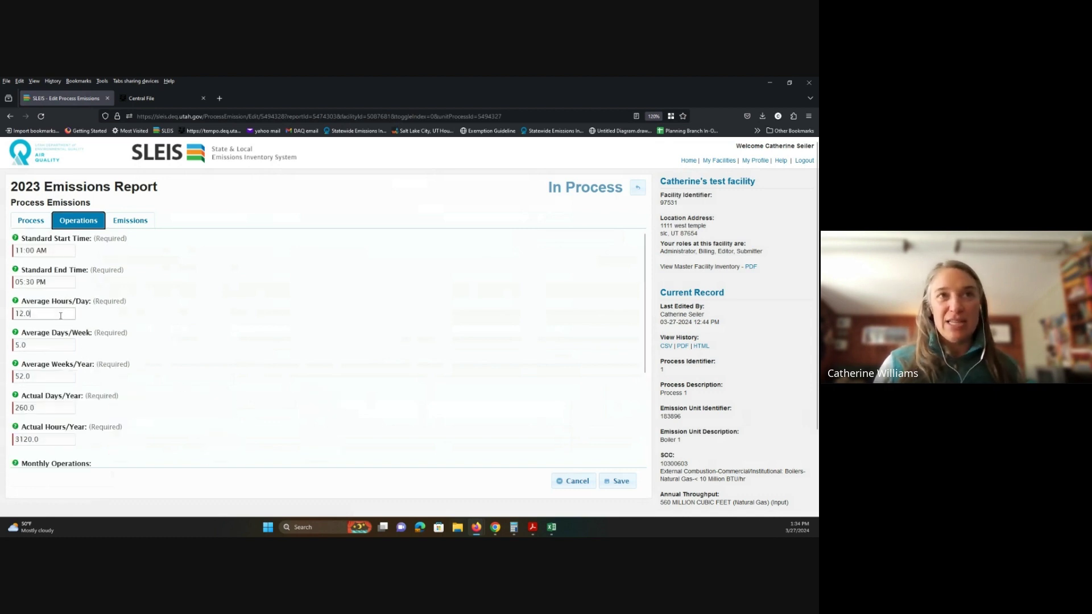
{"action": "key", "text": "BackSpace"}
{"action": "key", "text": "BackSpace"}
{"action": "key", "text": "BackSpace"}
{"action": "key", "text": "BackSpace"}
{"action": "key", "text": "Tab"}
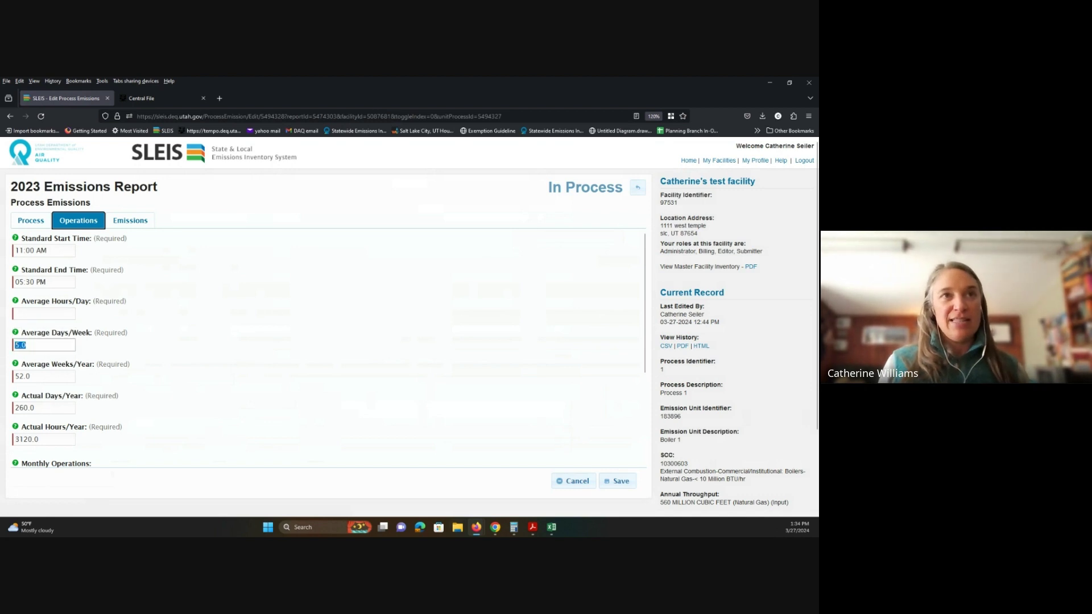
{"action": "key", "text": "BackSpace"}
{"action": "key", "text": "Tab"}
{"action": "key", "text": "Tab"}
{"action": "key", "text": "BackSpace"}
{"action": "key", "text": "Tab"}
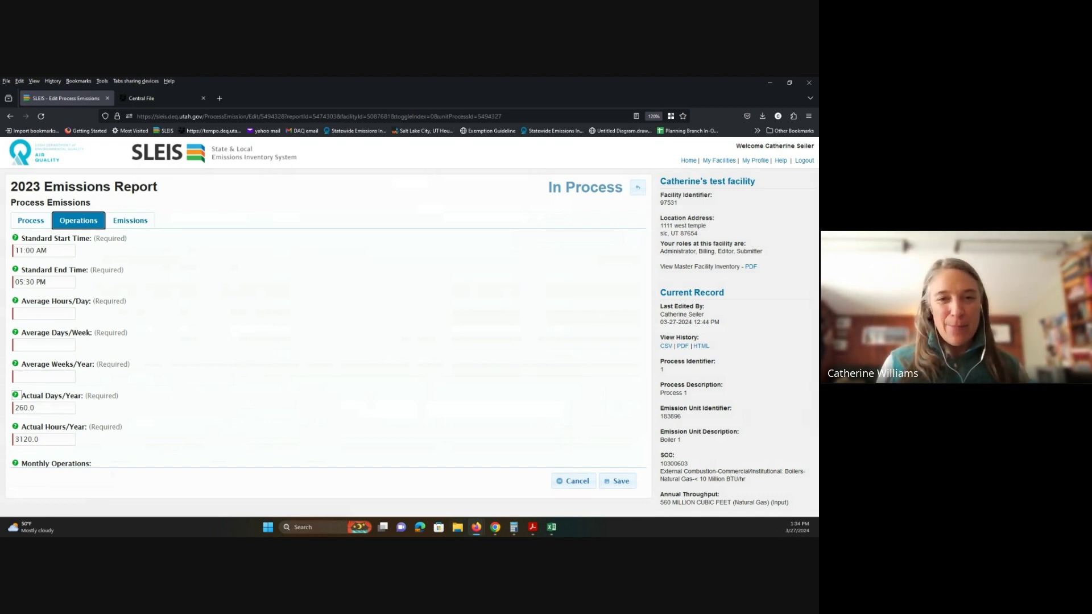
{"action": "key", "text": "Tab"}
{"action": "key", "text": "BackSpace"}
{"action": "key", "text": "Tab"}
{"action": "key", "text": "Tab"}
{"action": "key", "text": "BackSpace"}
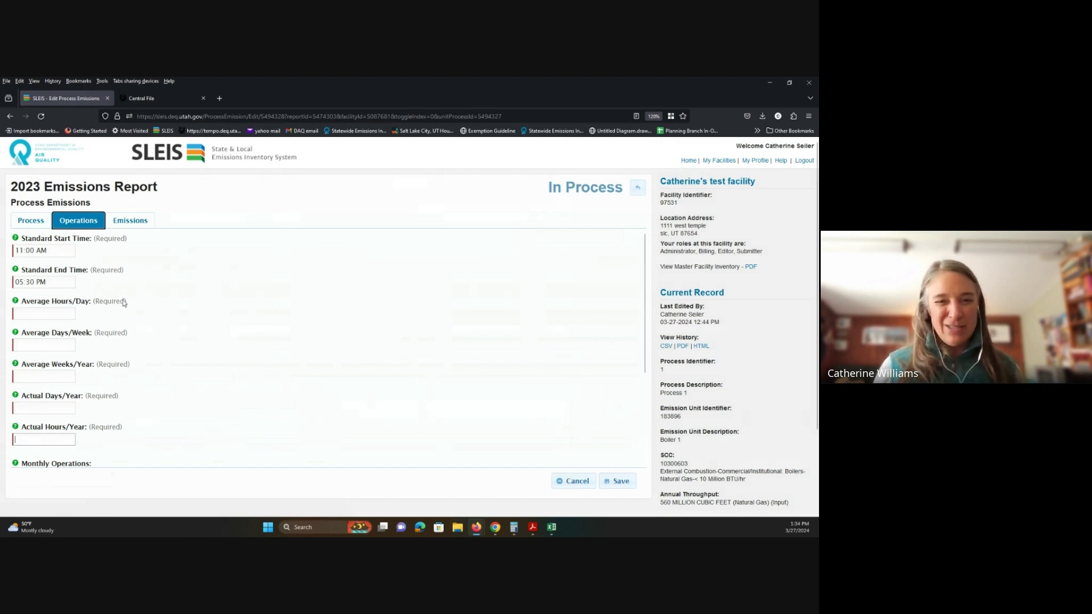
Step: Enter 24 hours/day, 7 days/week and 52 weeks/year so yearly totals recalculate
{"action": "left_click", "coordinate": [59, 314]}
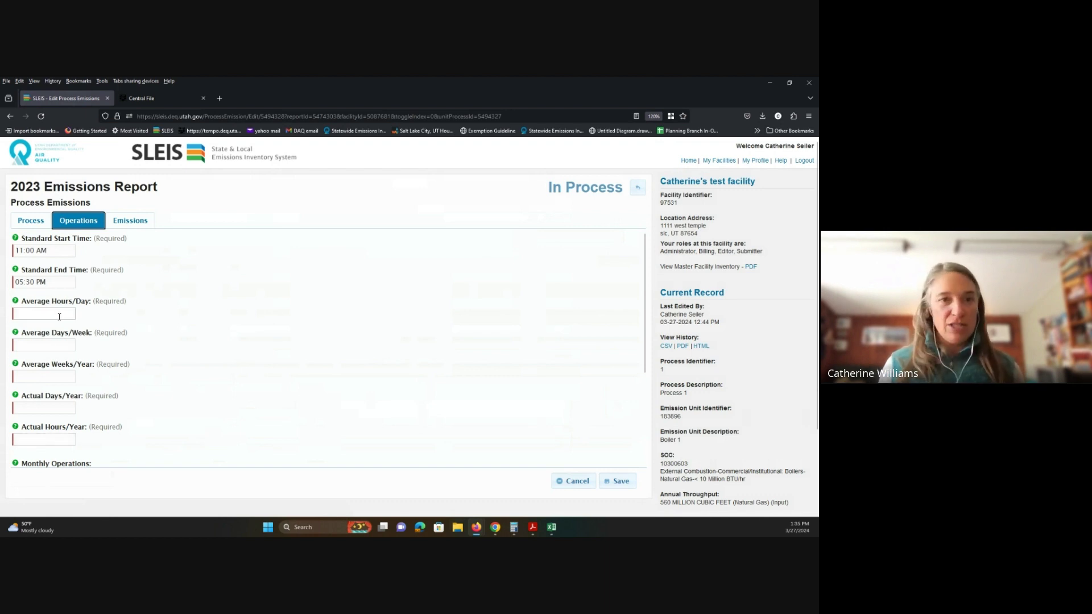
{"action": "type", "text": "24"}
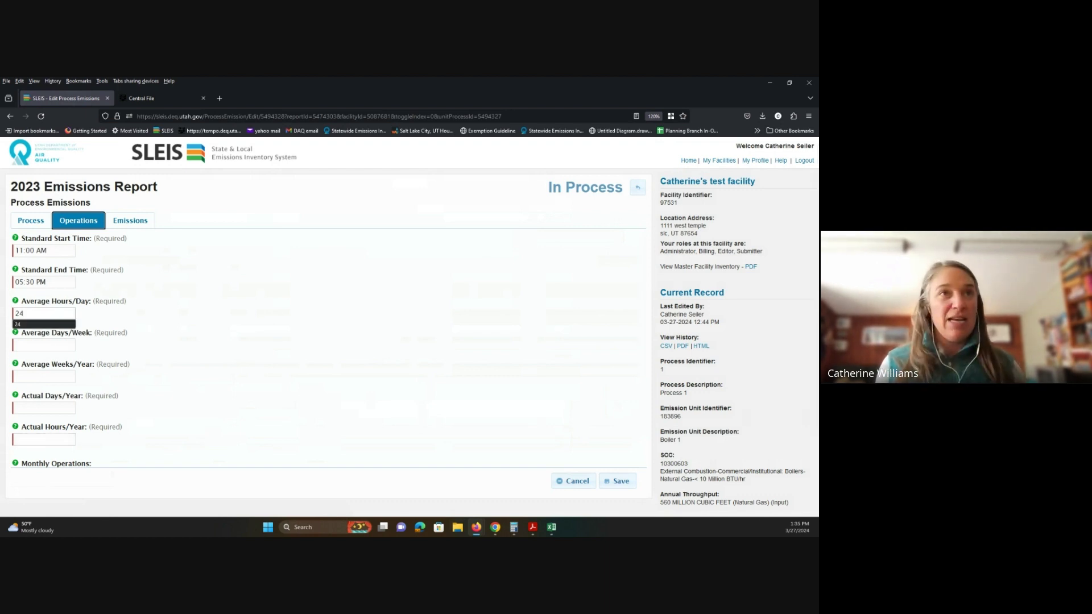
{"action": "key", "text": "Tab"}
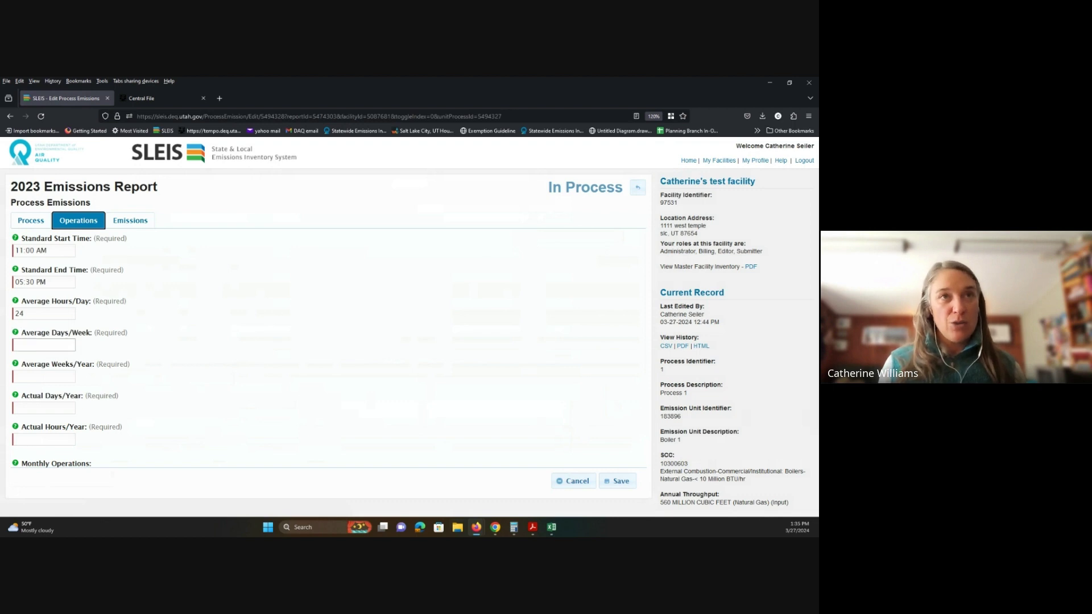
{"action": "type", "text": "7"}
{"action": "key", "text": "Tab"}
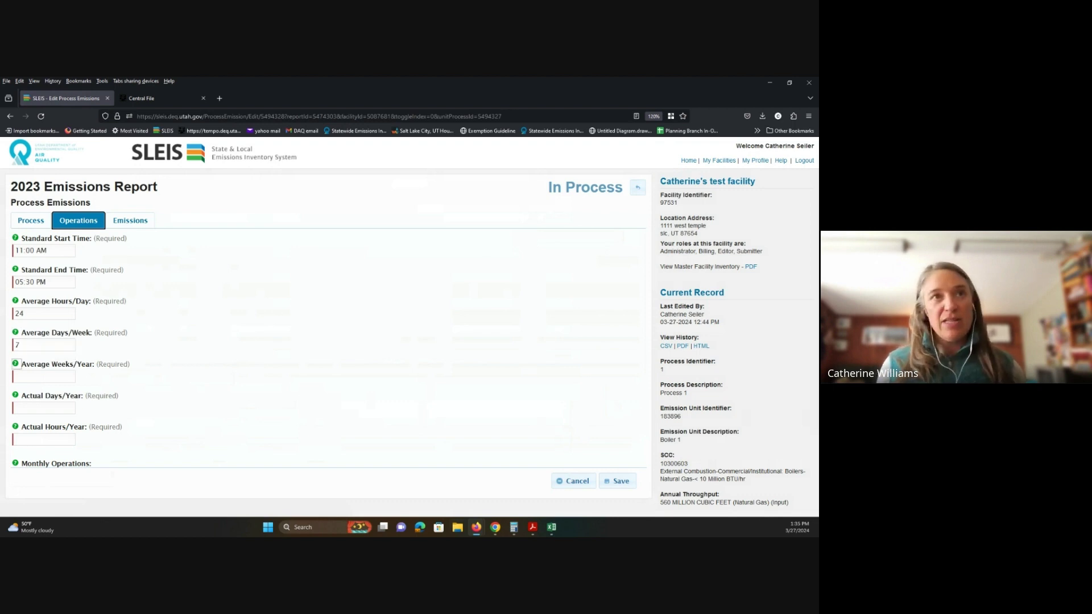
{"action": "type", "text": "52"}
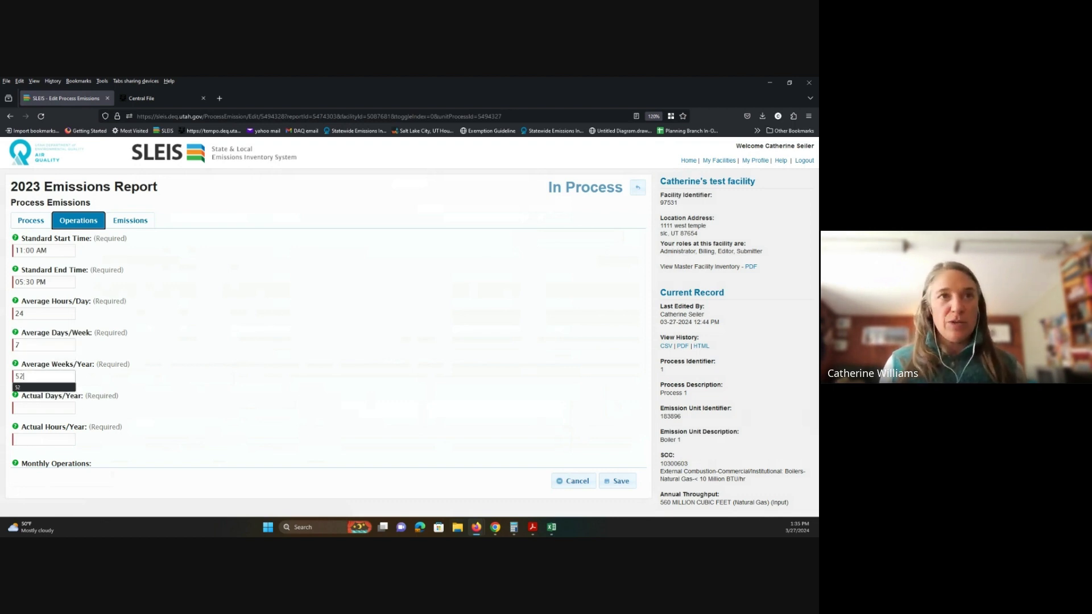
{"action": "key", "text": "Tab"}
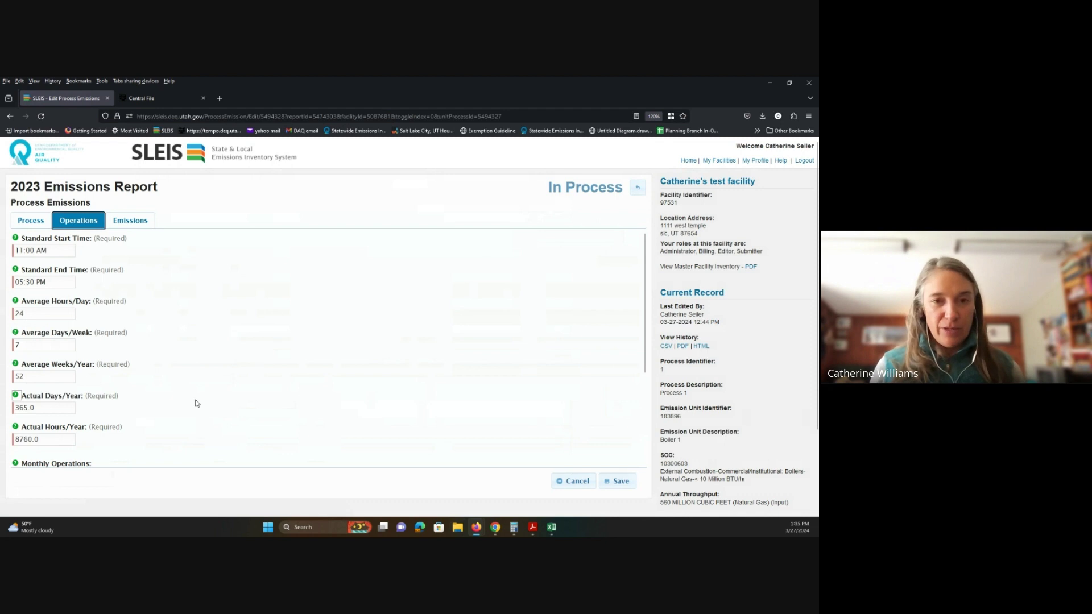
Step: Open the Monthly Operations help showing even monthly percentages from Jan 8.5% to Dec 8.5%
{"action": "scroll", "coordinate": [196, 403], "scroll_direction": "down", "scroll_amount": 3}
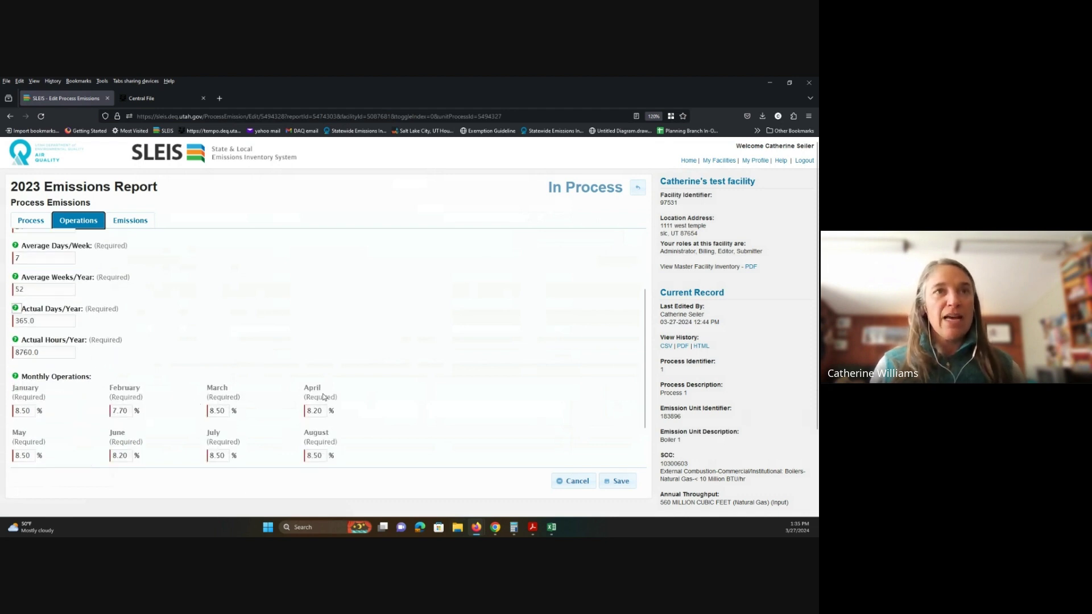
{"action": "scroll", "coordinate": [310, 344], "scroll_direction": "down", "scroll_amount": 1}
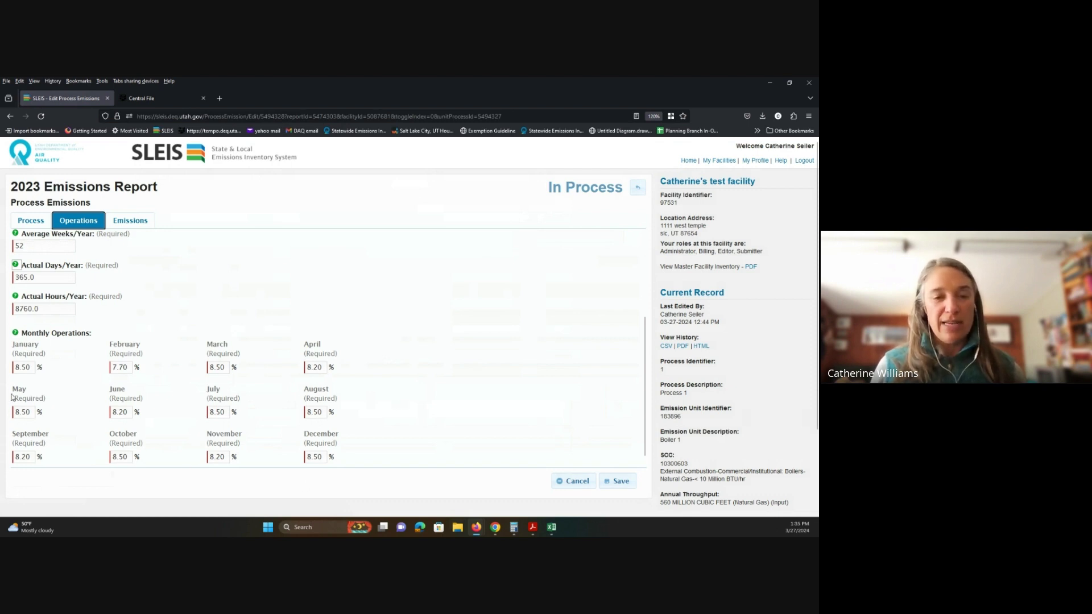
{"action": "left_click", "coordinate": [15, 334]}
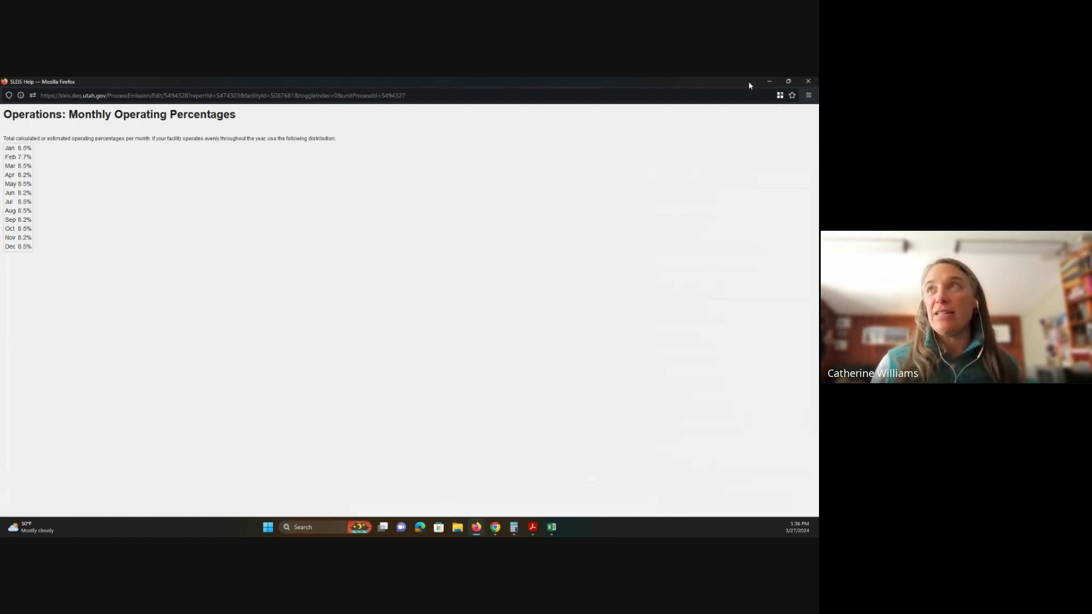
Step: Dismiss the monthly percentages help, check the emissions table, and list Process 1's throughput unit combinations
{"action": "left_click", "coordinate": [808, 82]}
{"action": "scroll", "coordinate": [165, 334], "scroll_direction": "down", "scroll_amount": 1}
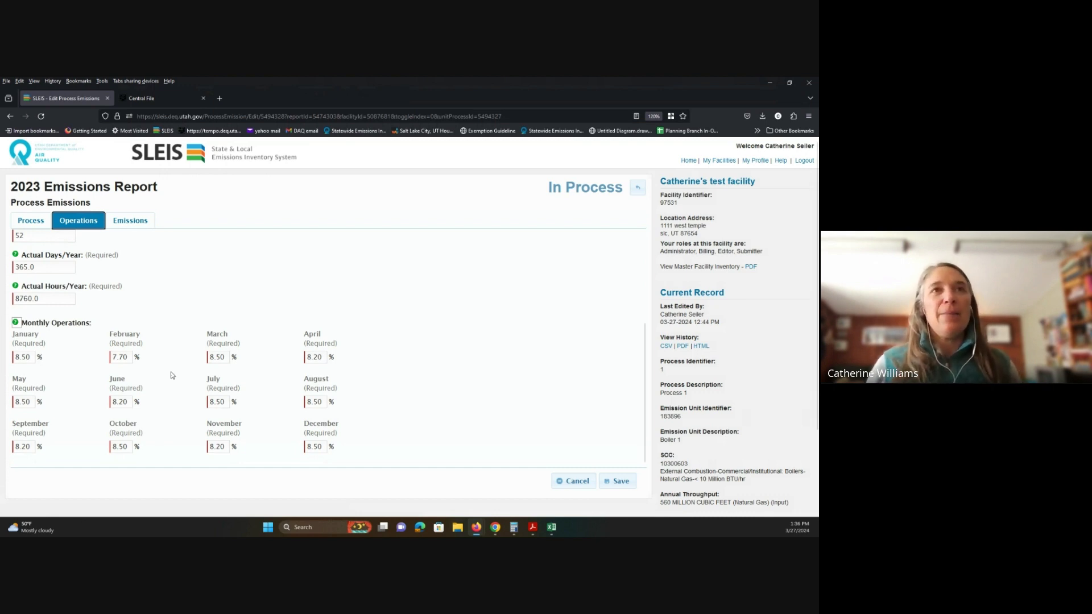
{"action": "left_click", "coordinate": [130, 221]}
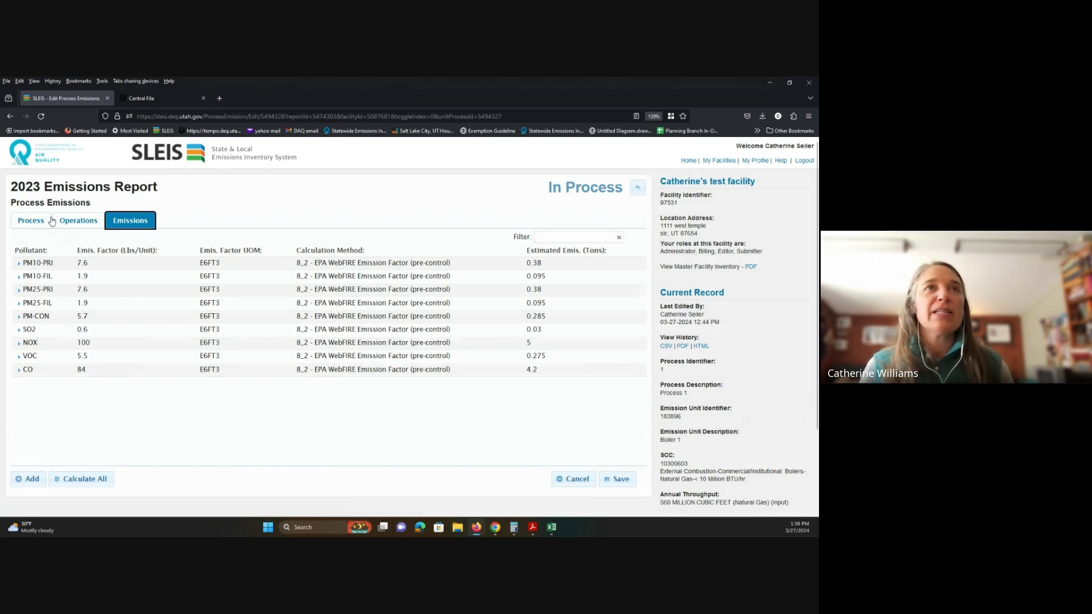
{"action": "left_click", "coordinate": [31, 221]}
{"action": "left_click", "coordinate": [206, 416]}
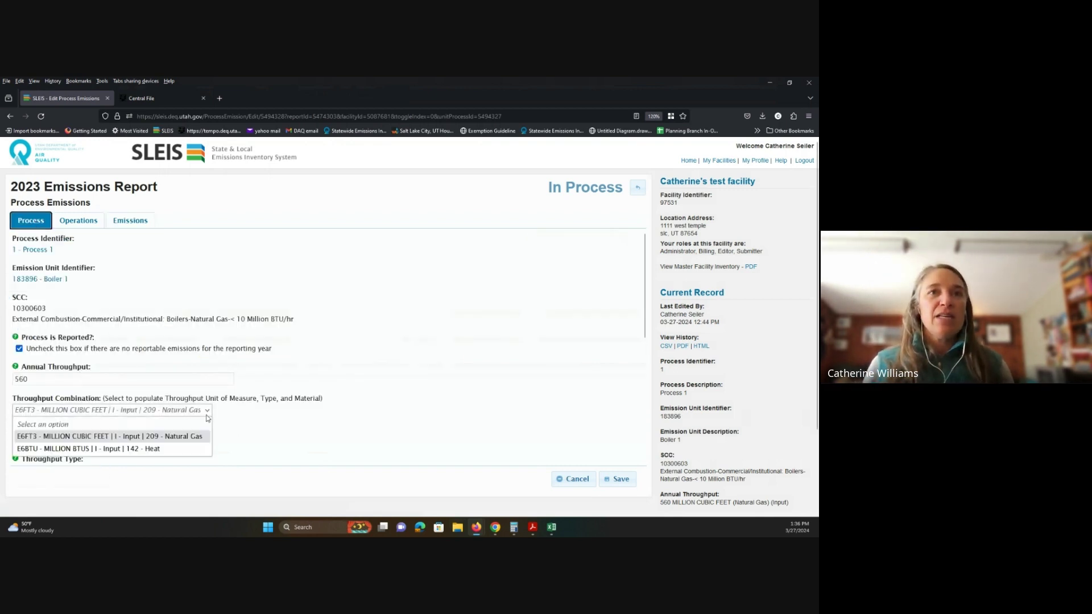
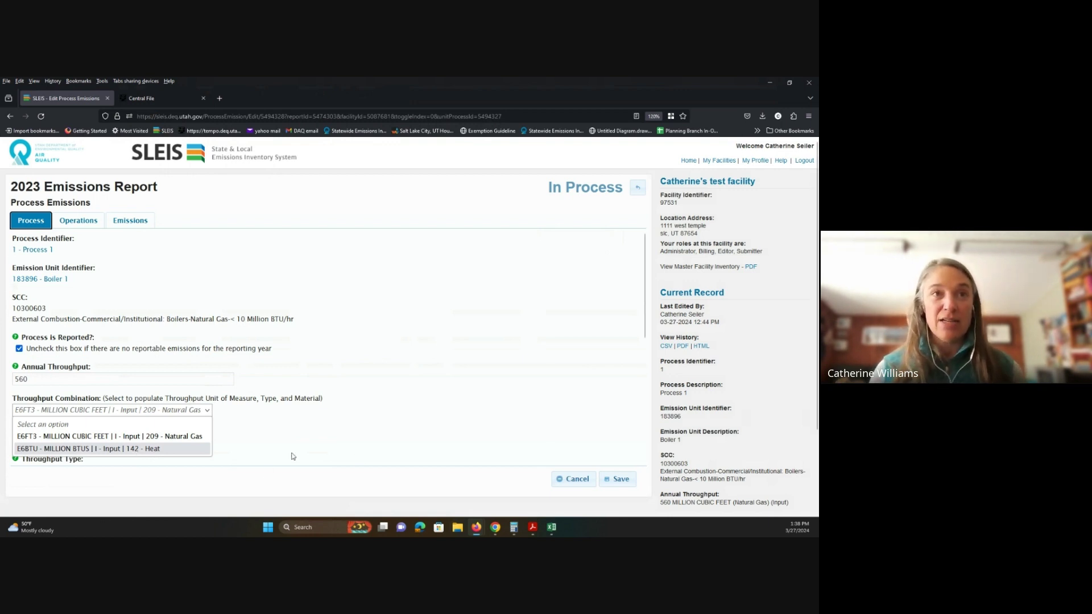
Step: Keep E6FT3 natural gas as Boiler 1's throughput and view its nine-pollutant emissions table
{"action": "left_click", "coordinate": [252, 443]}
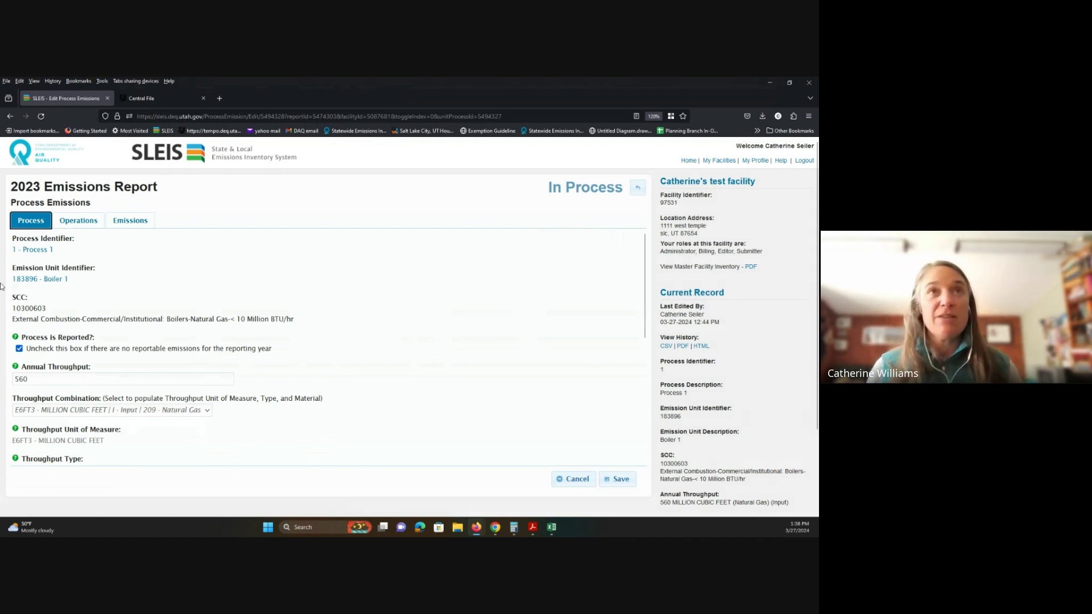
{"action": "left_click", "coordinate": [130, 221]}
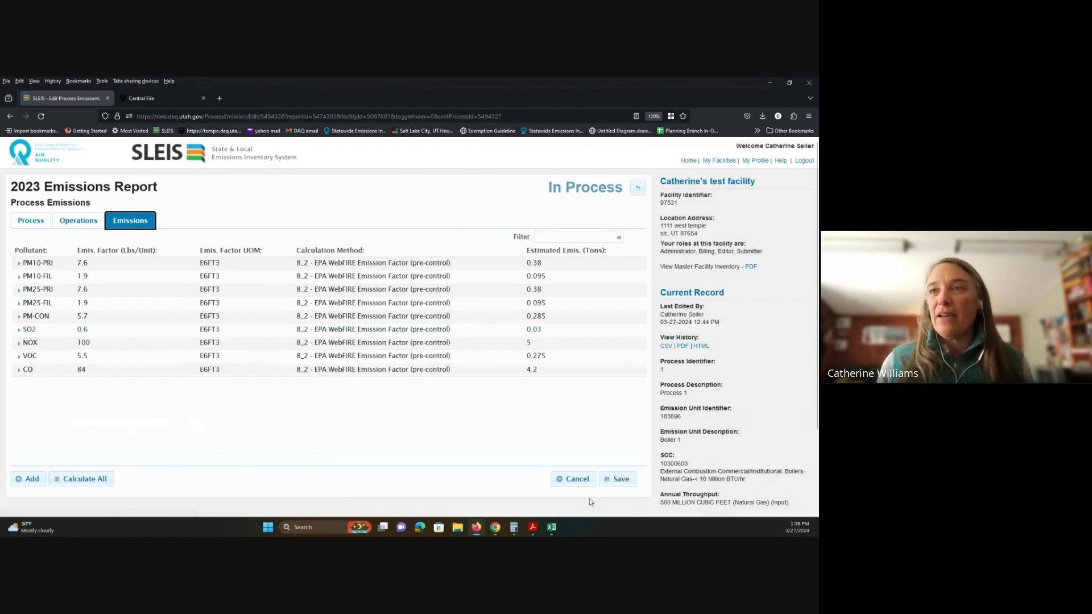
Step: Save the process so CO recalculates to 23.52 tons, then return to the Welcome page
{"action": "left_click", "coordinate": [617, 480]}
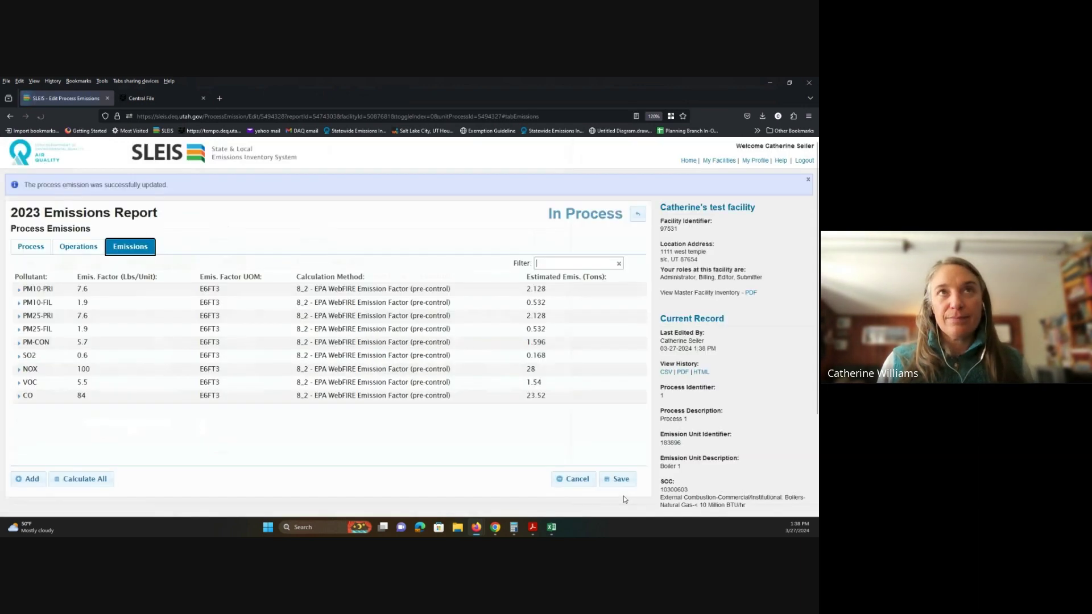
{"action": "left_click", "coordinate": [691, 161]}
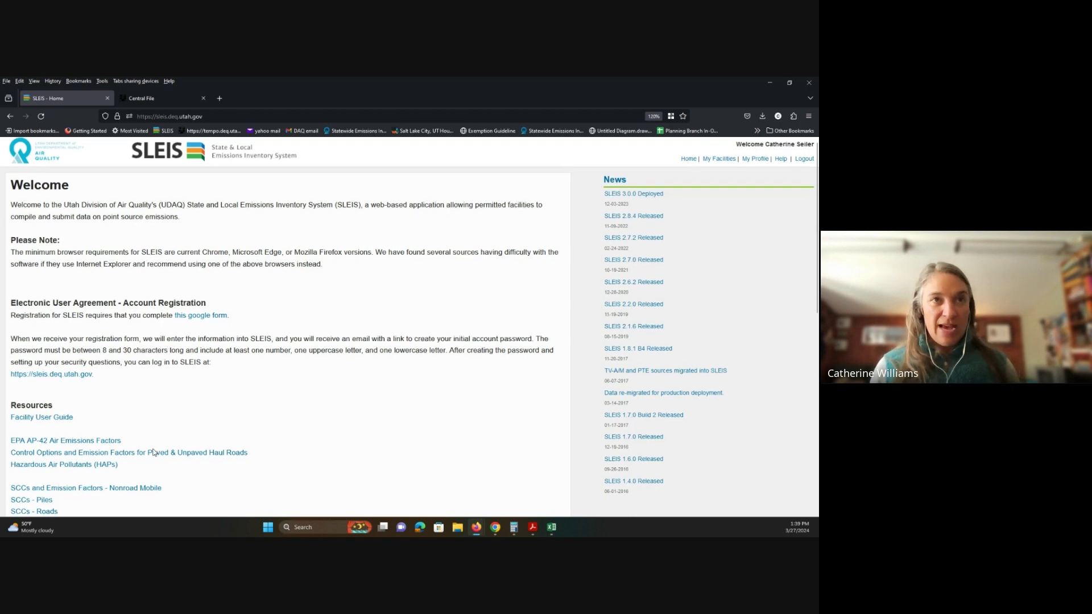
Step: Open the Required Pollutants link from the Resources list on the Welcome page
{"action": "scroll", "coordinate": [153, 453], "scroll_direction": "down", "scroll_amount": 2}
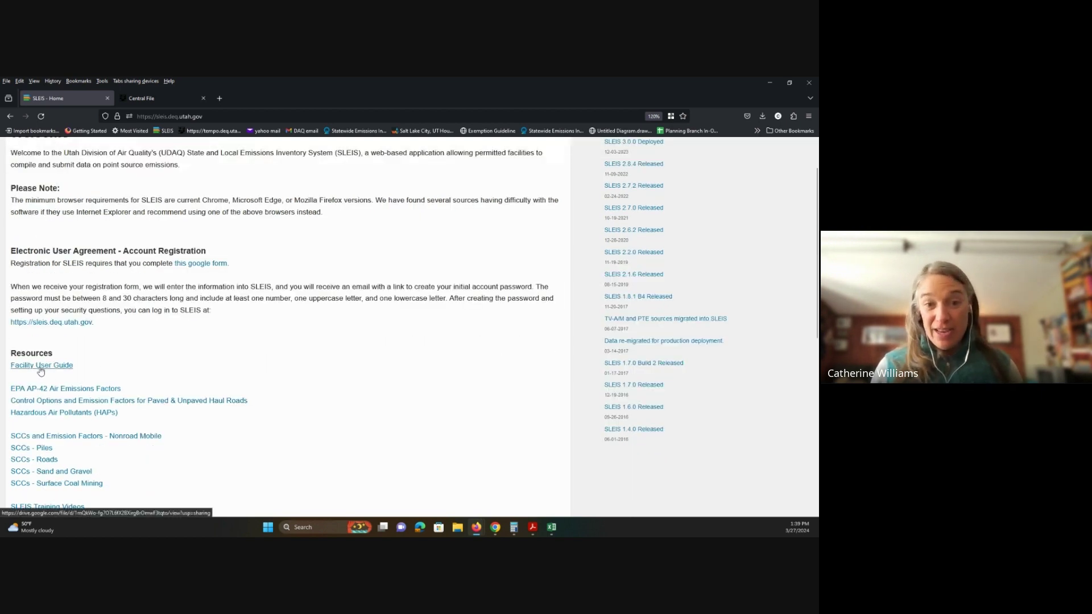
{"action": "scroll", "coordinate": [236, 344], "scroll_direction": "down", "scroll_amount": 4}
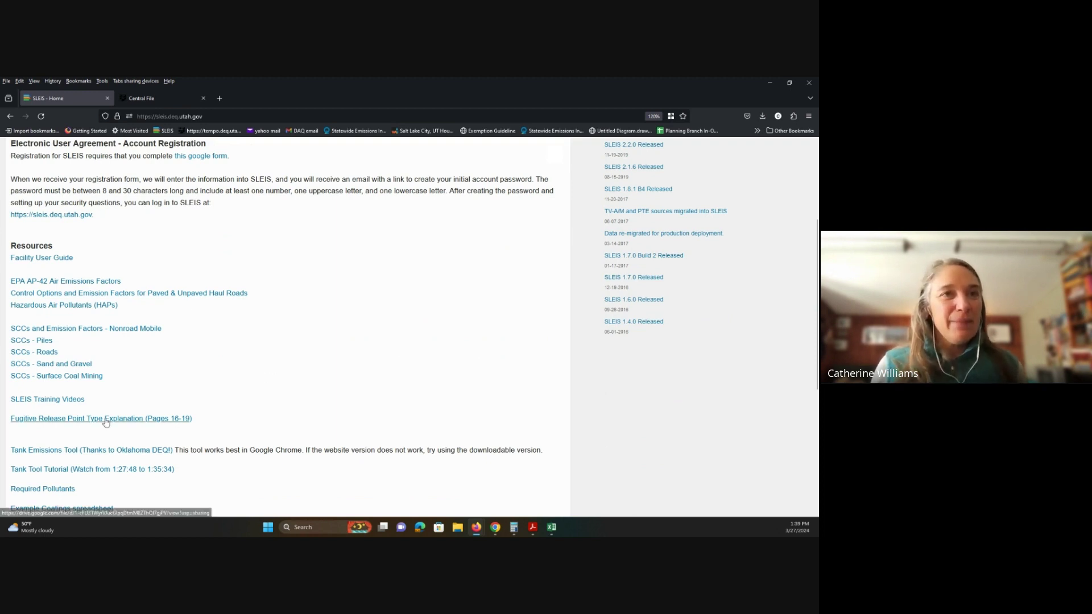
{"action": "scroll", "coordinate": [68, 432], "scroll_direction": "down", "scroll_amount": 2}
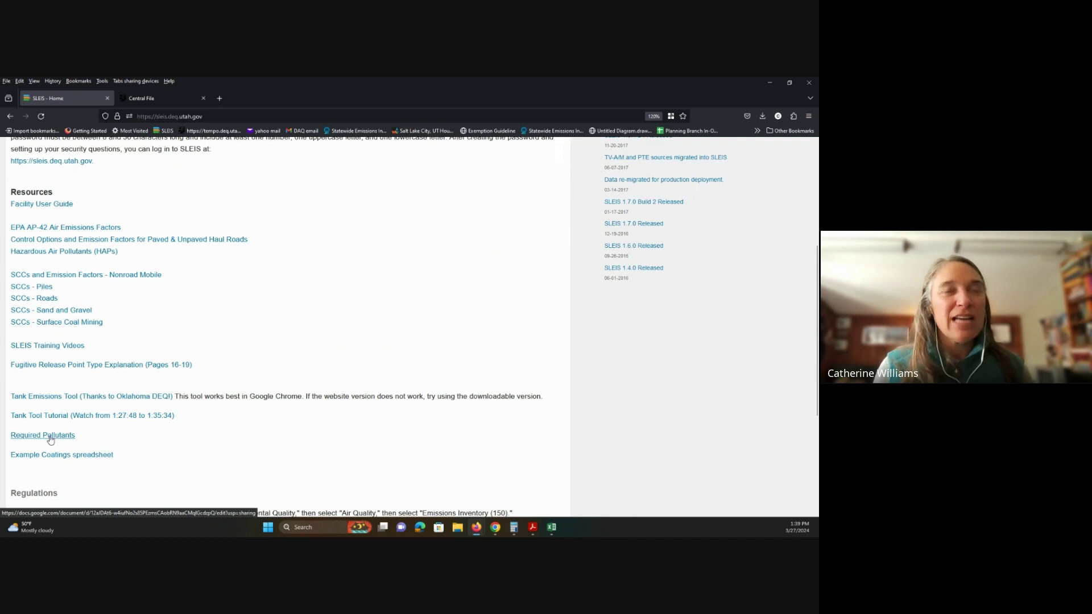
{"action": "left_click", "coordinate": [49, 437]}
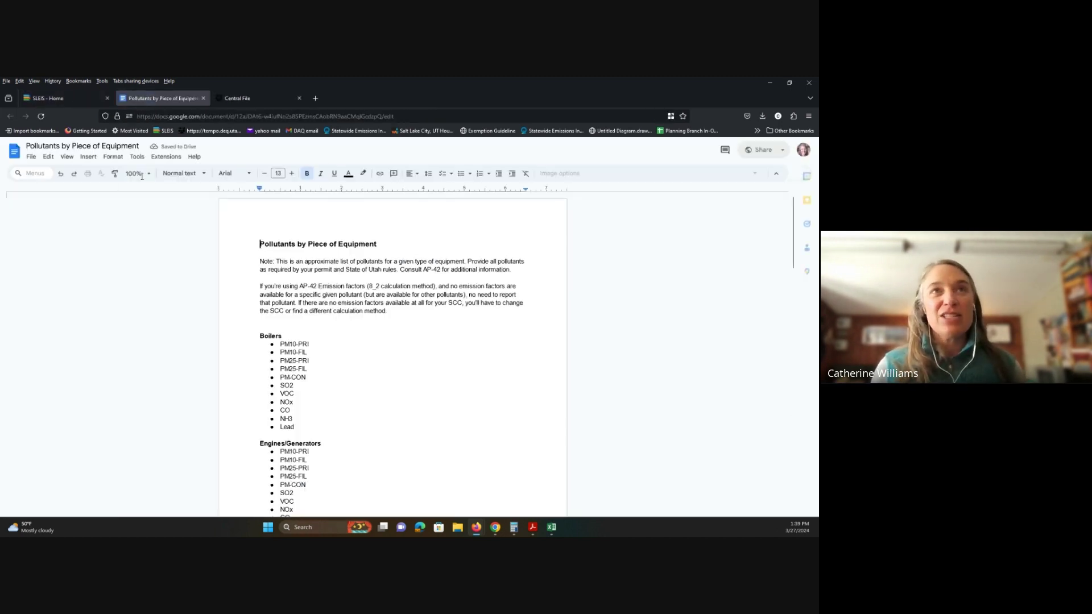
Step: Zoom the pollutant document to 150%, read the Boilers and Engines lists, then return to SLEIS Home
{"action": "left_click", "coordinate": [137, 173]}
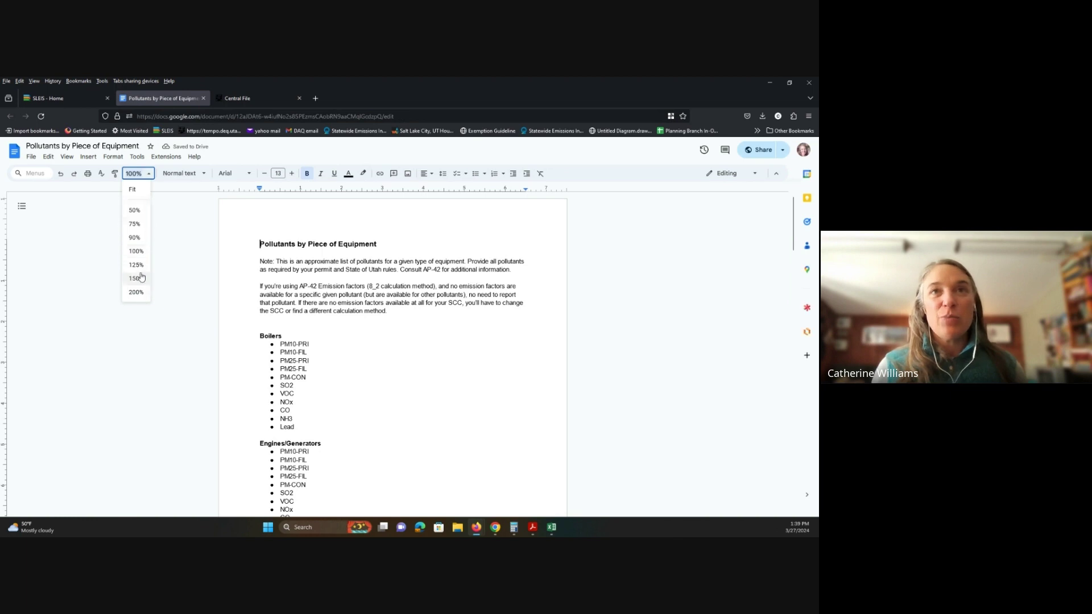
{"action": "left_click", "coordinate": [137, 278]}
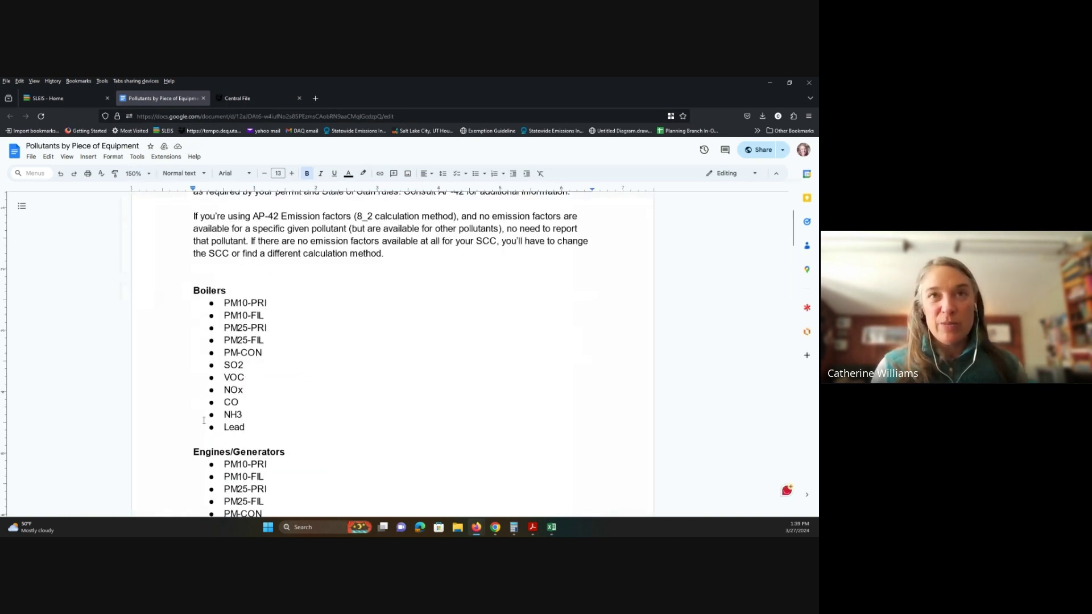
{"action": "scroll", "coordinate": [300, 395], "scroll_direction": "down", "scroll_amount": 3}
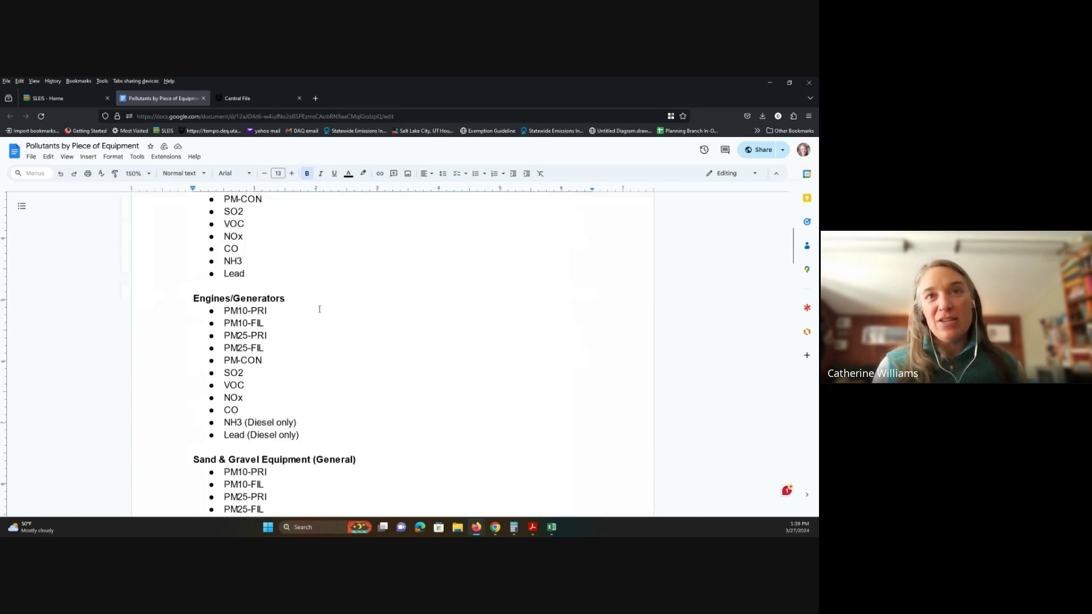
{"action": "scroll", "coordinate": [349, 370], "scroll_direction": "down", "scroll_amount": 2}
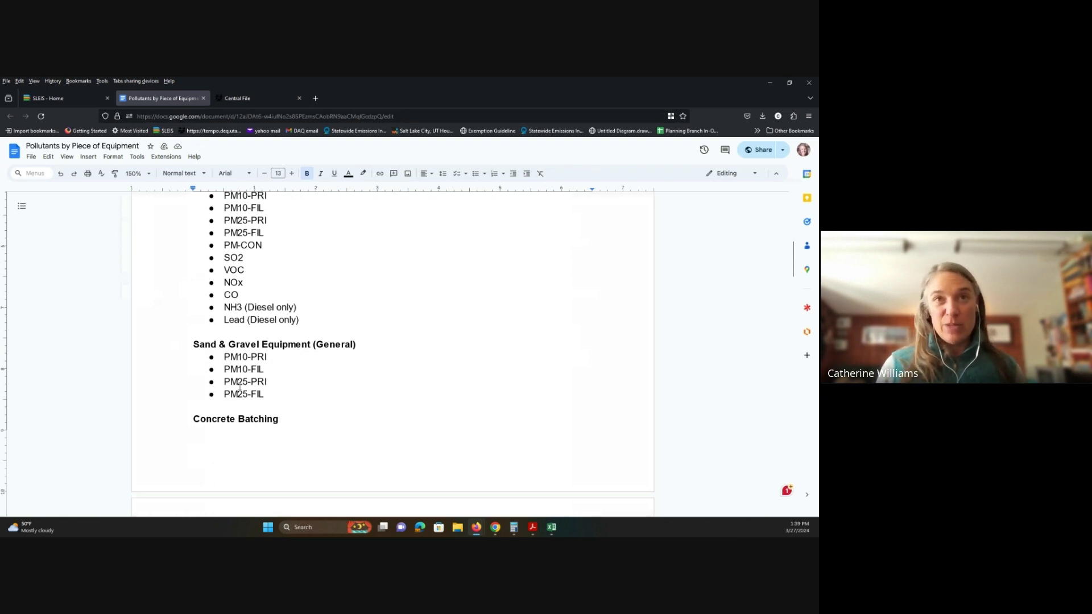
{"action": "left_click", "coordinate": [91, 99]}
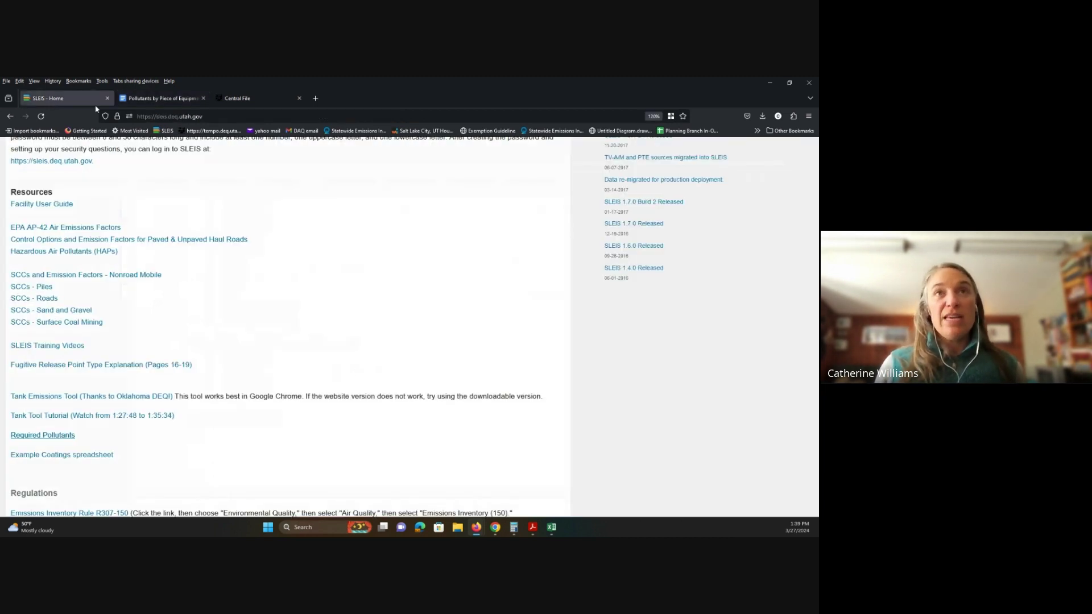
Step: Go from My Facilities to the test facility's 2023 report Process Emissions list
{"action": "scroll", "coordinate": [702, 171], "scroll_direction": "up", "scroll_amount": 4}
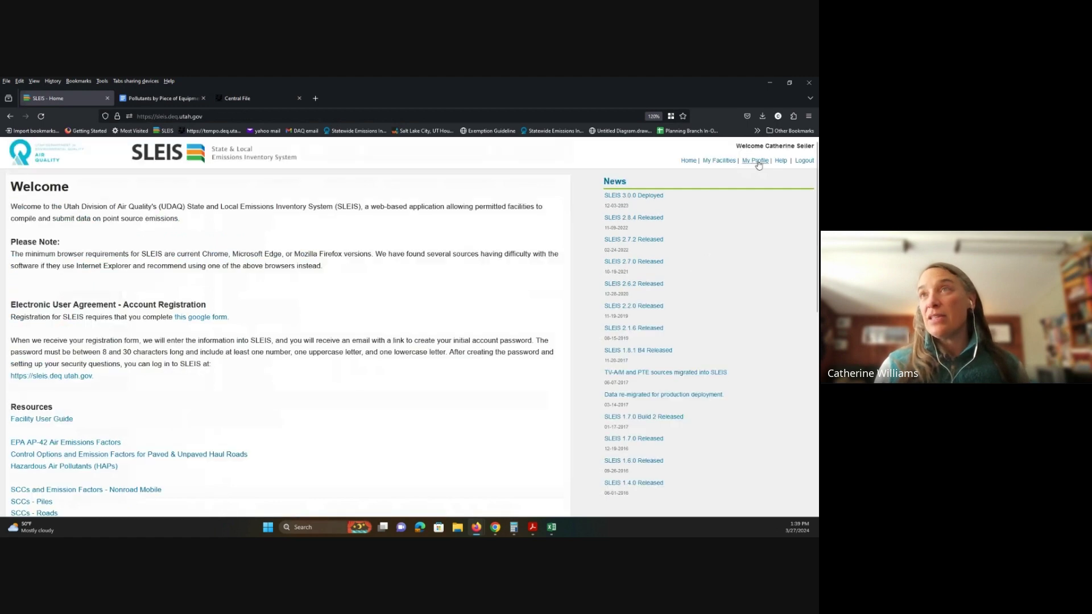
{"action": "left_click", "coordinate": [718, 161]}
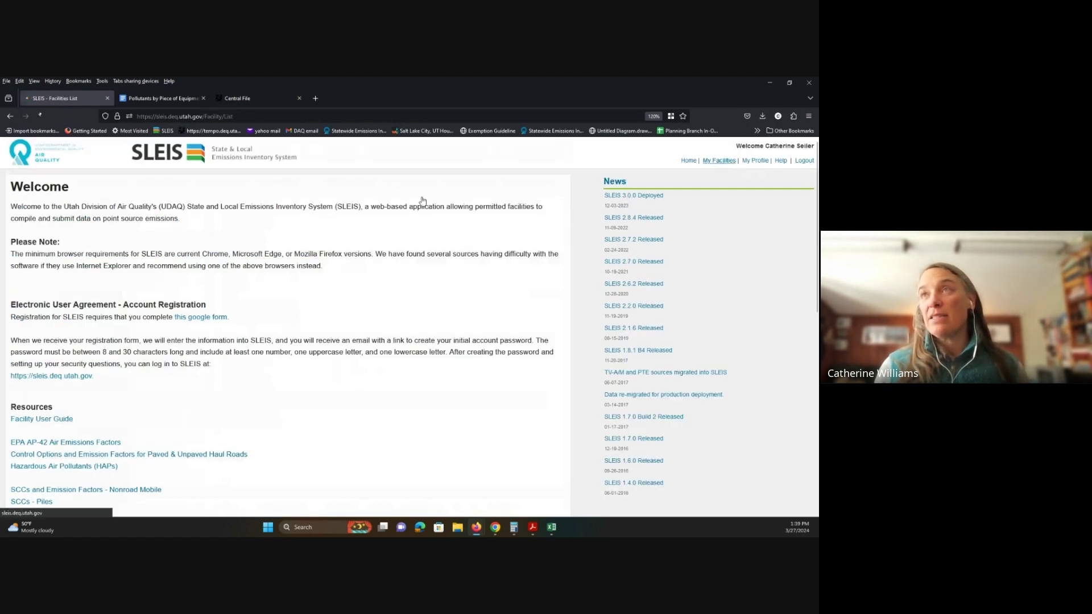
{"action": "left_click", "coordinate": [794, 245]}
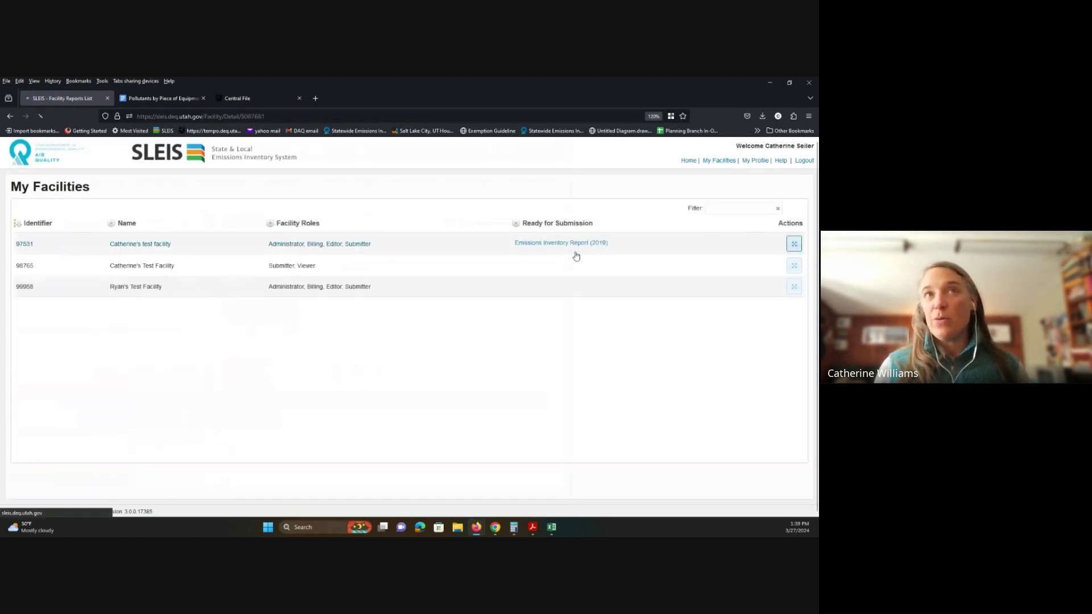
{"action": "left_click", "coordinate": [632, 251]}
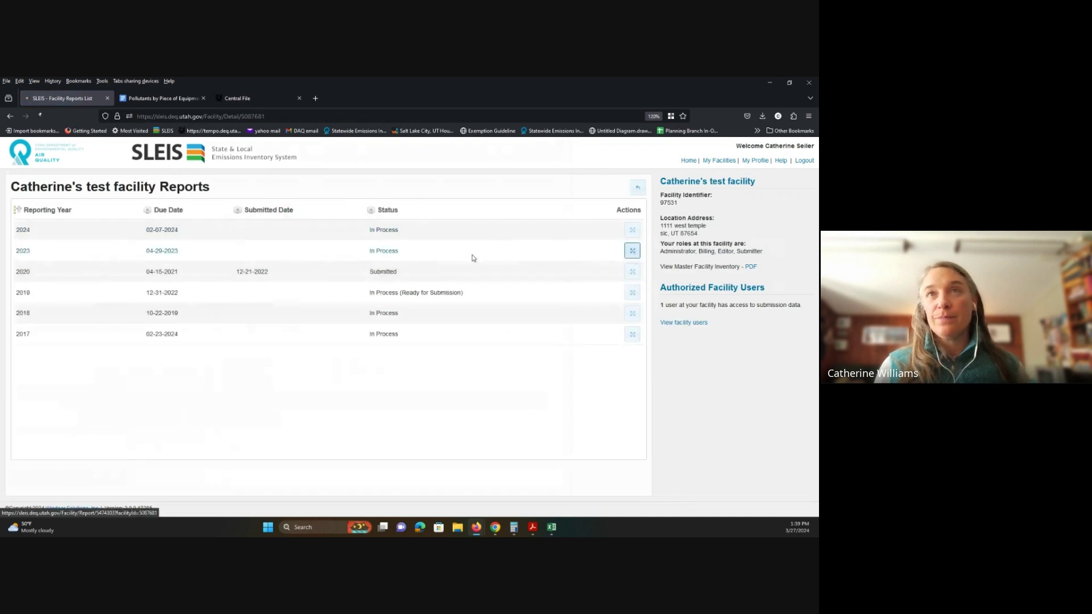
{"action": "left_click", "coordinate": [42, 336]}
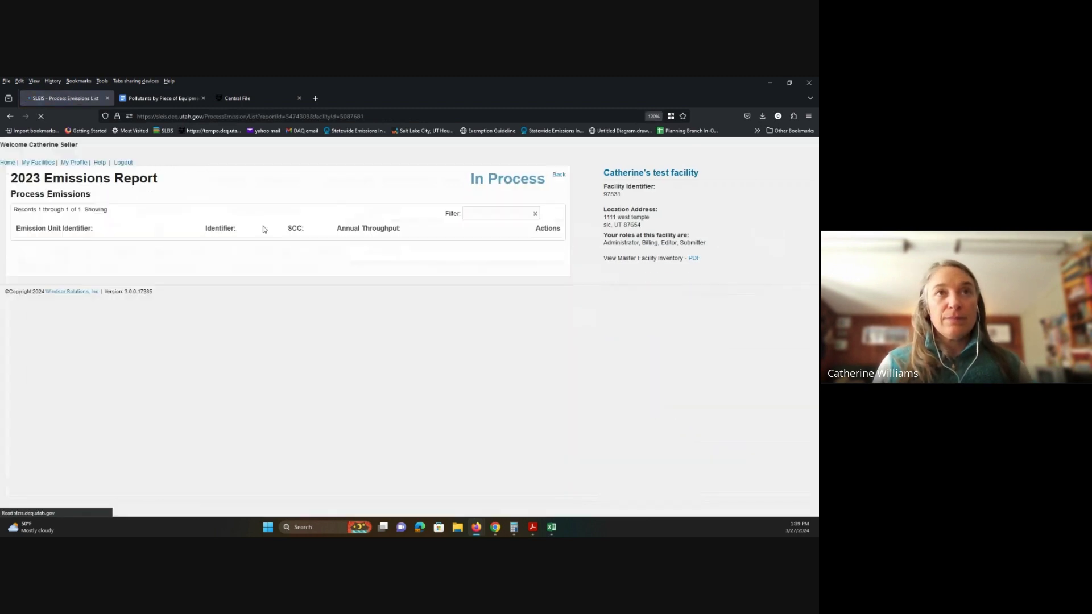
Step: Open Boiler 1's emissions table and compare it with the Pollutants by Piece of Equipment document
{"action": "left_click", "coordinate": [633, 257]}
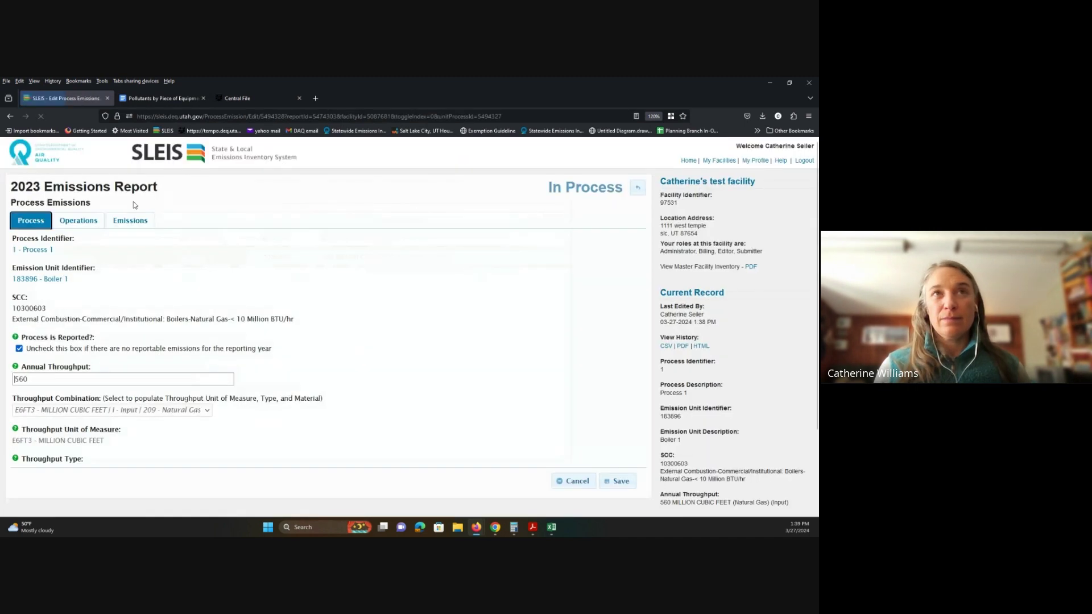
{"action": "left_click", "coordinate": [130, 220]}
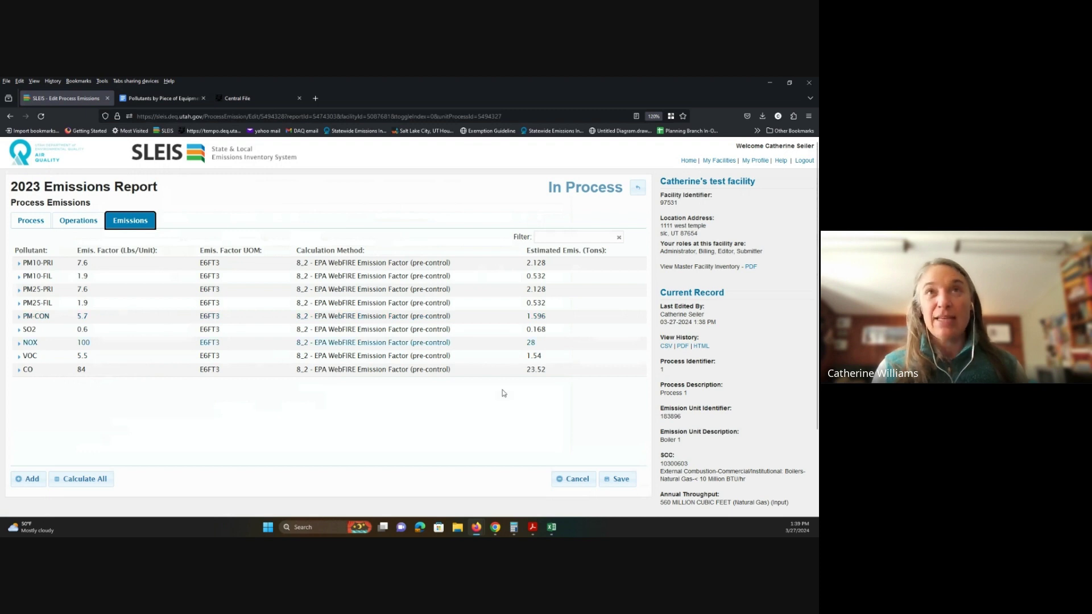
{"action": "left_click", "coordinate": [150, 102]}
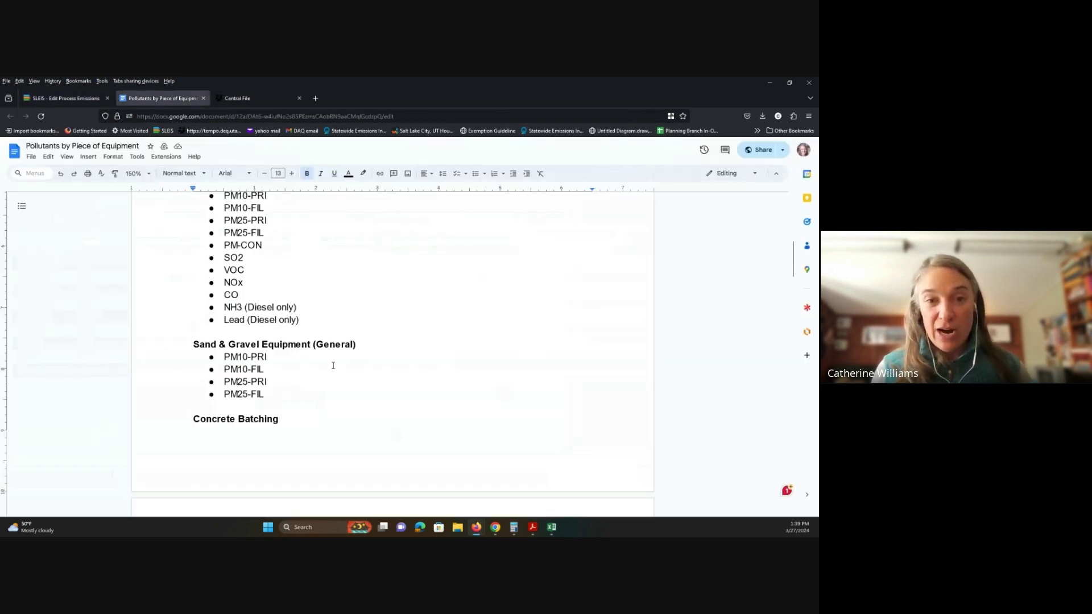
{"action": "left_click", "coordinate": [44, 102]}
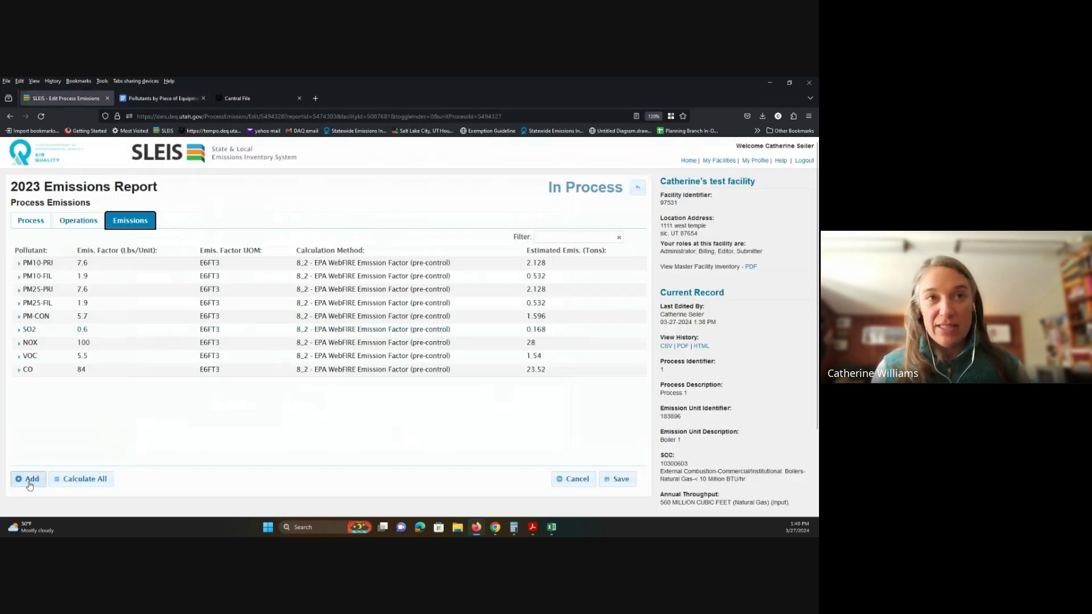
{"action": "left_click", "coordinate": [30, 479]}
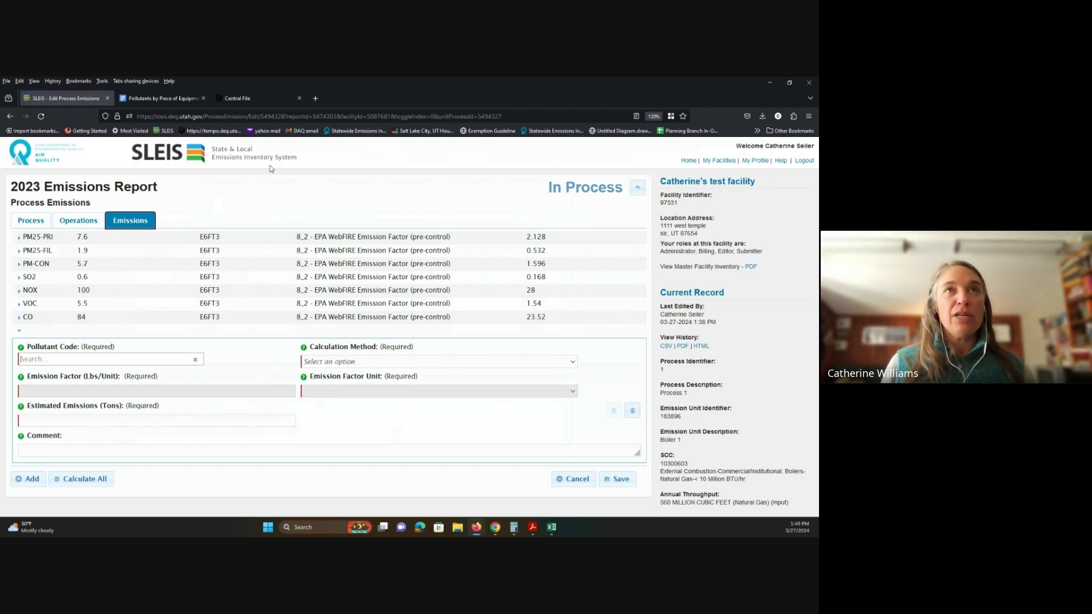
{"action": "type", "text": "chlor"}
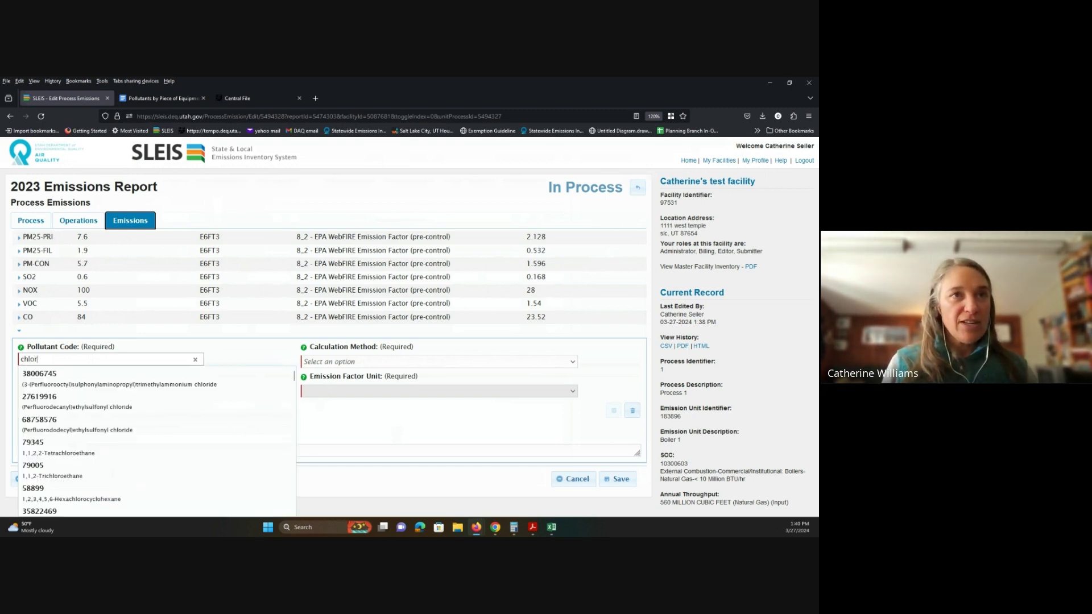
{"action": "type", "text": "i"}
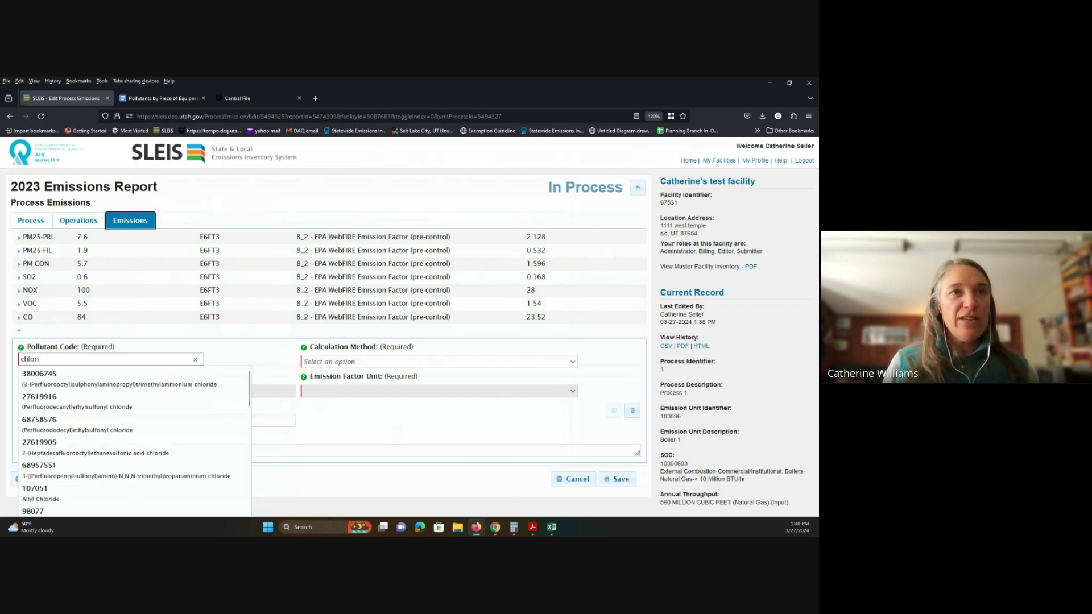
{"action": "type", "text": "ene"}
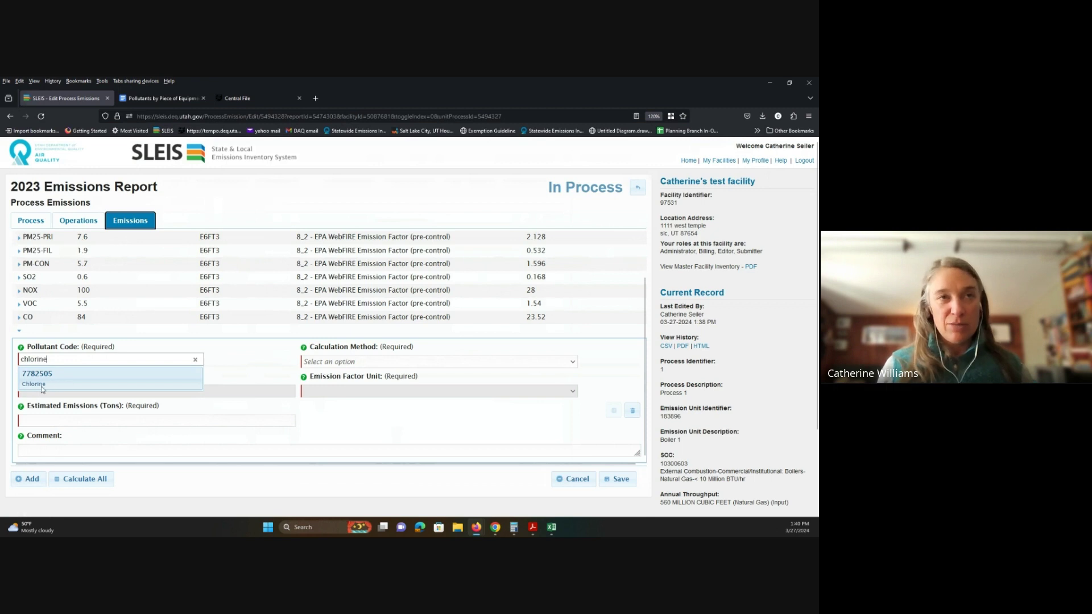
{"action": "left_click", "coordinate": [196, 362]}
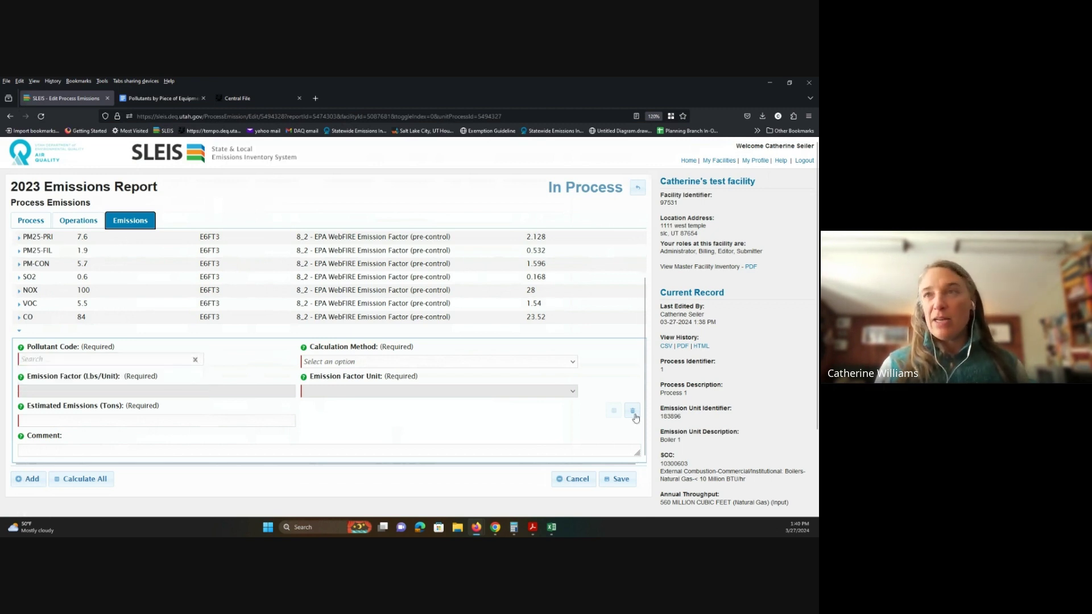
{"action": "left_click", "coordinate": [632, 411]}
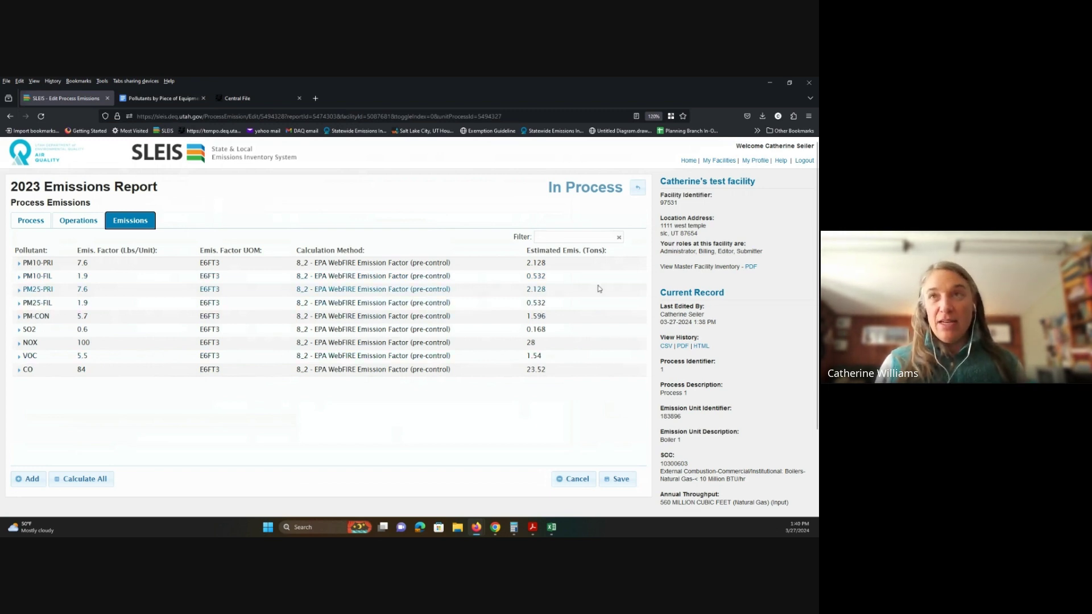
Step: Expand the PM10-PRI row showing factor 7.6, EPA WebFIRE method and 2.128 tons
{"action": "scroll", "coordinate": [642, 436], "scroll_direction": "down", "scroll_amount": 2}
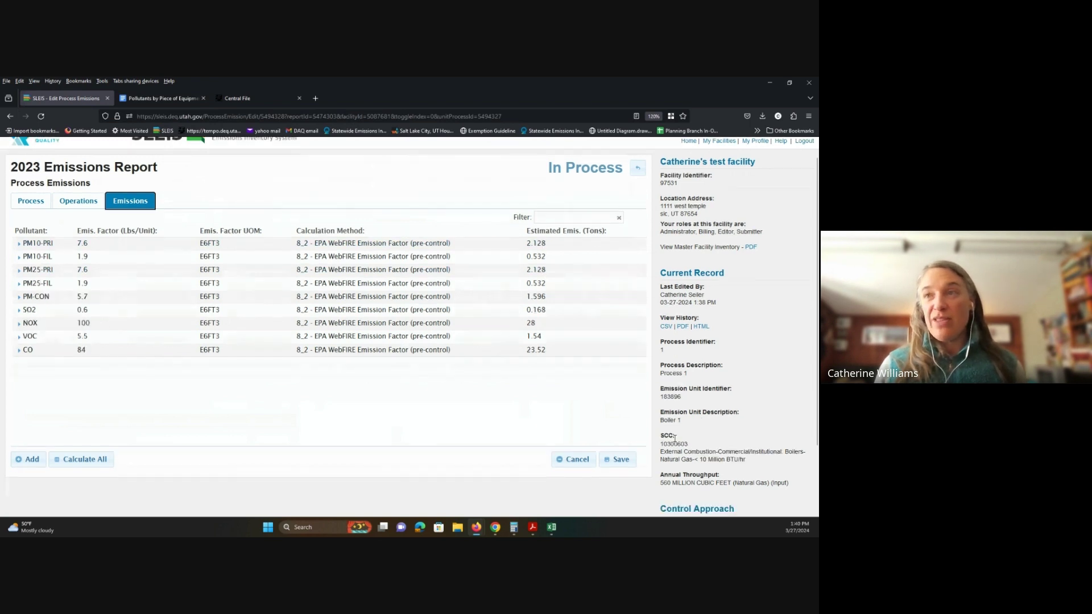
{"action": "scroll", "coordinate": [669, 464], "scroll_direction": "up", "scroll_amount": 1}
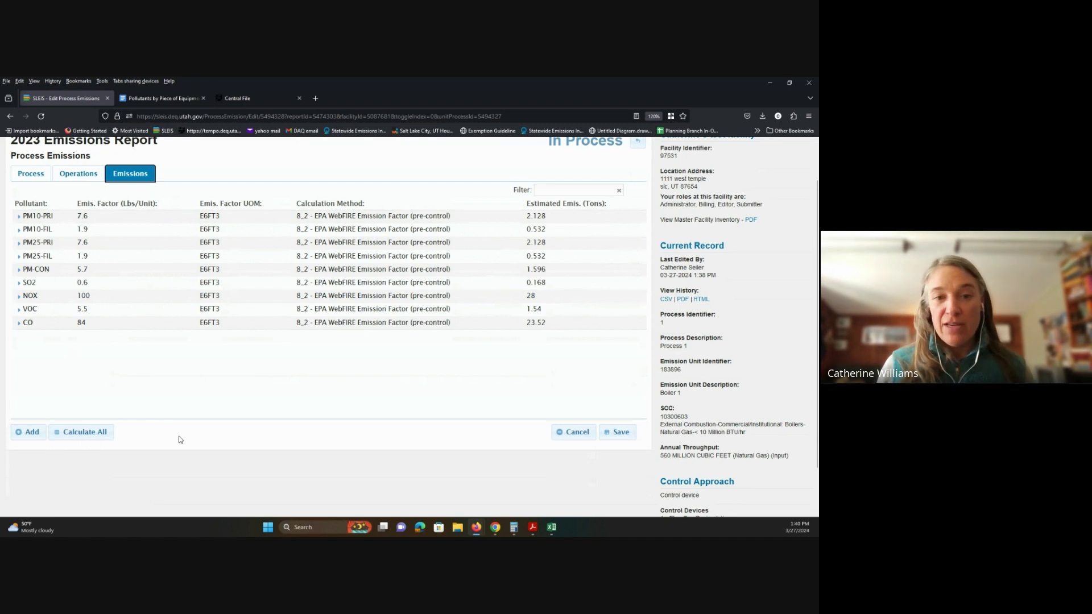
{"action": "scroll", "coordinate": [152, 382], "scroll_direction": "up", "scroll_amount": 1}
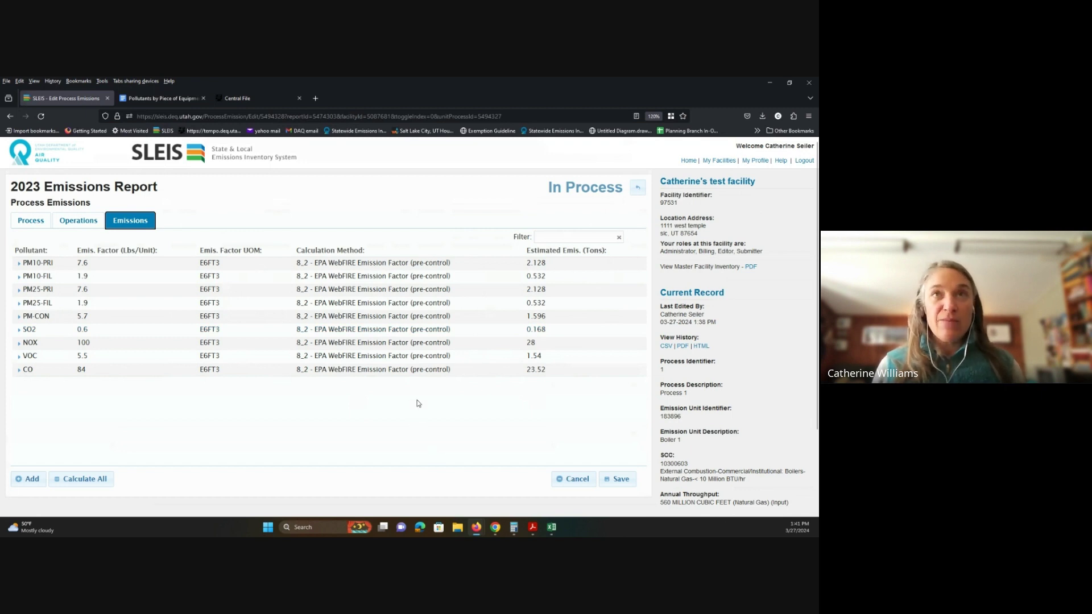
{"action": "left_click", "coordinate": [24, 263]}
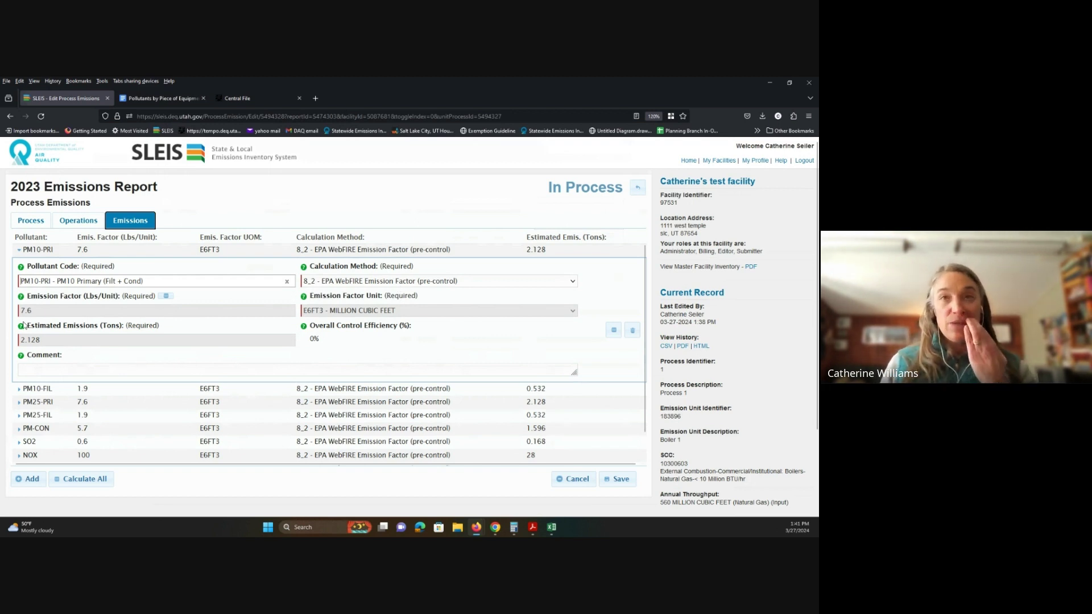
Step: Switch PM10-PRI to the 4_2 Stack Test (pre-control EF) method with emission factor 5.6
{"action": "left_click", "coordinate": [573, 281]}
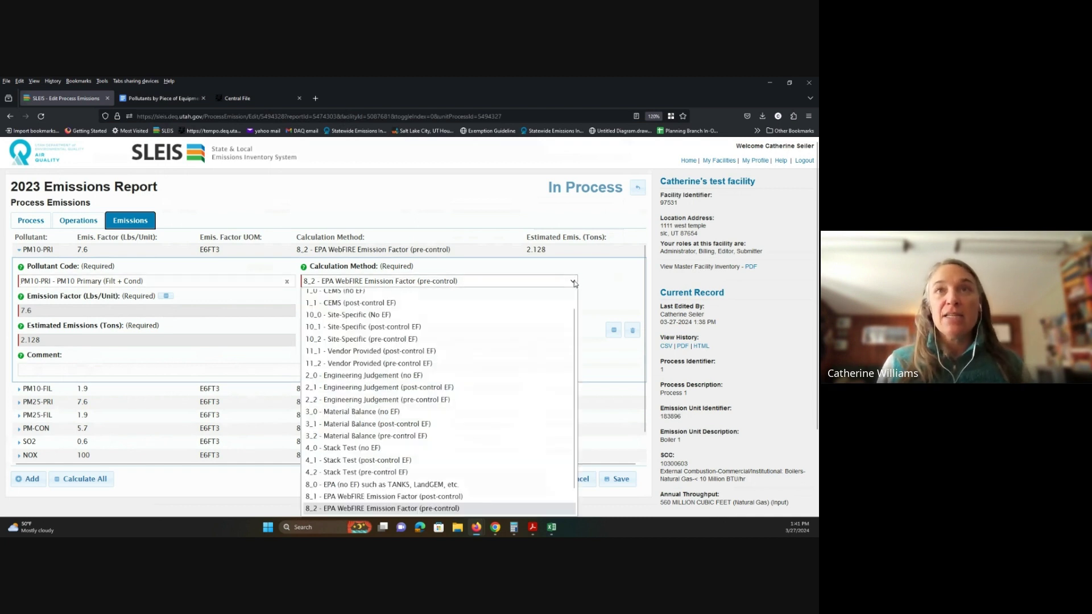
{"action": "left_click", "coordinate": [392, 478]}
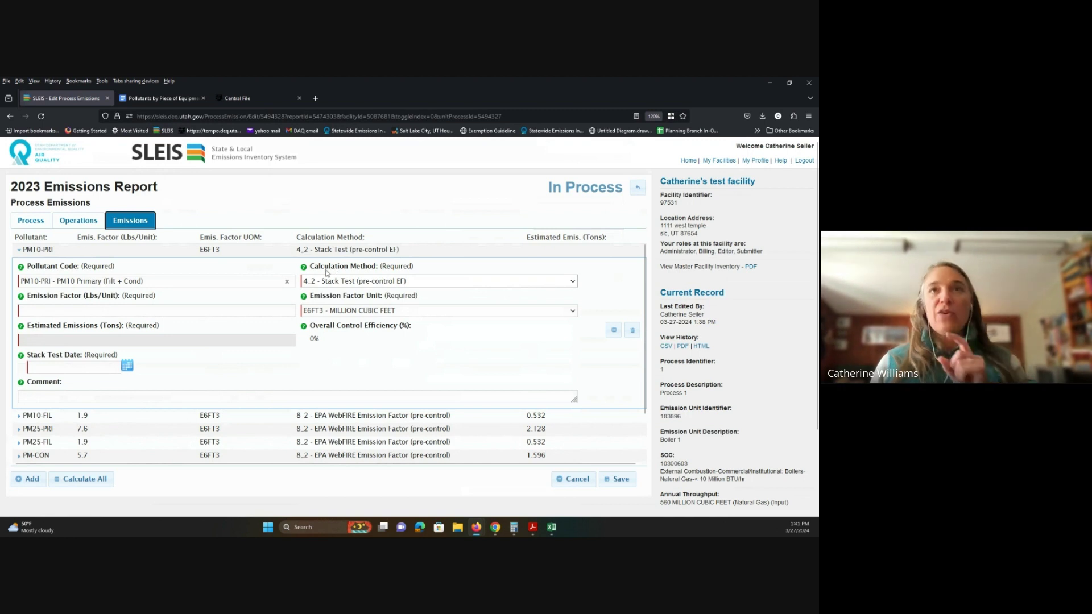
{"action": "left_click", "coordinate": [81, 308]}
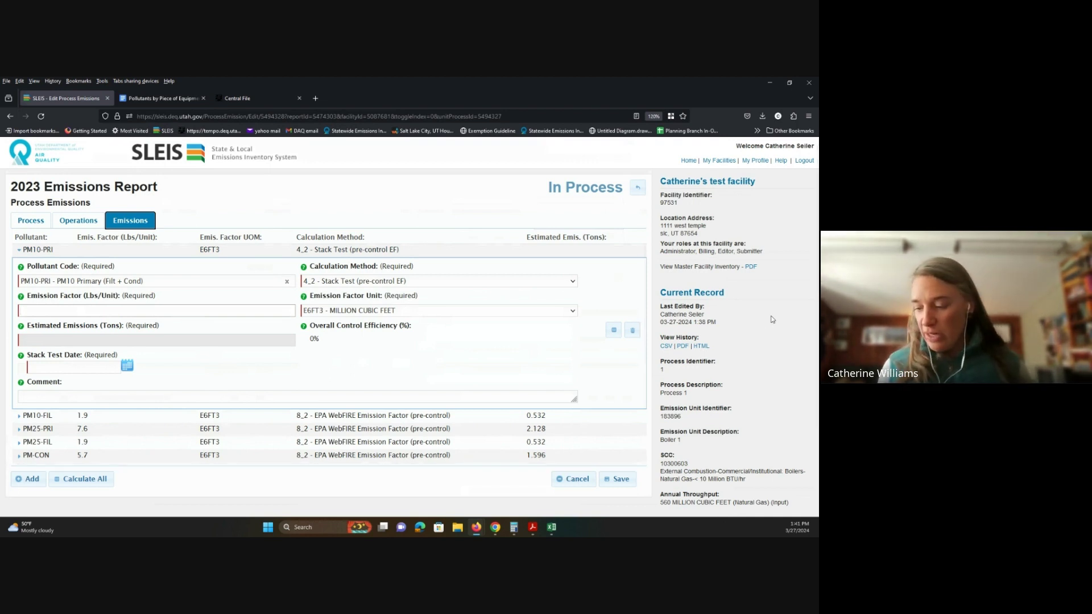
{"action": "type", "text": "5.6"}
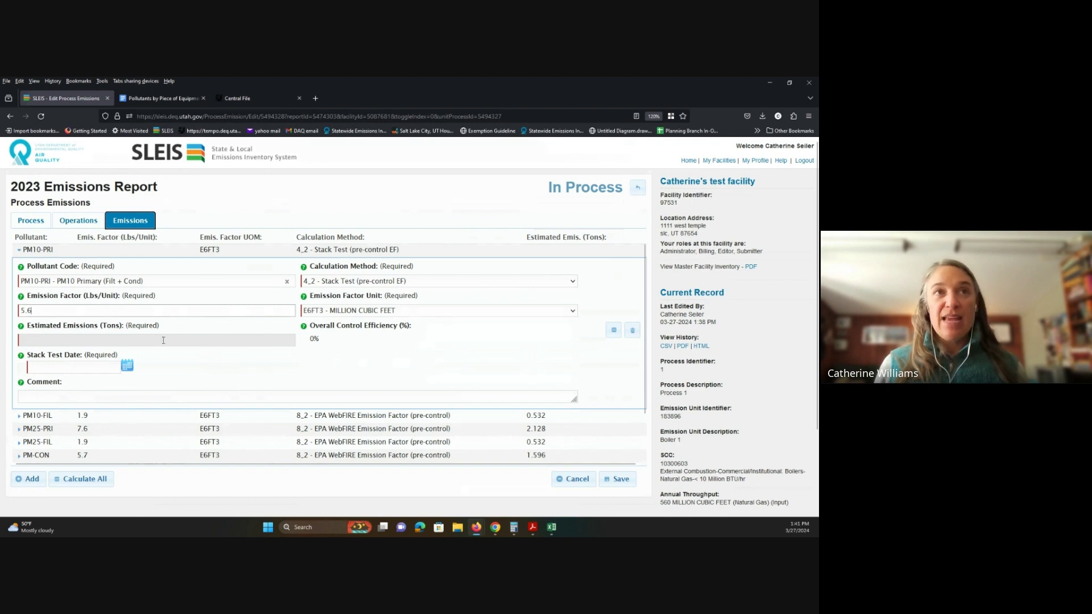
{"action": "key", "text": "Tab"}
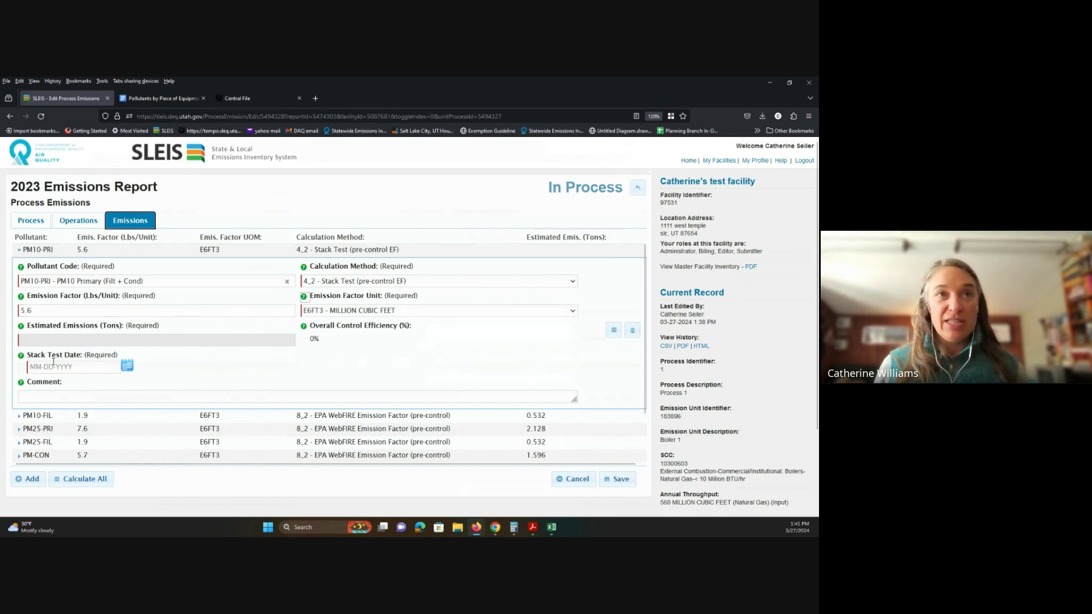
Step: Set PM10-PRI's stack test date to 11-14-2023 and save
{"action": "left_click", "coordinate": [127, 365]}
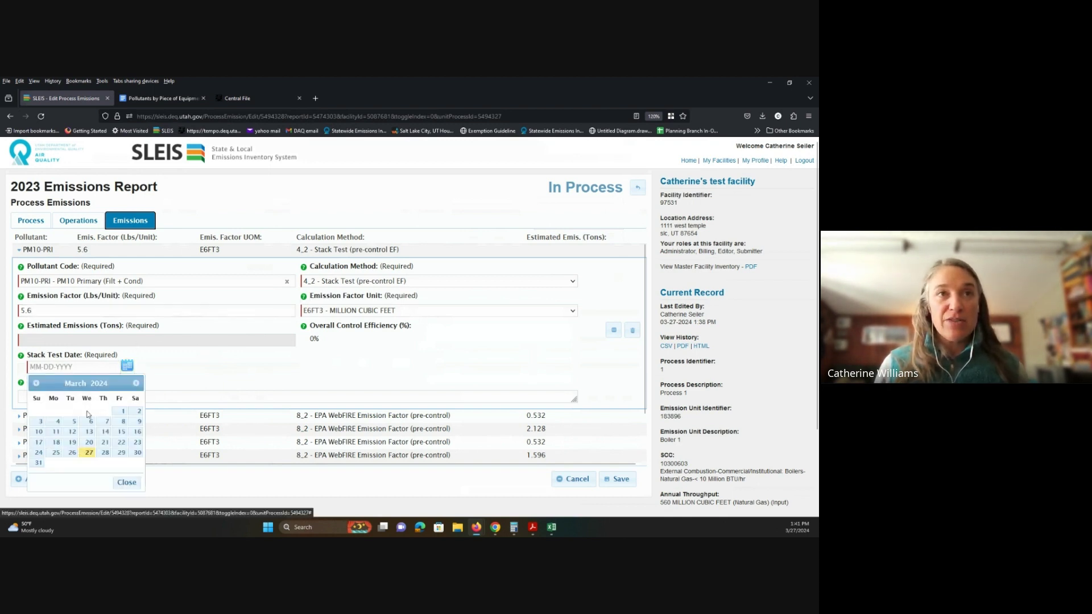
{"action": "left_click", "coordinate": [35, 383]}
{"action": "left_click", "coordinate": [35, 383]}
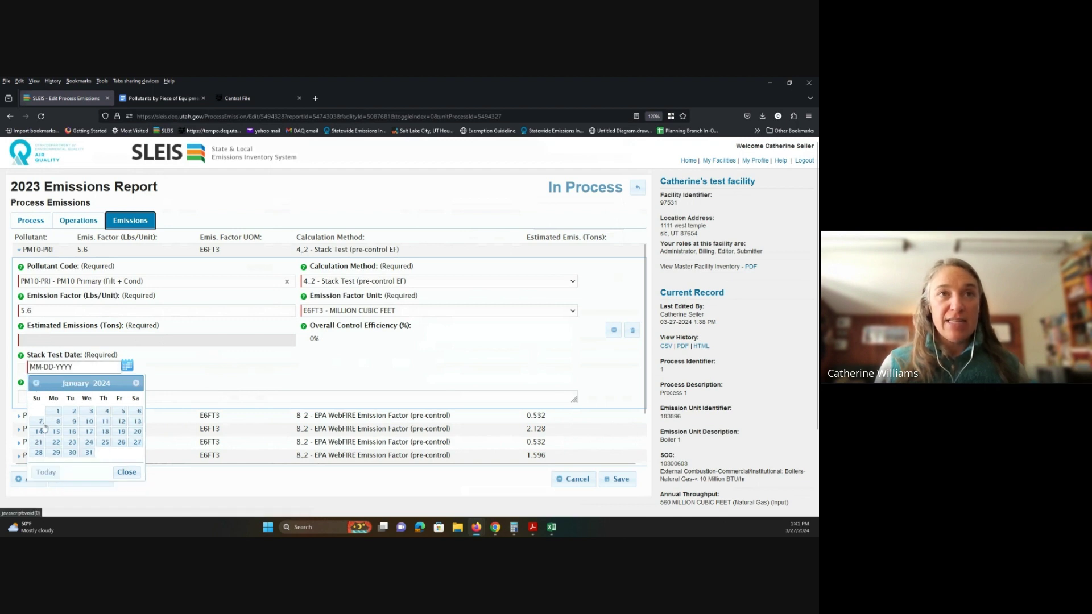
{"action": "left_click", "coordinate": [58, 410]}
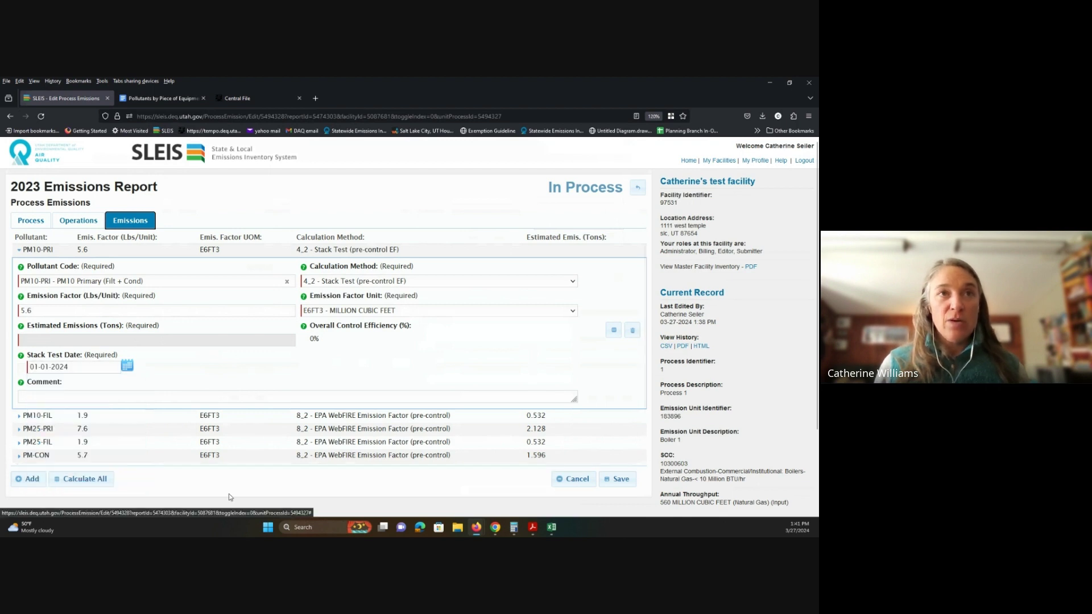
{"action": "left_click", "coordinate": [126, 365]}
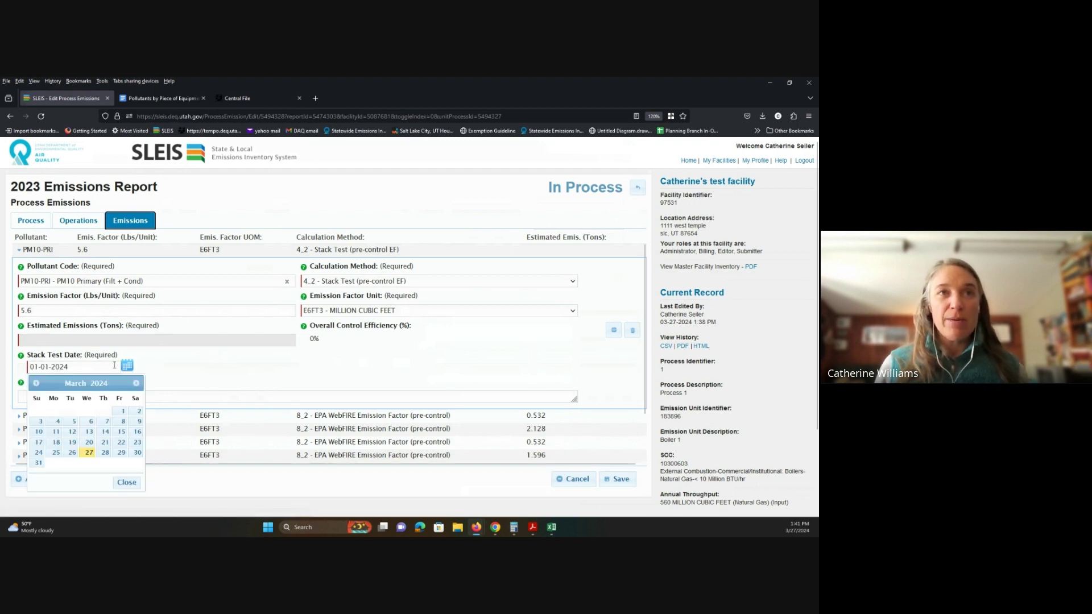
{"action": "left_click", "coordinate": [36, 384]}
{"action": "left_click", "coordinate": [36, 384]}
{"action": "left_click", "coordinate": [36, 383]}
{"action": "left_click", "coordinate": [35, 384]}
{"action": "left_click", "coordinate": [72, 431]}
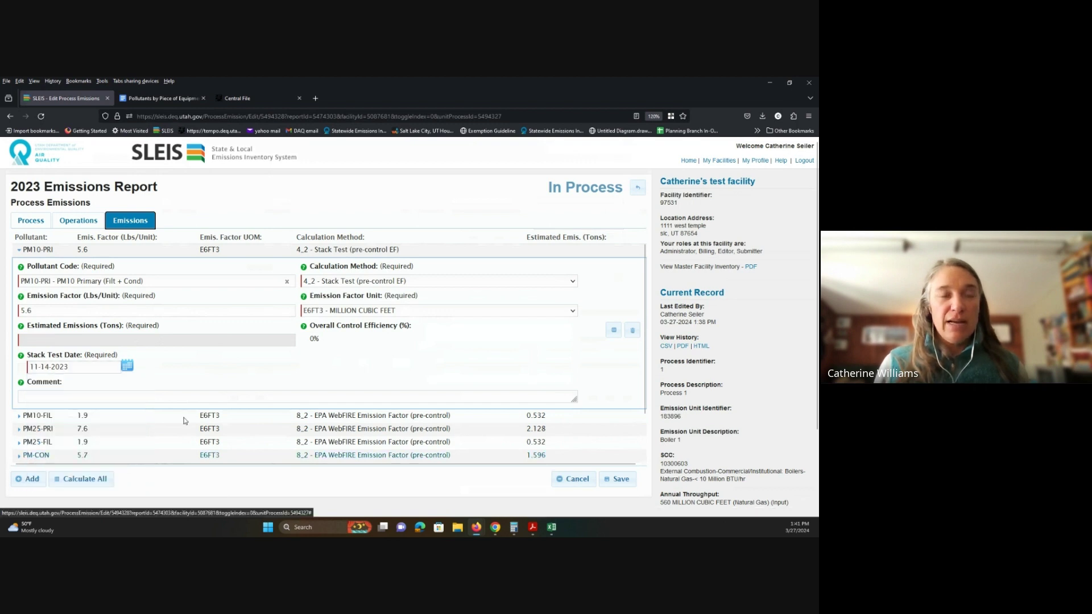
{"action": "left_click", "coordinate": [617, 479]}
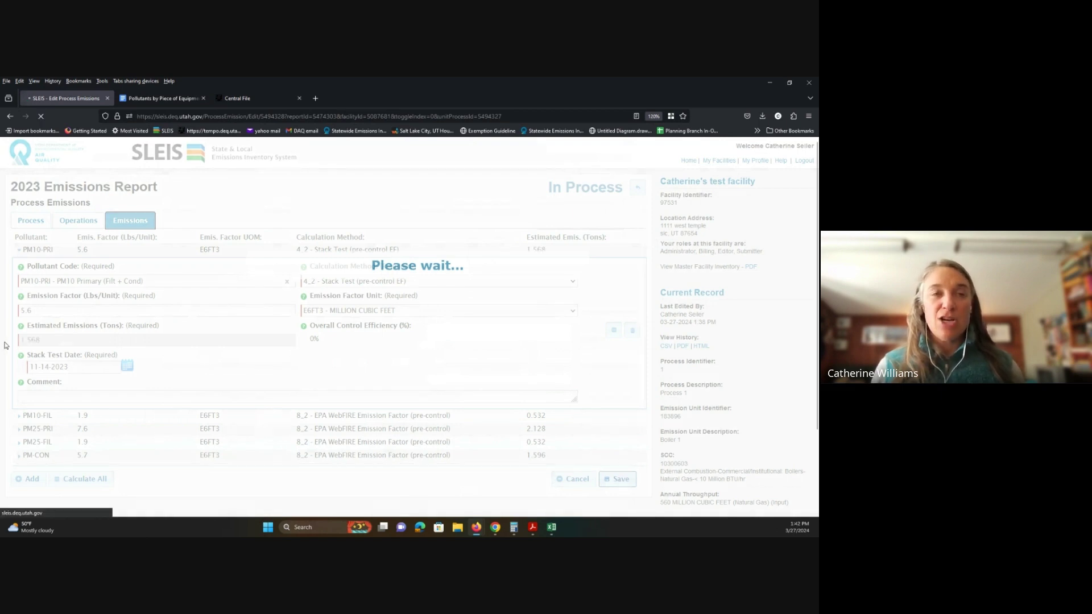
Step: Review the errors flagging PM25-PRI (2.128 tons) and PM-CON as exceeding PM10-PRI's new 1.568 tons
{"action": "left_click", "coordinate": [93, 343]}
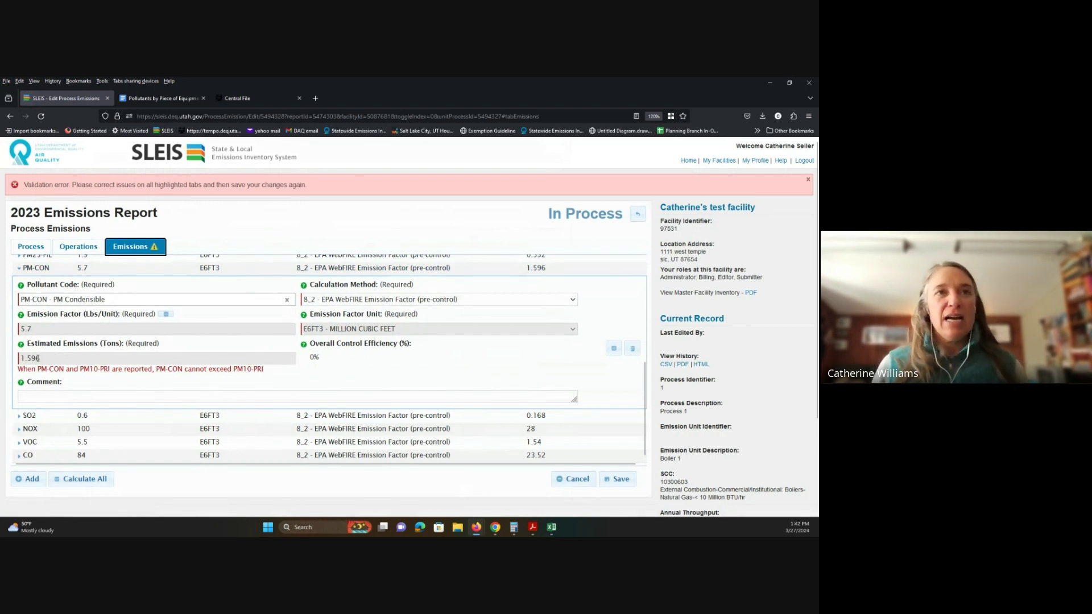
{"action": "scroll", "coordinate": [62, 344], "scroll_direction": "up", "scroll_amount": 3}
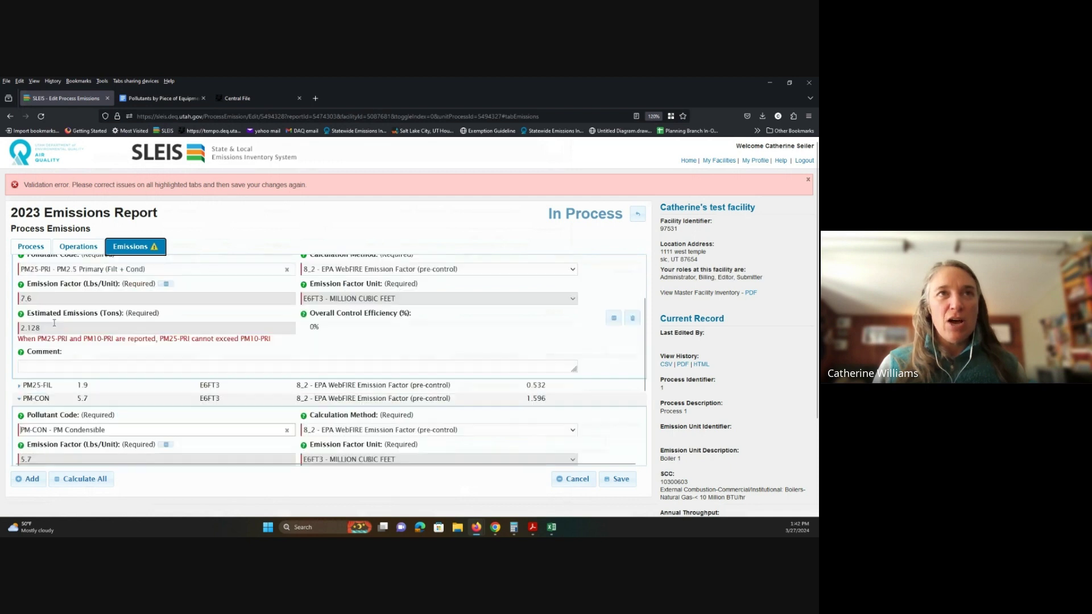
{"action": "scroll", "coordinate": [55, 333], "scroll_direction": "up", "scroll_amount": 2}
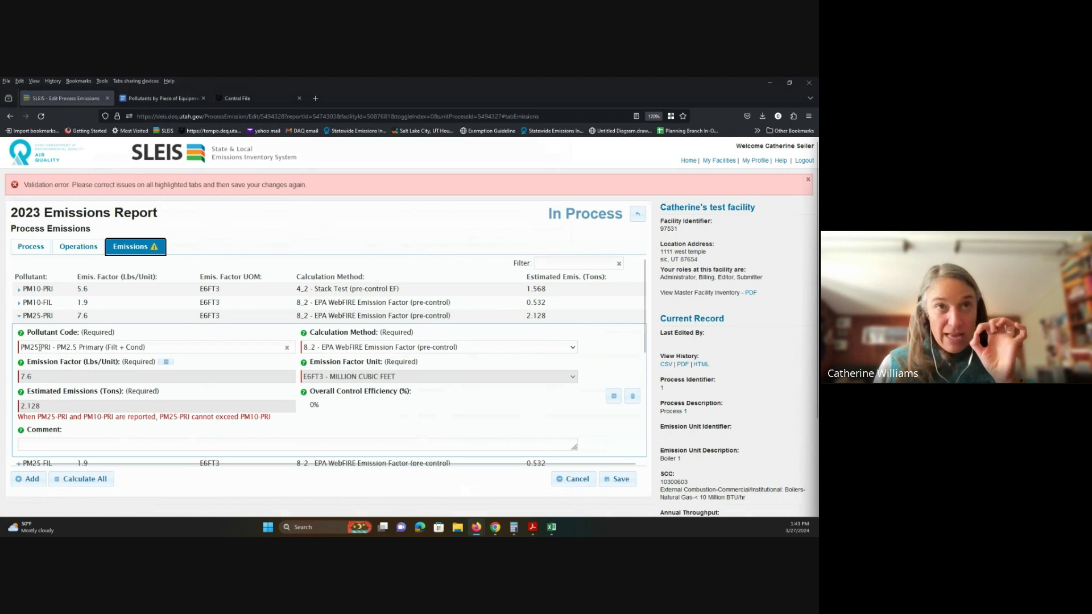
{"action": "scroll", "coordinate": [40, 347], "scroll_direction": "down", "scroll_amount": 4}
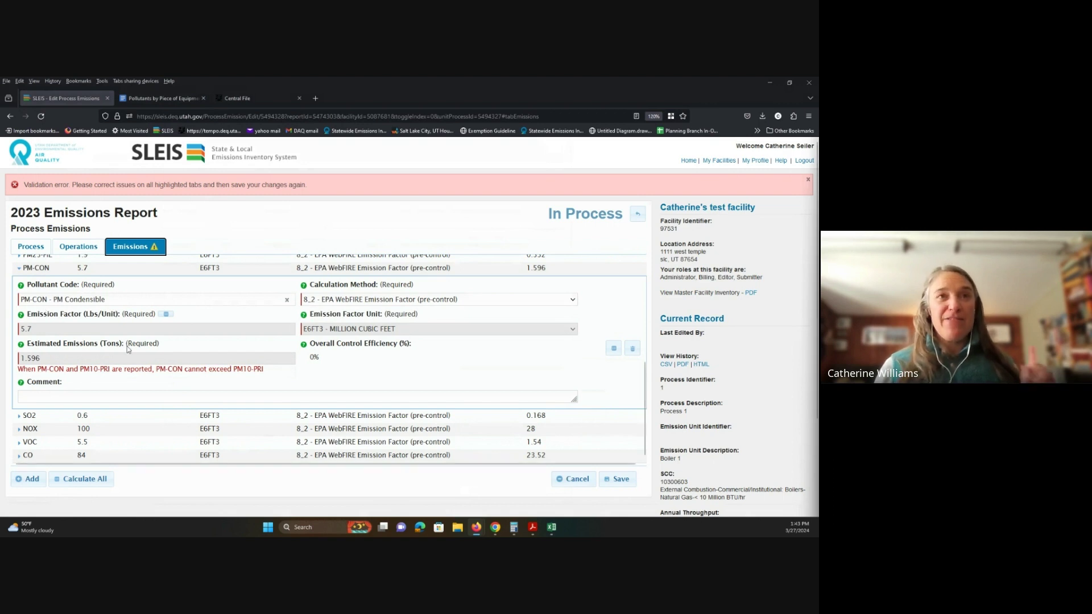
{"action": "scroll", "coordinate": [175, 360], "scroll_direction": "up", "scroll_amount": 4}
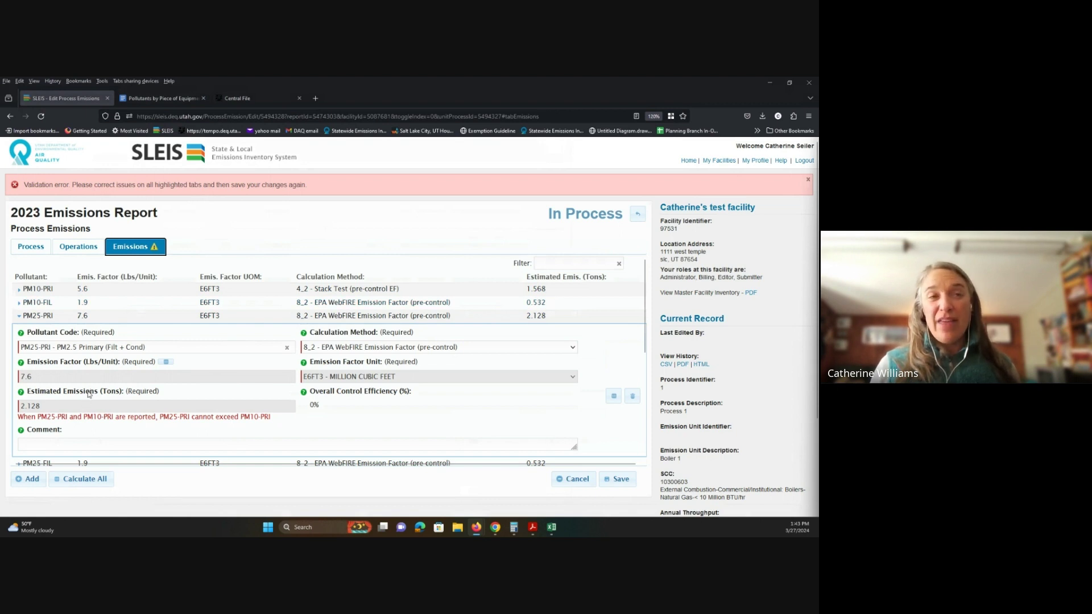
{"action": "scroll", "coordinate": [96, 403], "scroll_direction": "down", "scroll_amount": 1}
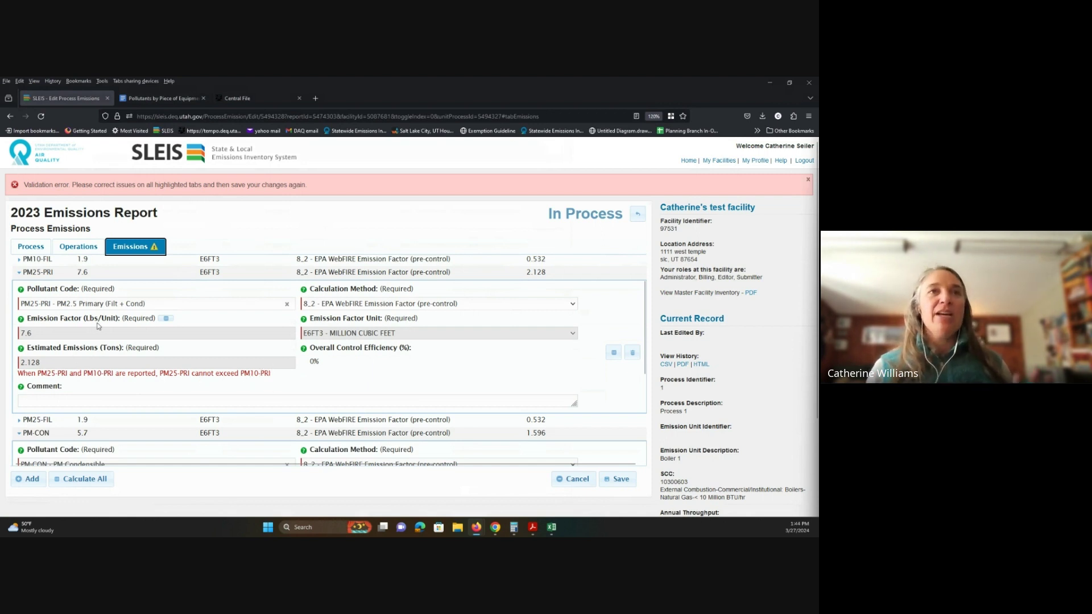
{"action": "scroll", "coordinate": [175, 331], "scroll_direction": "up", "scroll_amount": 2}
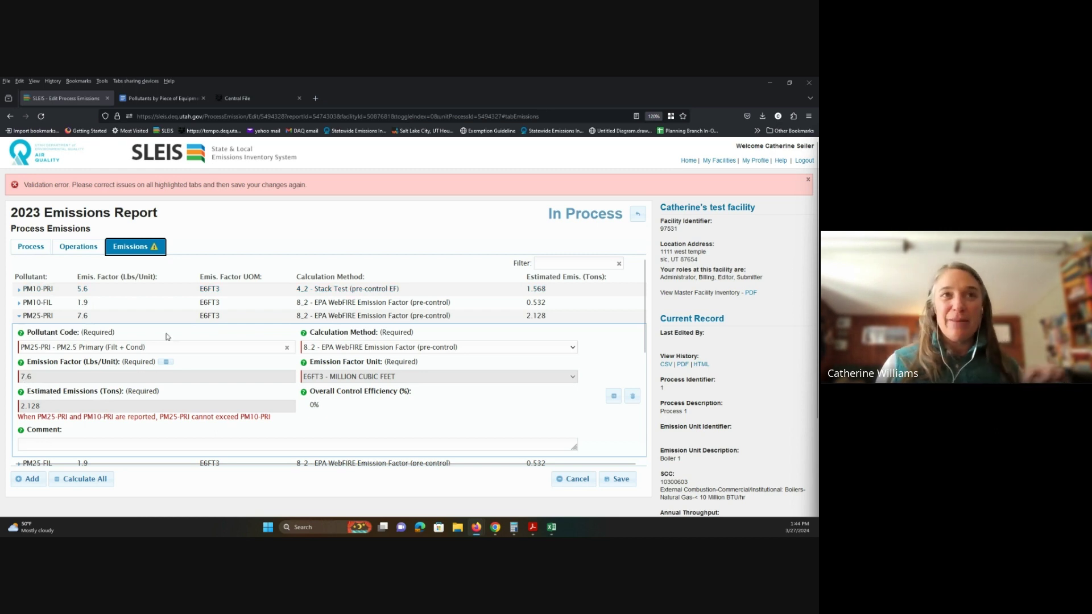
Step: Save PM25-PRI with 4_2 Stack Test, factor 2.5 and test date 12-03-2023, yielding 0.7 tons
{"action": "left_click", "coordinate": [572, 347]}
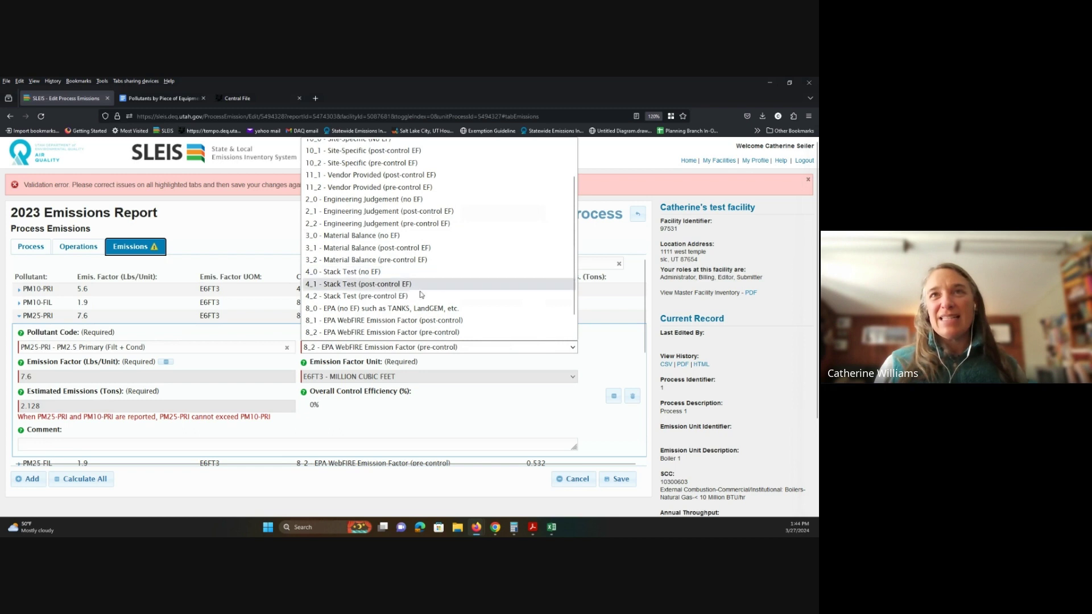
{"action": "left_click", "coordinate": [418, 296]}
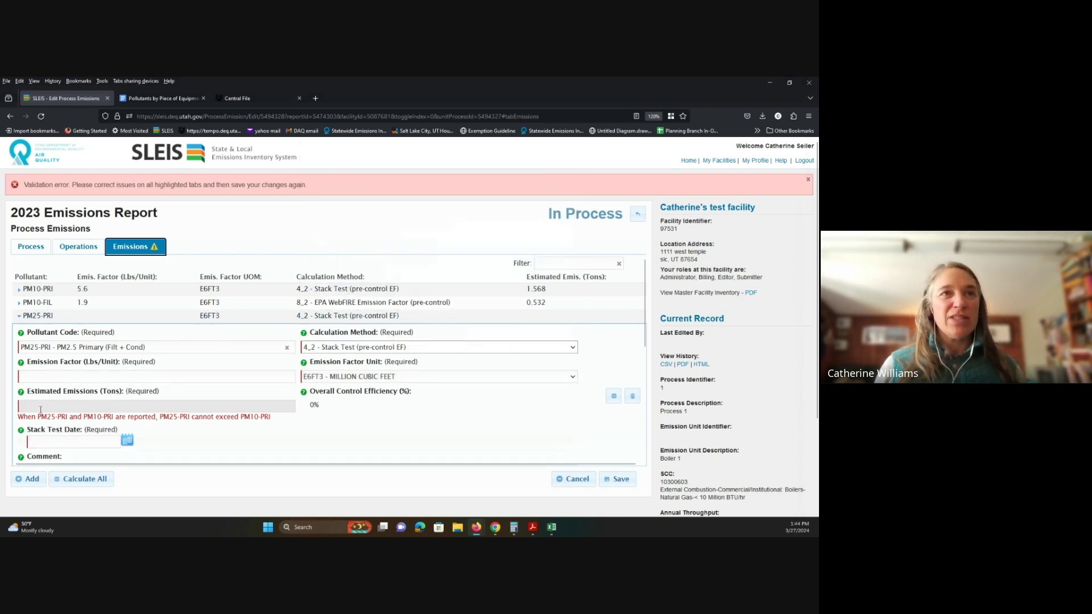
{"action": "left_click", "coordinate": [41, 377]}
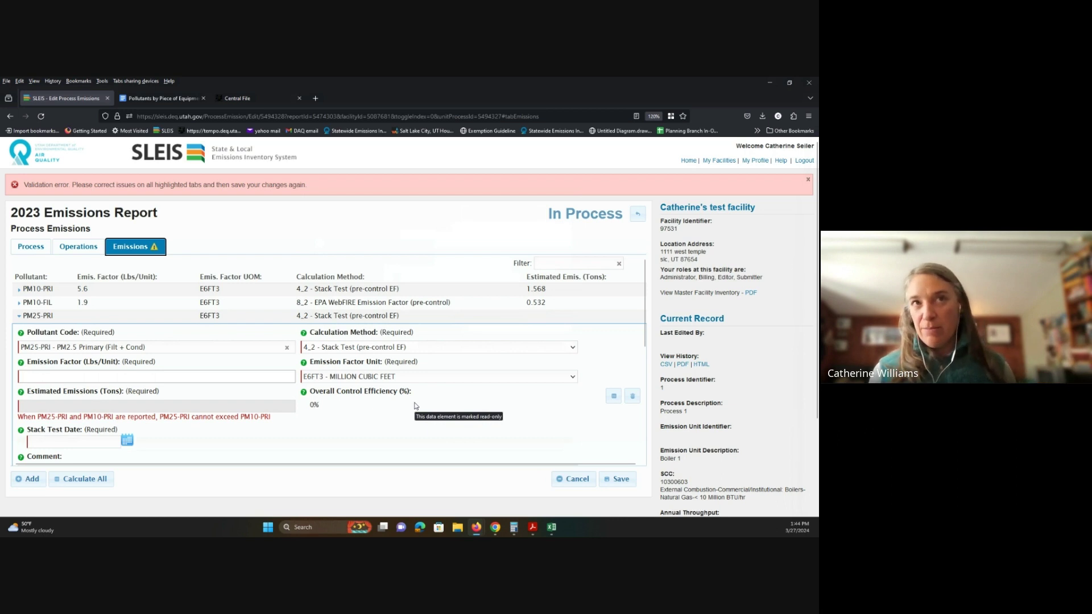
{"action": "type", "text": "2.5"}
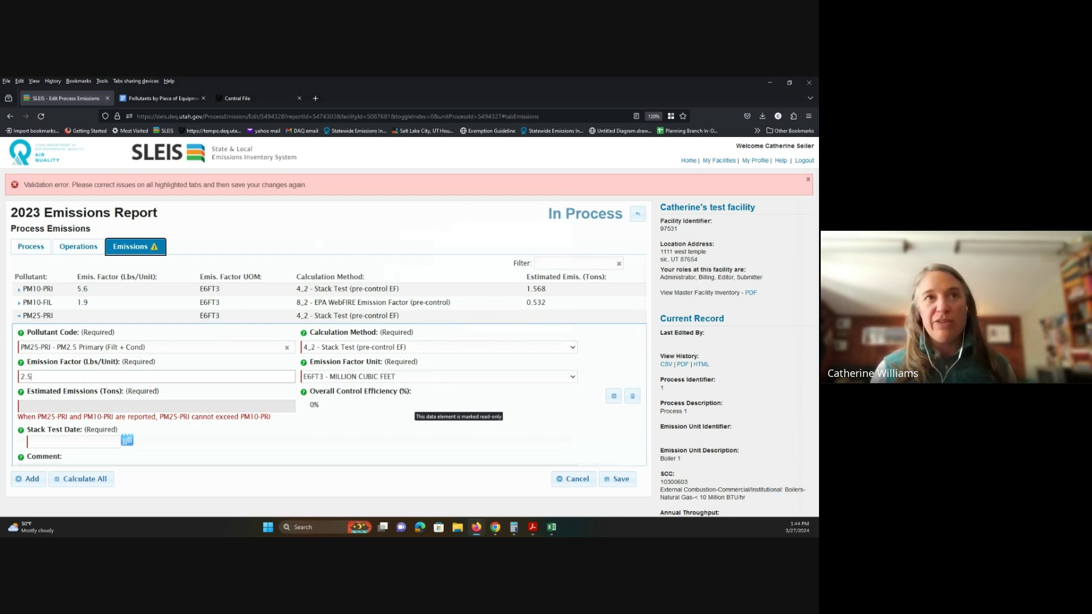
{"action": "left_click", "coordinate": [127, 445]}
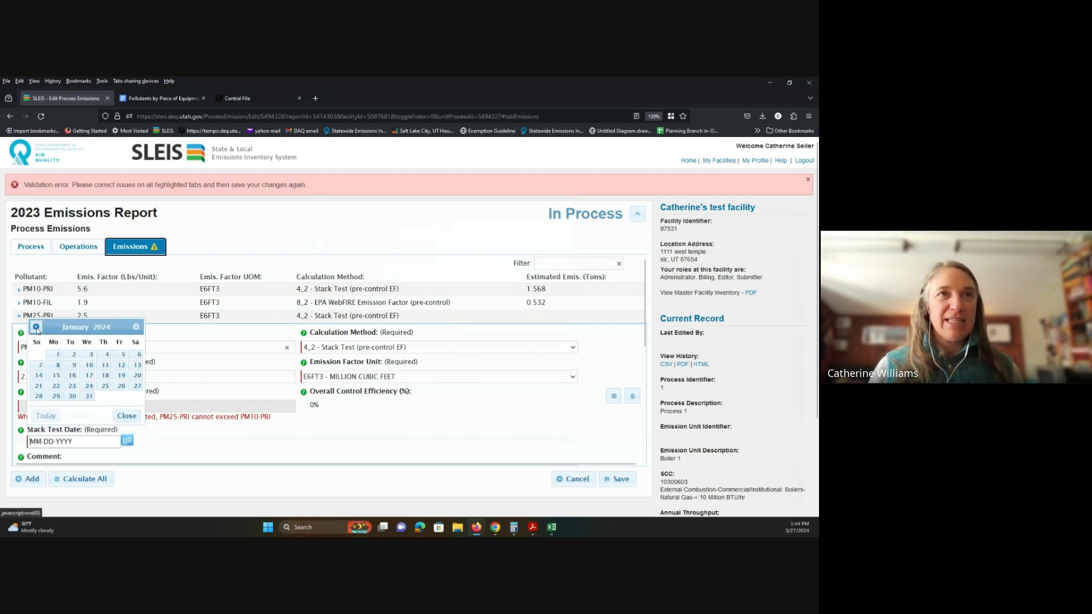
{"action": "left_click", "coordinate": [39, 364]}
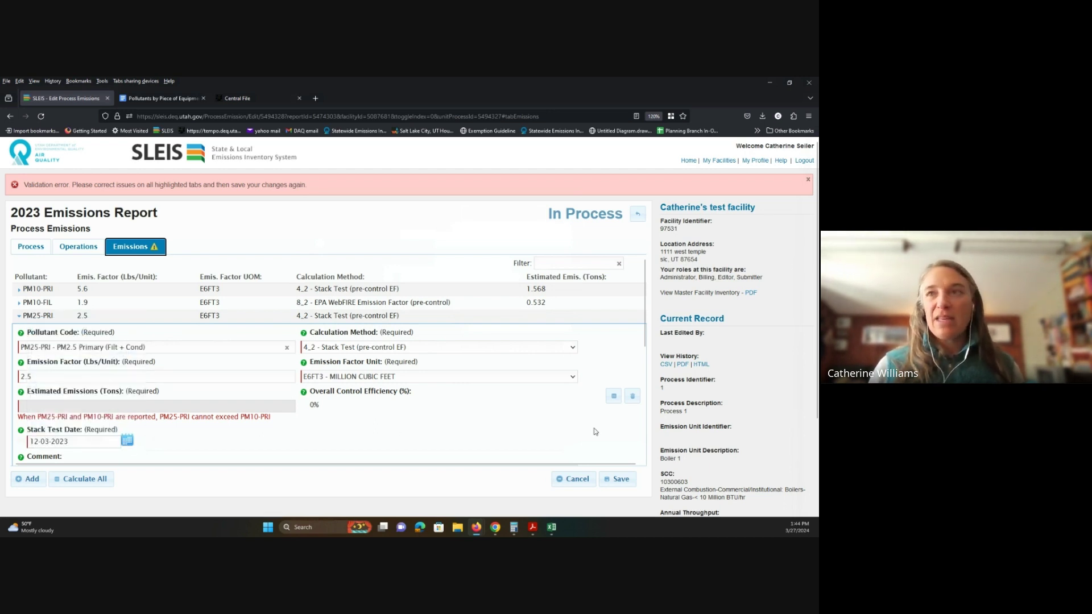
{"action": "left_click", "coordinate": [620, 479]}
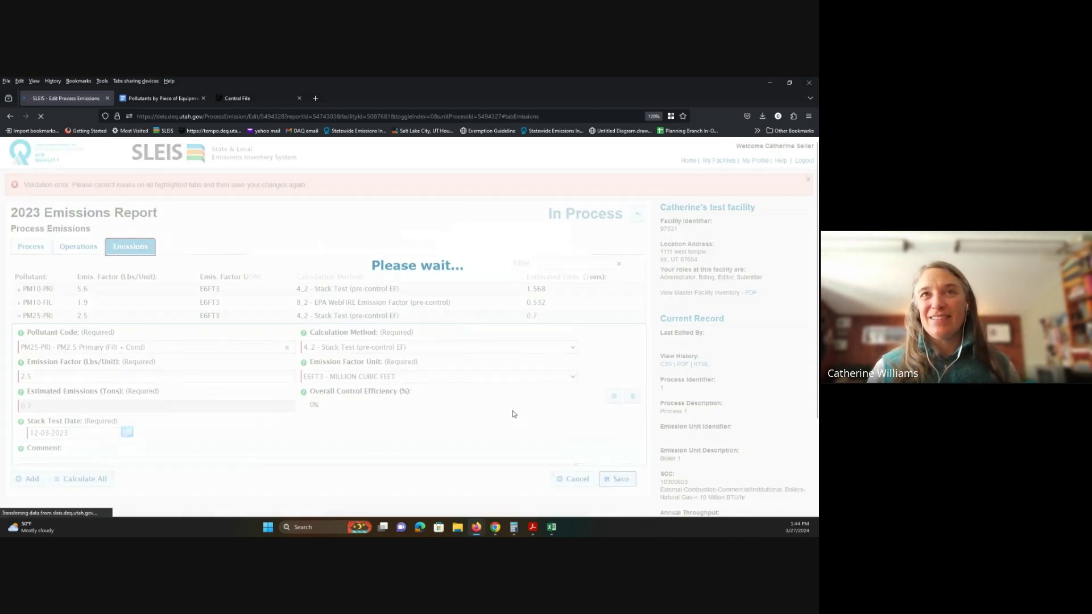
{"action": "scroll", "coordinate": [117, 424], "scroll_direction": "down", "scroll_amount": 1}
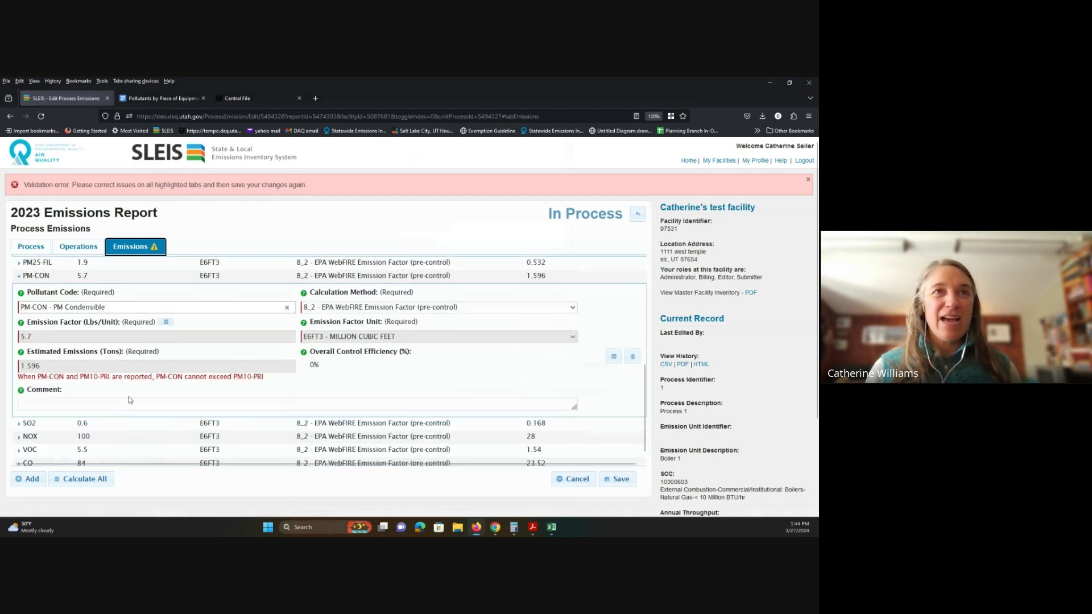
Step: Switch PM-CON's calculation method to 4_2 Stack Test (pre-control EF)
{"action": "scroll", "coordinate": [117, 424], "scroll_direction": "up", "scroll_amount": 6}
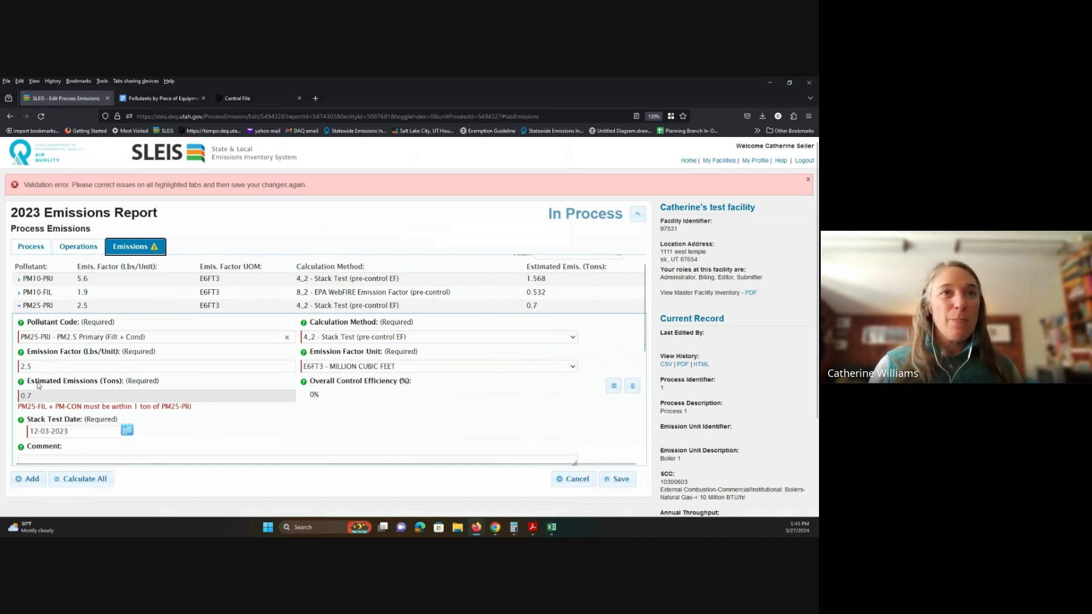
{"action": "scroll", "coordinate": [40, 384], "scroll_direction": "up", "scroll_amount": 1}
{"action": "scroll", "coordinate": [41, 384], "scroll_direction": "down", "scroll_amount": 3}
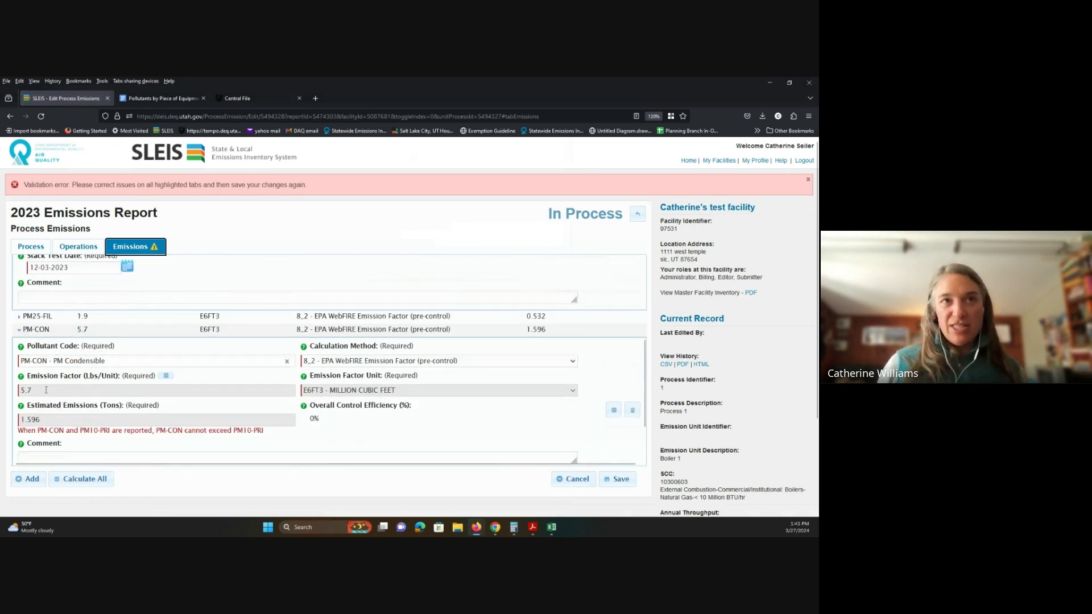
{"action": "left_click", "coordinate": [573, 362]}
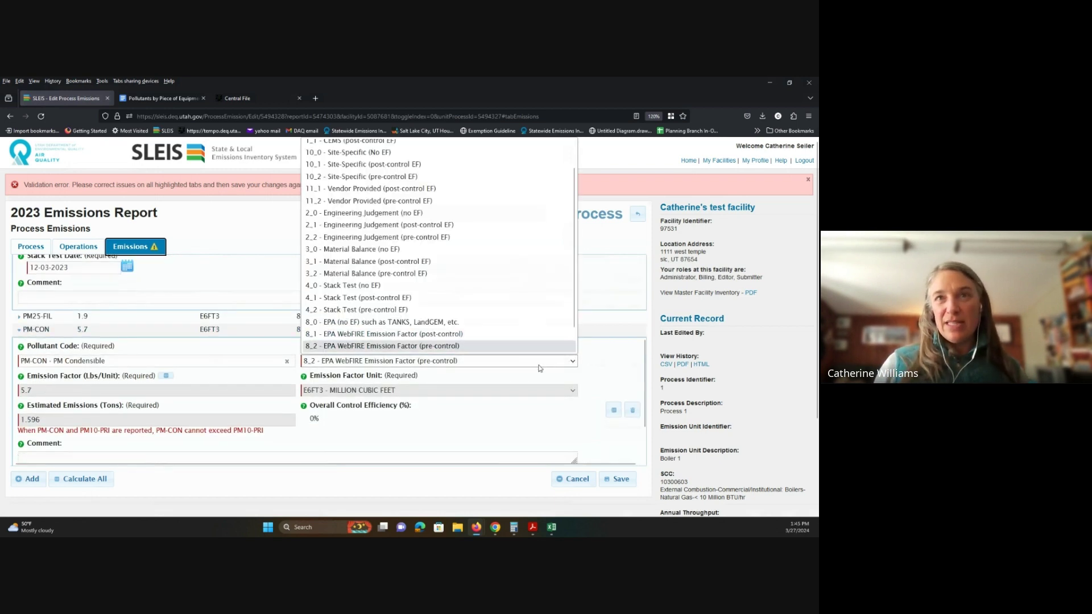
{"action": "left_click", "coordinate": [453, 310]}
{"action": "left_click", "coordinate": [71, 390]}
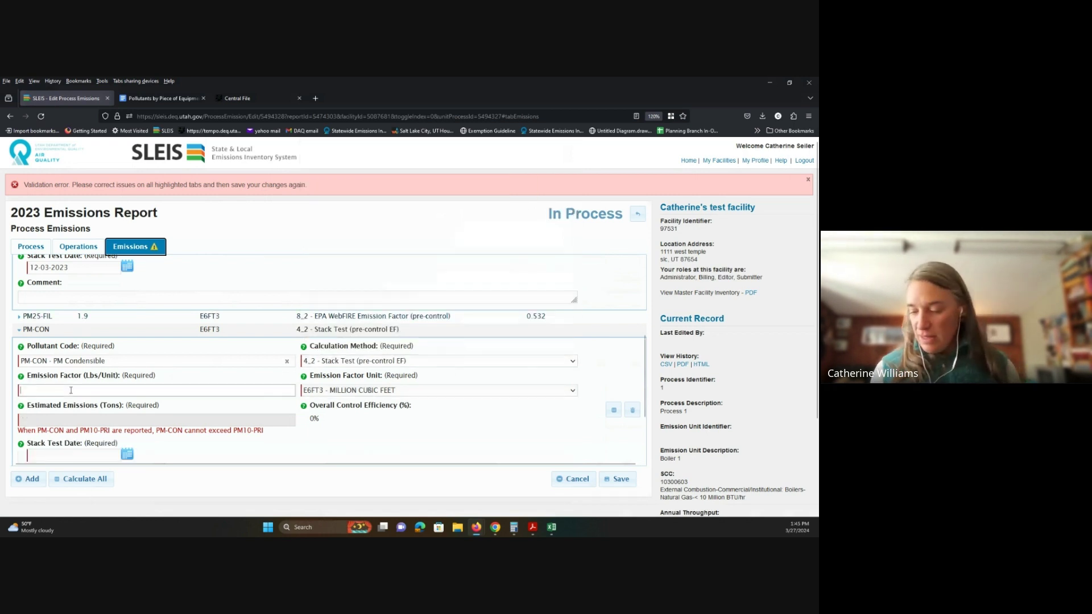
Step: Enter PM-CON emission factor 2.5 and stack test date 03-03-2024, then save
{"action": "scroll", "coordinate": [103, 393], "scroll_direction": "up", "scroll_amount": 1}
{"action": "scroll", "coordinate": [108, 392], "scroll_direction": "down", "scroll_amount": 4}
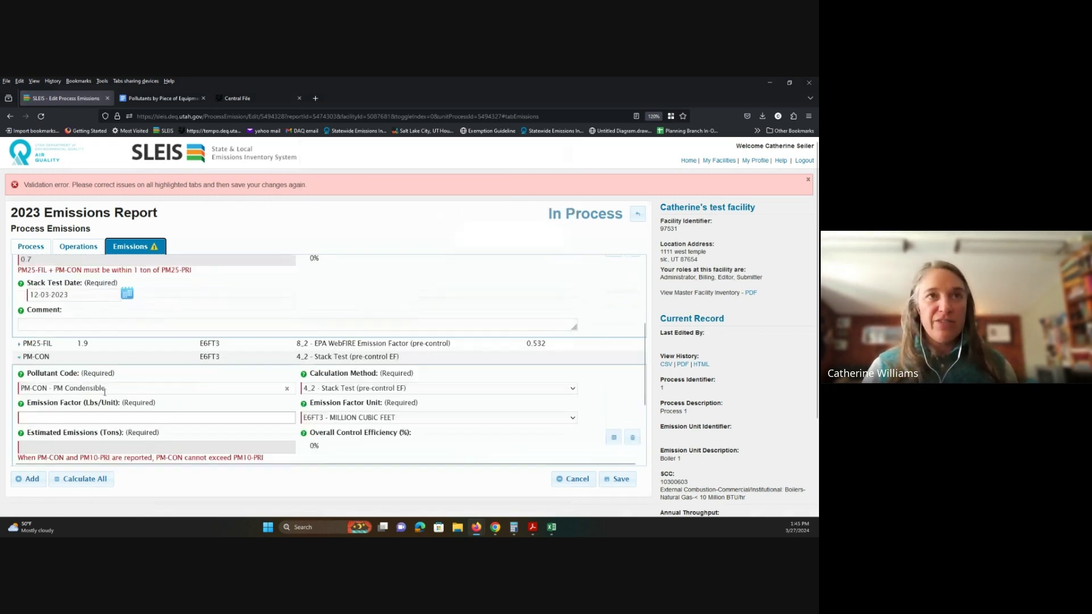
{"action": "type", "text": "2."}
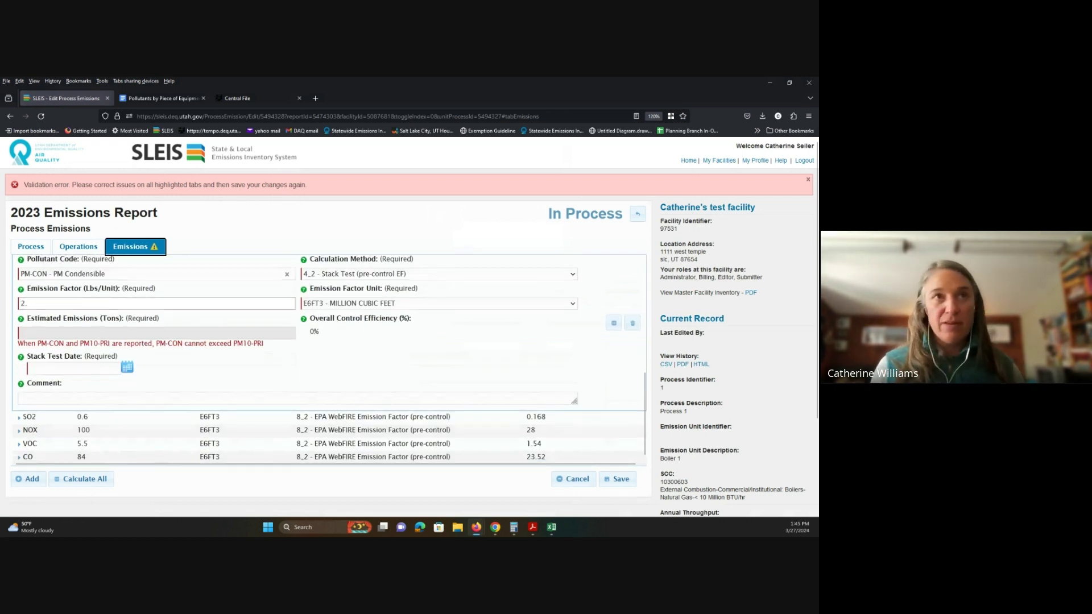
{"action": "type", "text": "5"}
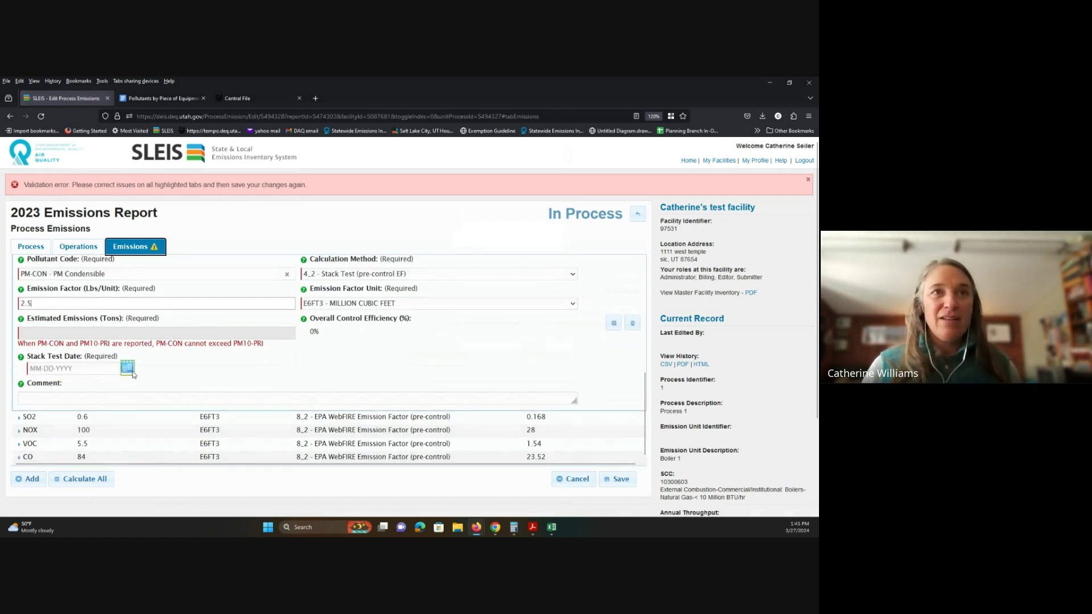
{"action": "left_click", "coordinate": [131, 371]}
{"action": "left_click", "coordinate": [42, 430]}
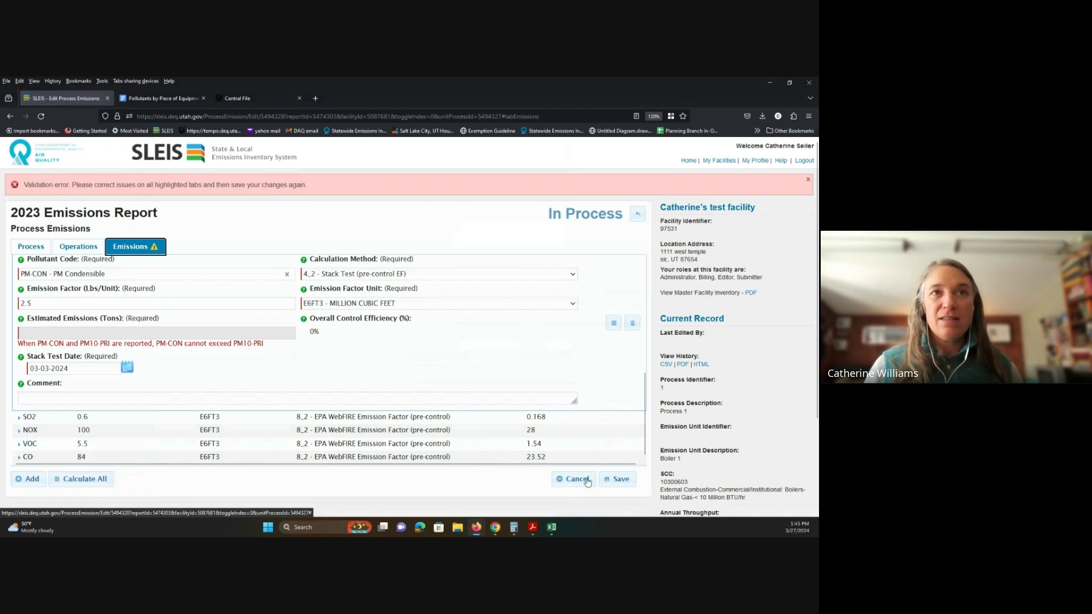
{"action": "left_click", "coordinate": [618, 483]}
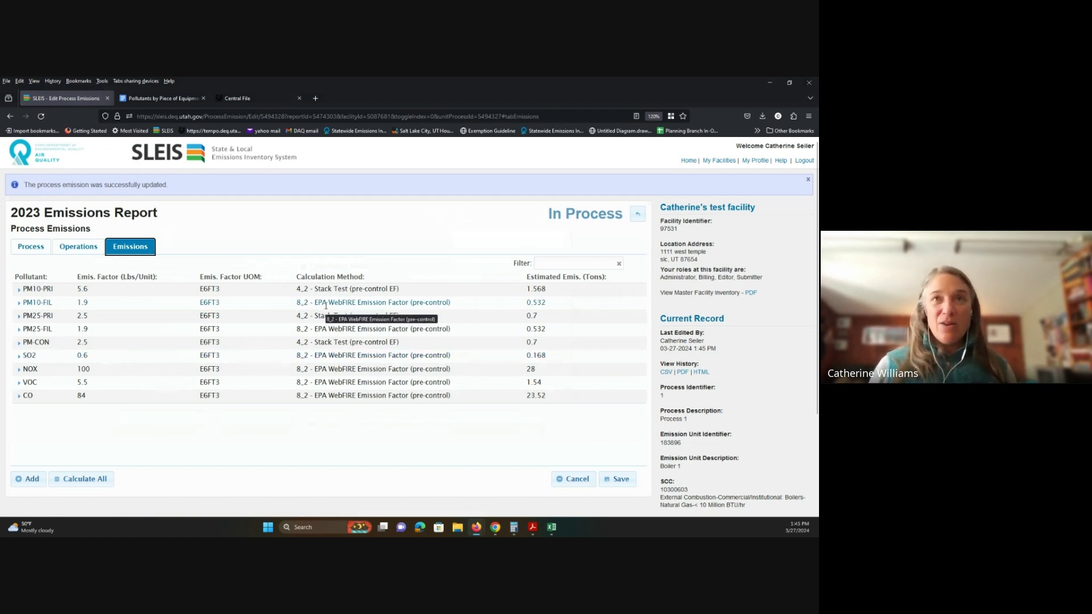
Step: Show the Process tab with Boiler 1 Process 1's SCC and annual throughput
{"action": "left_click", "coordinate": [24, 248]}
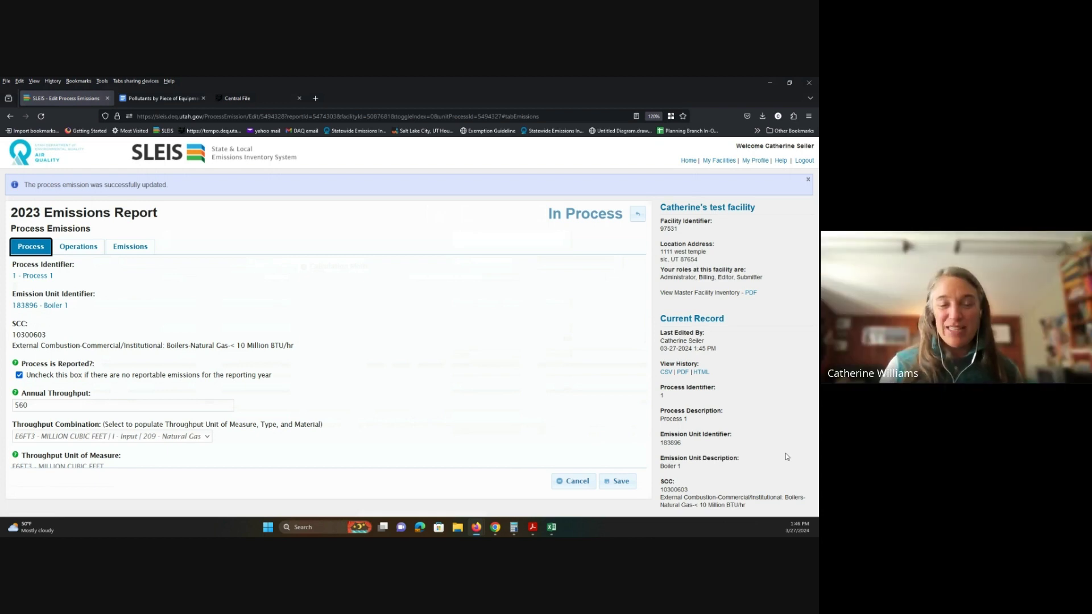
Step: Switch back to the Emissions tab listing Boiler 1's nine pollutants
{"action": "left_click", "coordinate": [123, 252]}
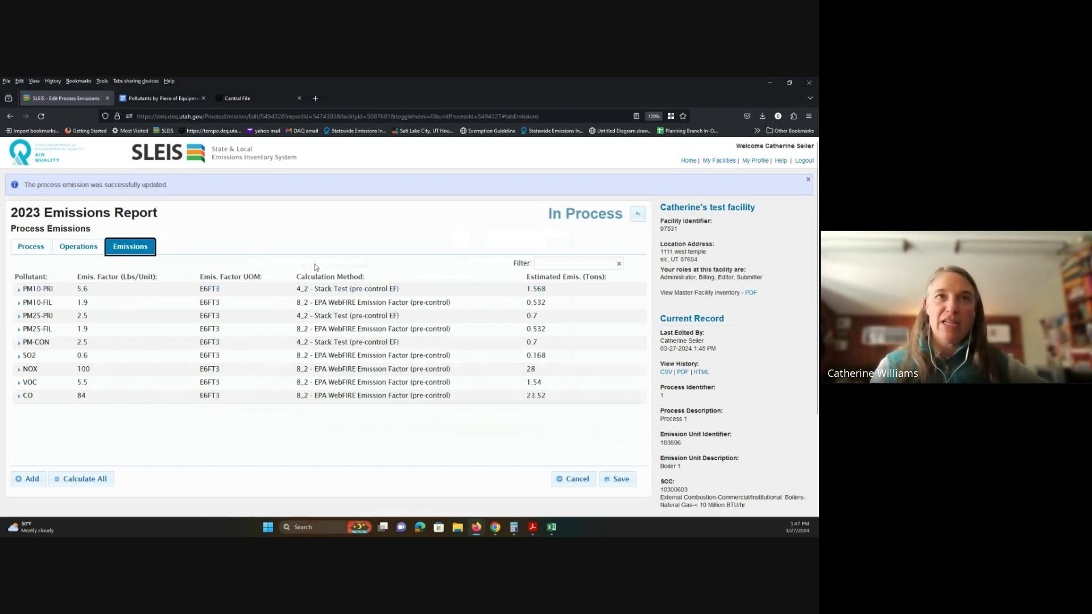
Step: Save CO with method 10_0 Site-Specific (No EF), 10 tons, and comment 'See attached spreadsheet for calculations'
{"action": "left_click", "coordinate": [24, 397]}
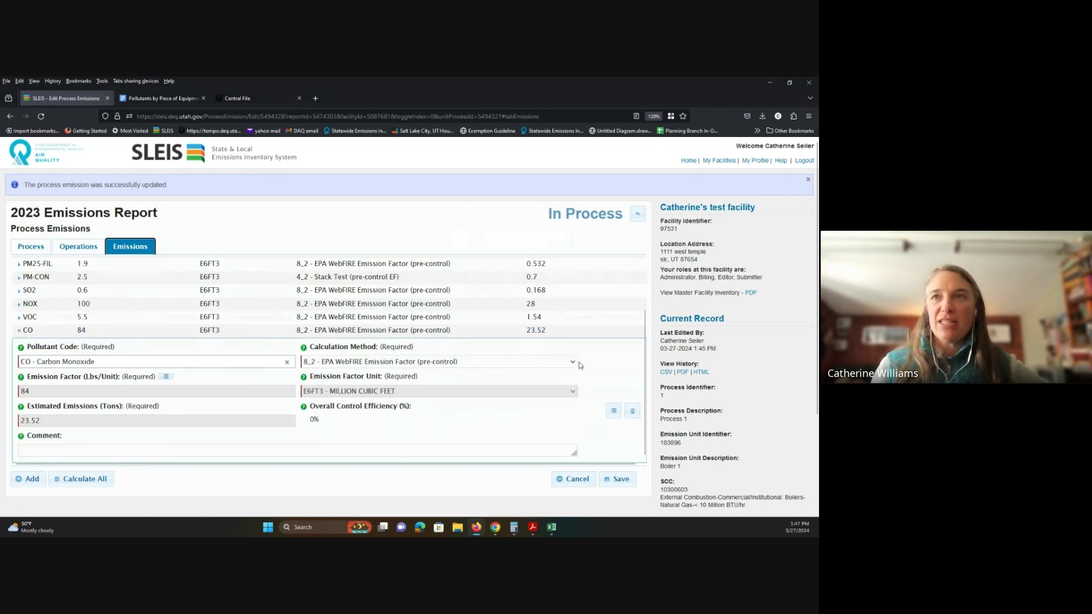
{"action": "left_click", "coordinate": [573, 362]}
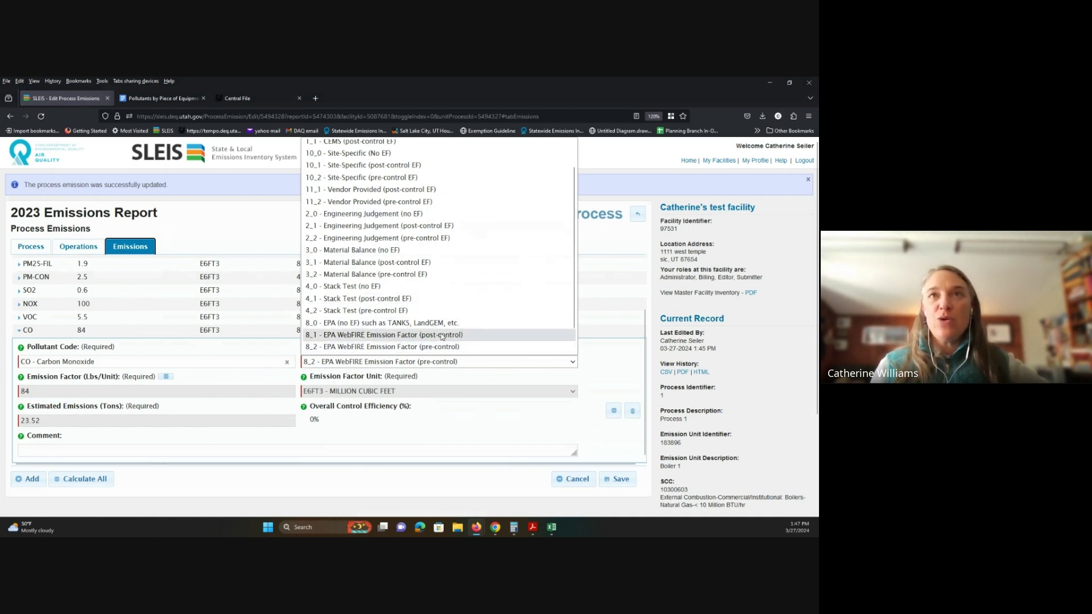
{"action": "scroll", "coordinate": [435, 333], "scroll_direction": "up", "scroll_amount": 1}
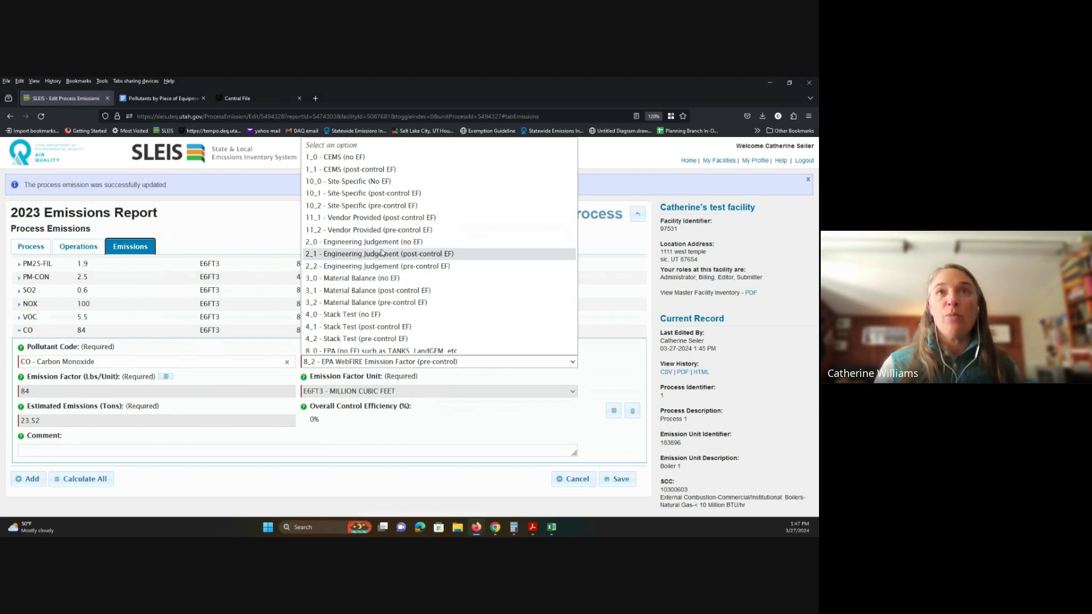
{"action": "scroll", "coordinate": [373, 262], "scroll_direction": "down", "scroll_amount": 2}
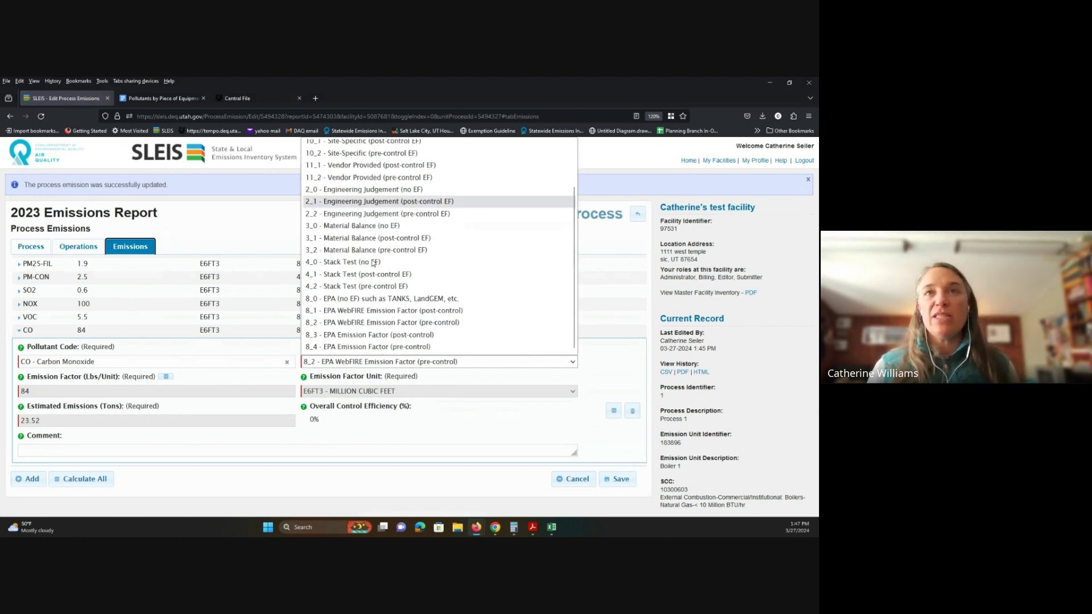
{"action": "scroll", "coordinate": [415, 311], "scroll_direction": "up", "scroll_amount": 2}
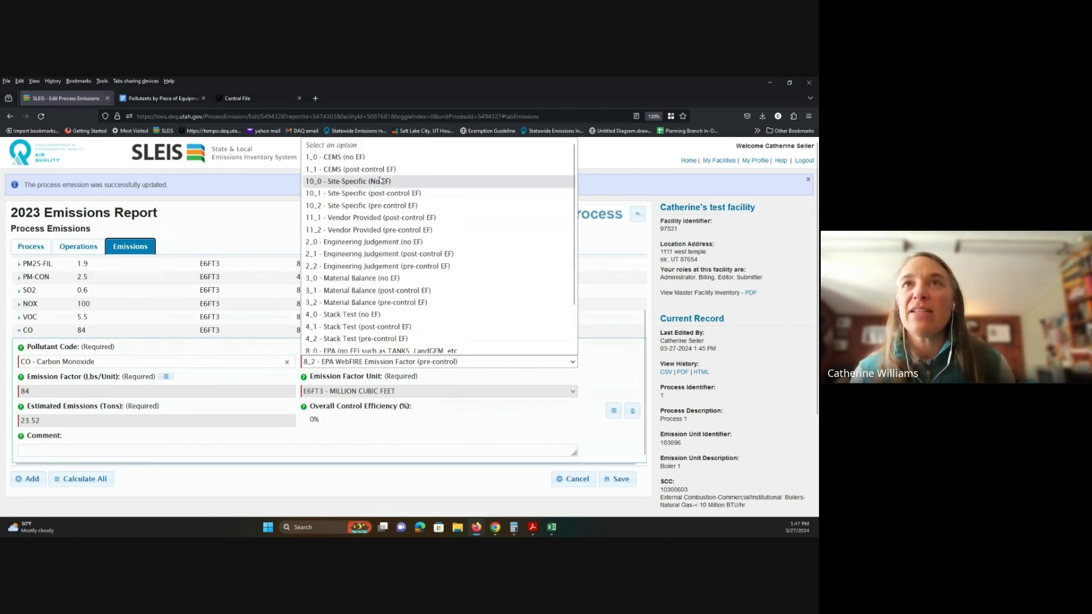
{"action": "left_click", "coordinate": [336, 182]}
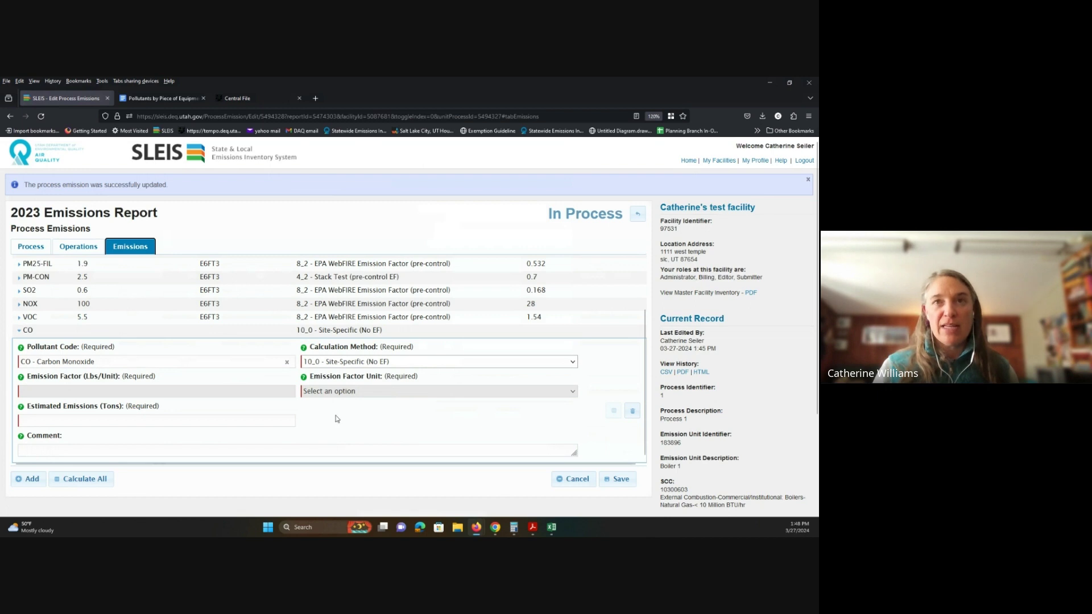
{"action": "left_click", "coordinate": [80, 421]}
{"action": "type", "text": "10"}
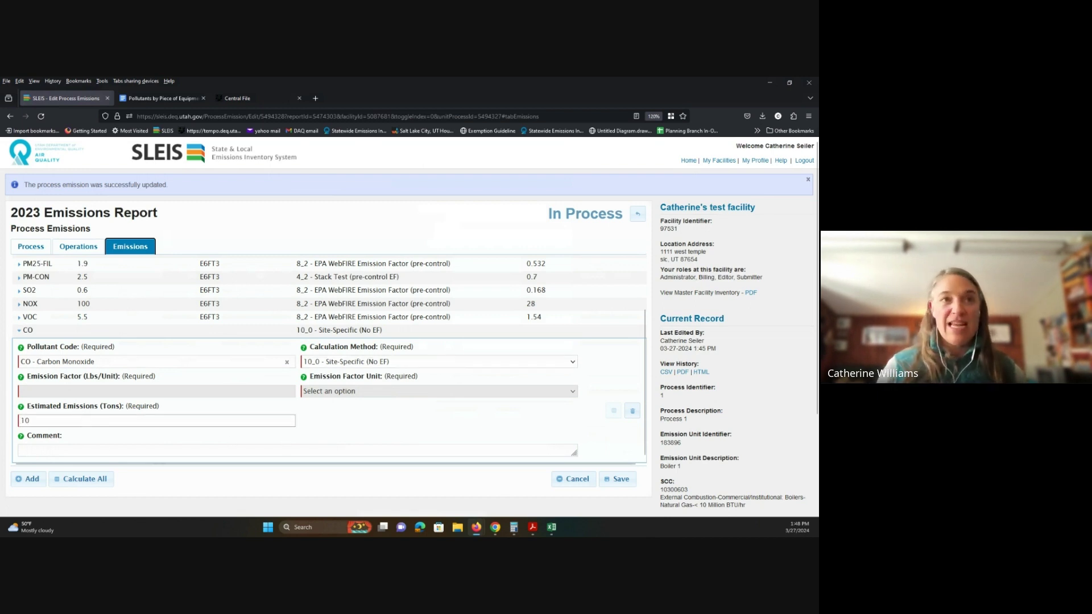
{"action": "left_click", "coordinate": [264, 453]}
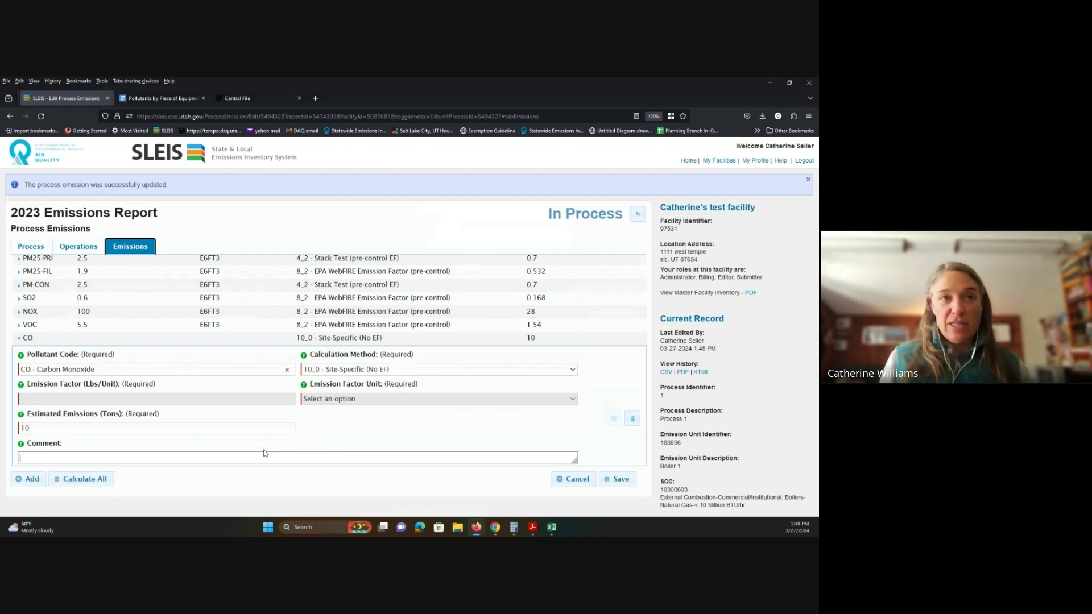
{"action": "type", "text": "See attach"}
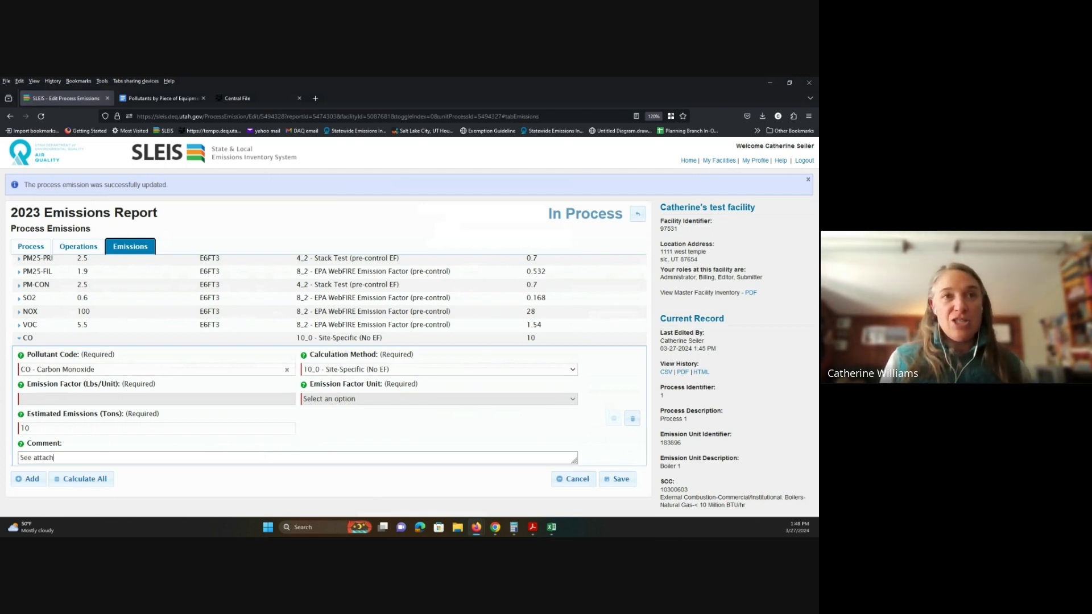
{"action": "type", "text": "ed spreadsheet"}
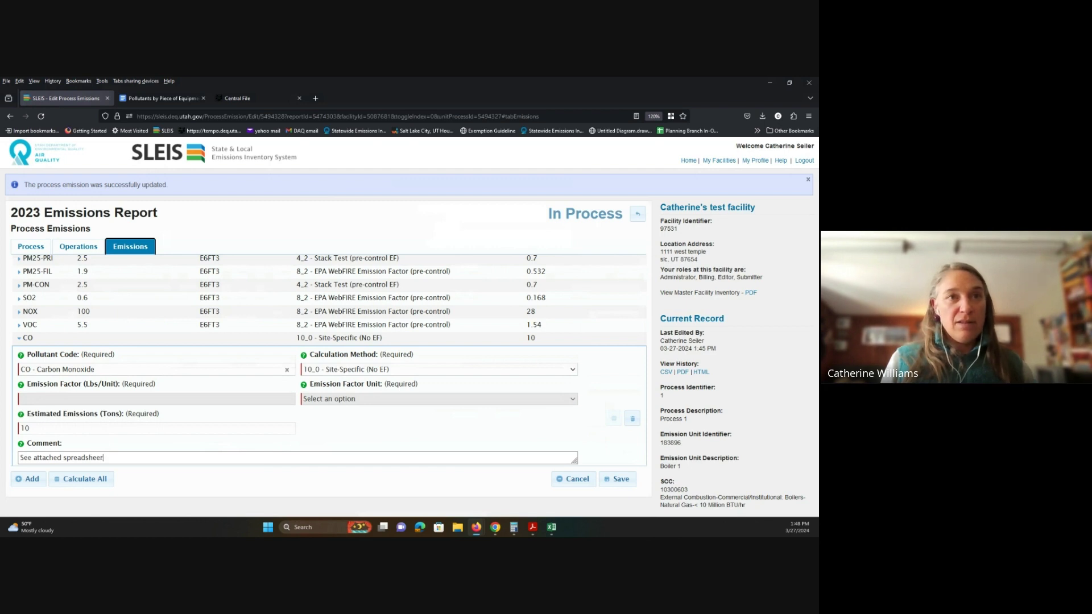
{"action": "type", "text": " for calculations."}
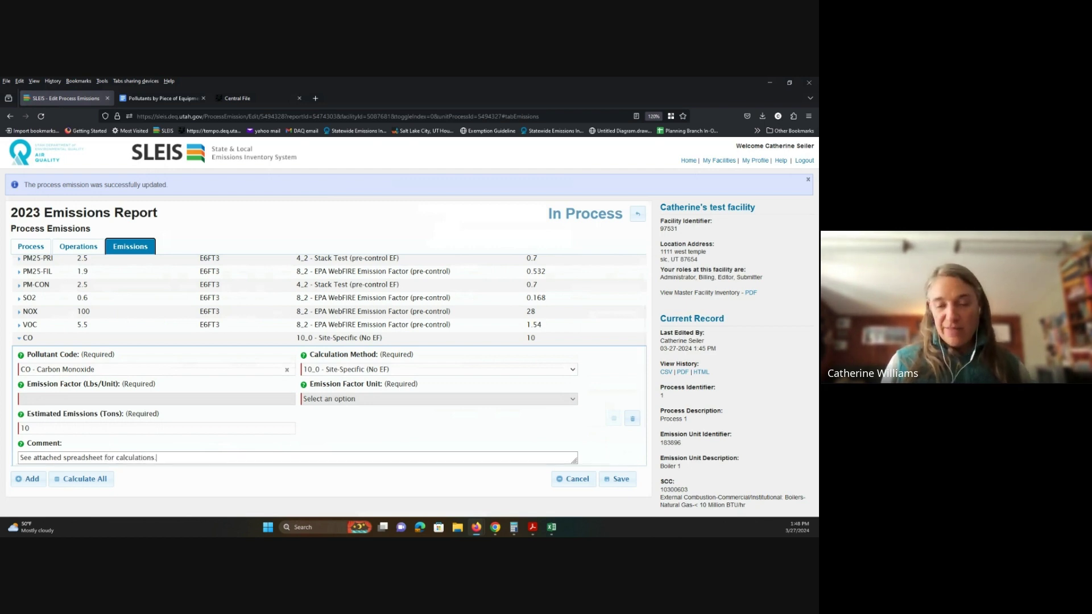
{"action": "left_click", "coordinate": [613, 485]}
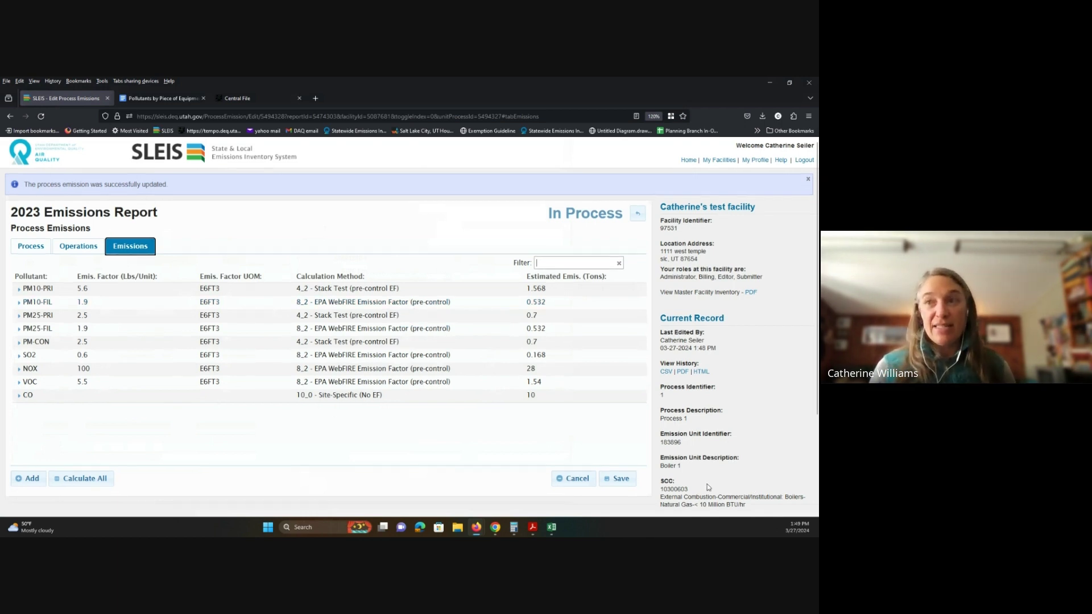
Step: Review the Boiler 1 emissions table, then go back to the 2023 Process Emissions list
{"action": "scroll", "coordinate": [710, 488], "scroll_direction": "down", "scroll_amount": 3}
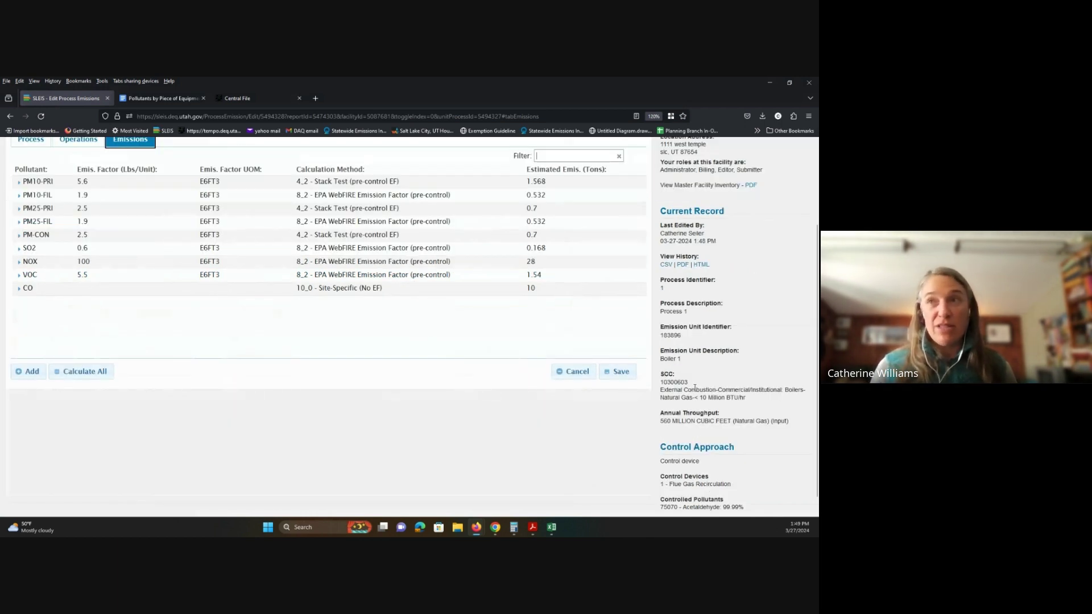
{"action": "scroll", "coordinate": [271, 352], "scroll_direction": "up", "scroll_amount": 2}
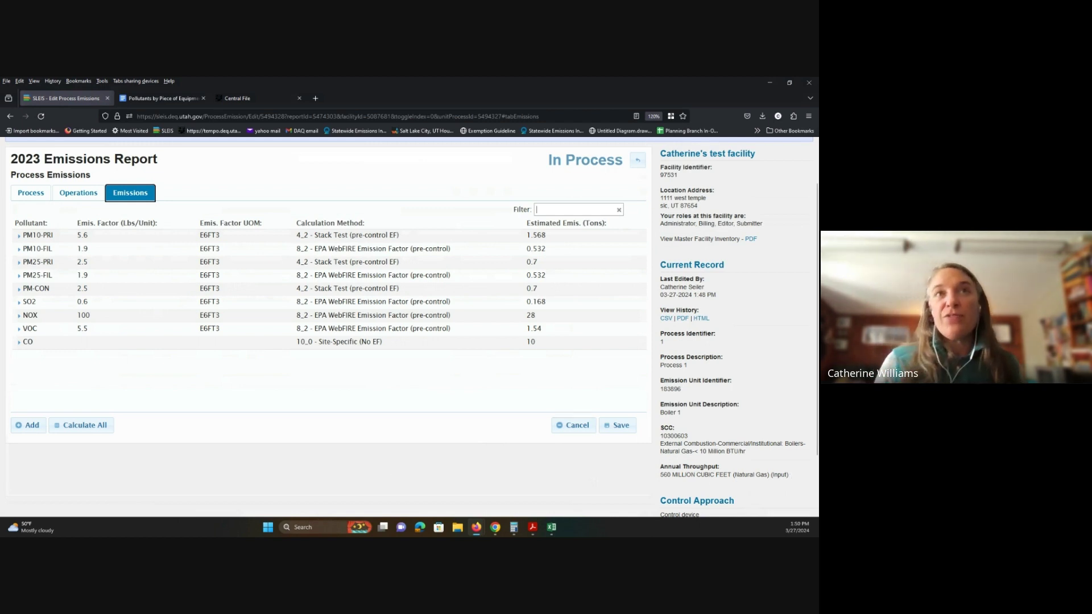
{"action": "scroll", "coordinate": [434, 390], "scroll_direction": "up", "scroll_amount": 2}
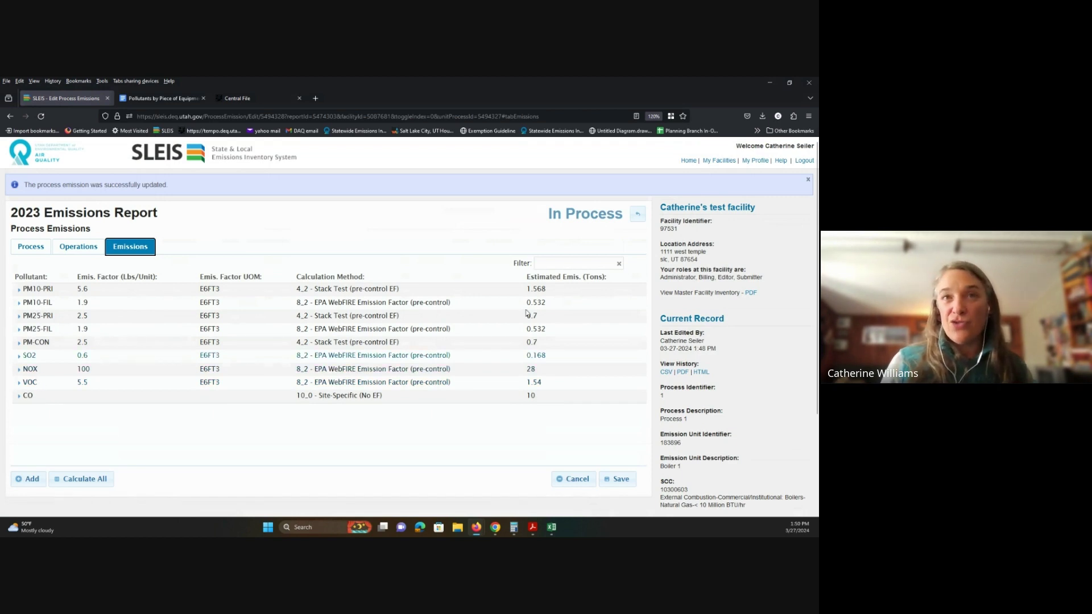
{"action": "scroll", "coordinate": [433, 411], "scroll_direction": "down", "scroll_amount": 2}
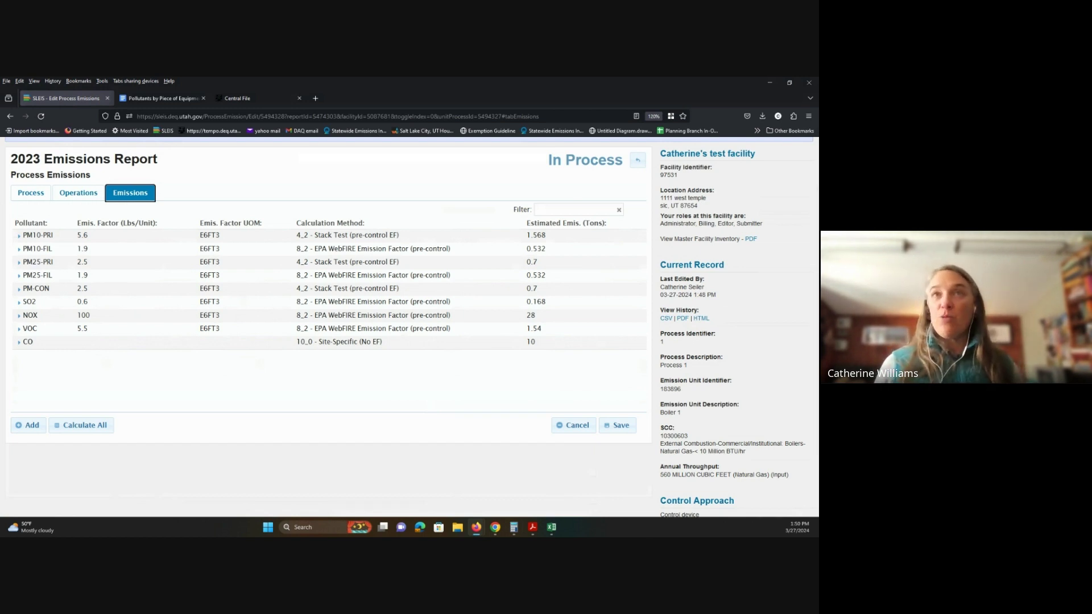
{"action": "left_click", "coordinate": [633, 165]}
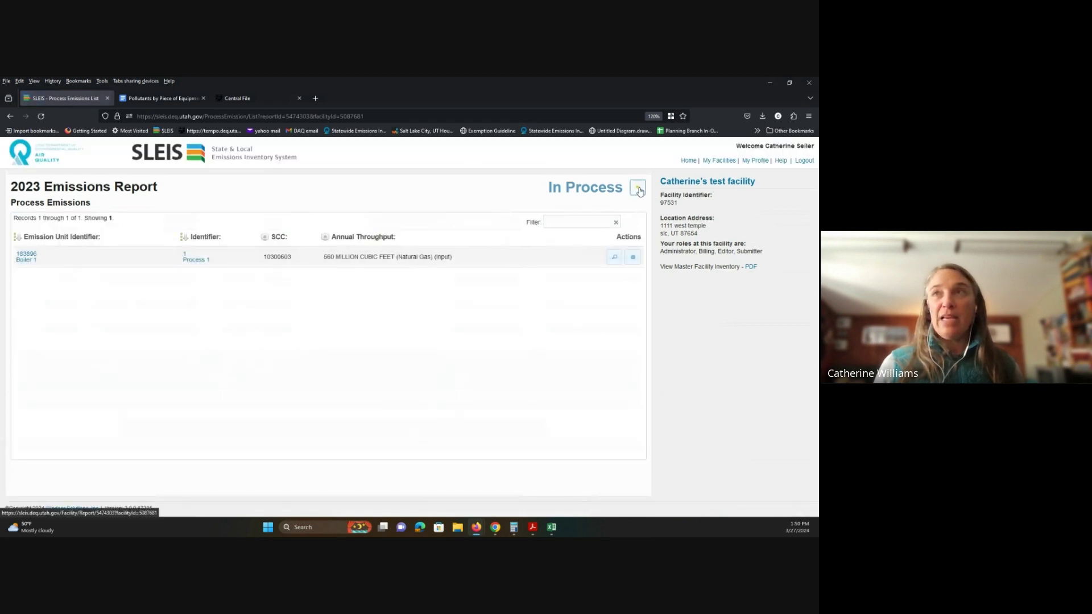
Step: Set the control device's measure to 205 - Low NOx Burner (LNB) and its description to 'Low Nox Burner'
{"action": "left_click", "coordinate": [637, 188]}
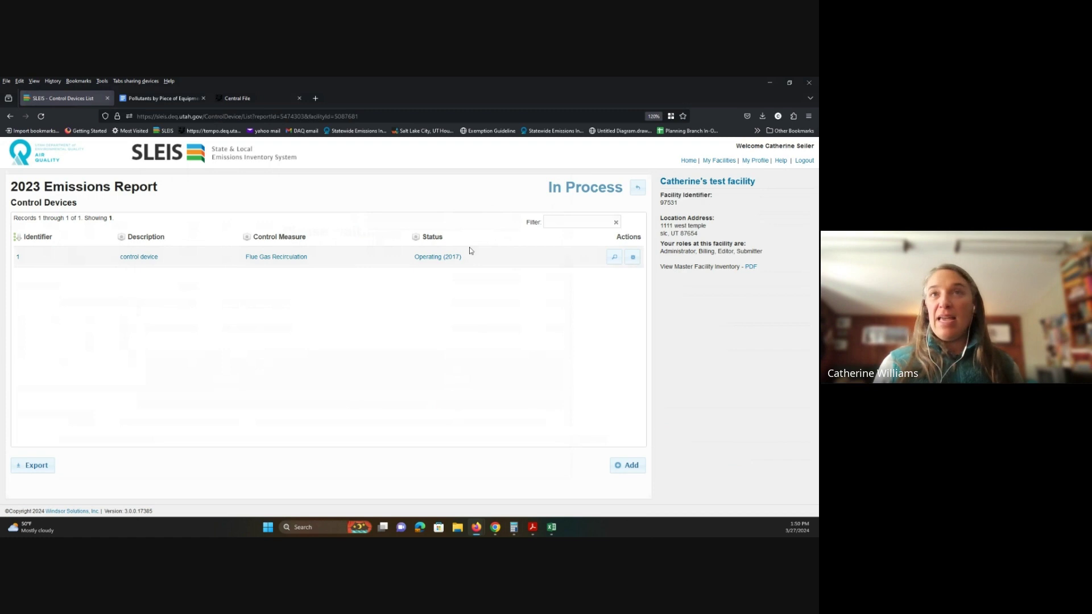
{"action": "left_click", "coordinate": [633, 257]}
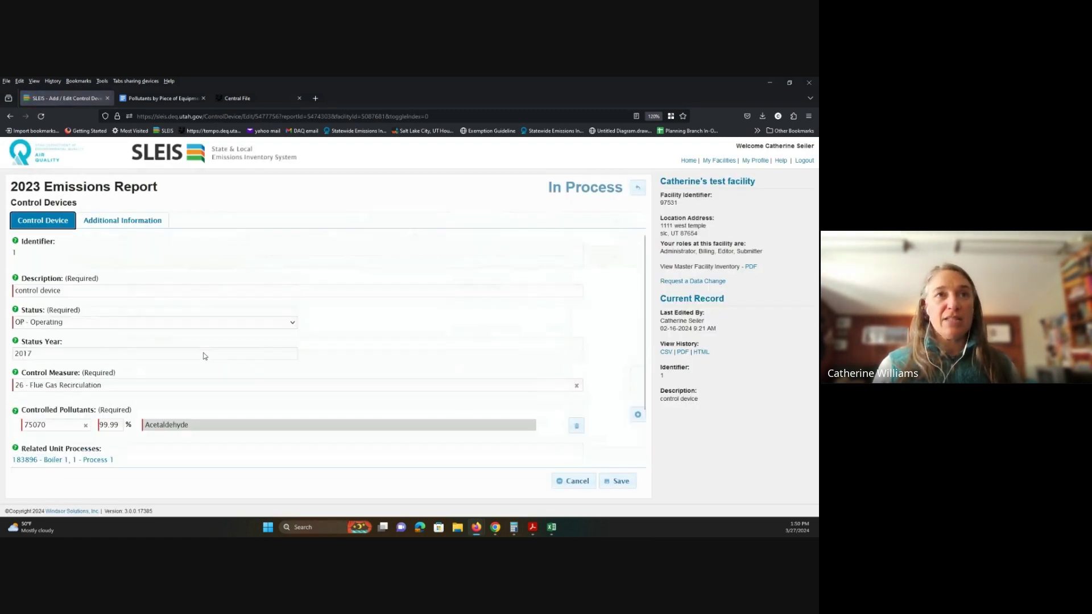
{"action": "left_click", "coordinate": [116, 392]}
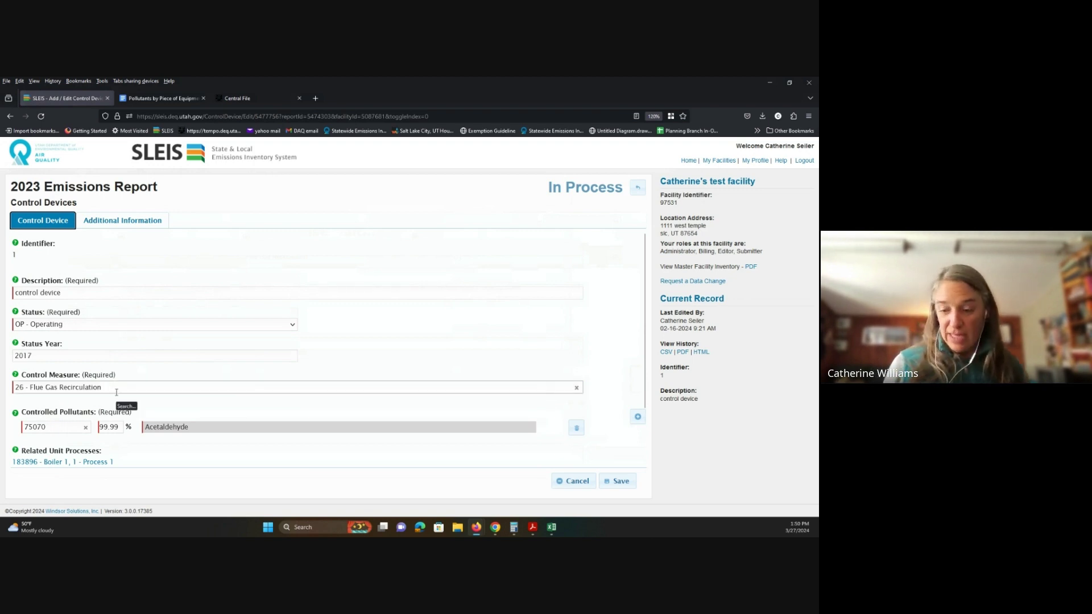
{"action": "key", "text": "BackSpace"}
{"action": "key", "text": "BackSpace"}
{"action": "key", "text": "BackSpace"}
{"action": "key", "text": "BackSpace"}
{"action": "key", "text": "BackSpace"}
{"action": "key", "text": "BackSpace"}
{"action": "key", "text": "BackSpace"}
{"action": "key", "text": "BackSpace"}
{"action": "key", "text": "BackSpace"}
{"action": "key", "text": "BackSpace"}
{"action": "key", "text": "BackSpace"}
{"action": "key", "text": "BackSpace"}
{"action": "key", "text": "BackSpace"}
{"action": "key", "text": "BackSpace"}
{"action": "key", "text": "BackSpace"}
{"action": "key", "text": "BackSpace"}
{"action": "key", "text": "BackSpace"}
{"action": "key", "text": "BackSpace"}
{"action": "key", "text": "BackSpace"}
{"action": "key", "text": "BackSpace"}
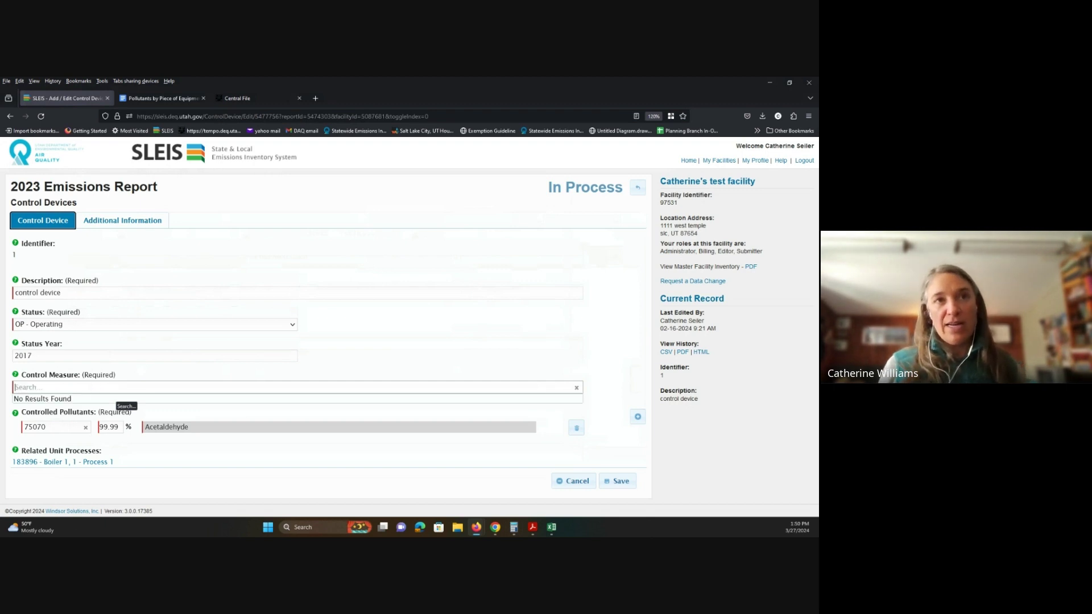
{"action": "type", "text": "low"}
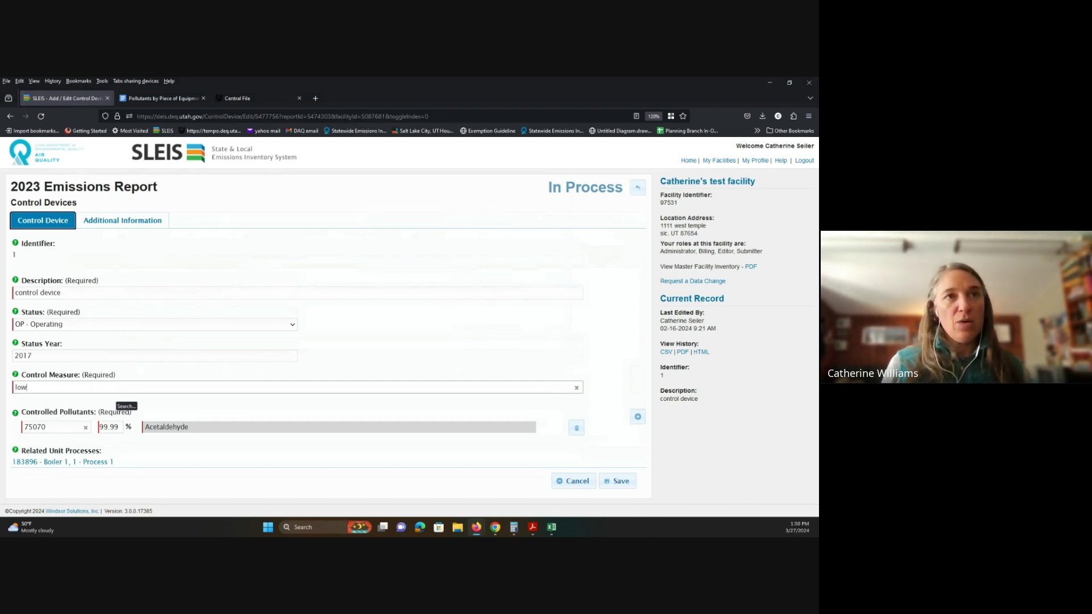
{"action": "type", "text": " n"}
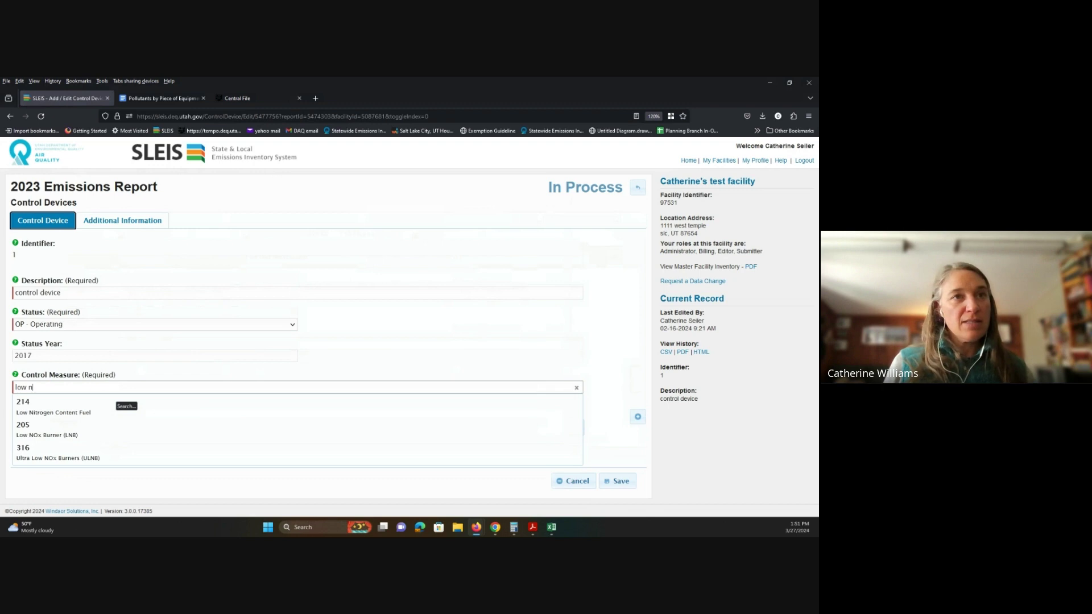
{"action": "left_click", "coordinate": [41, 440]}
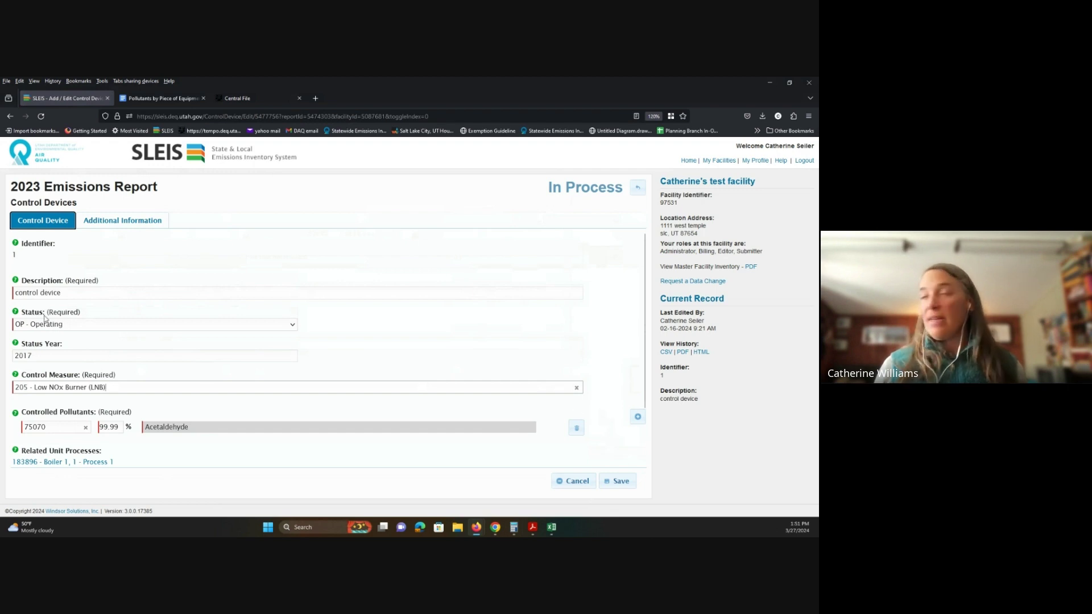
{"action": "left_click", "coordinate": [91, 291]}
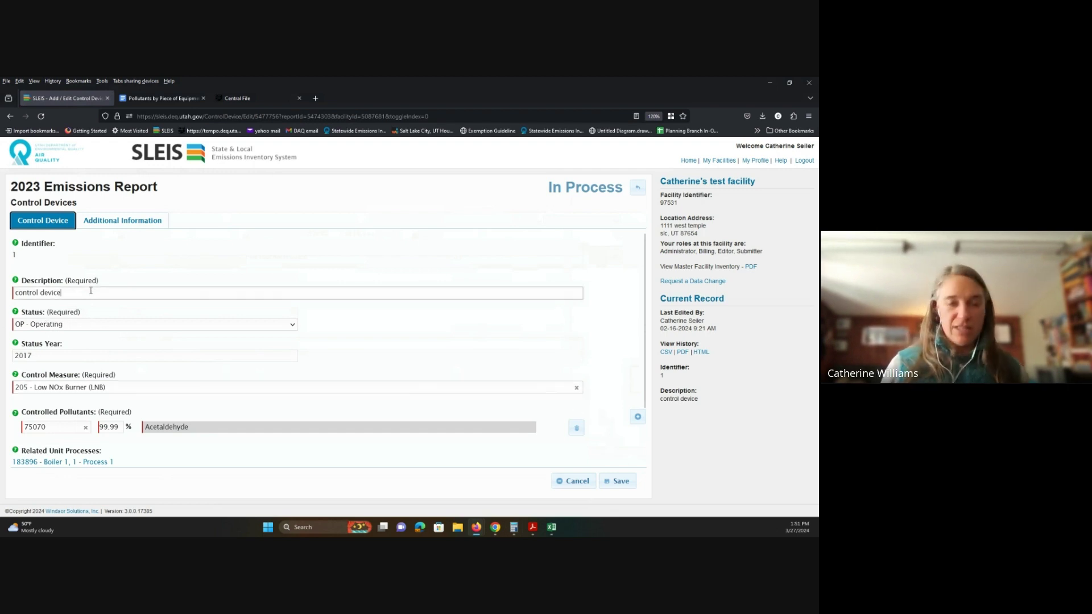
{"action": "key", "text": "BackSpace"}
{"action": "key", "text": "BackSpace"}
{"action": "key", "text": "BackSpace"}
{"action": "key", "text": "BackSpace"}
{"action": "key", "text": "BackSpace"}
{"action": "key", "text": "BackSpace"}
{"action": "key", "text": "BackSpace"}
{"action": "key", "text": "BackSpace"}
{"action": "key", "text": "BackSpace"}
{"action": "key", "text": "BackSpace"}
{"action": "key", "text": "BackSpace"}
{"action": "key", "text": "BackSpace"}
{"action": "key", "text": "BackSpace"}
{"action": "key", "text": "BackSpace"}
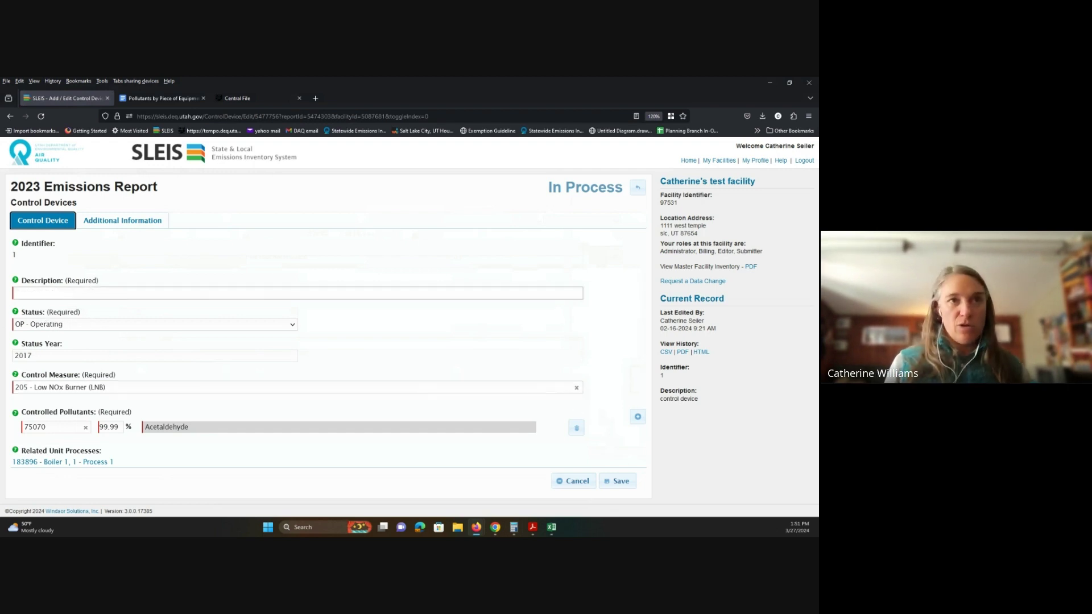
{"action": "type", "text": "Low Nox"}
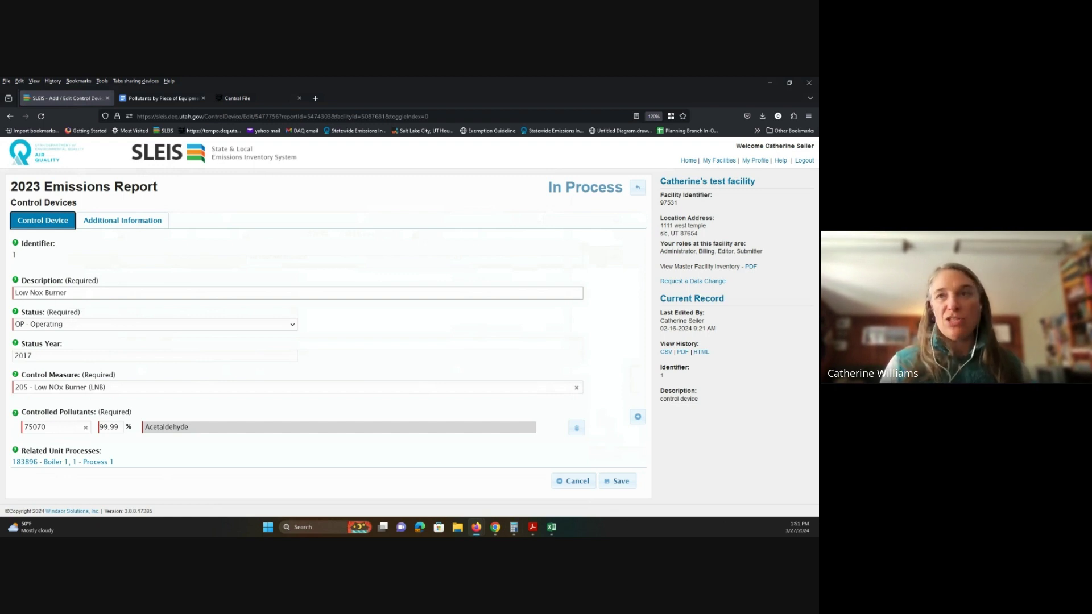
{"action": "type", "text": " Burner"}
Step: Add NOX as a controlled pollutant at 75% and save the control device
{"action": "scroll", "coordinate": [494, 412], "scroll_direction": "down", "scroll_amount": 1}
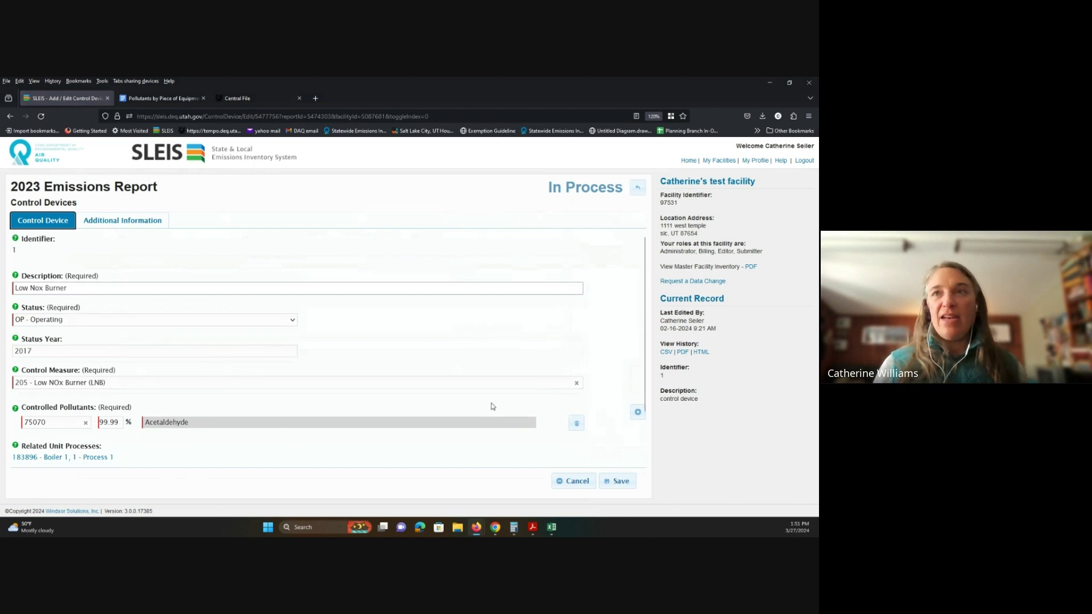
{"action": "left_click", "coordinate": [638, 373]}
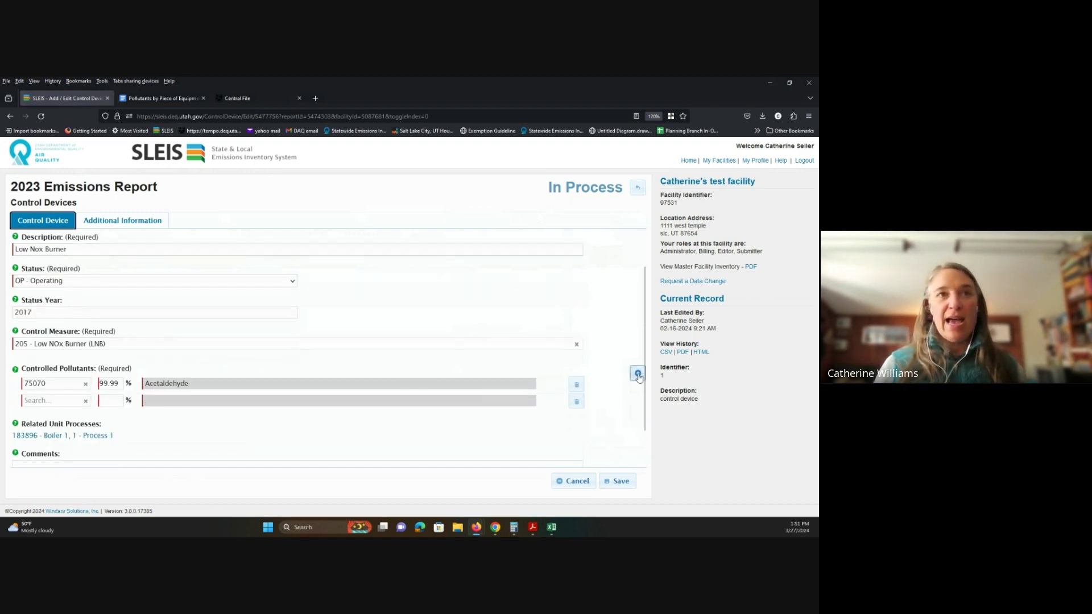
{"action": "left_click", "coordinate": [55, 401]}
{"action": "type", "text": "NOx"}
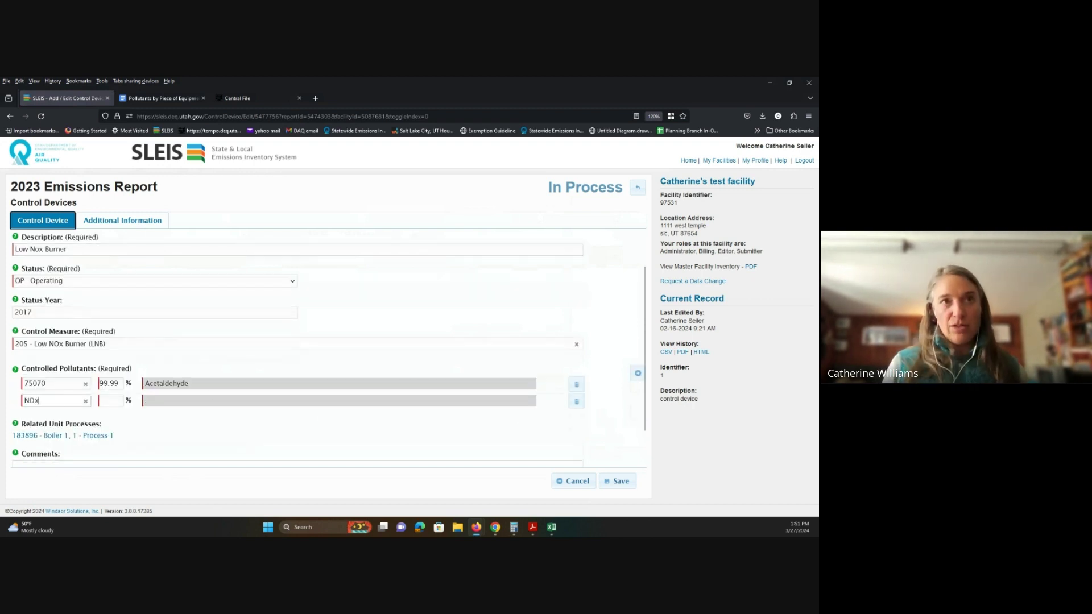
{"action": "left_click", "coordinate": [40, 475]}
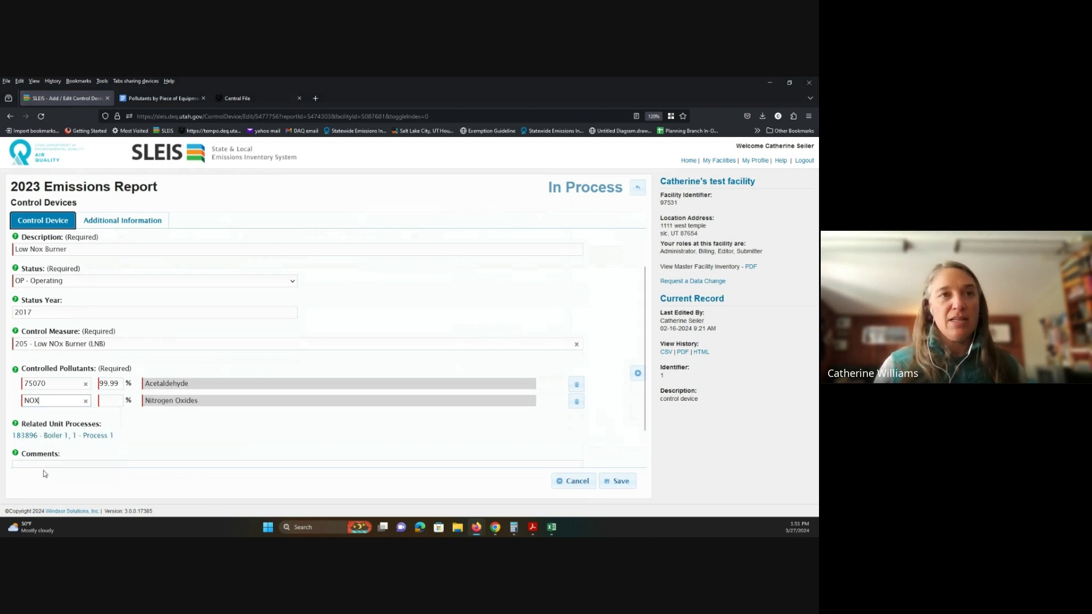
{"action": "left_click", "coordinate": [108, 401]}
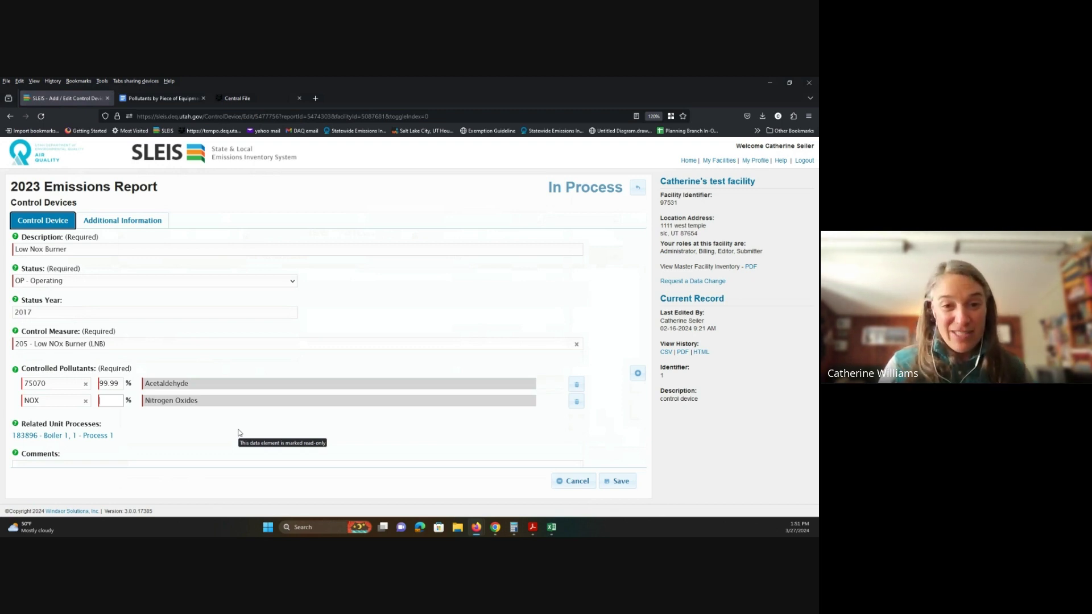
{"action": "type", "text": "75"}
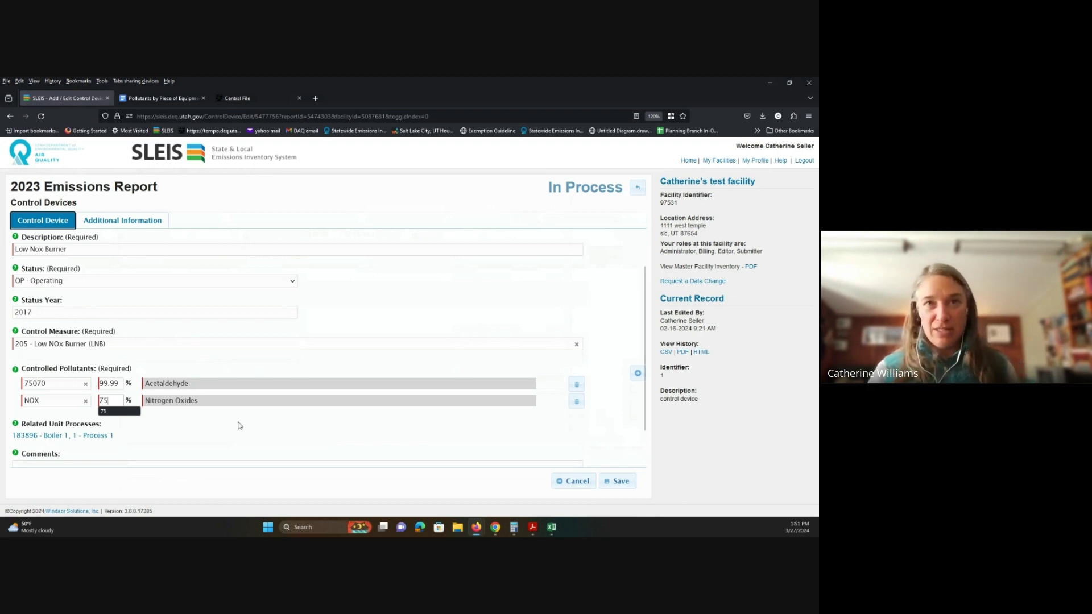
{"action": "left_click", "coordinate": [239, 425]}
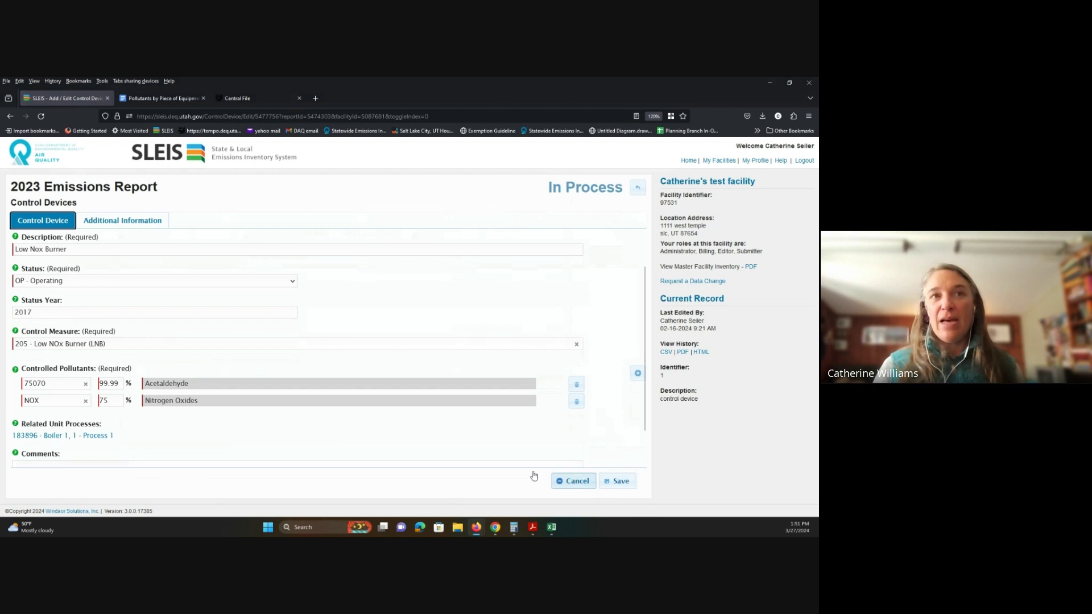
{"action": "left_click", "coordinate": [619, 483]}
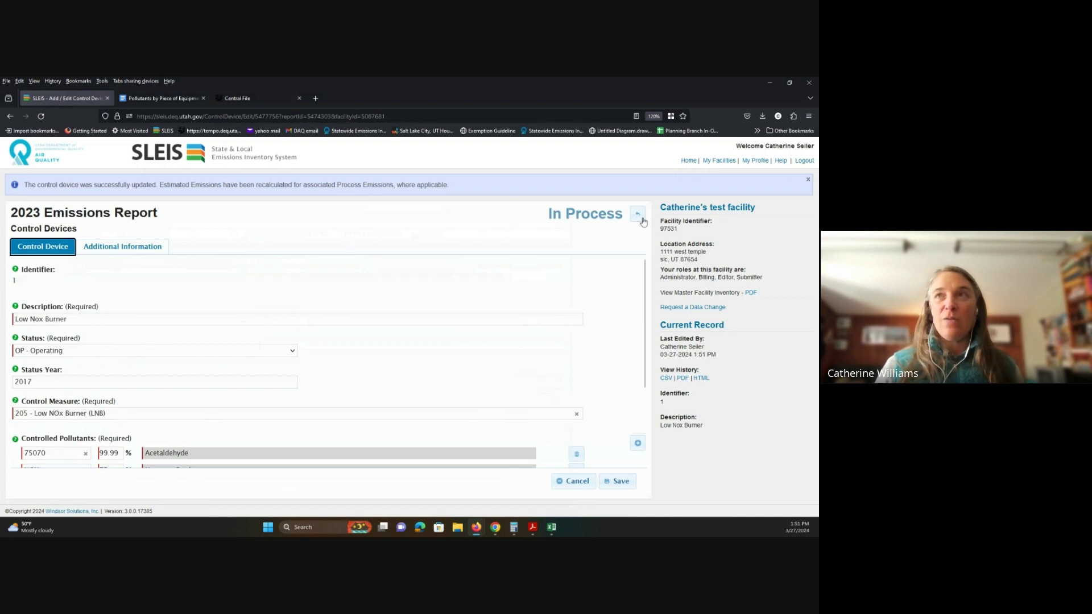
Step: Return to Boiler 1 Process 1's emissions and expand NOX, showing 75% control and 7 tons
{"action": "left_click", "coordinate": [643, 221]}
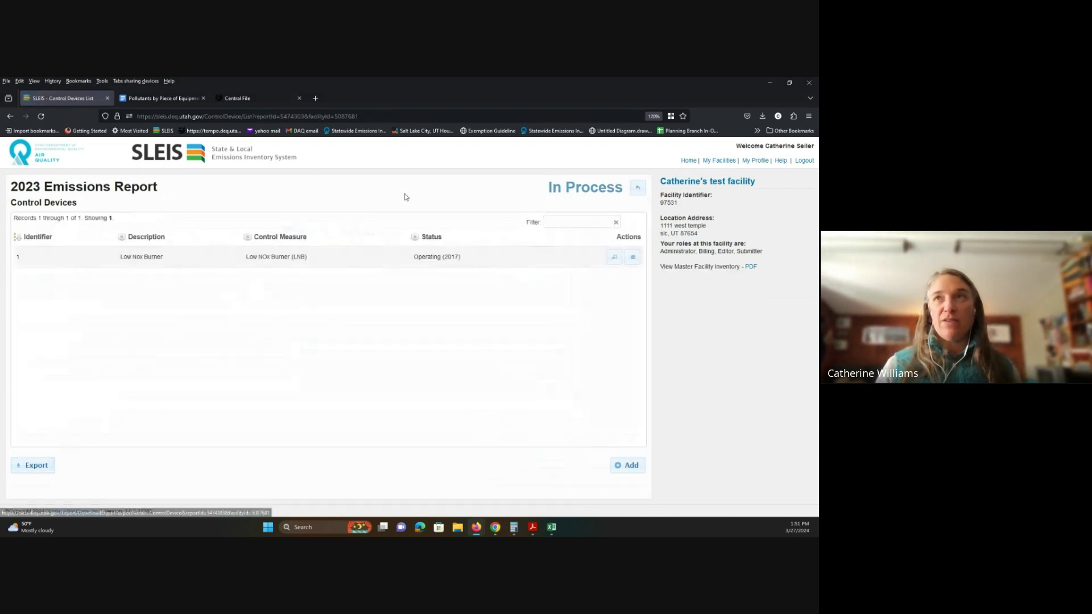
{"action": "left_click", "coordinate": [638, 188]}
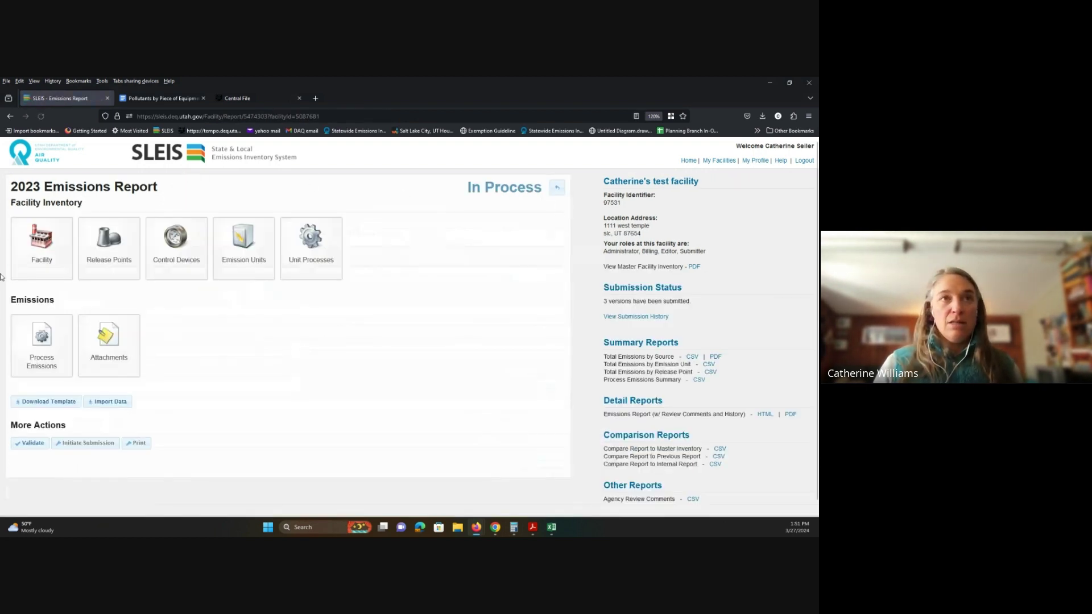
{"action": "left_click", "coordinate": [42, 341]}
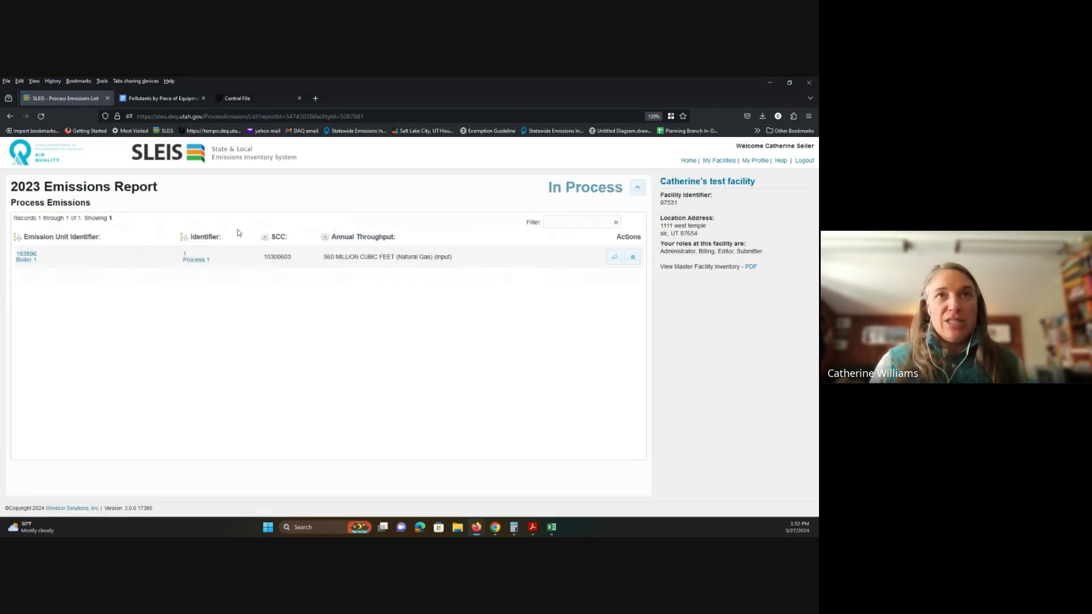
{"action": "left_click", "coordinate": [632, 257]}
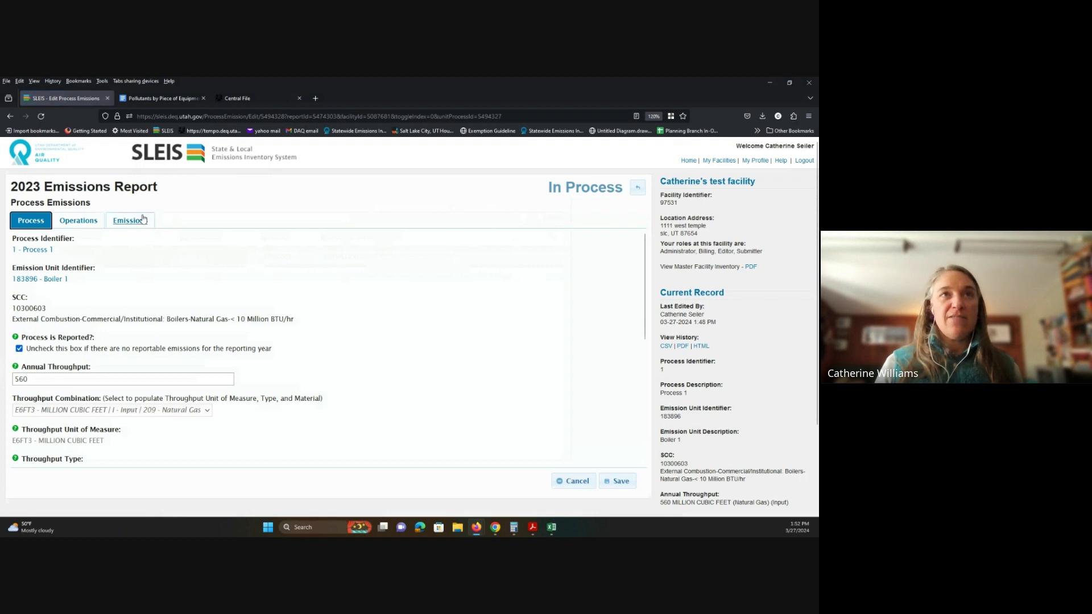
{"action": "left_click", "coordinate": [144, 220]}
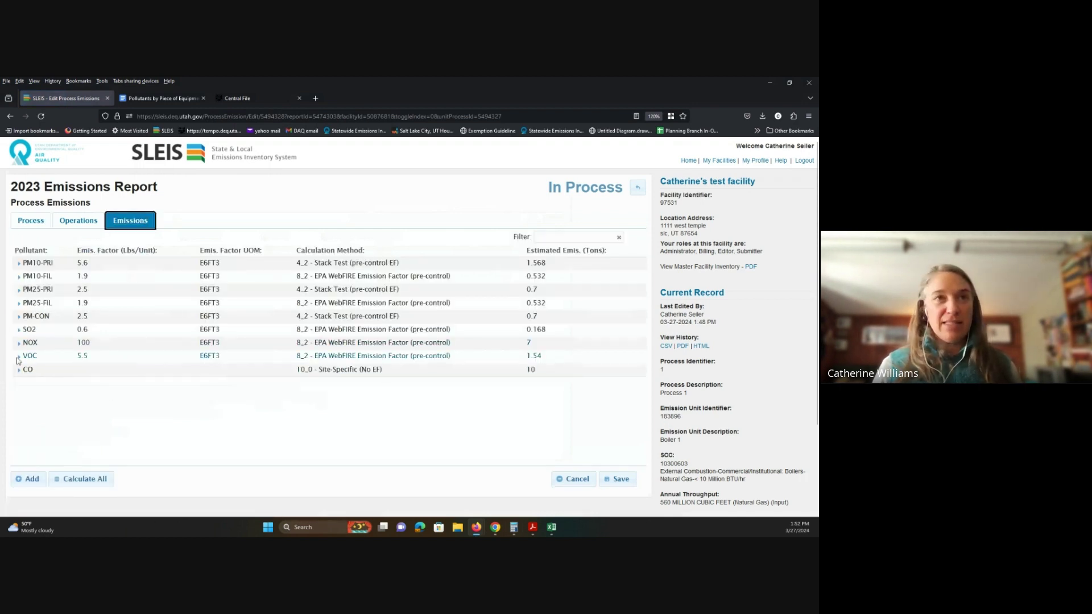
{"action": "left_click", "coordinate": [20, 343]}
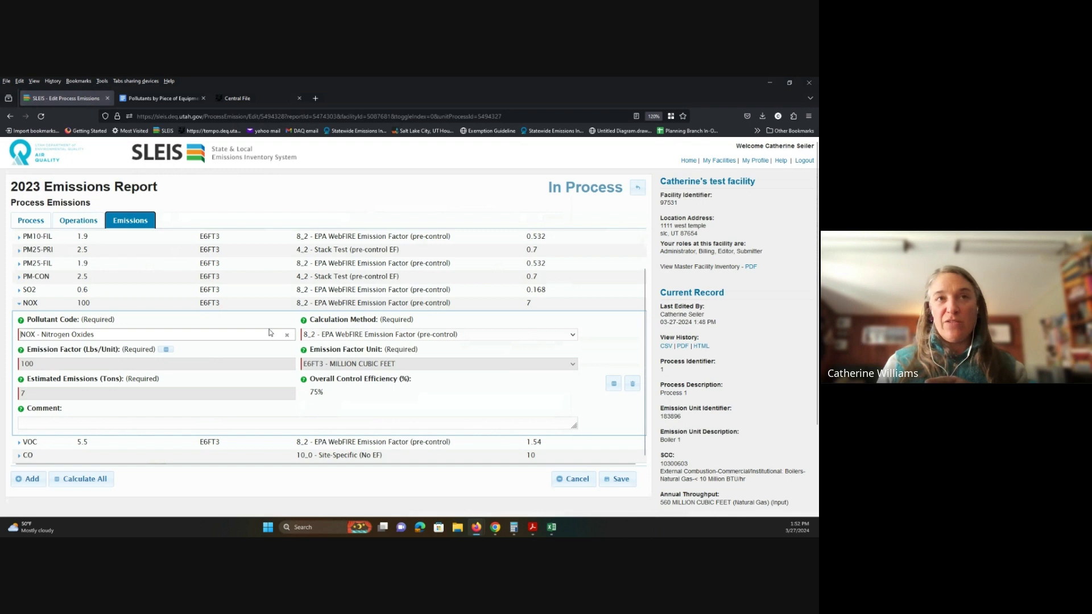
{"action": "scroll", "coordinate": [87, 302], "scroll_direction": "up", "scroll_amount": 2}
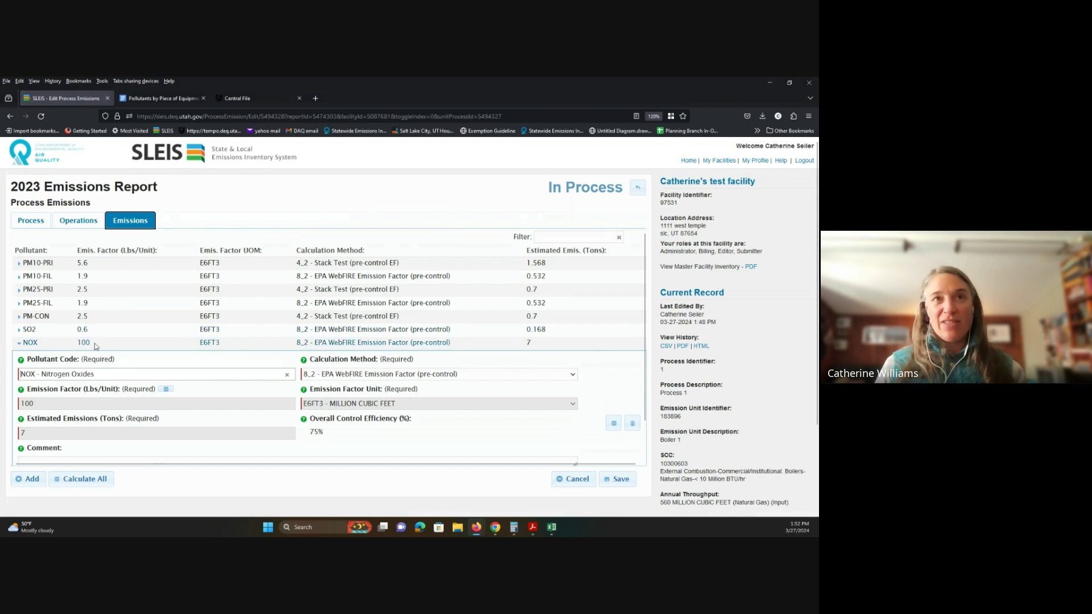
{"action": "scroll", "coordinate": [96, 345], "scroll_direction": "down", "scroll_amount": 2}
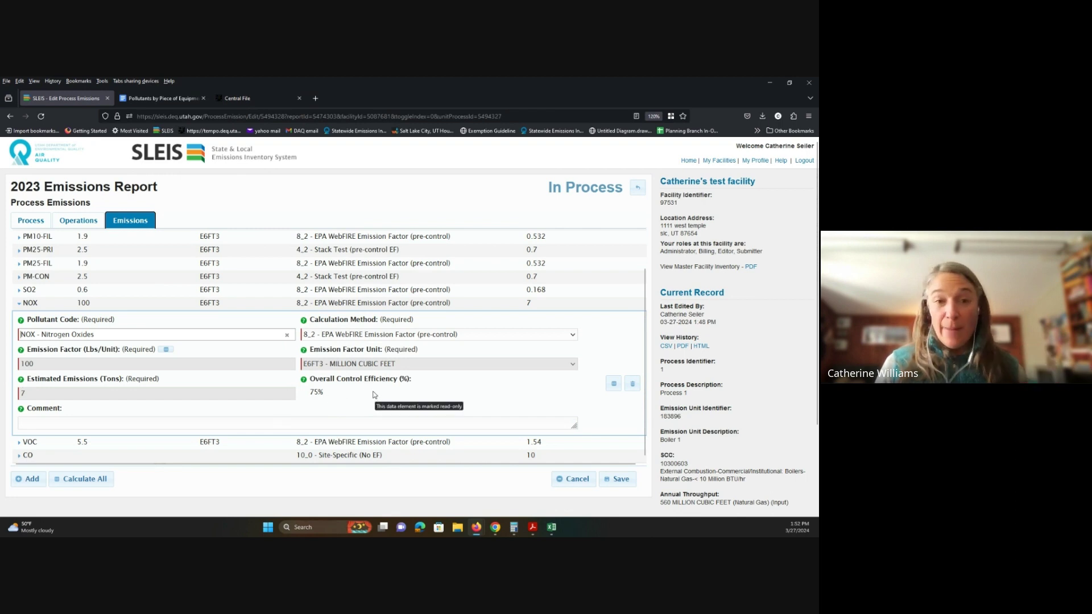
Step: Switch NOX to 8_1 EPA WebFIRE (post-control) using WebFIRE ID 10006, factor 50
{"action": "left_click", "coordinate": [573, 334]}
{"action": "left_click", "coordinate": [556, 315]}
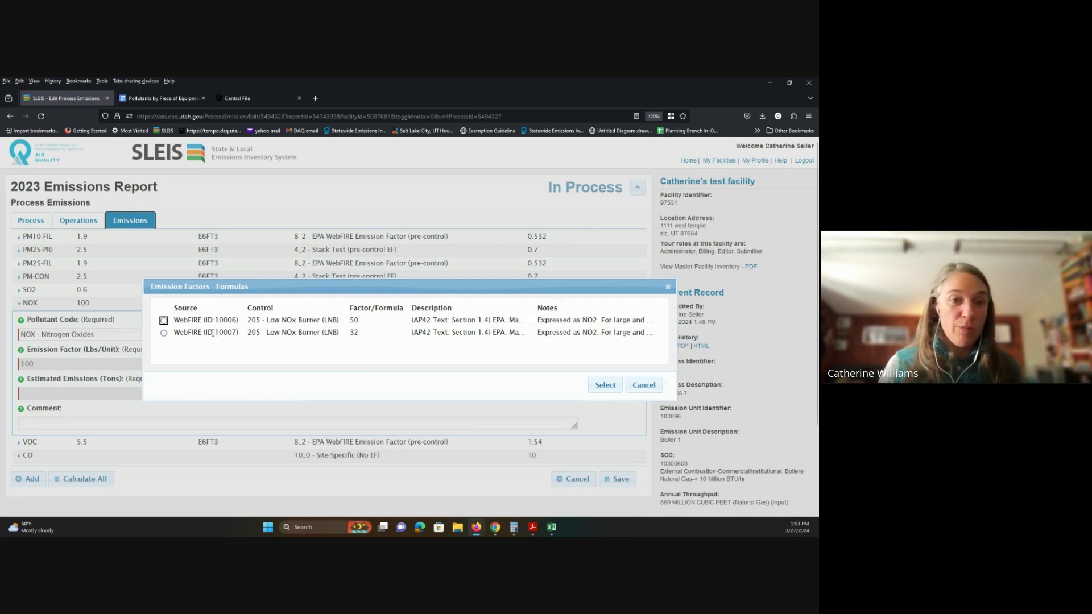
{"action": "left_click", "coordinate": [163, 321]}
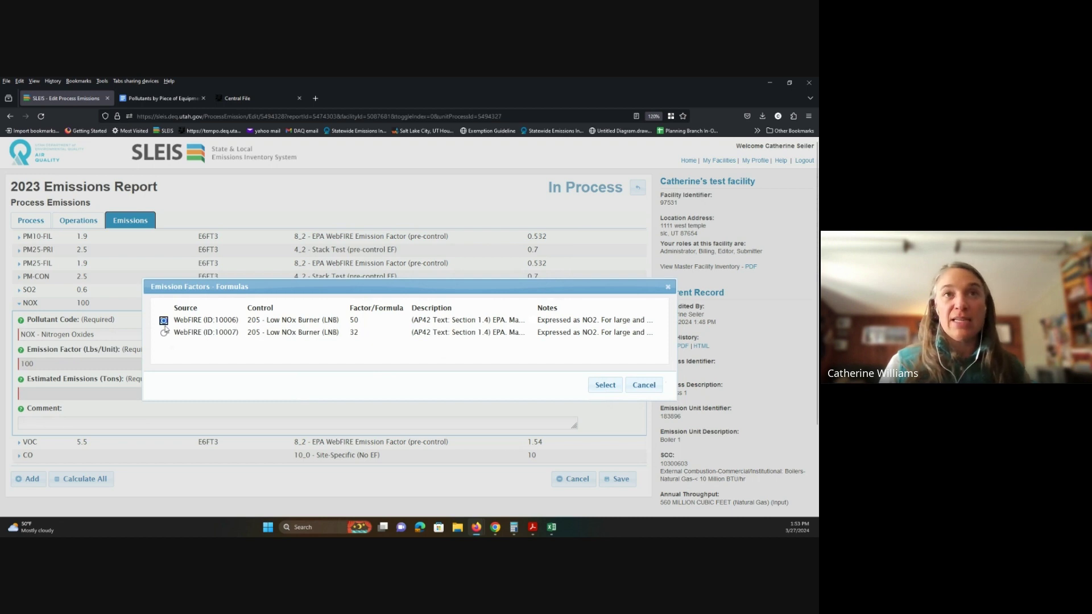
{"action": "left_click", "coordinate": [604, 387]}
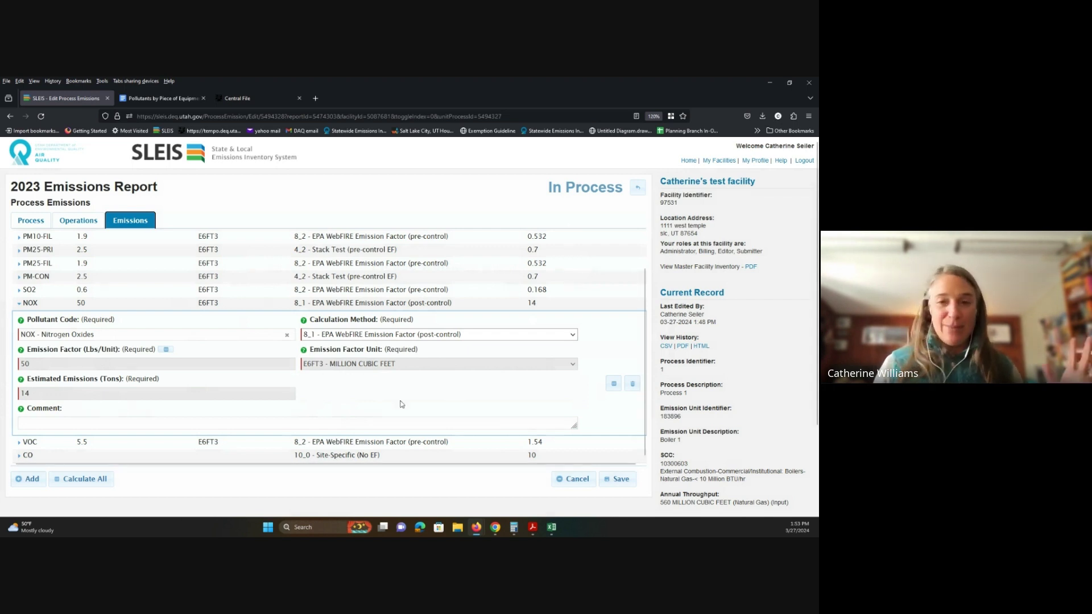
Step: Save the NOX changes, validate the 2023 report without errors, mark it ready, and begin submission
{"action": "left_click", "coordinate": [616, 481]}
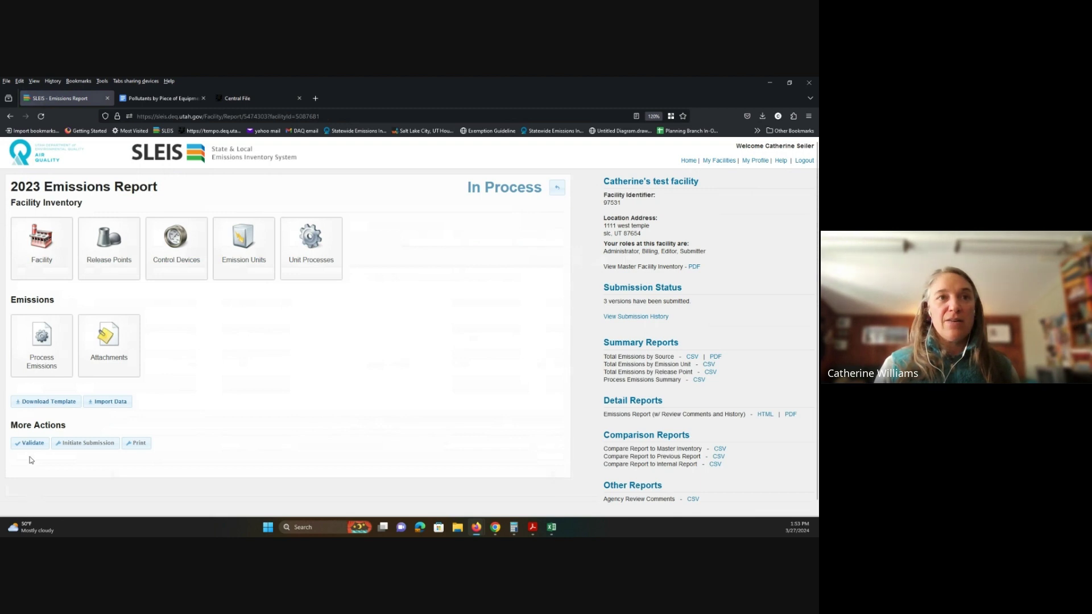
{"action": "left_click", "coordinate": [30, 442]}
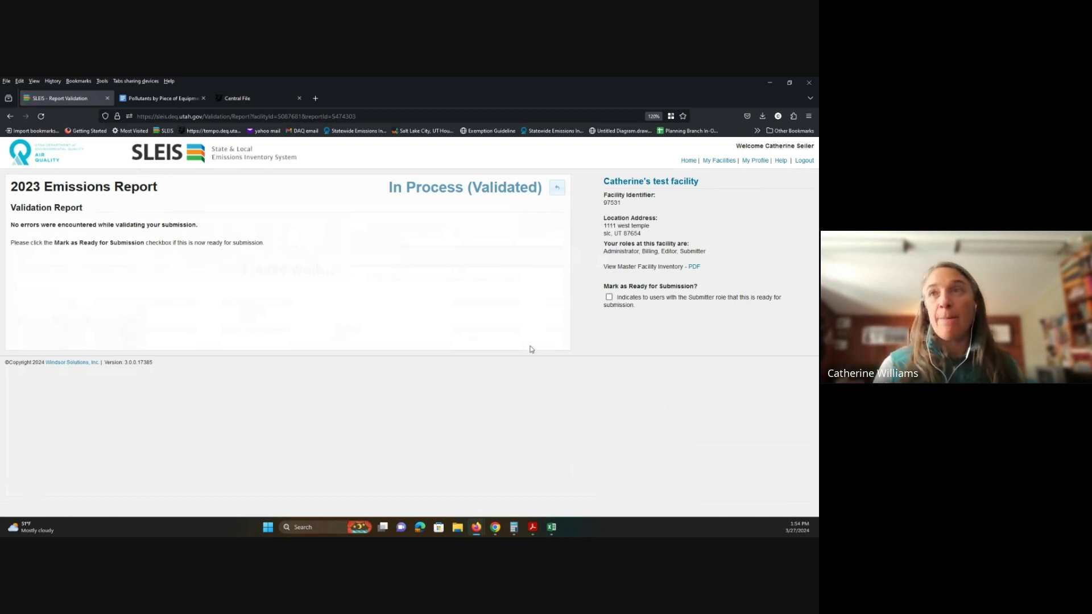
{"action": "left_click", "coordinate": [608, 297]}
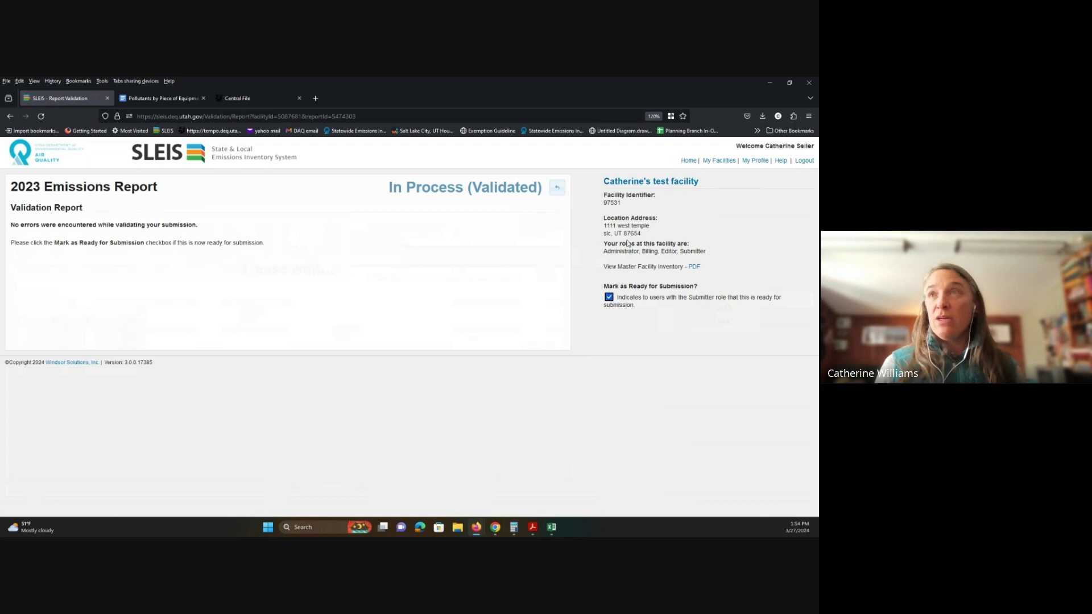
{"action": "left_click", "coordinate": [561, 192]}
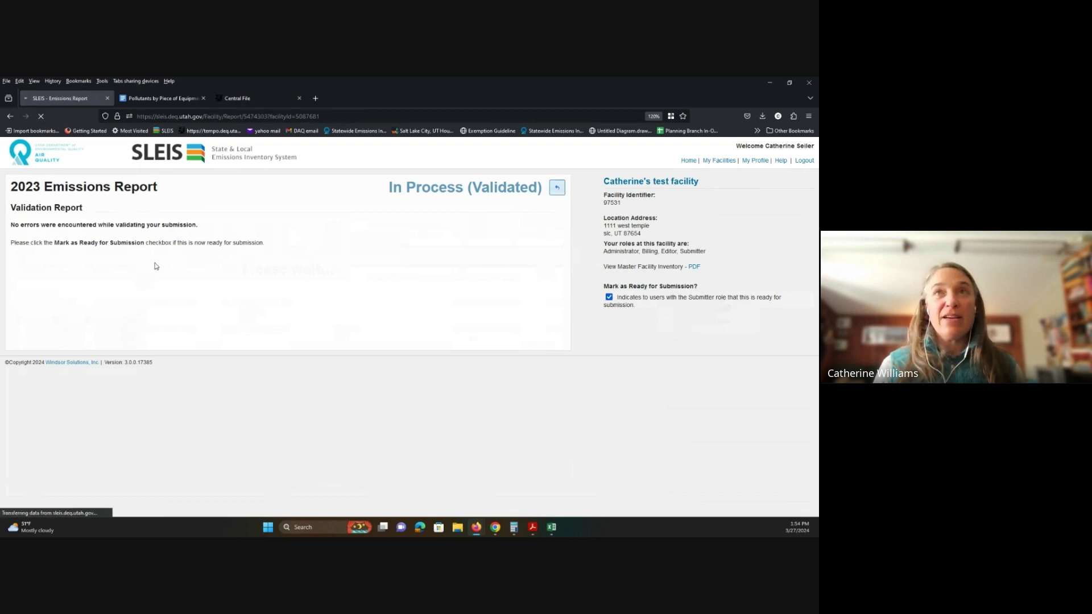
{"action": "left_click", "coordinate": [69, 448]}
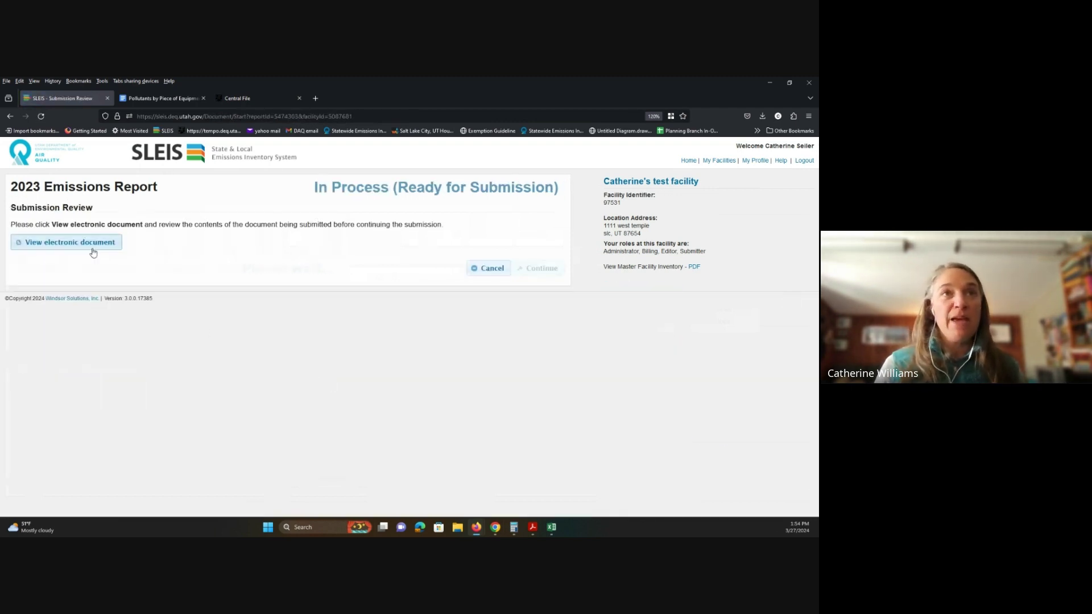
Step: Save the report's electronic document as a PDF in Downloads, replacing the existing file
{"action": "left_click", "coordinate": [94, 253]}
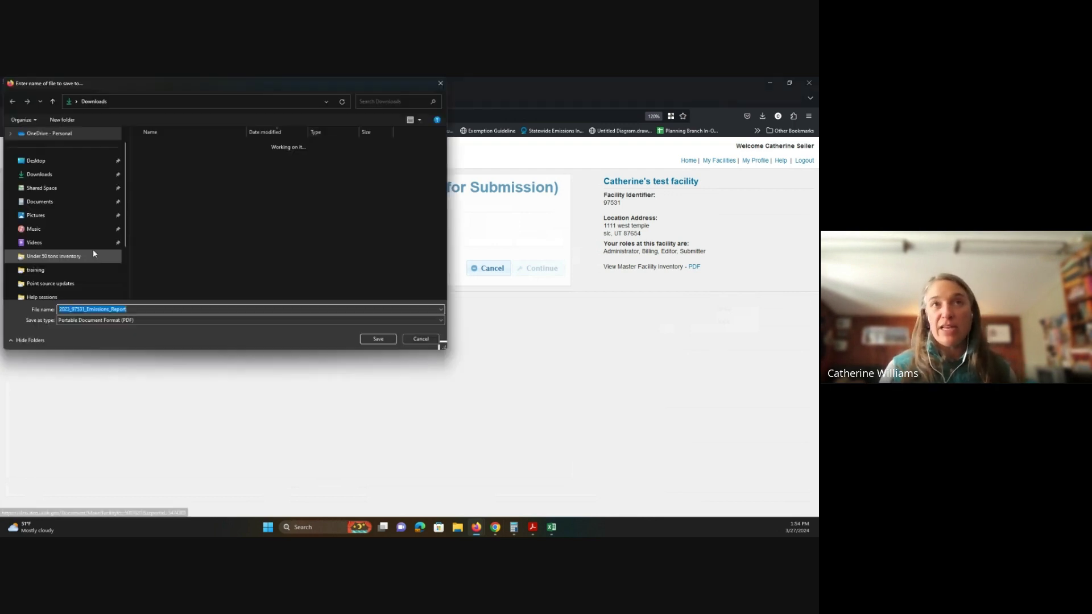
{"action": "left_click", "coordinate": [387, 341]}
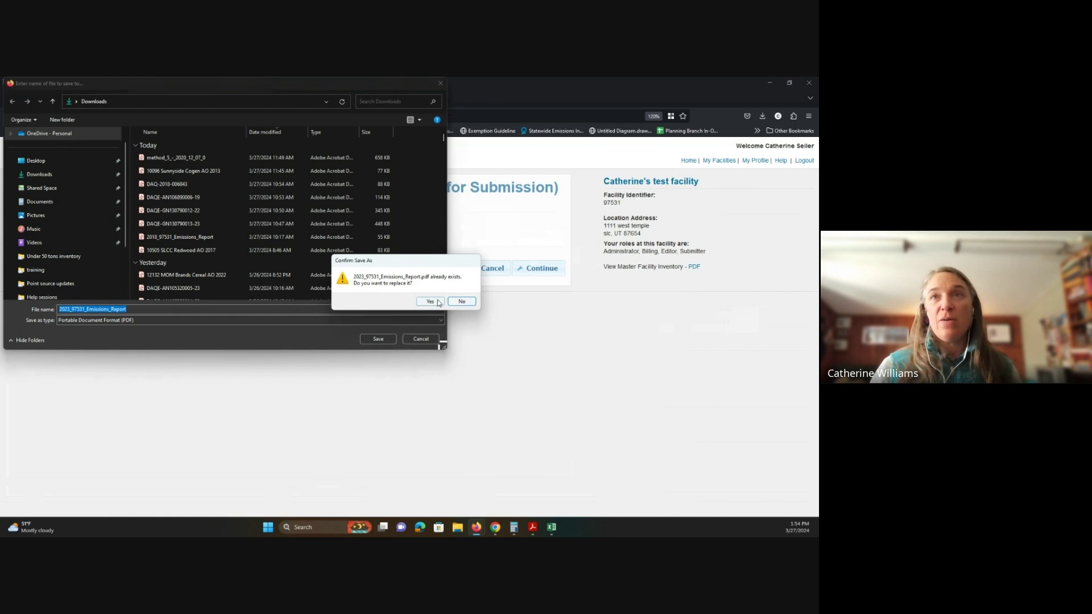
{"action": "left_click", "coordinate": [428, 300]}
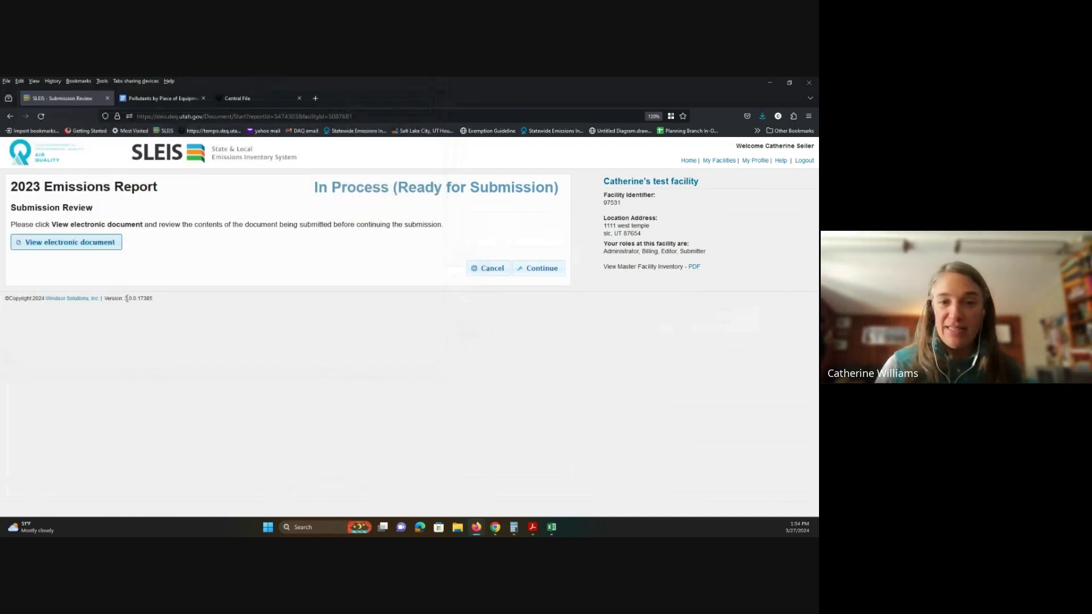
Step: Accept the three certifications: account ownership, authority to submit, and report accuracy
{"action": "left_click", "coordinate": [541, 277]}
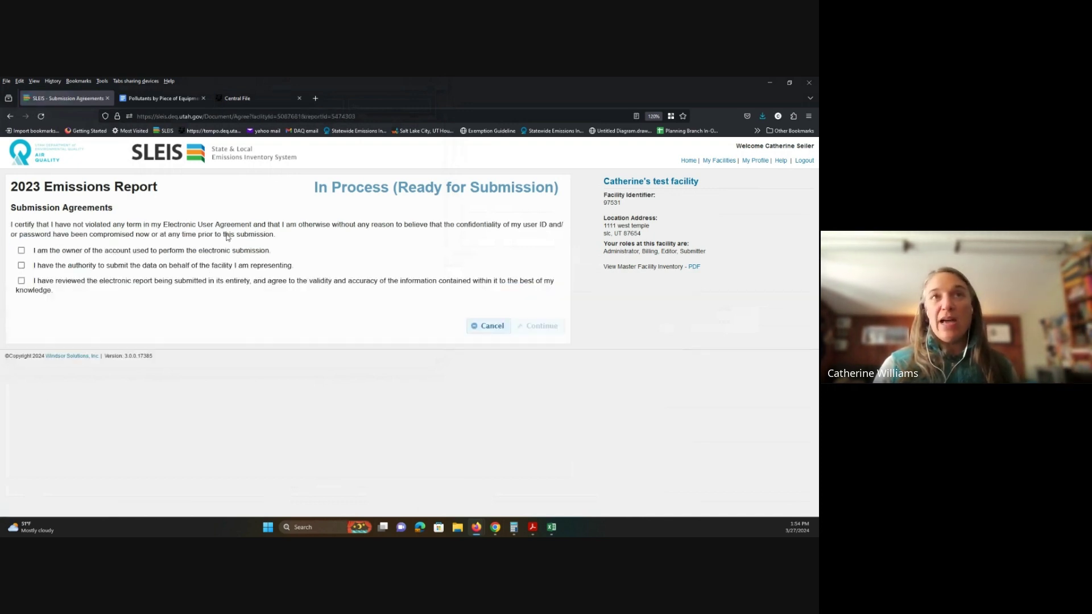
{"action": "left_click", "coordinate": [21, 250]}
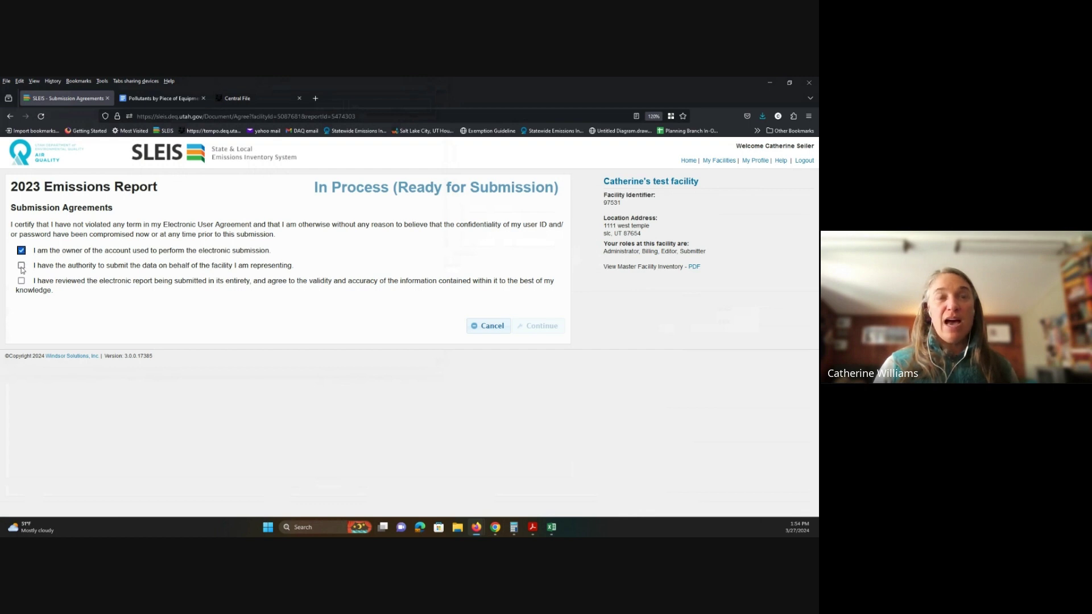
{"action": "left_click", "coordinate": [21, 266]}
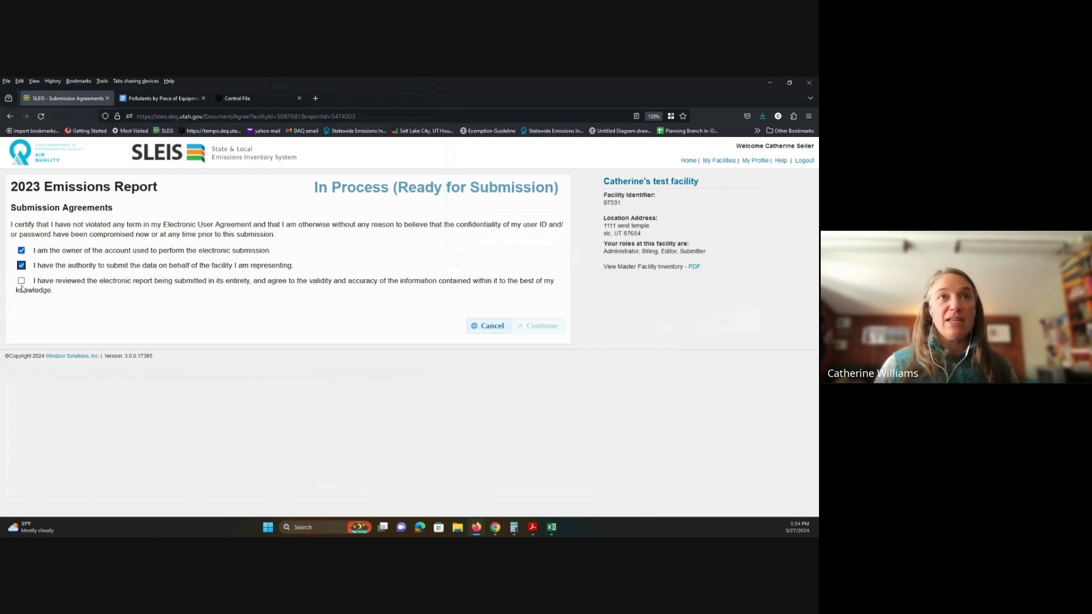
{"action": "left_click", "coordinate": [21, 281]}
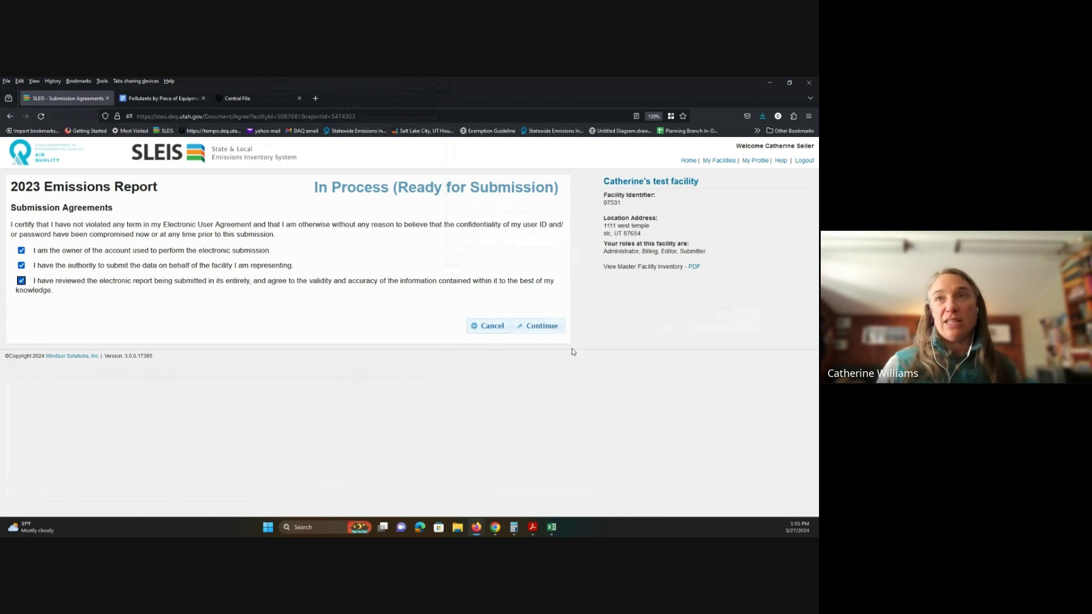
{"action": "left_click", "coordinate": [542, 326]}
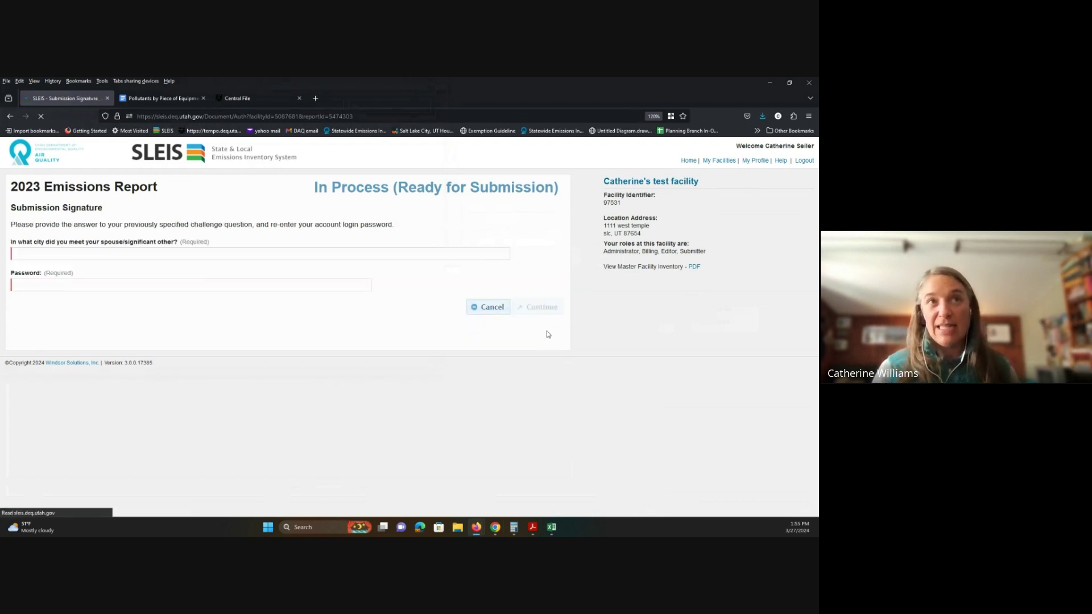
Step: Enter the challenge-question answer and account password, then submit the signed 2023 report
{"action": "left_click", "coordinate": [130, 253]}
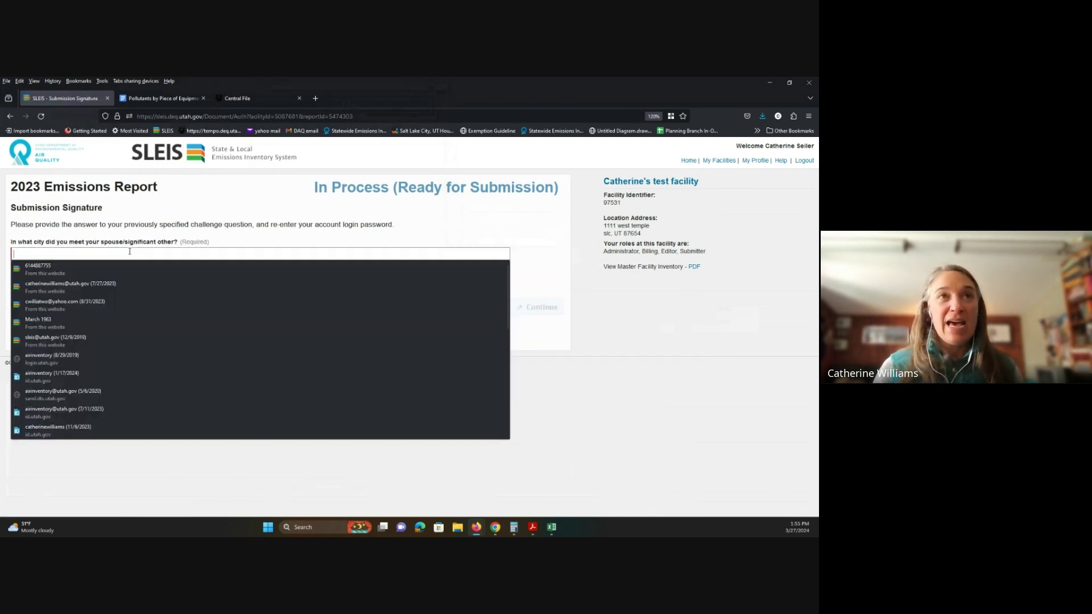
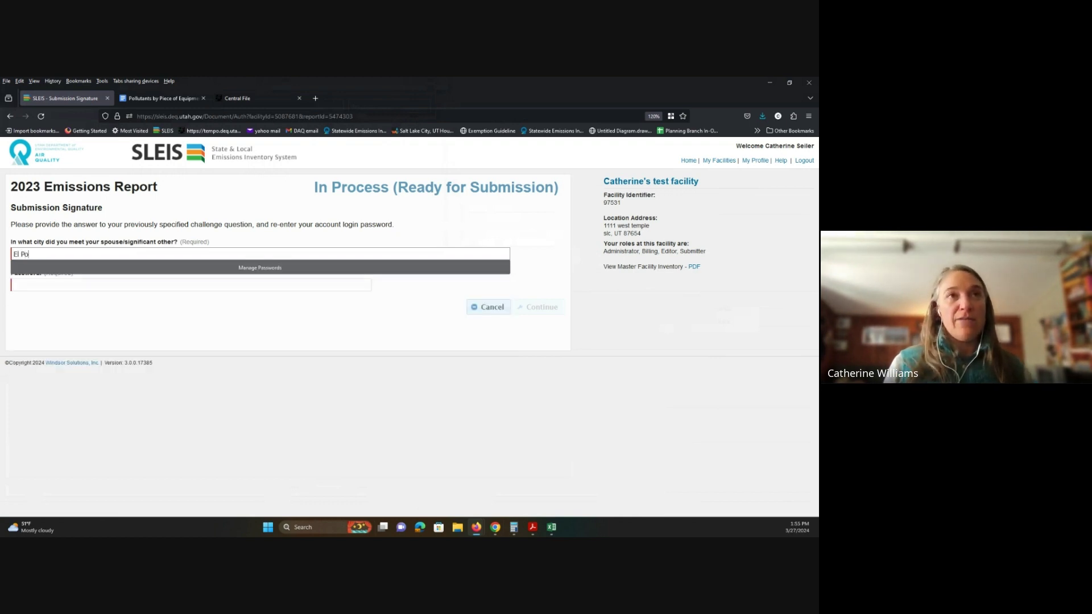
{"action": "key", "text": "Tab"}
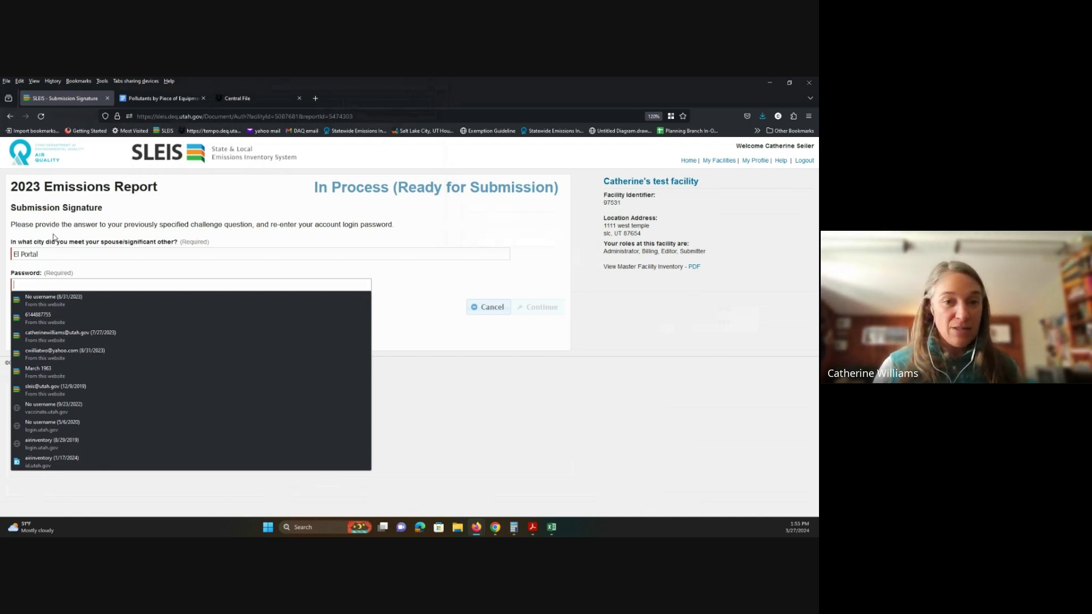
{"action": "left_click", "coordinate": [117, 350]}
{"action": "left_click", "coordinate": [415, 342]}
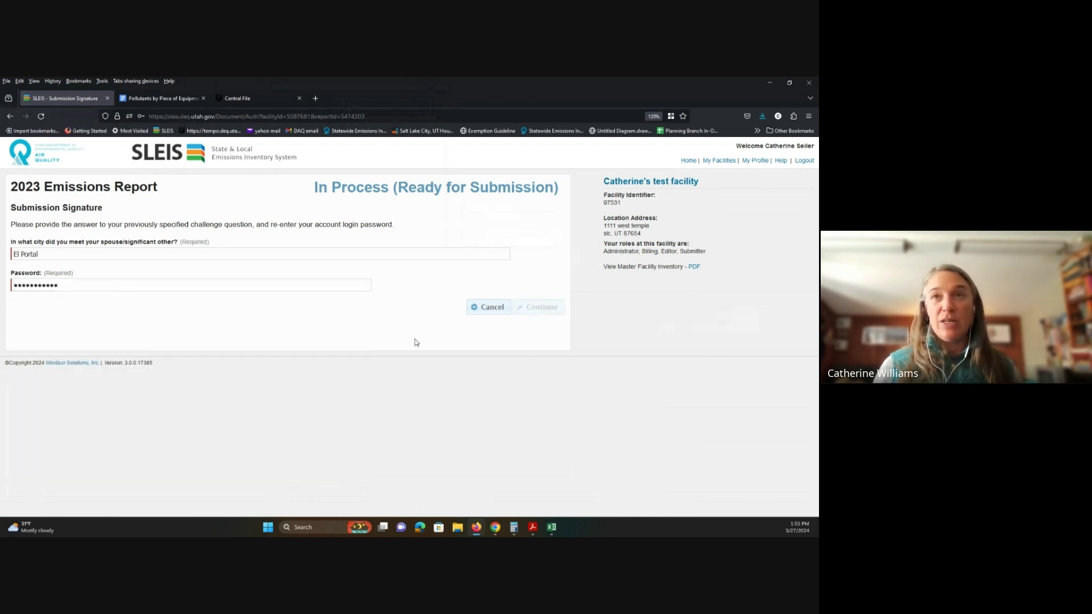
{"action": "left_click", "coordinate": [546, 314]}
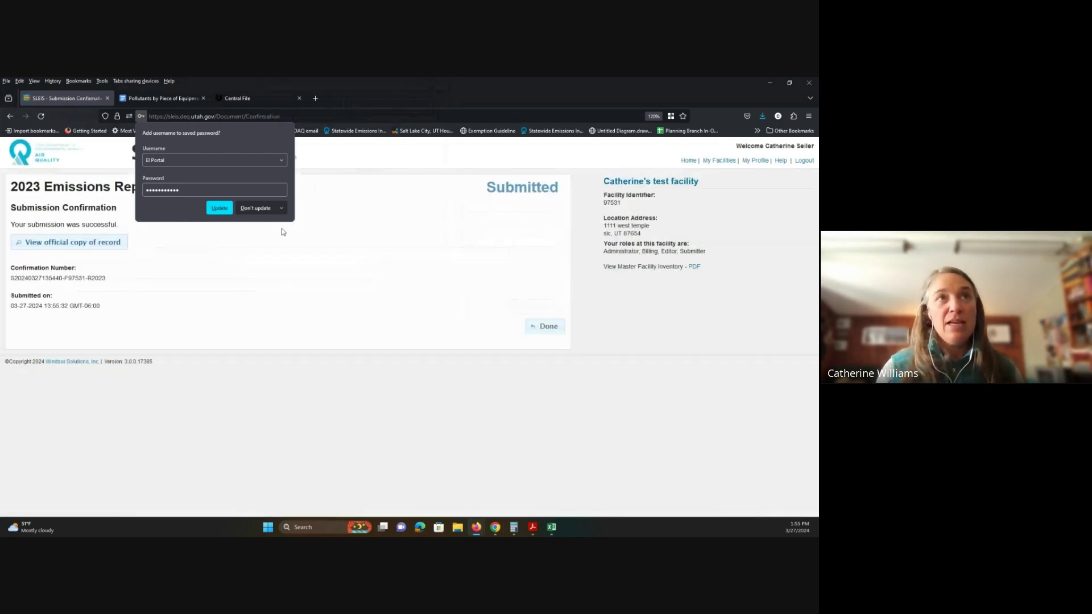
Step: Leave the 2023 confirmation and return to the facility Reports list, now showing 2023 Submitted on 03-27-2024
{"action": "left_click", "coordinate": [255, 208]}
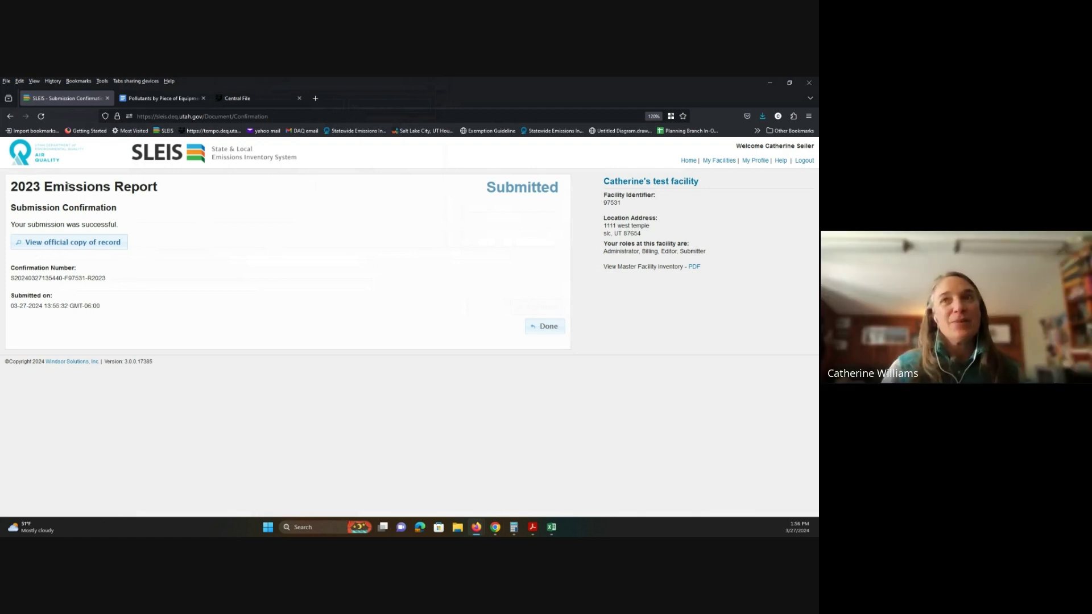
{"action": "left_click", "coordinate": [524, 327]}
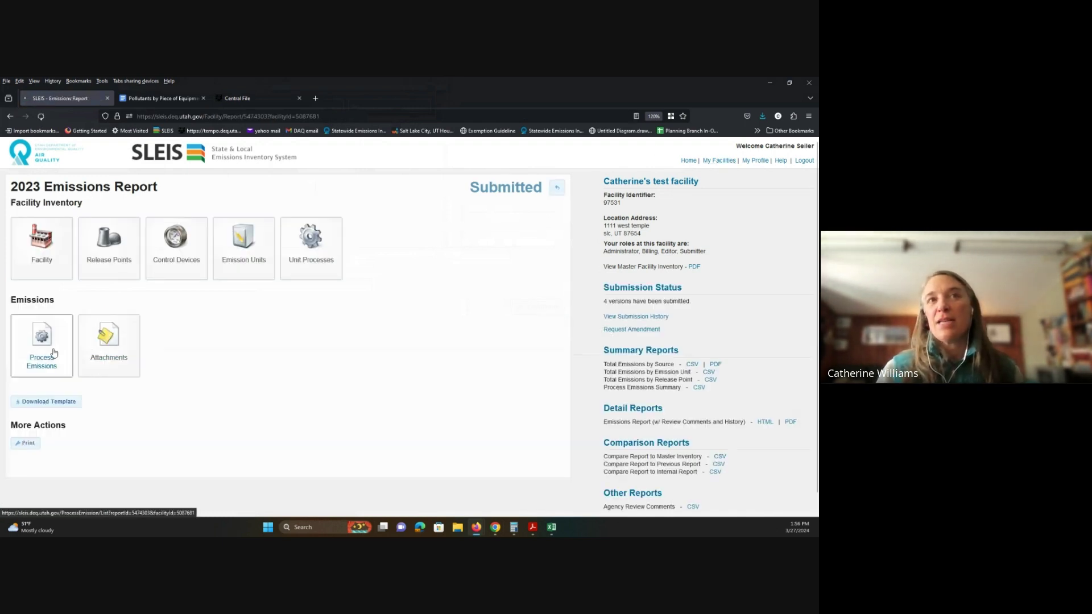
{"action": "left_click", "coordinate": [50, 355]}
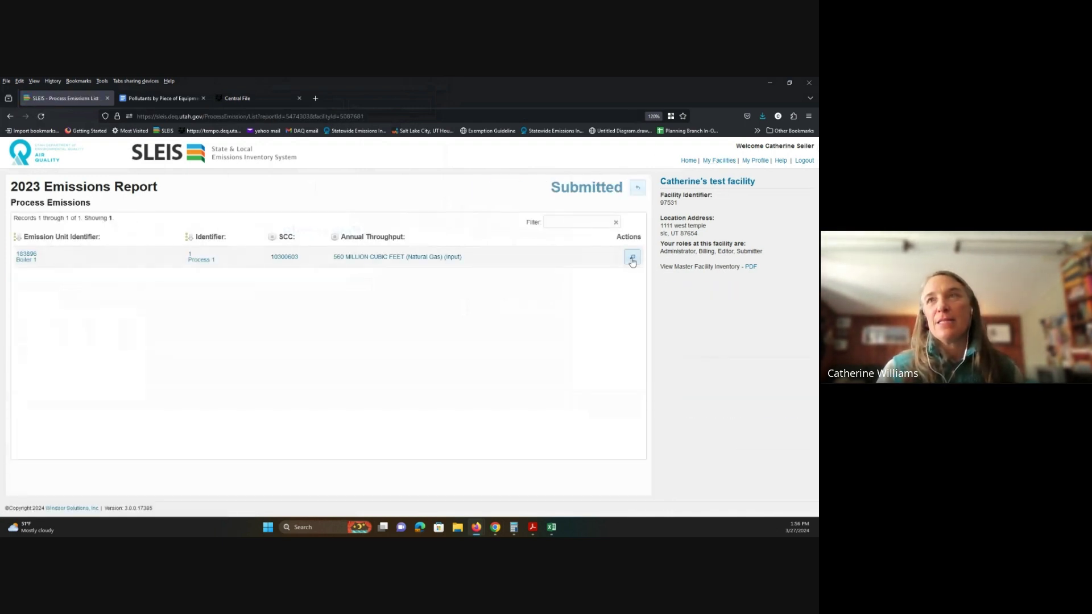
{"action": "left_click", "coordinate": [638, 189]}
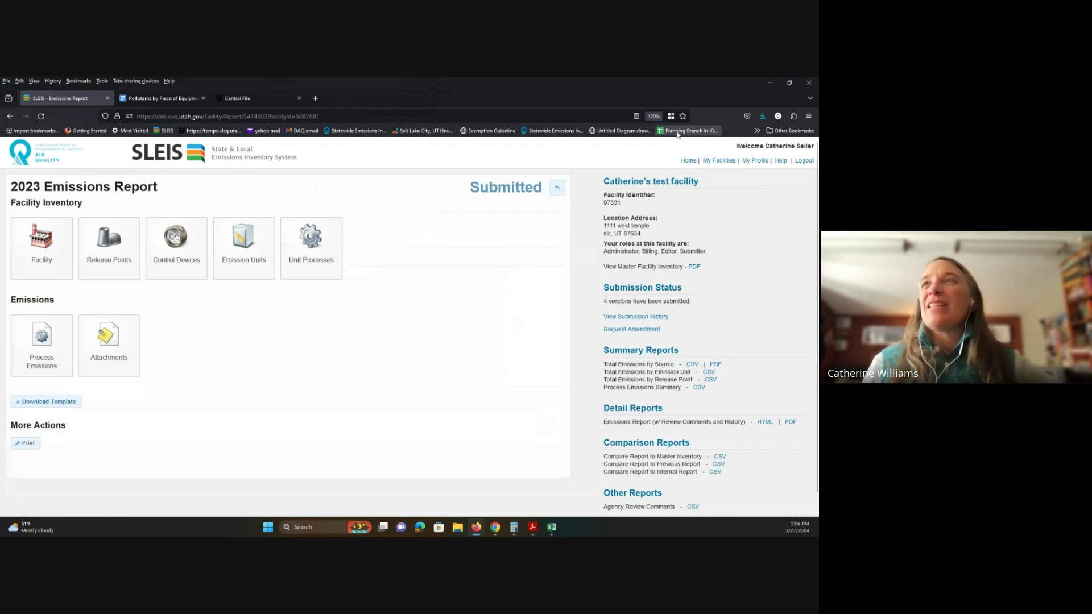
{"action": "left_click", "coordinate": [557, 187]}
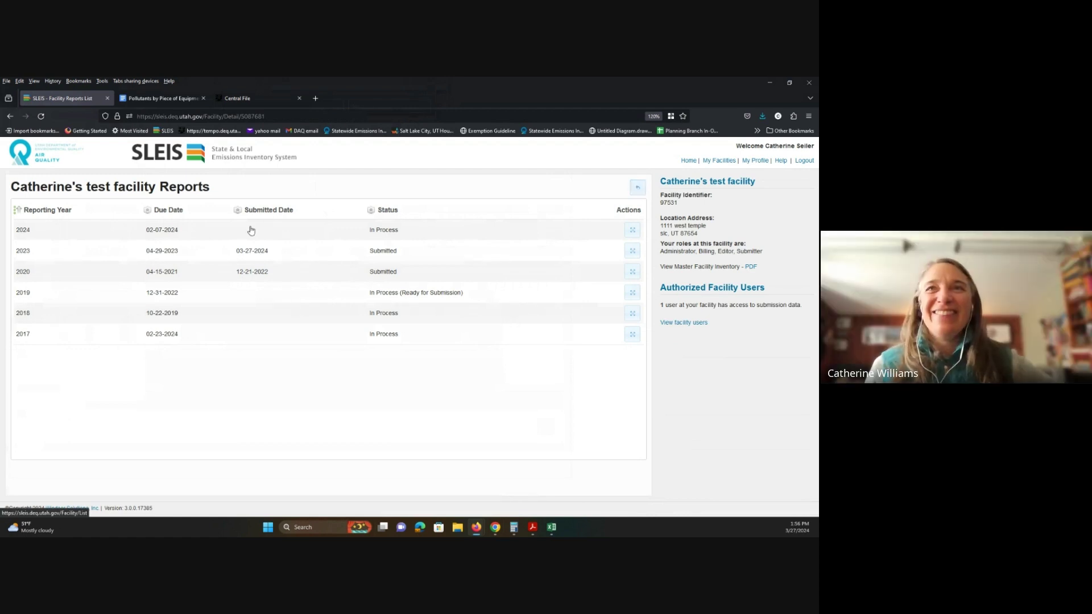
Step: Open the 2019 report's Rail Loading Rack process emissions and view its pollutant entries
{"action": "left_click", "coordinate": [632, 293]}
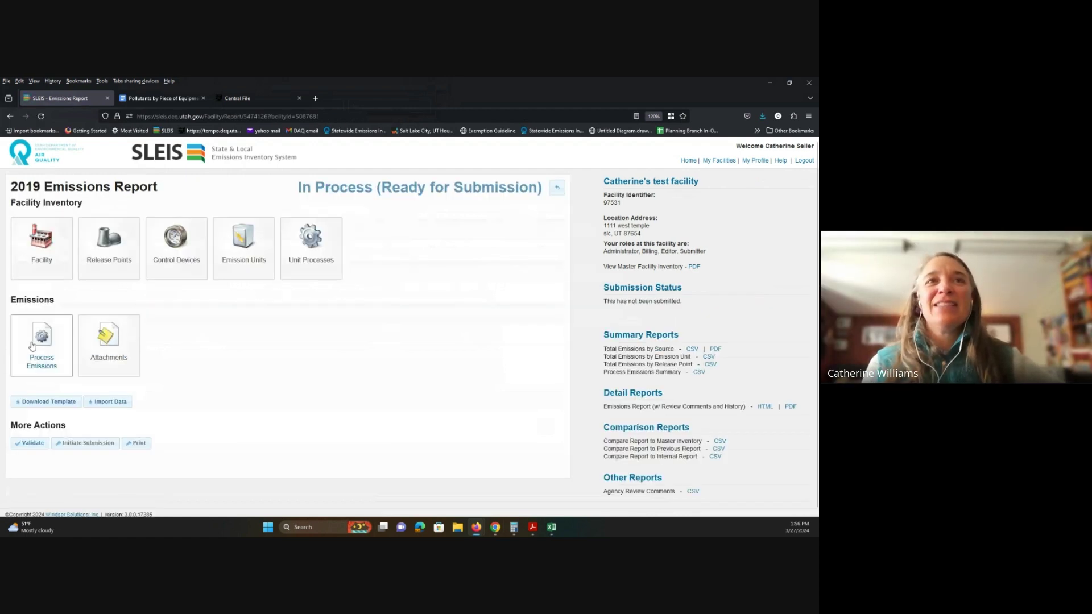
{"action": "left_click", "coordinate": [57, 348]}
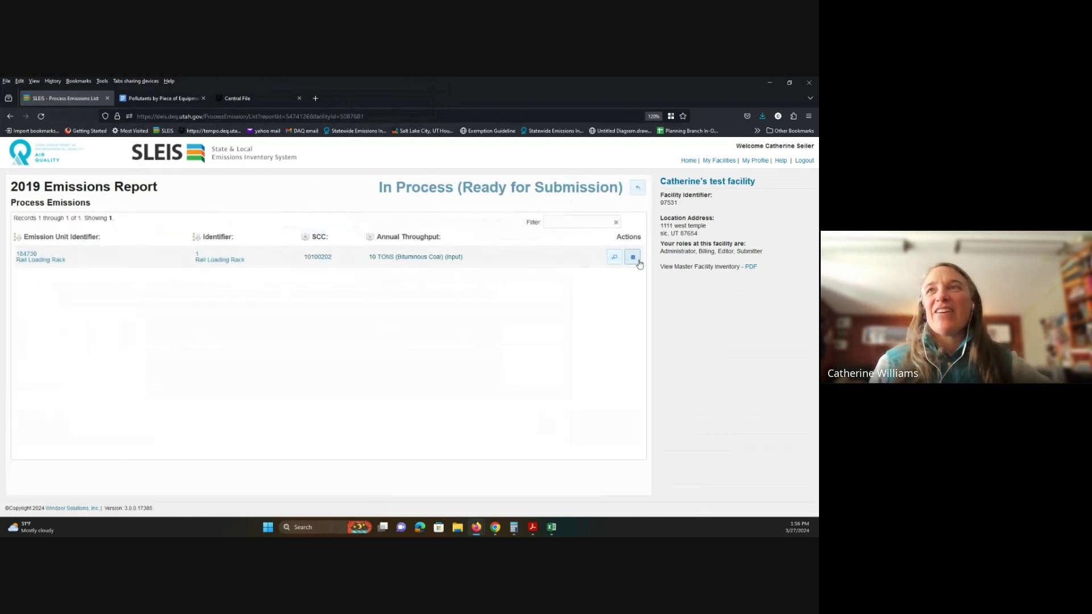
{"action": "left_click", "coordinate": [633, 257]}
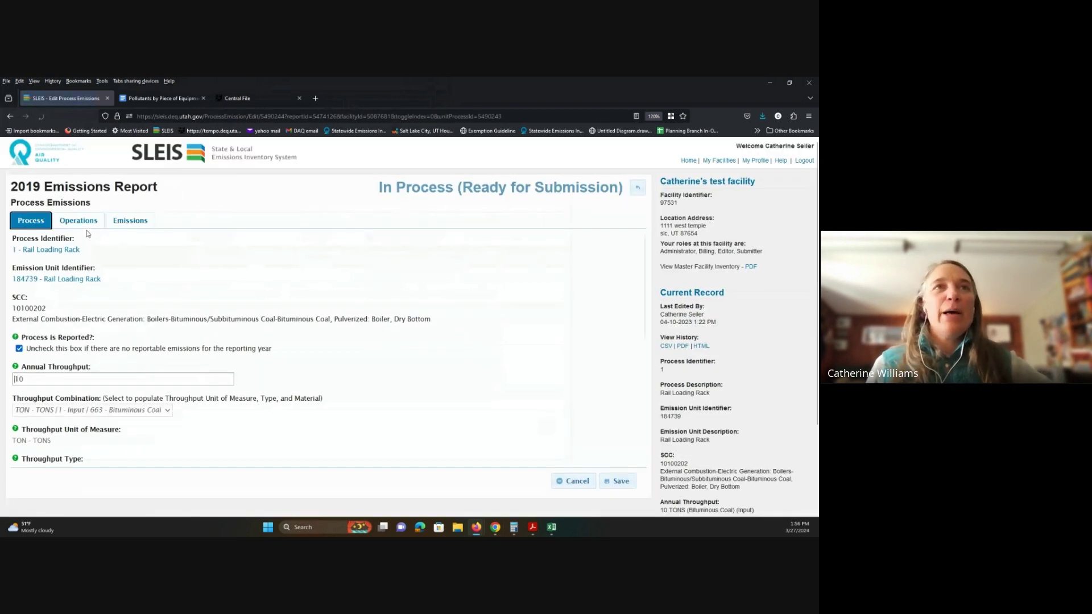
{"action": "left_click", "coordinate": [131, 221]}
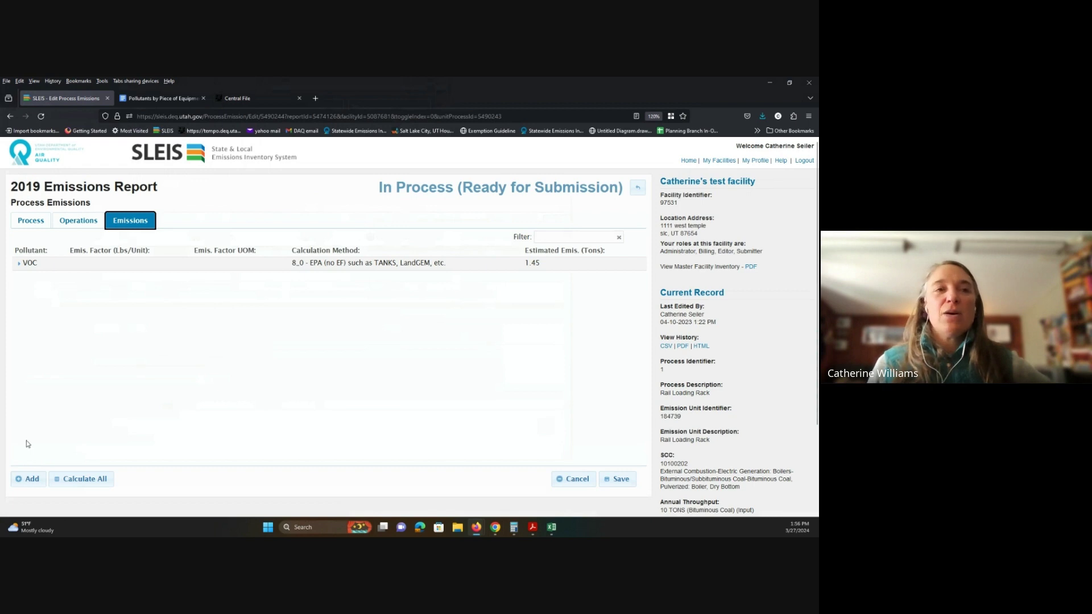
Step: Set the VOC calculation method to 8_4 - EPA Emission Factor (pre-control)
{"action": "left_click", "coordinate": [19, 263]}
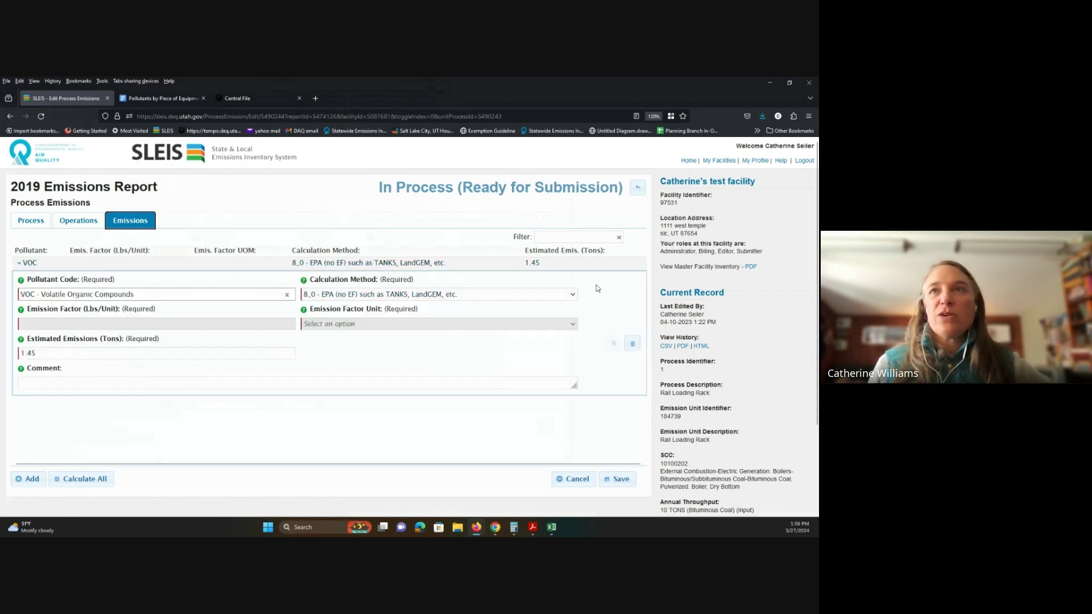
{"action": "left_click", "coordinate": [571, 297]}
{"action": "scroll", "coordinate": [500, 449], "scroll_direction": "down", "scroll_amount": 3}
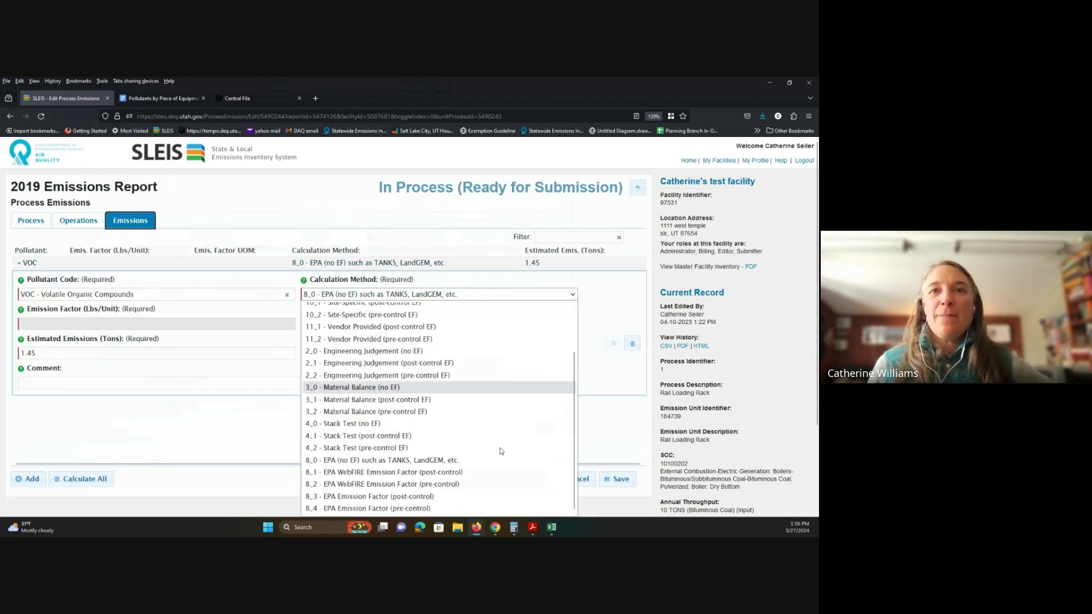
{"action": "left_click", "coordinate": [458, 485]}
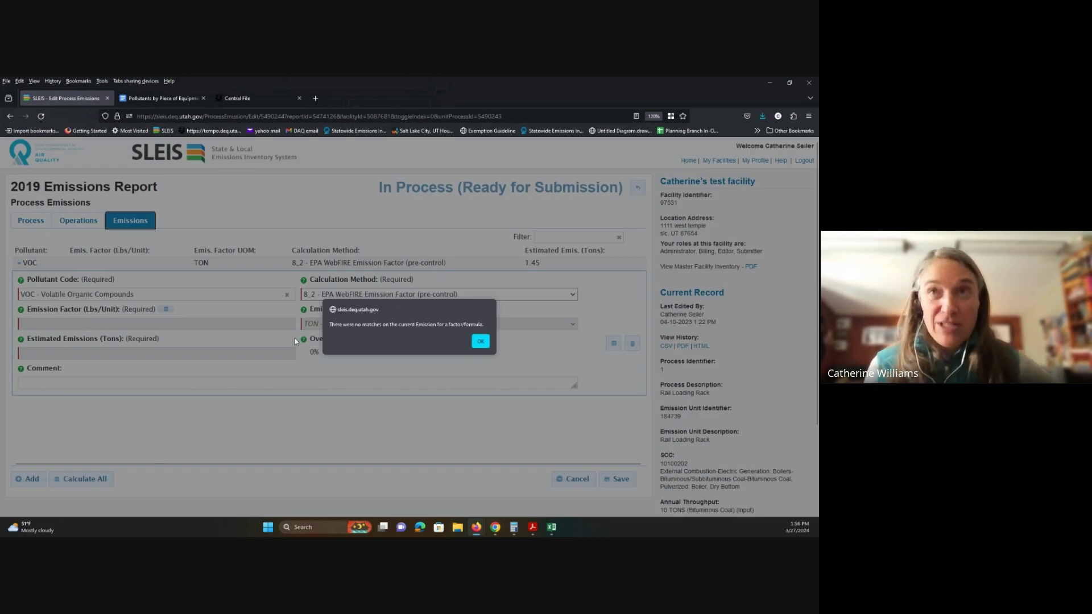
{"action": "left_click", "coordinate": [480, 342]}
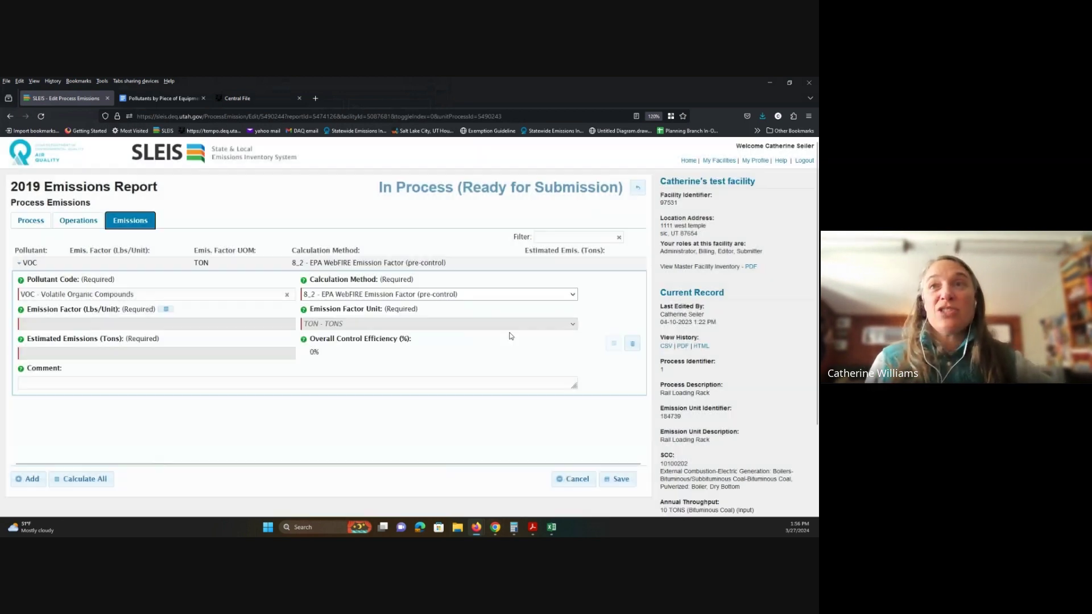
{"action": "left_click", "coordinate": [572, 295]}
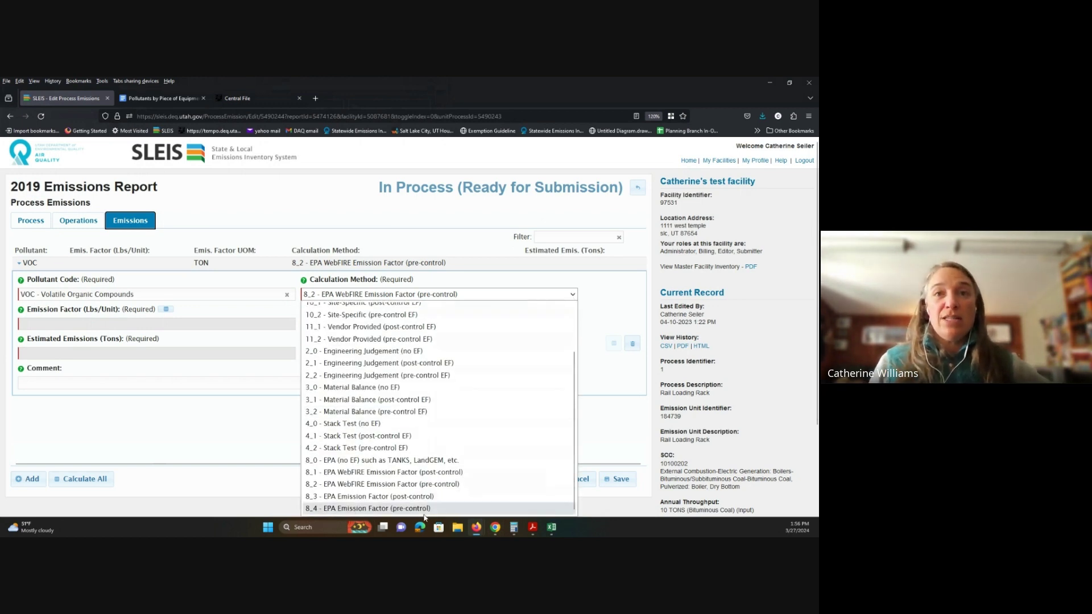
{"action": "left_click", "coordinate": [426, 508]}
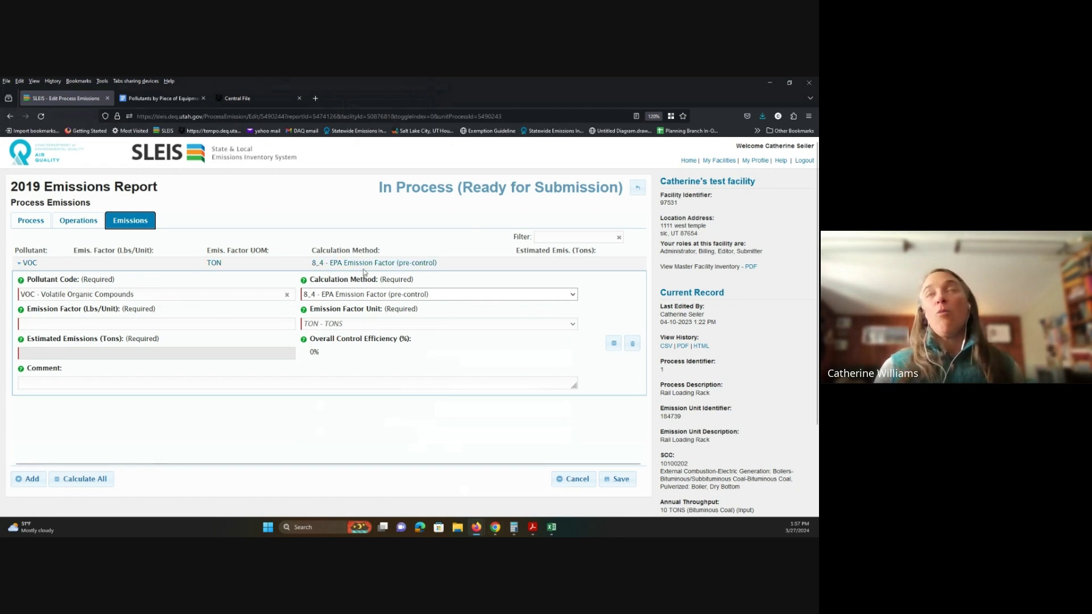
{"action": "left_click", "coordinate": [688, 161]}
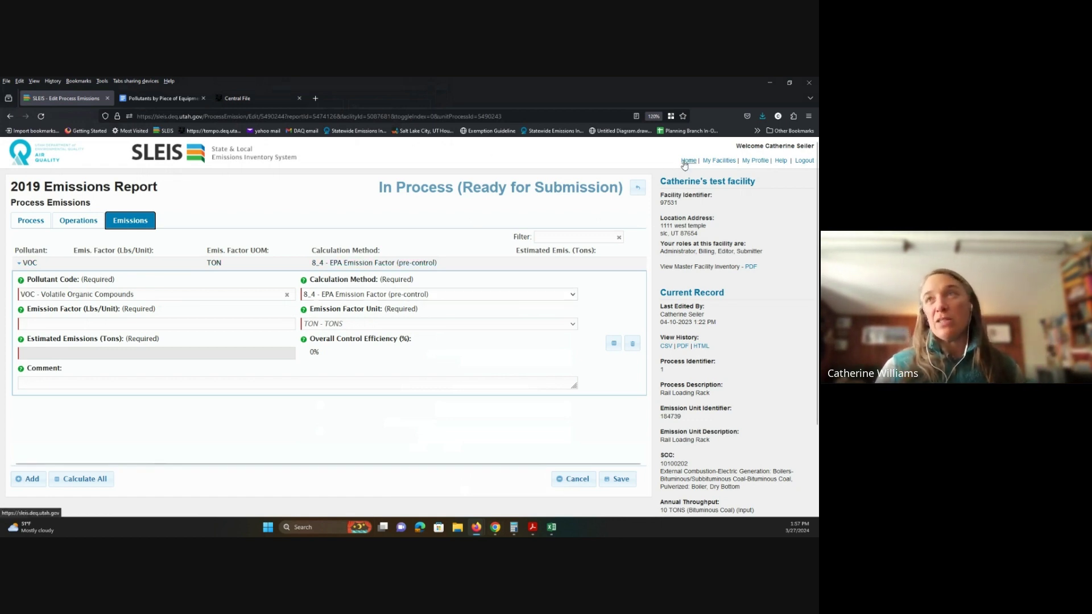
Step: Discard the 2019 edit, download the Hazardous Air Pollutants list, replacing the old copy, and open it maximized in Acrobat
{"action": "left_click", "coordinate": [298, 334]}
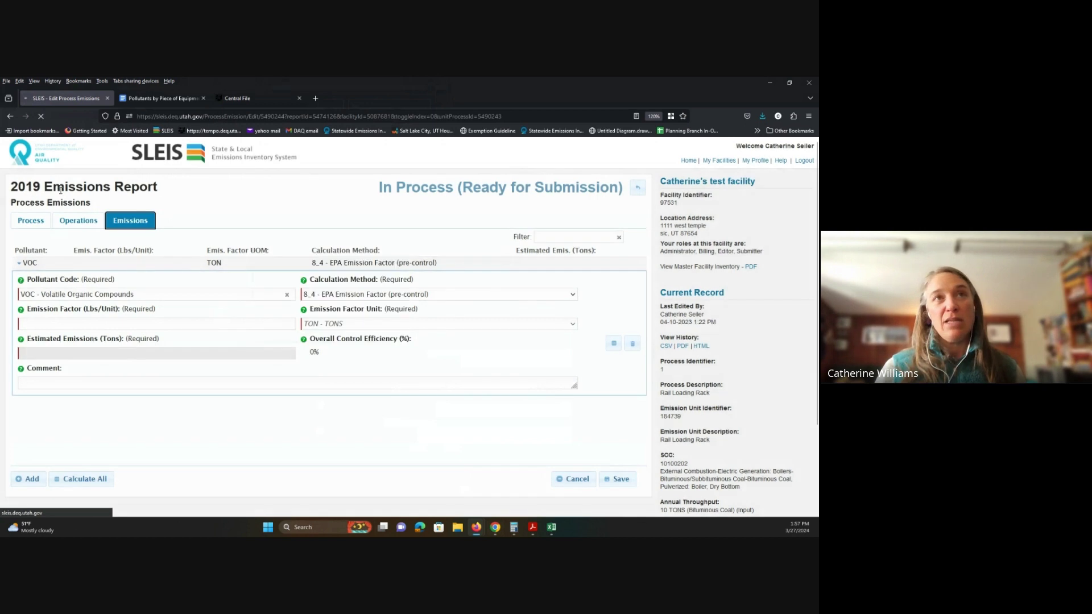
{"action": "scroll", "coordinate": [48, 228], "scroll_direction": "down", "scroll_amount": 3}
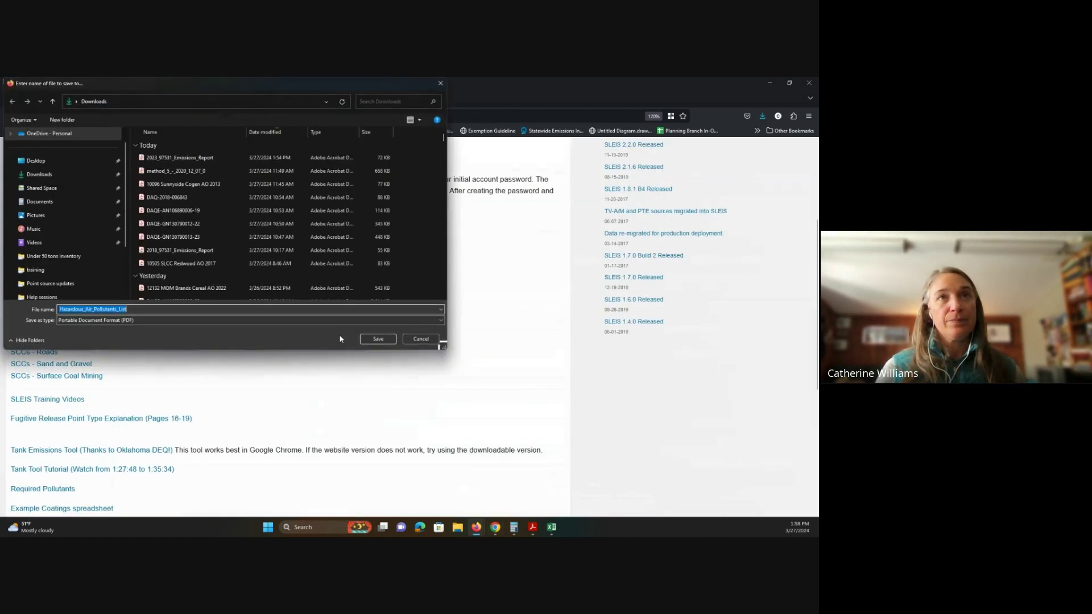
{"action": "left_click", "coordinate": [393, 338]}
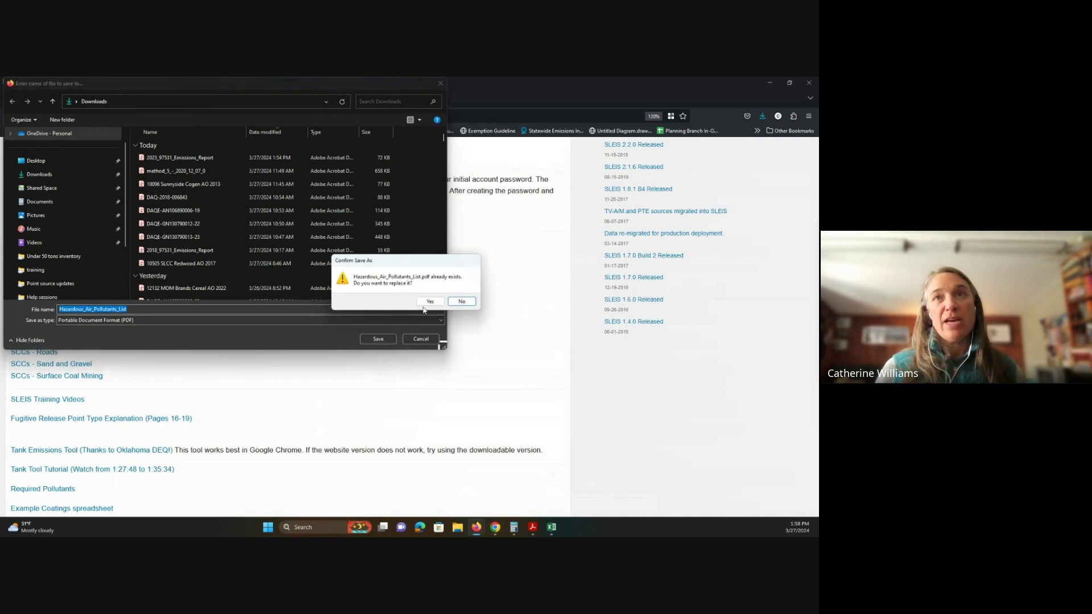
{"action": "left_click", "coordinate": [428, 301]}
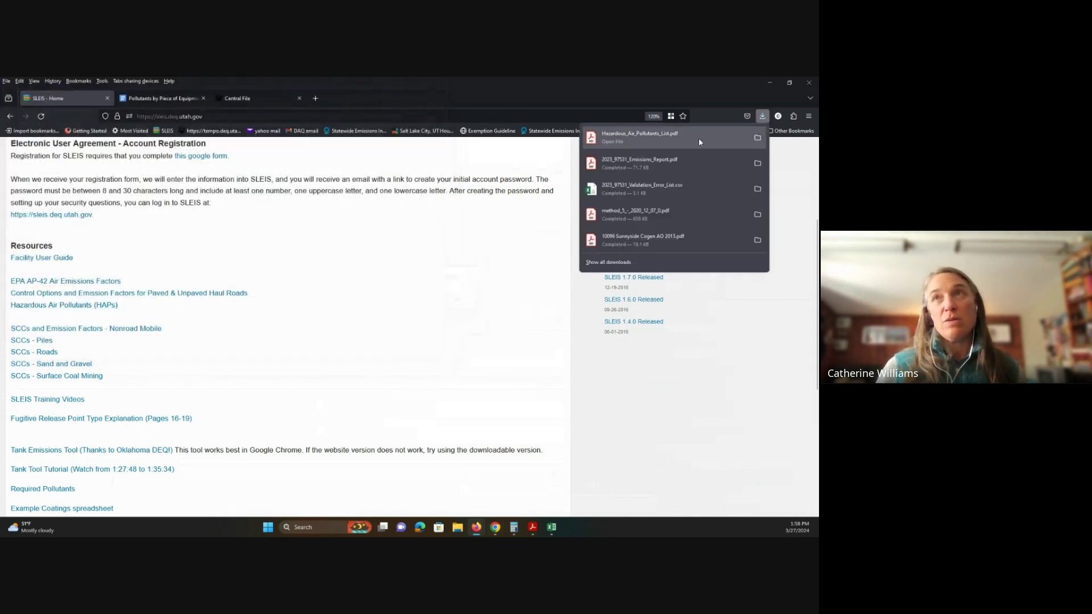
{"action": "left_click", "coordinate": [700, 142]}
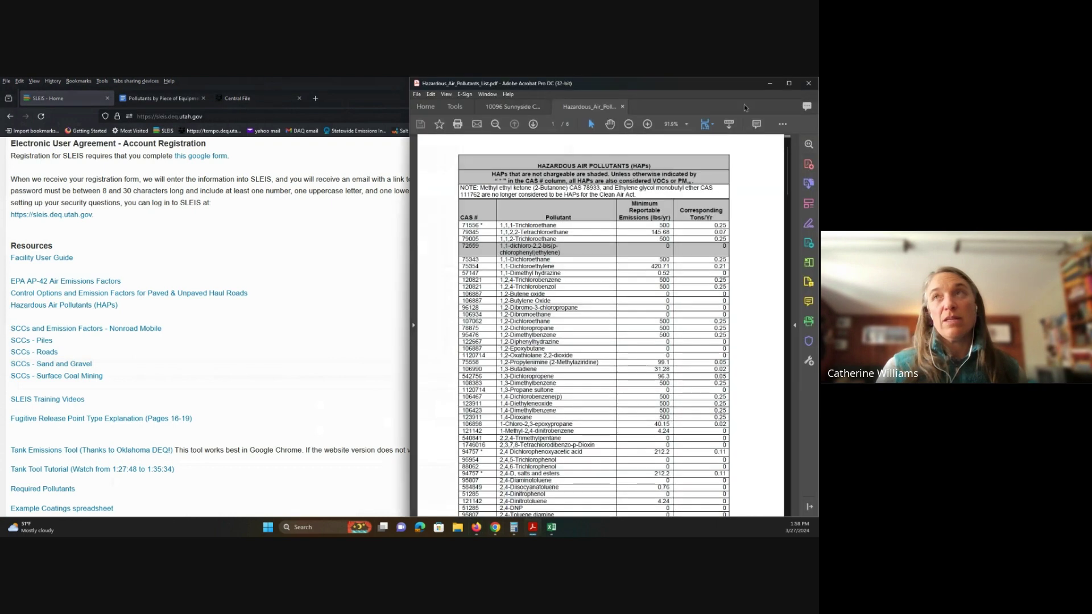
{"action": "left_click", "coordinate": [789, 84]}
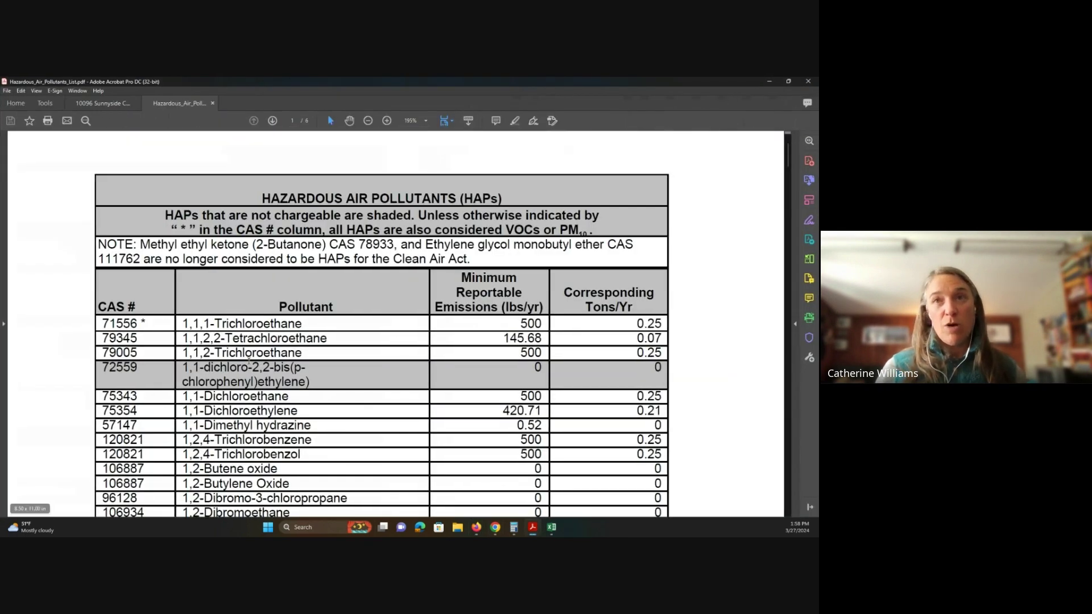